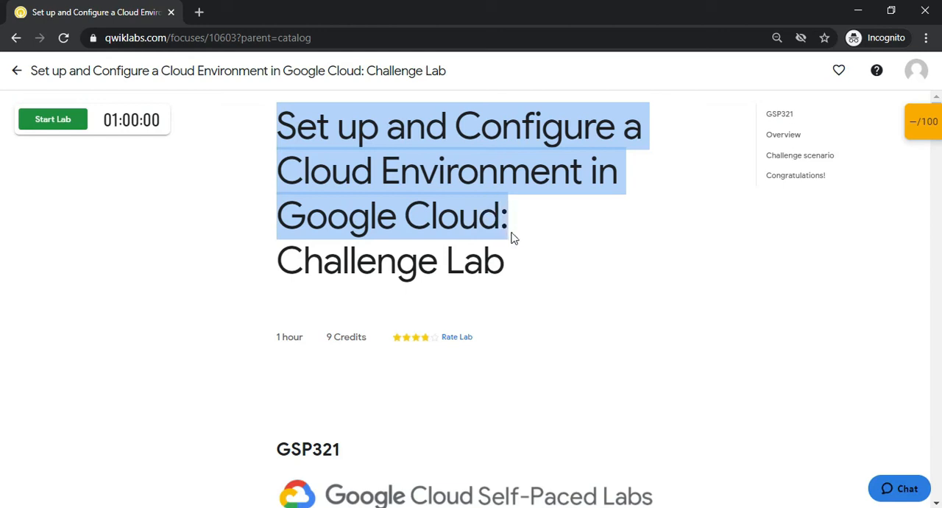
Try to start the challenge lab and dismiss the error banner
left_click(488, 225)
left_click(275, 199)
left_click(72, 118)
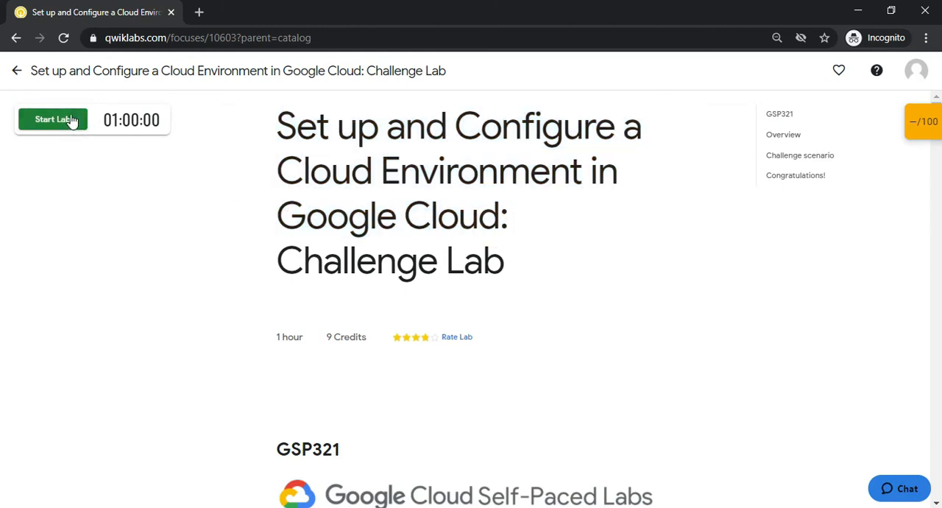
left_click(378, 324)
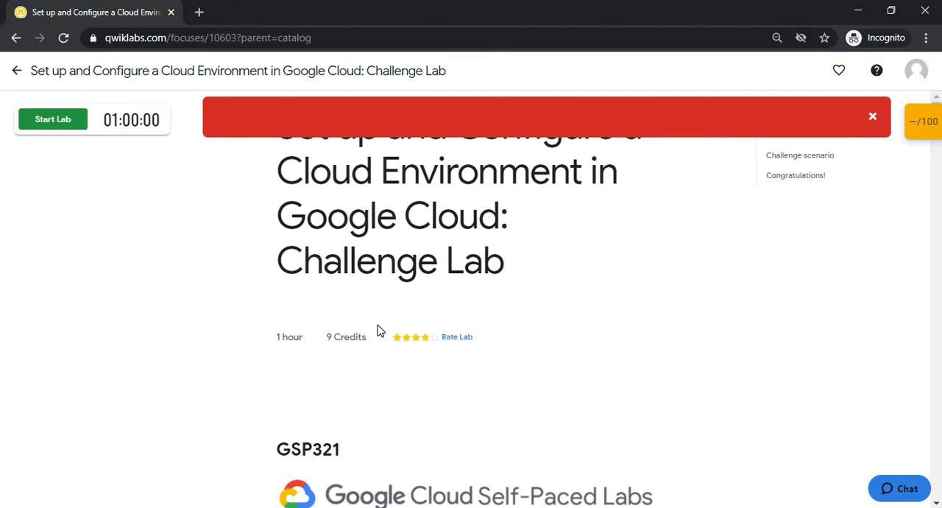
left_click(872, 117)
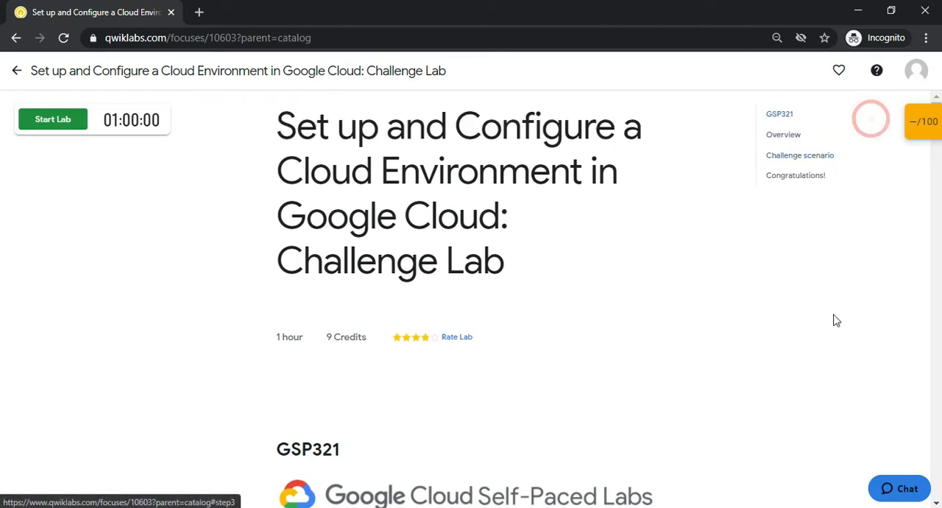
Connect the computer to the available secured Wi-Fi network and return to the lab page
left_click(813, 506)
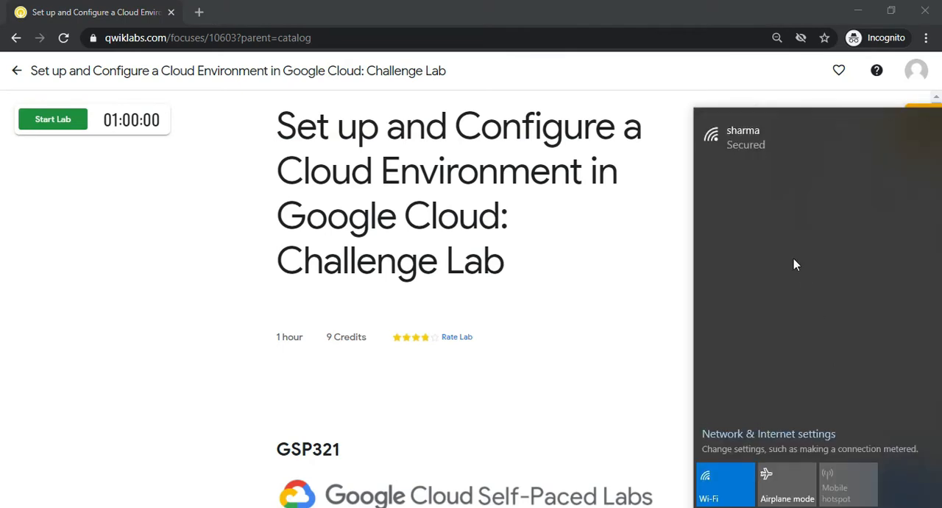
left_click(803, 140)
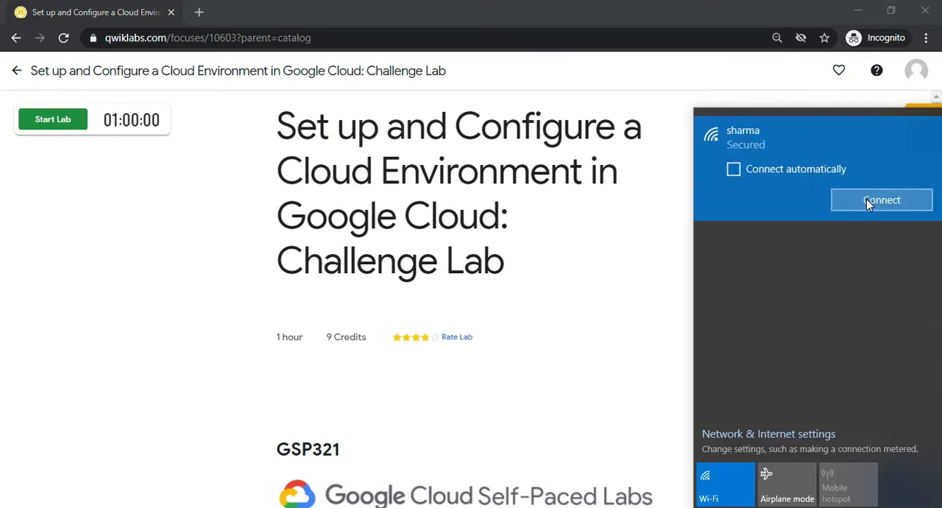
left_click(866, 198)
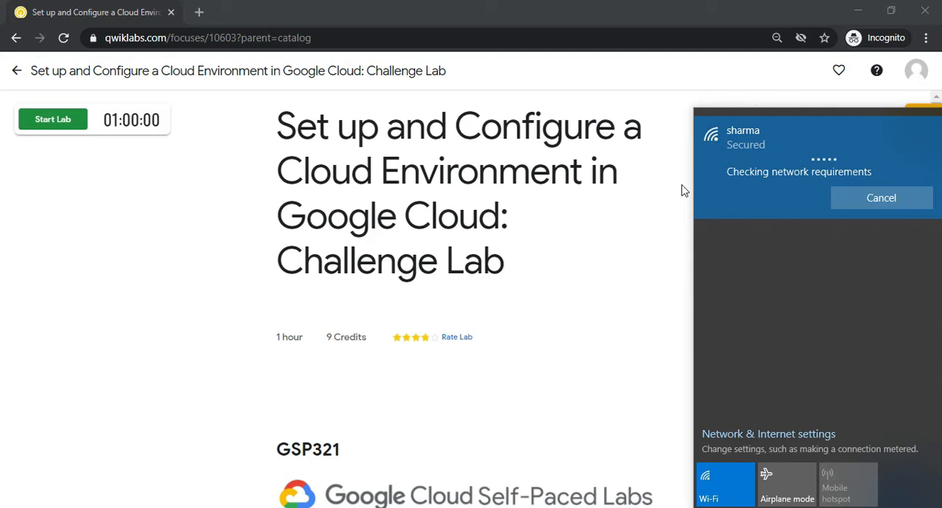
left_click(429, 195)
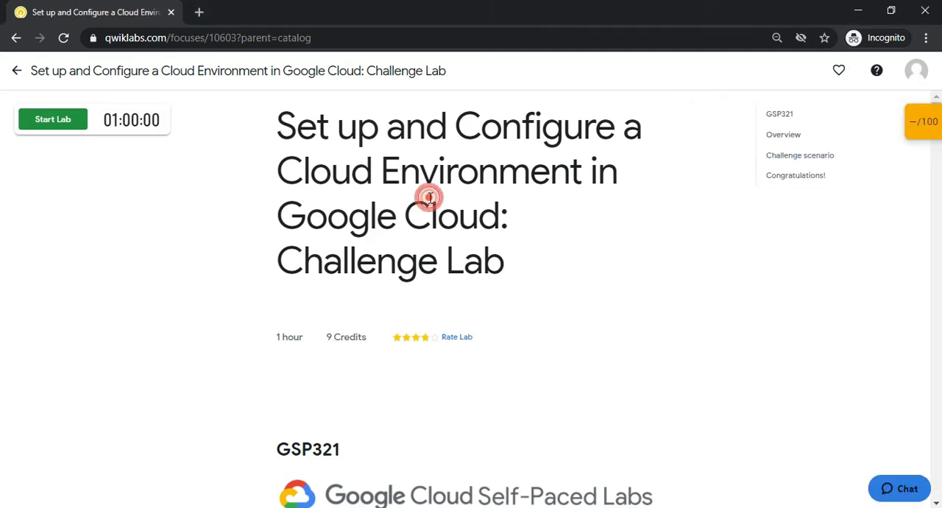
Start the challenge lab by launching it with 9 credits
left_click(85, 128)
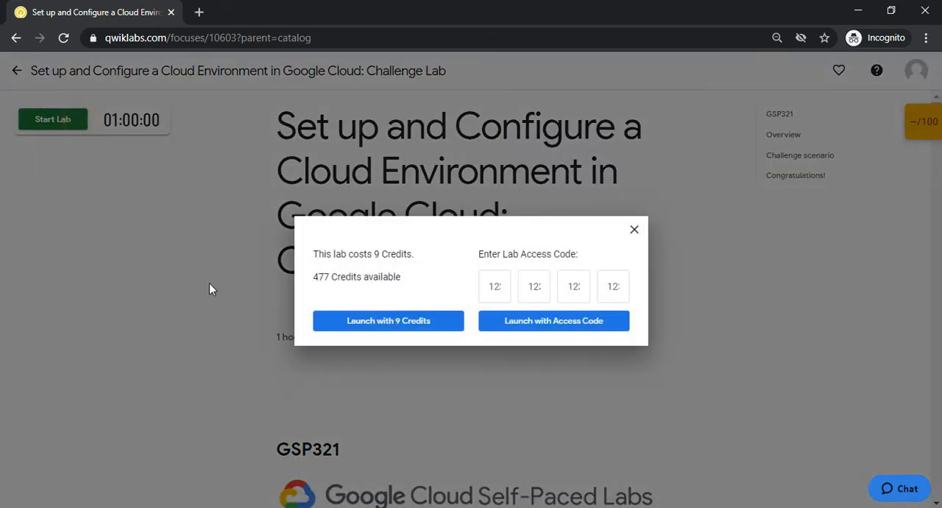
left_click(327, 320)
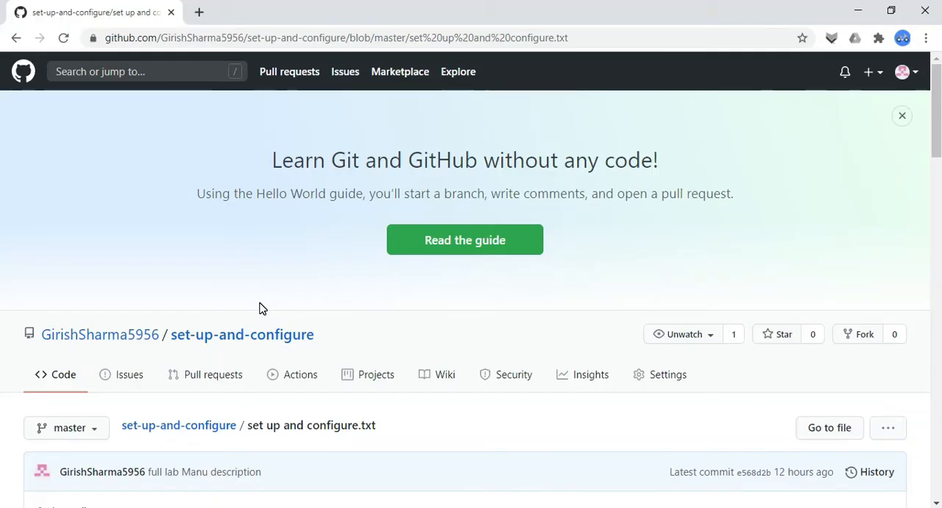
Review the task notes and commands in the GitHub file "set up and configure.txt"
left_click_drag(940, 103, 939, 152)
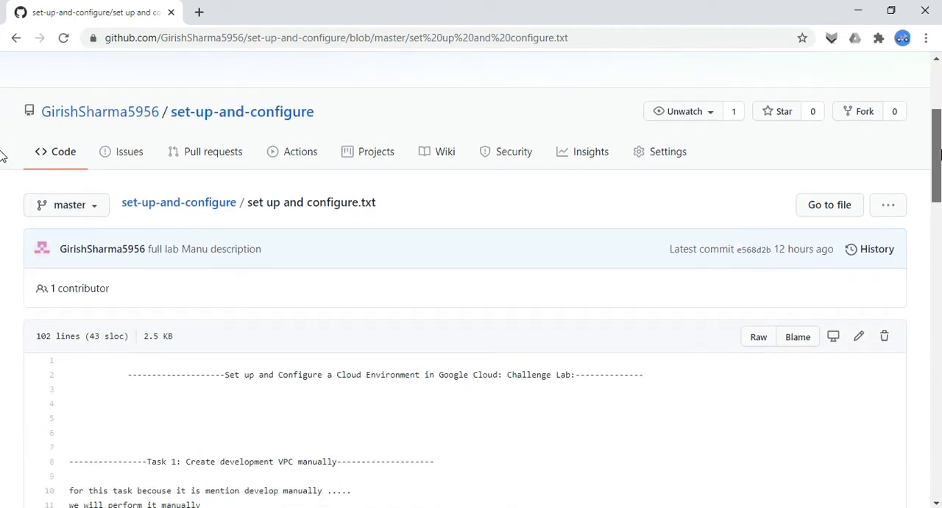
scroll(11, 158, "down", 1)
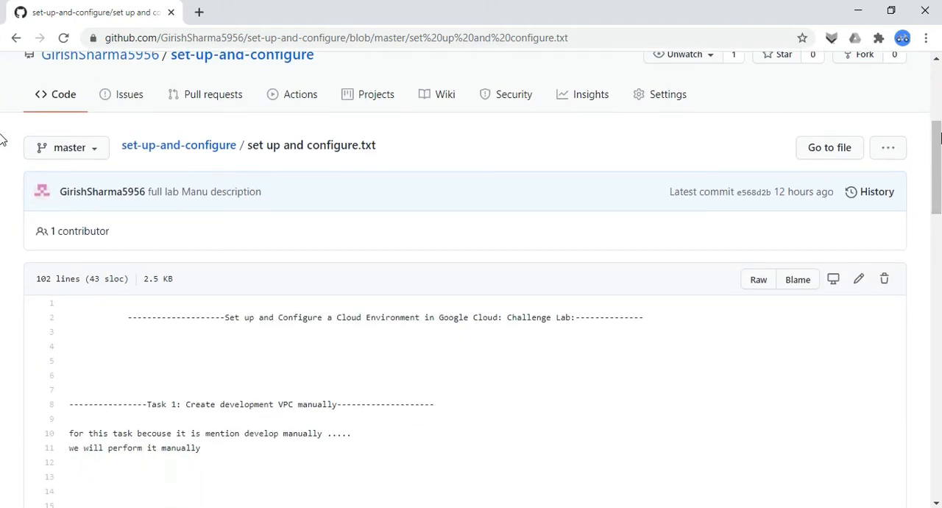
scroll(3, 147, "down", 3)
scroll(2, 193, "down", 9)
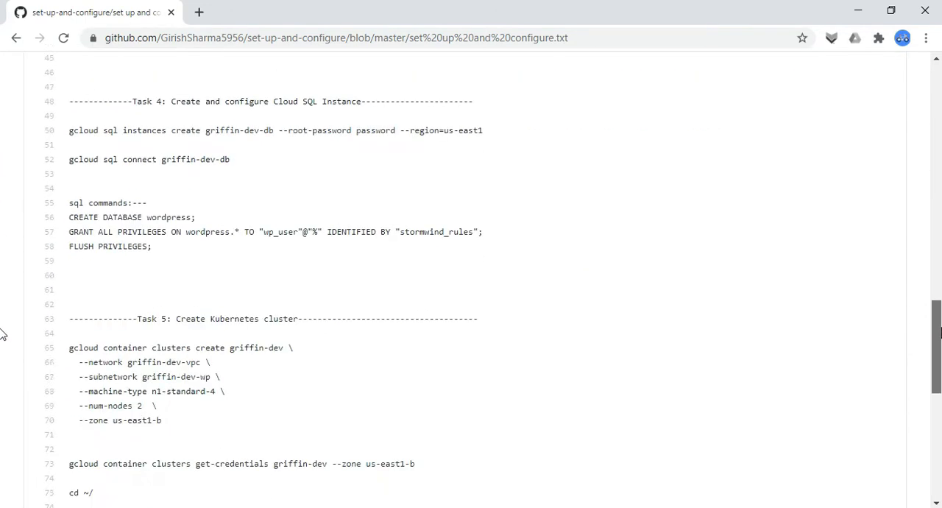
scroll(2, 335, "down", 8)
scroll(2, 407, "up", 1)
left_click_drag(940, 402, 940, 194)
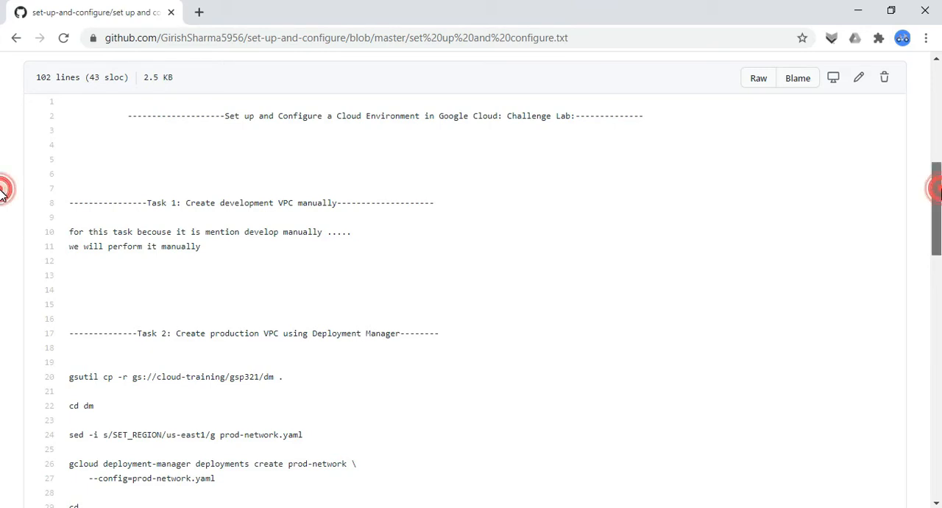
scroll(2, 191, "down", 1)
scroll(2, 189, "up", 3)
scroll(2, 184, "down", 1)
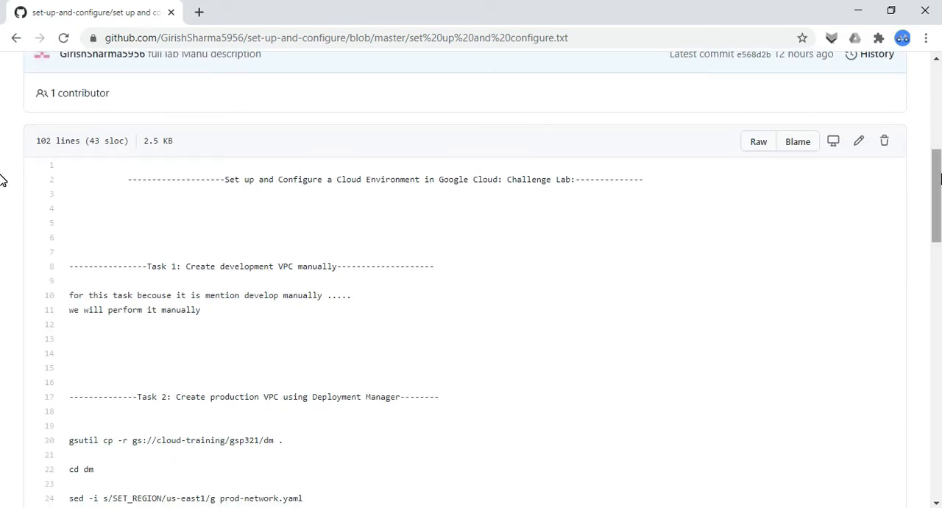
Copy the first lab username from the Qwiklabs page, open the Google console and submit it as another account for sign-in
key("alt+Tab")
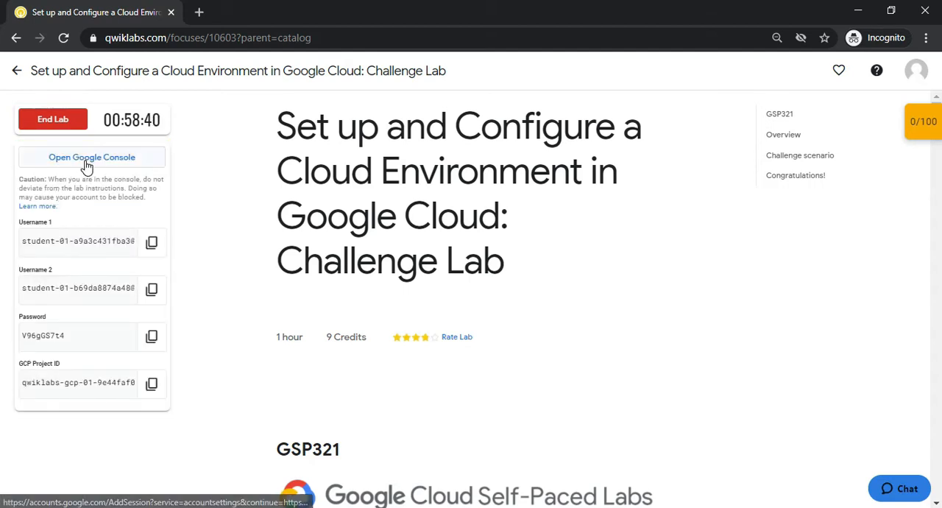
left_click(151, 243)
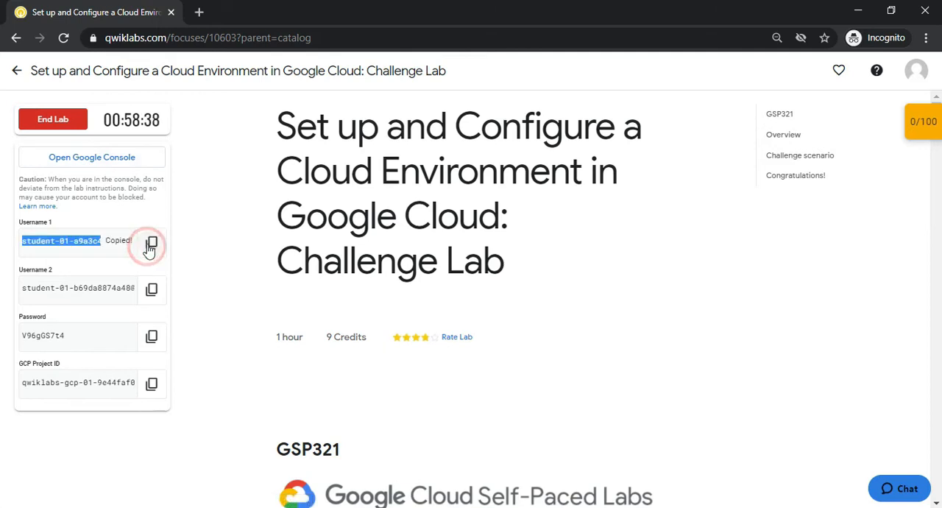
left_click(78, 158)
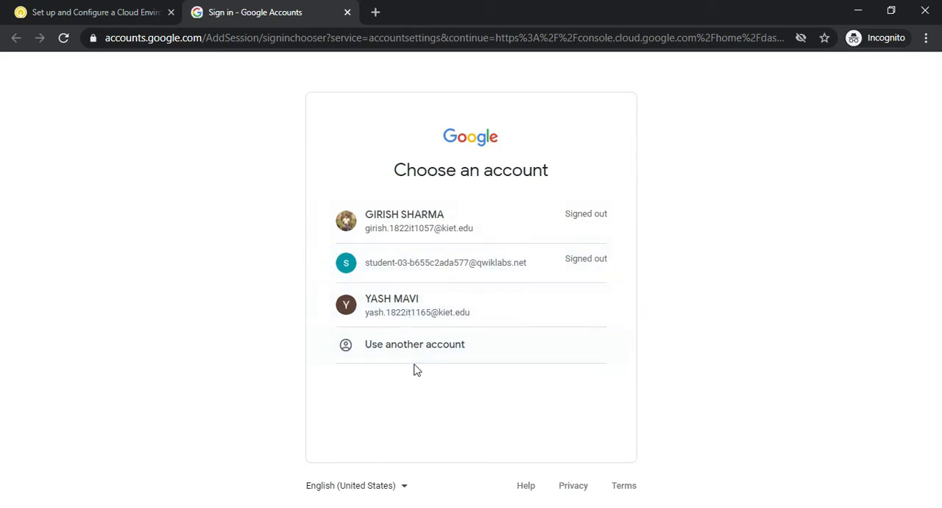
left_click(406, 354)
left_click(368, 252)
key("ctrl+v")
left_click(574, 389)
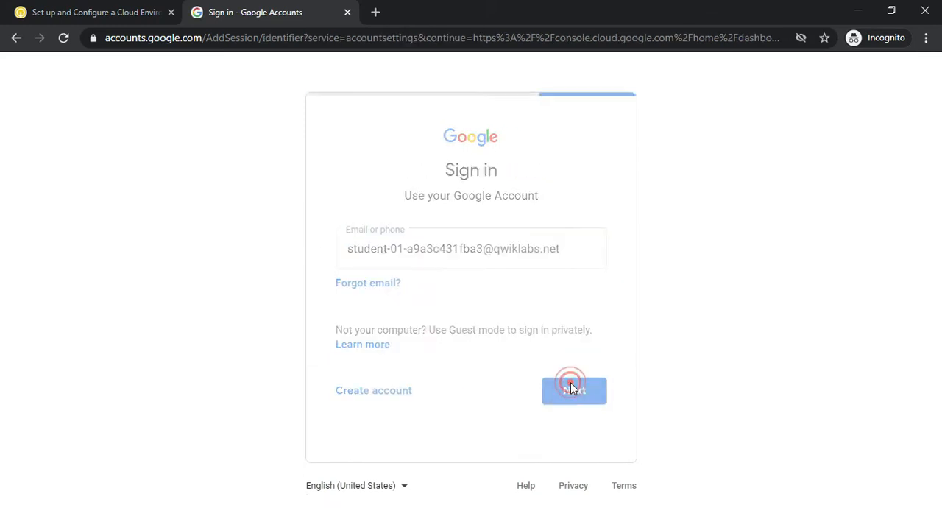
Copy the lab password from the lab page and sign in to the Google account with it
left_click(92, 12)
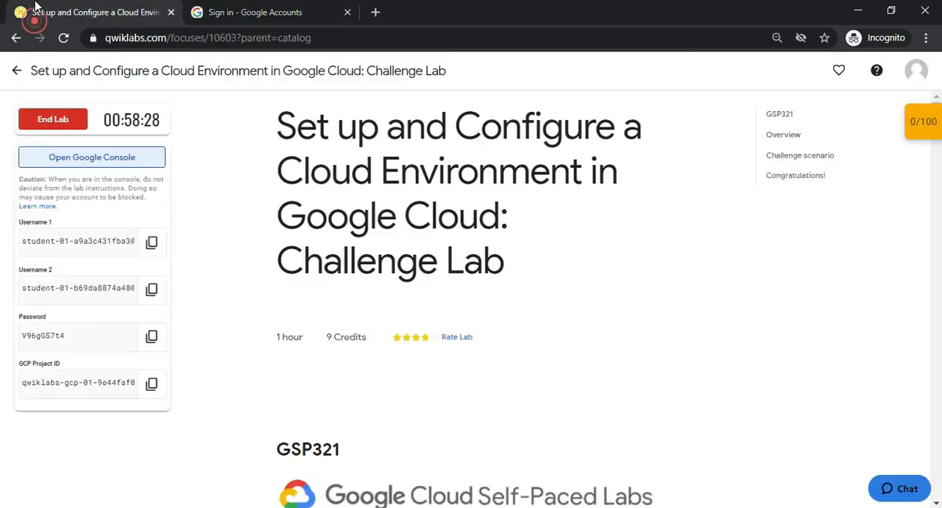
left_click(151, 336)
left_click(235, 12)
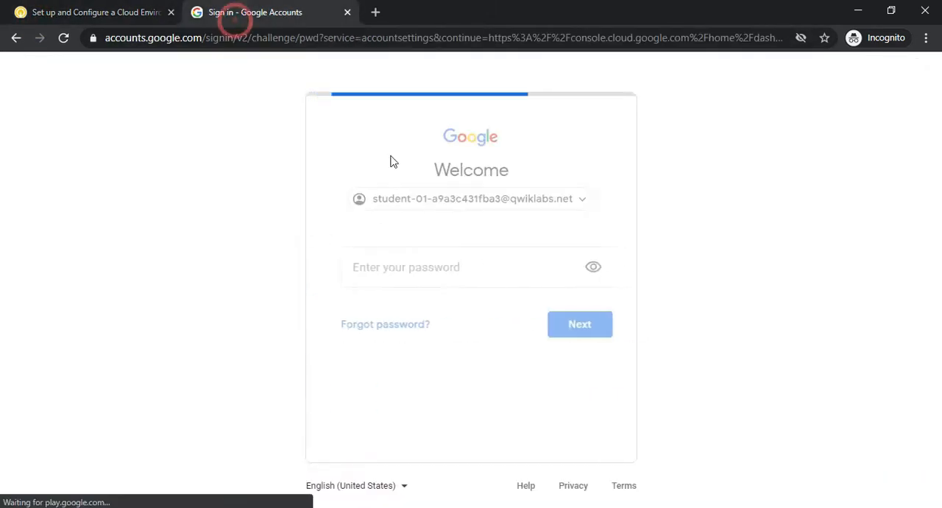
left_click(400, 268)
key("ctrl+v")
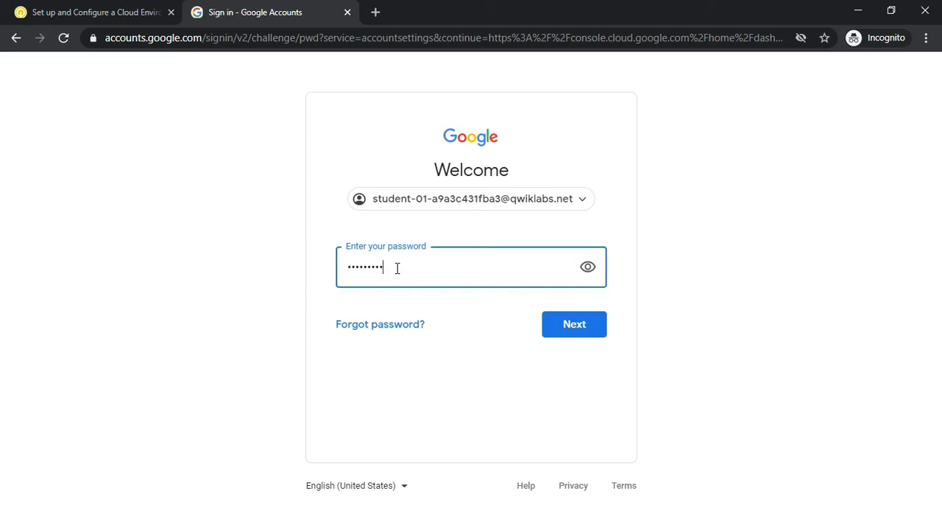
left_click(574, 324)
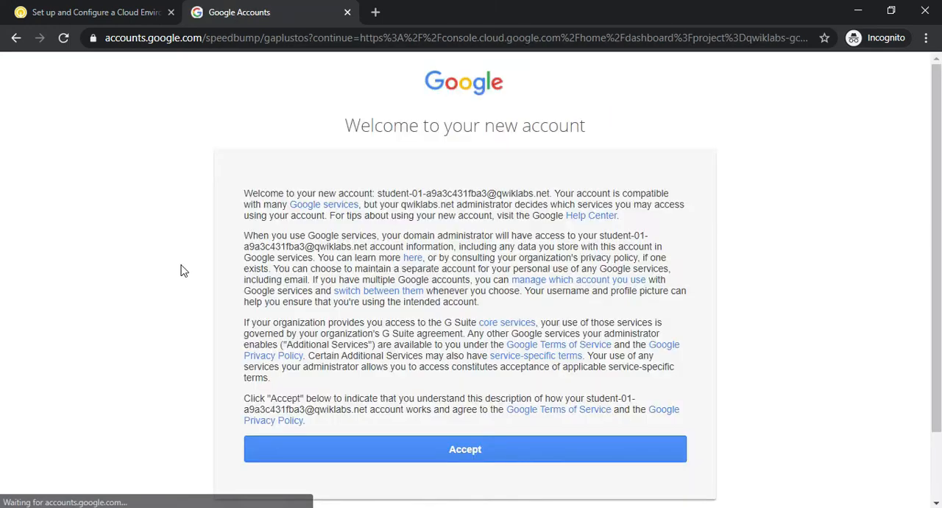
Accept the new account's welcome terms and agree to the Google Cloud Platform Terms of Service
left_click(432, 462)
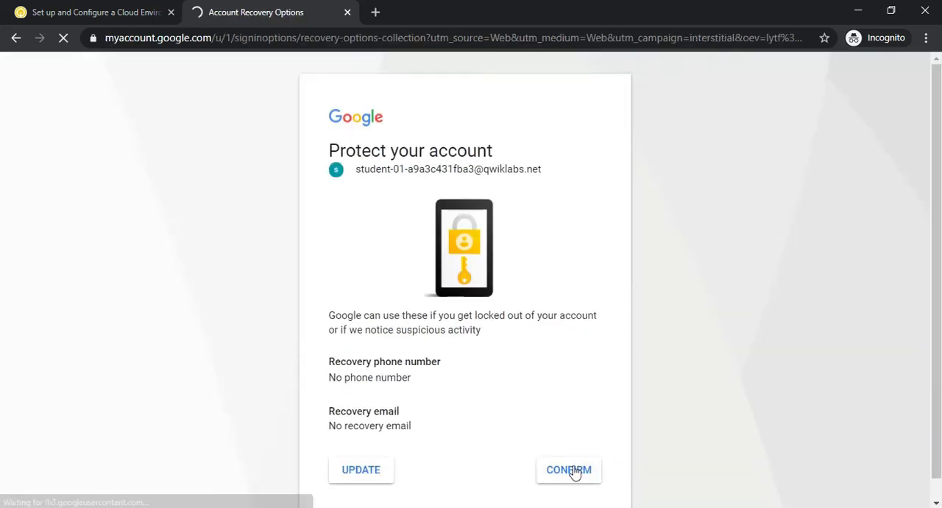
left_click(573, 470)
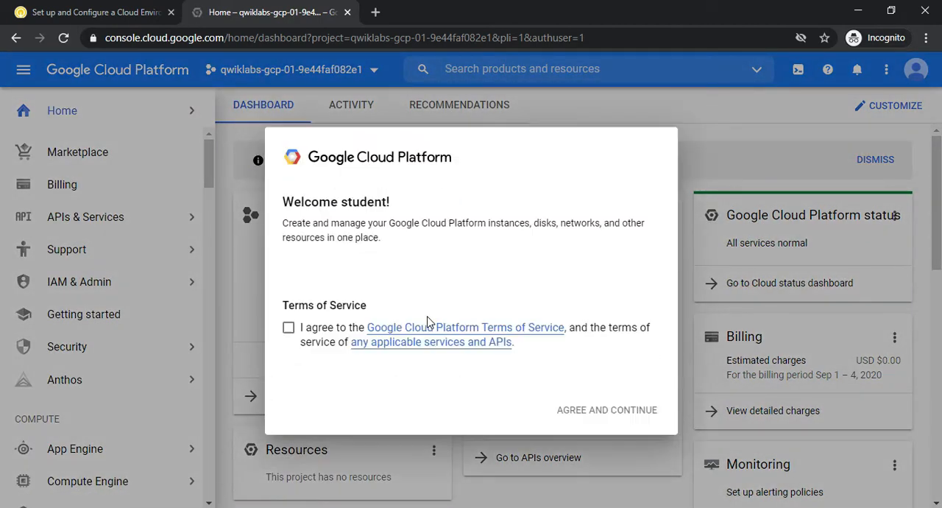
left_click(288, 347)
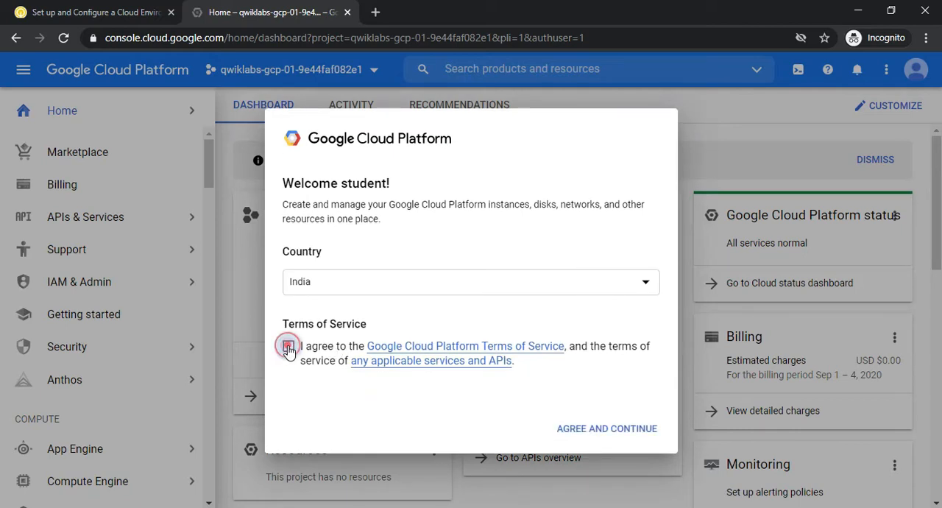
left_click(645, 431)
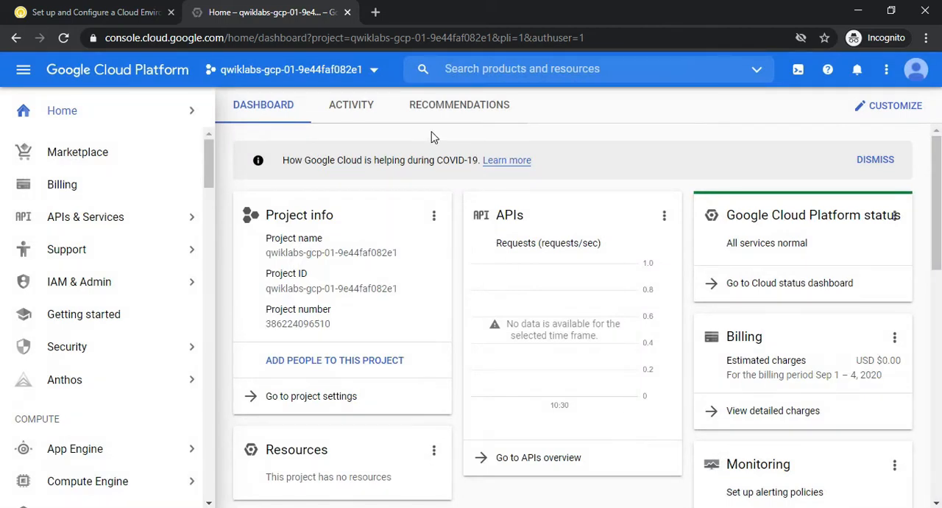
Read the lab overview, the challenge scenario and the Task 1 requirements for creating the development VPC manually
left_click(103, 11)
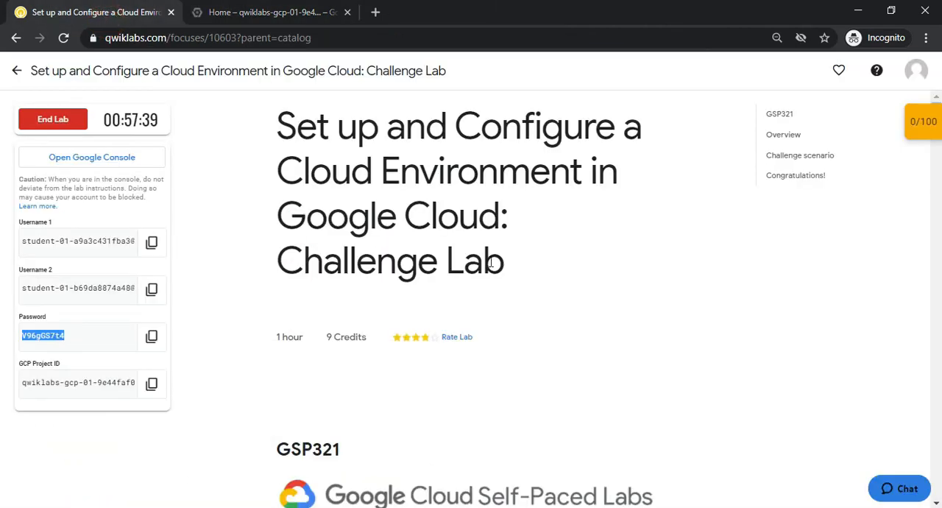
left_click(793, 136)
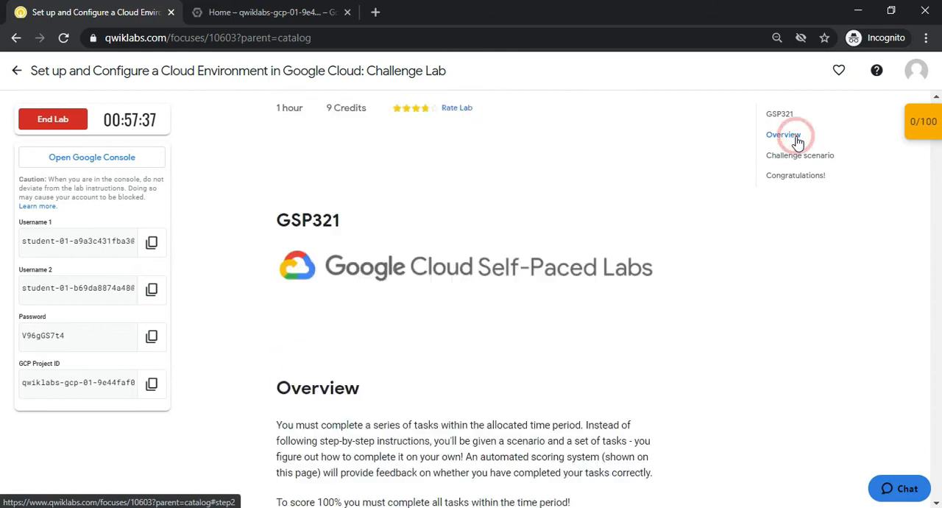
left_click(803, 156)
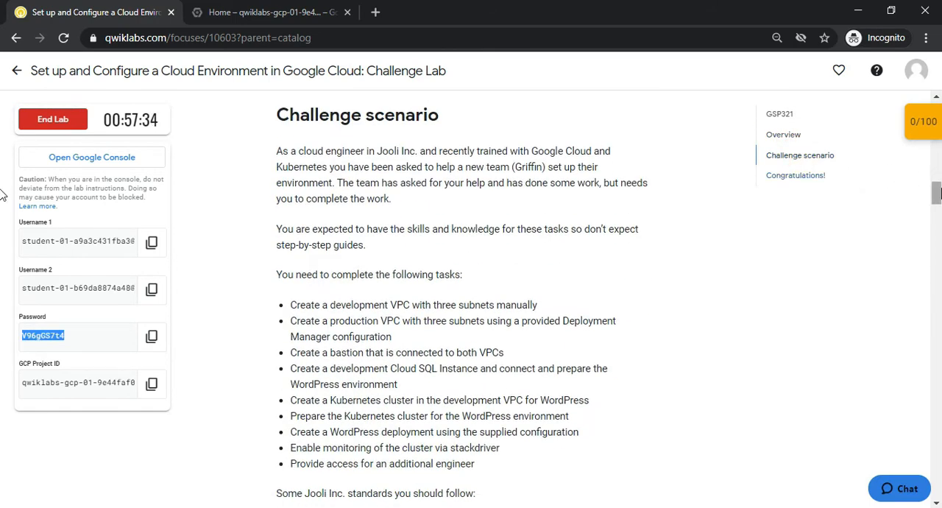
scroll(2, 195, "down", 5)
scroll(2, 218, "down", 10)
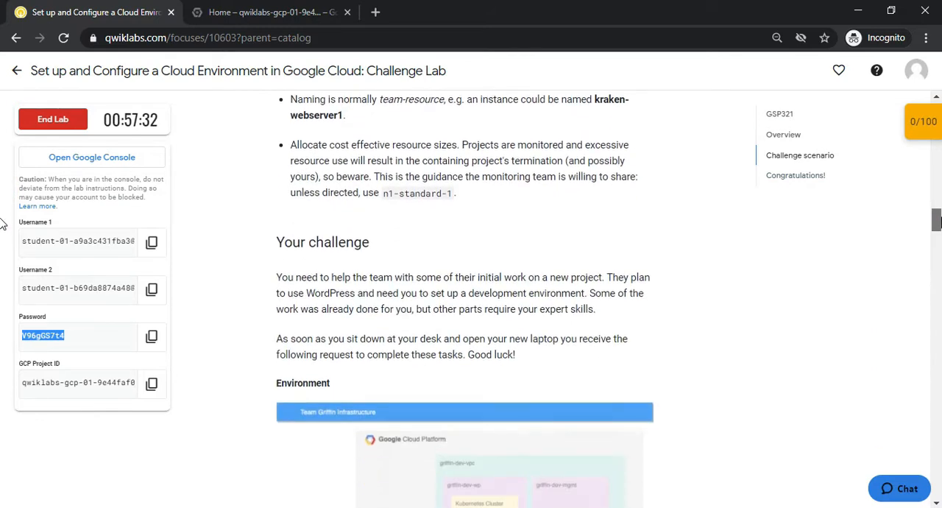
scroll(1, 265, "up", 4)
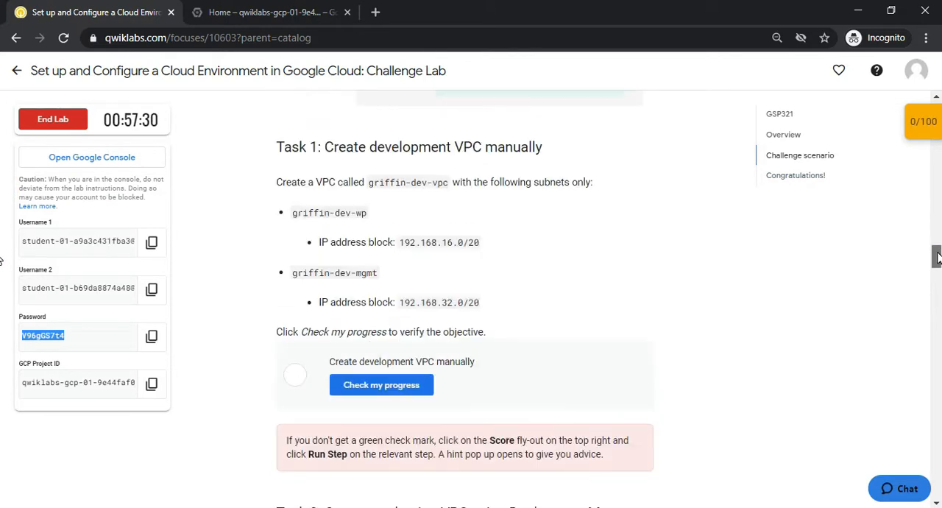
left_click_drag(326, 145, 548, 149)
double_click(387, 147)
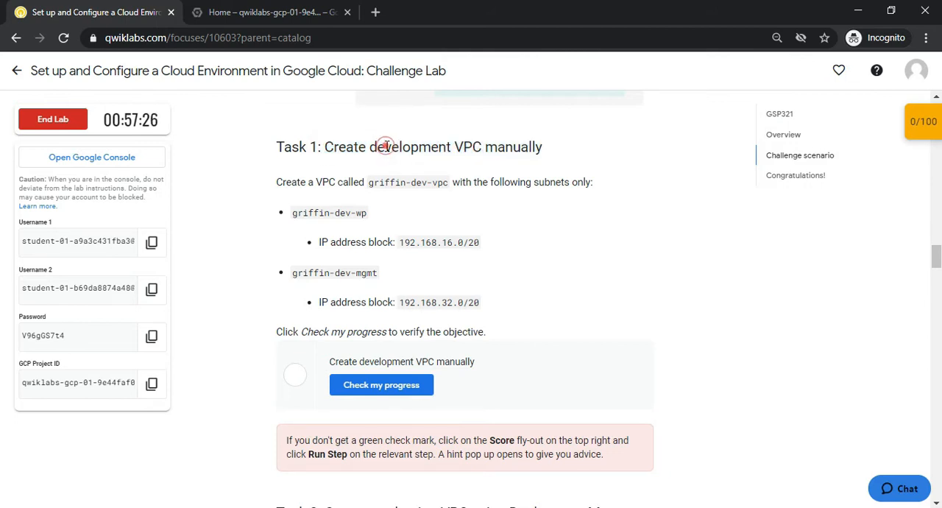
double_click(468, 147)
left_click_drag(513, 147, 532, 147)
left_click_drag(453, 148, 508, 143)
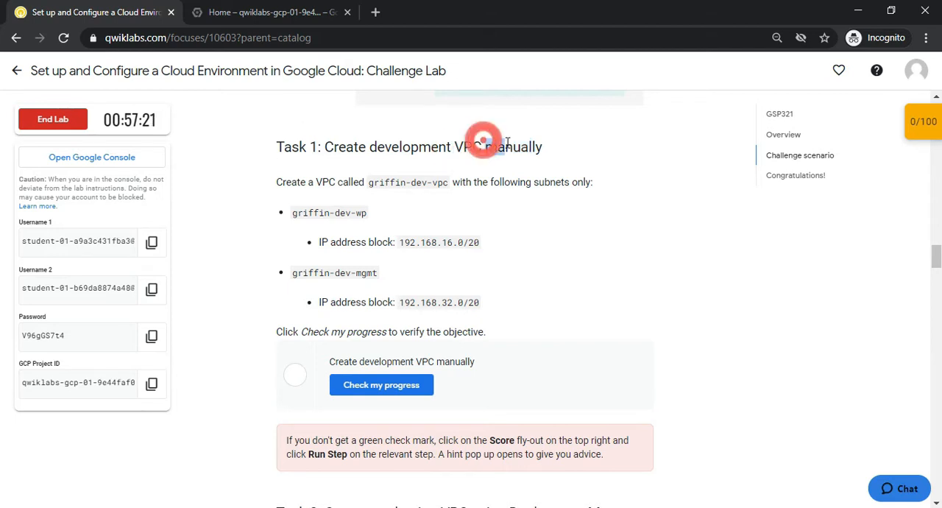
Switch to the Google Cloud console and open the project's VPC networks page
left_click(234, 13)
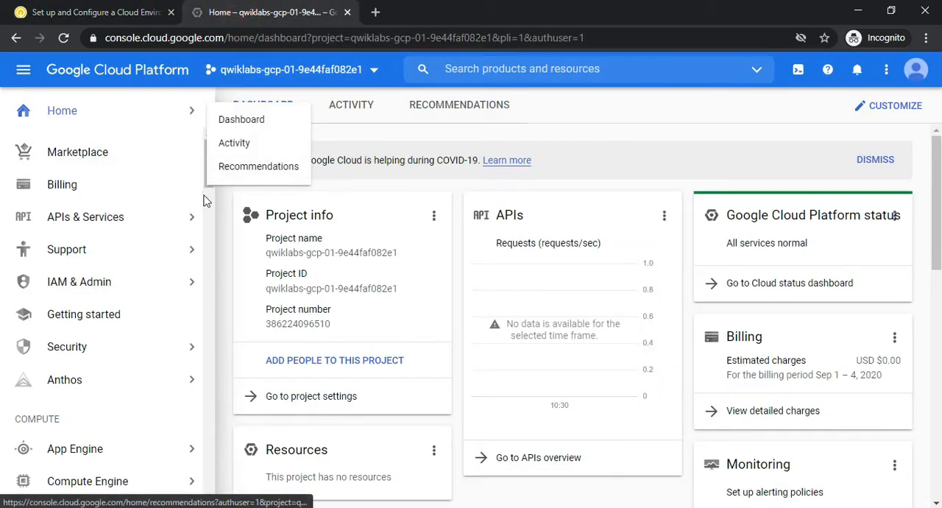
scroll(206, 195, "down", 5)
scroll(206, 195, "down", 4)
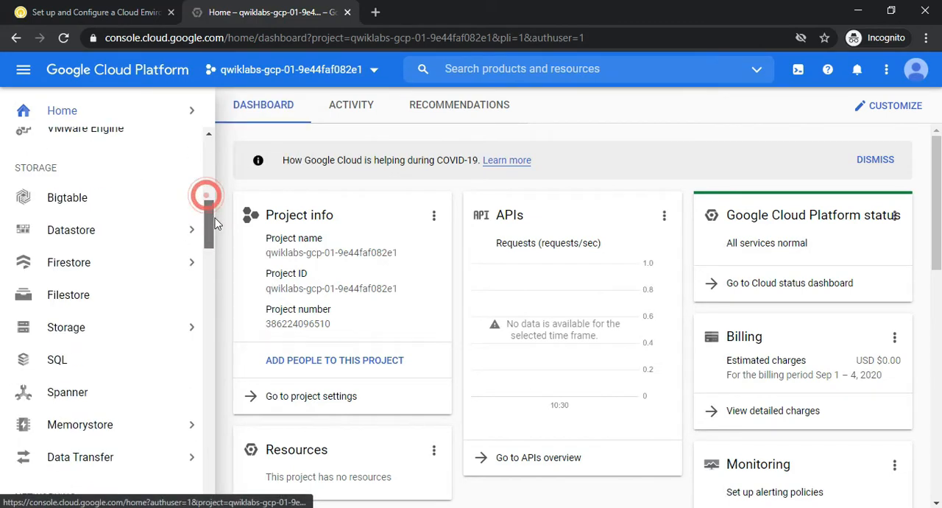
scroll(221, 265, "down", 7)
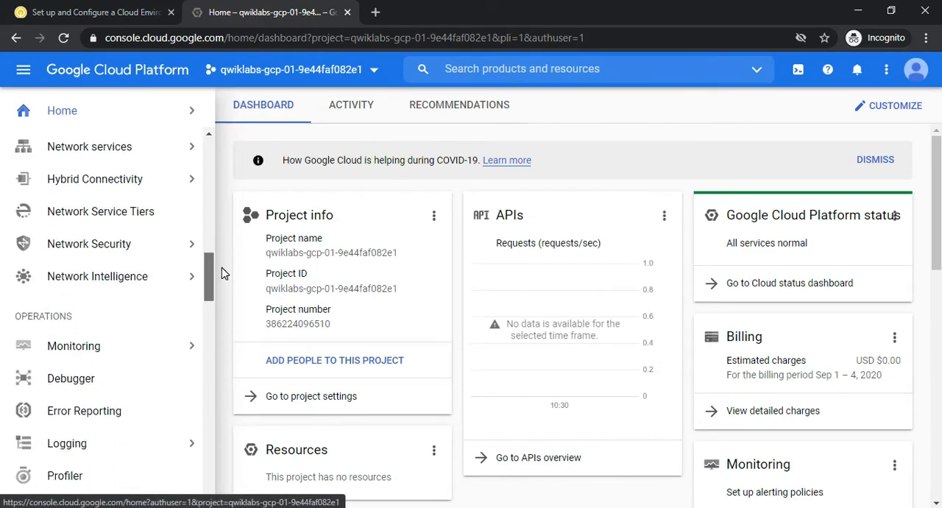
scroll(224, 301, "down", 4)
left_click_drag(225, 337, 207, 191)
mouse_move(139, 225)
mouse_move(158, 256)
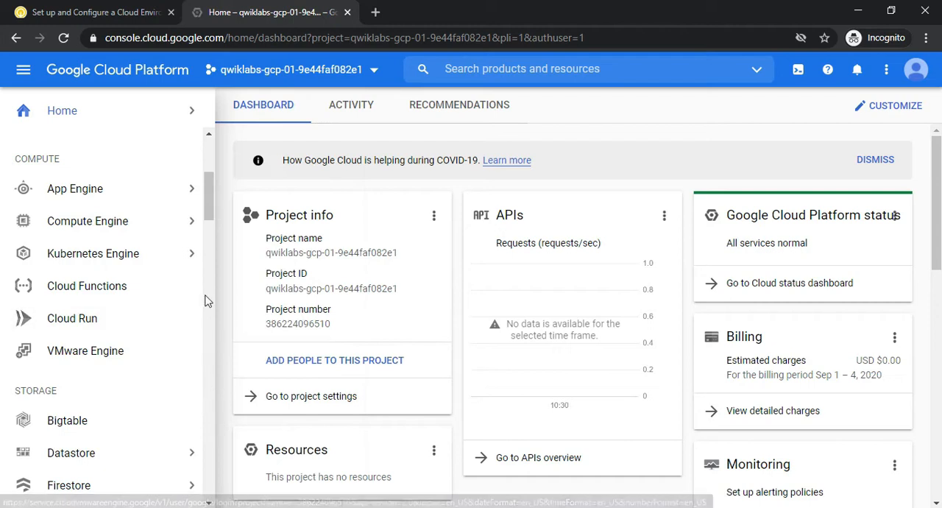
left_click_drag(206, 199, 206, 263)
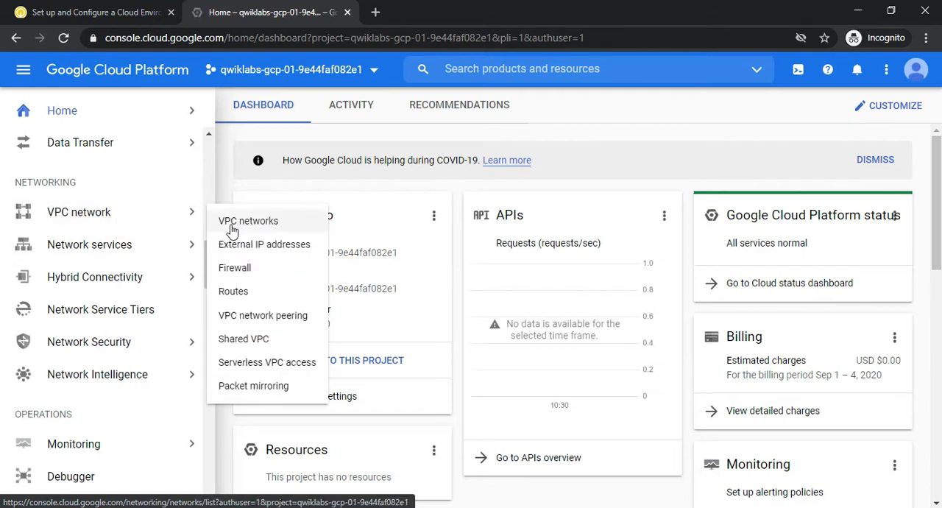
left_click(231, 231)
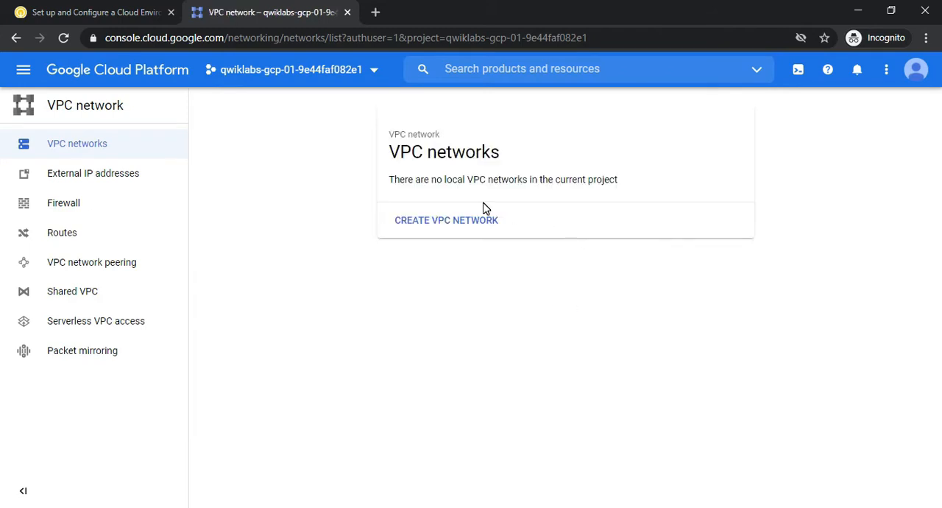
Copy the VPC name griffin-dev-vpc from the Task 1 instructions on the Qwiklabs page
key("alt+Tab")
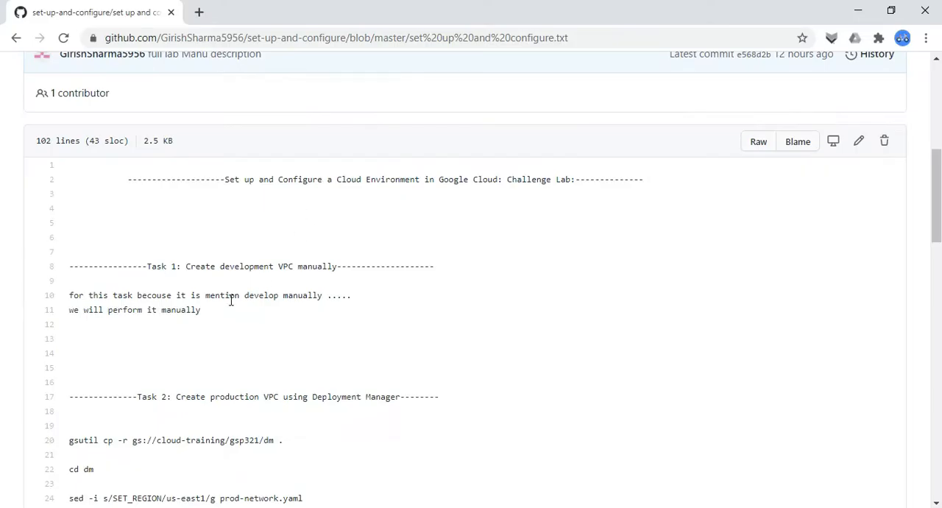
key("alt+Tab")
left_click(92, 12)
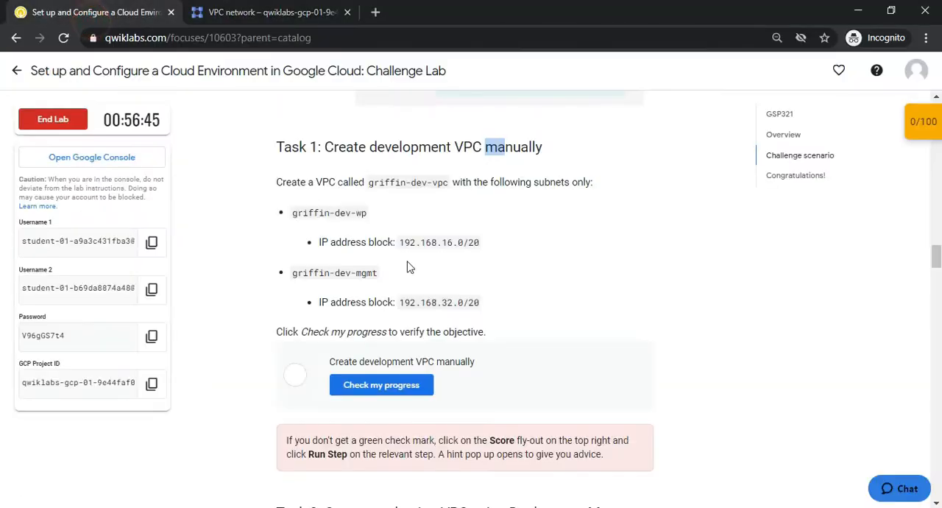
left_click(384, 186)
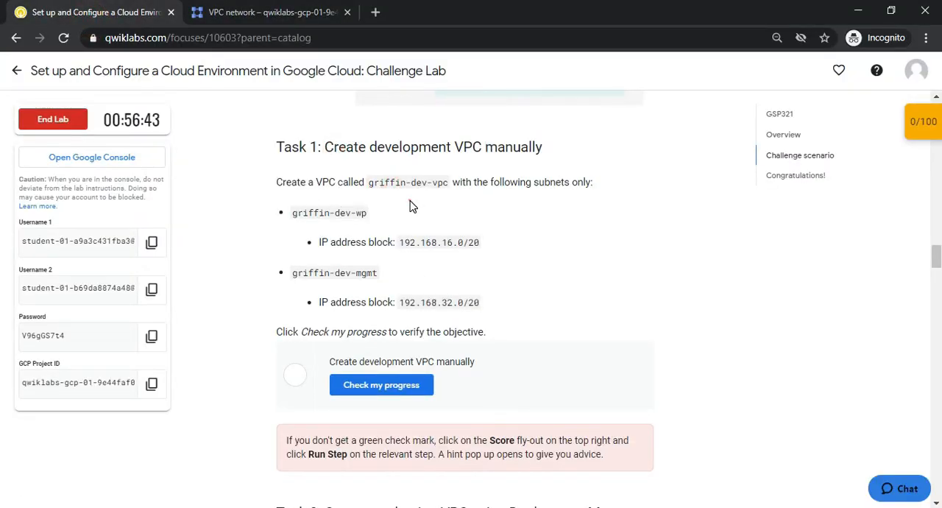
left_click_drag(370, 182, 449, 183)
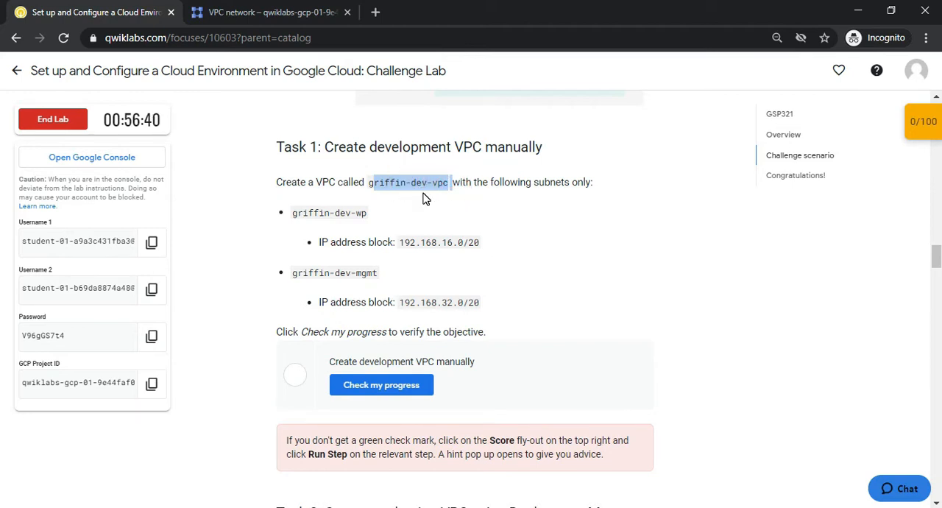
left_click(418, 214)
left_click_drag(369, 183, 450, 182)
key("ctrl+c")
key("alt+Tab")
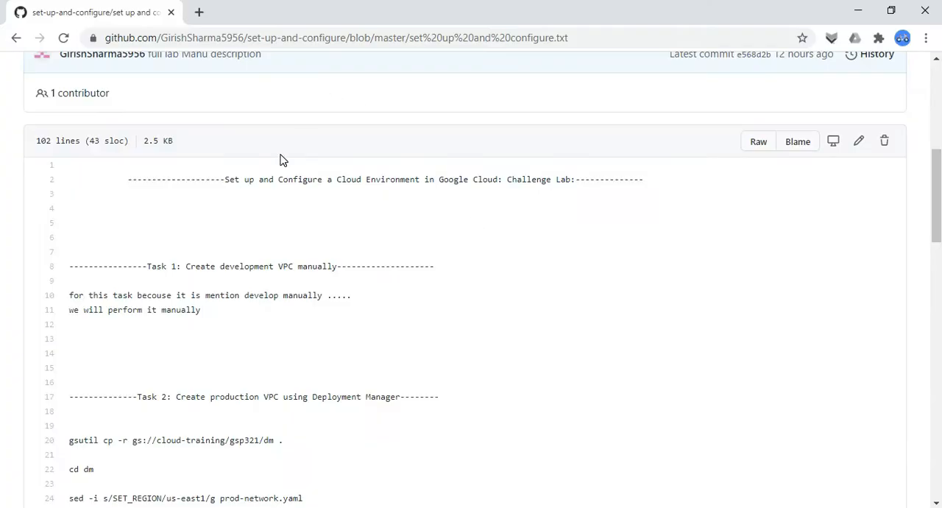
key("alt+Tab")
Start a new VPC network in the Google Cloud console and name it griffin-dev-vpc
left_click(224, 13)
left_click(418, 223)
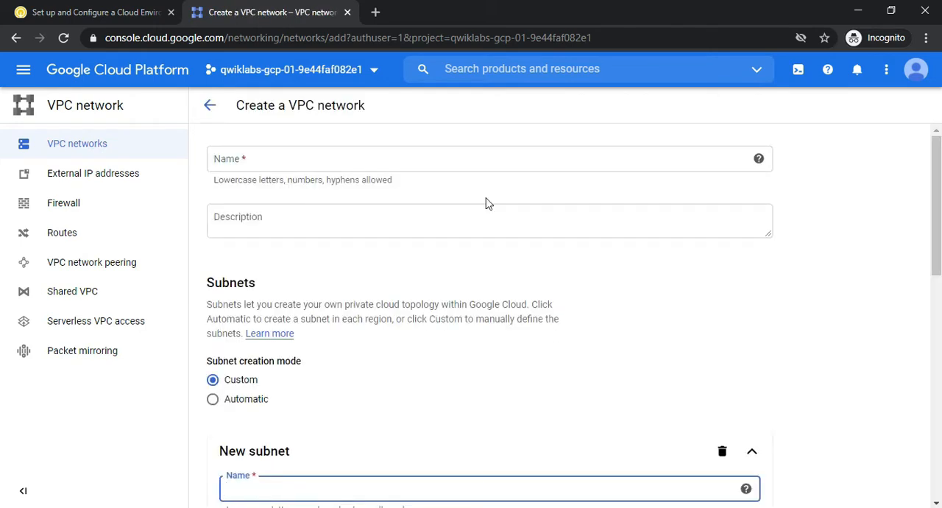
left_click(392, 169)
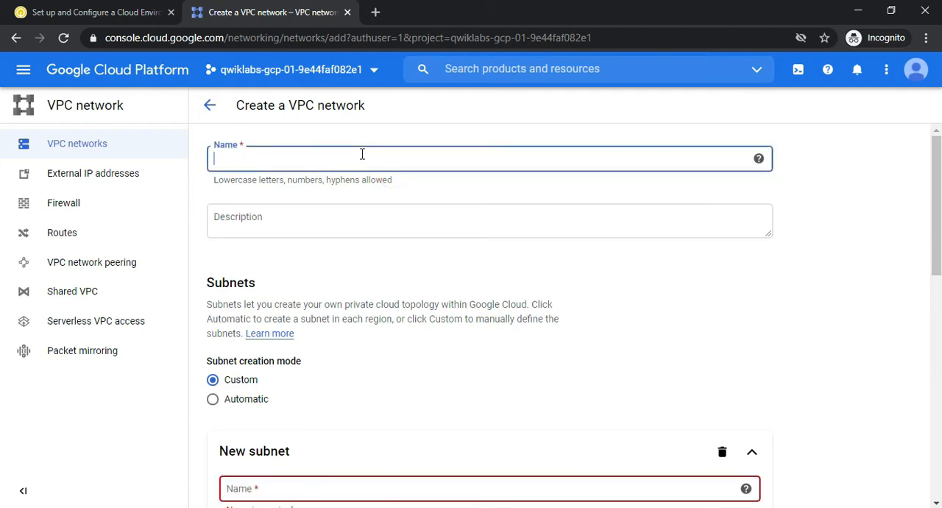
key("ctrl+v")
Copy the first subnet name from the lab instructions and name the new subnet griffin-dev-wp
left_click(20, 12)
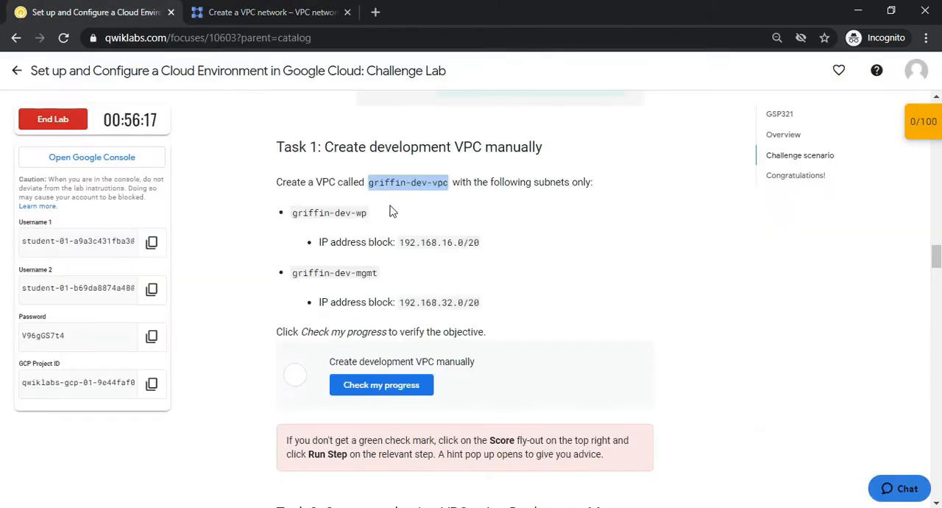
left_click_drag(292, 213, 370, 213)
key("ctrl+c")
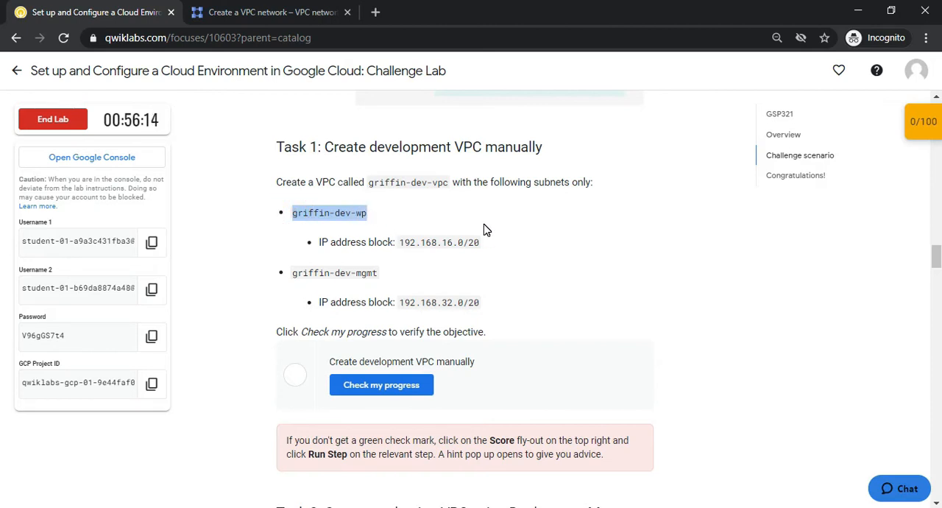
key("alt+Tab")
left_click(4, 165)
scroll(3, 183, "down", 3)
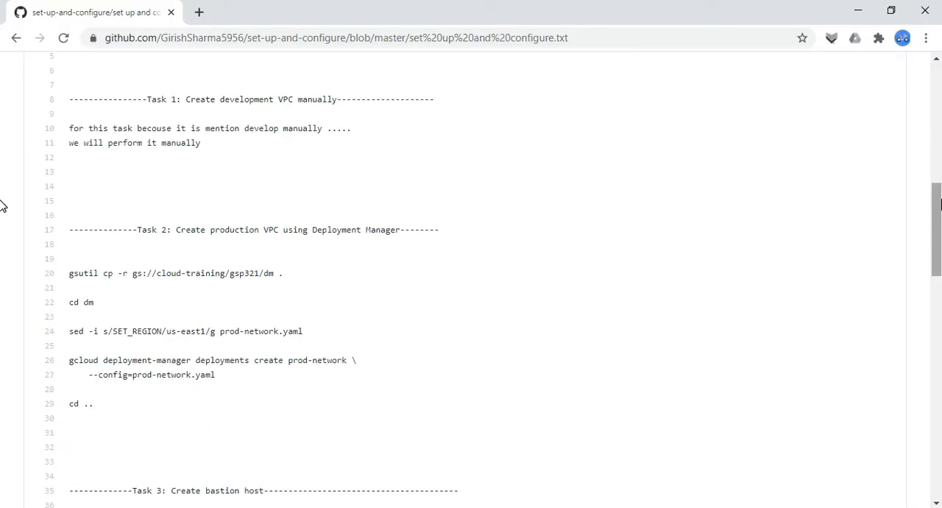
key("alt+Tab")
left_click(261, 11)
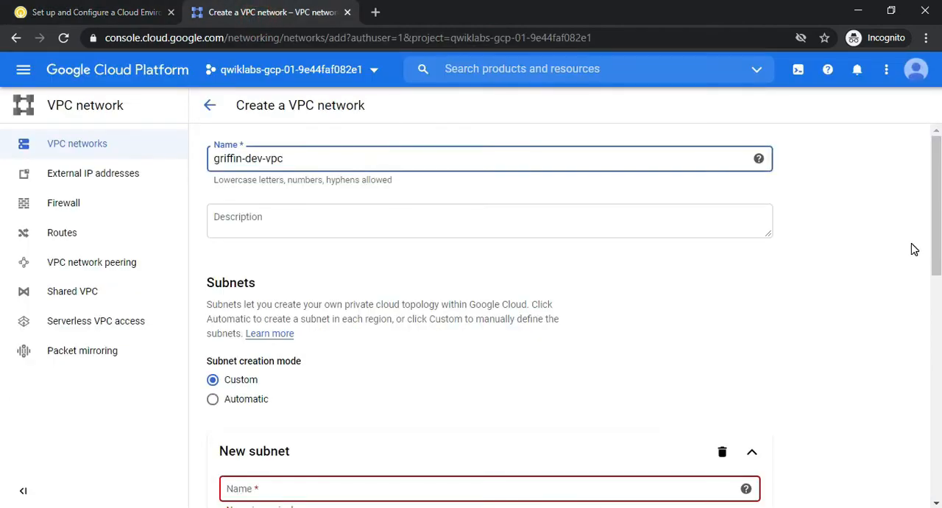
left_click_drag(936, 239, 938, 314)
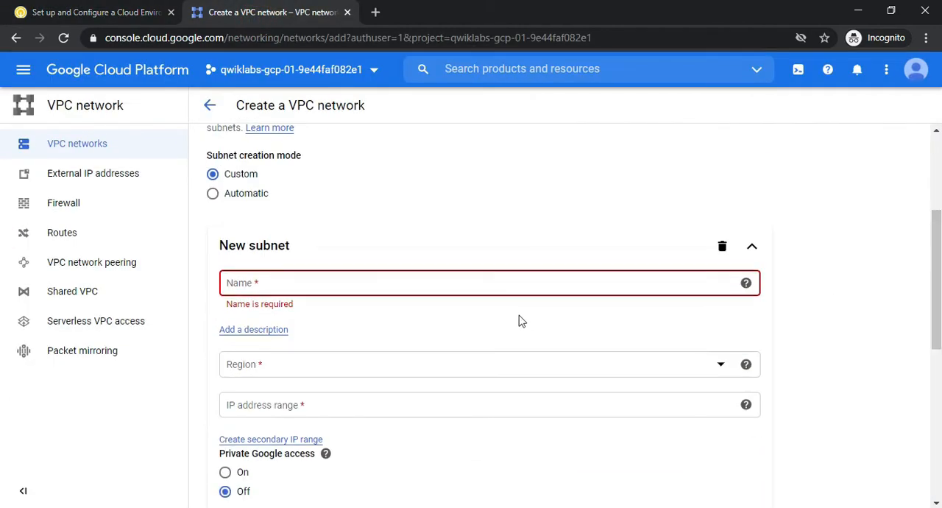
left_click(469, 282)
key("ctrl+v")
Set the region of the griffin-dev-wp subnet to us-east1
left_click_drag(936, 263, 937, 309)
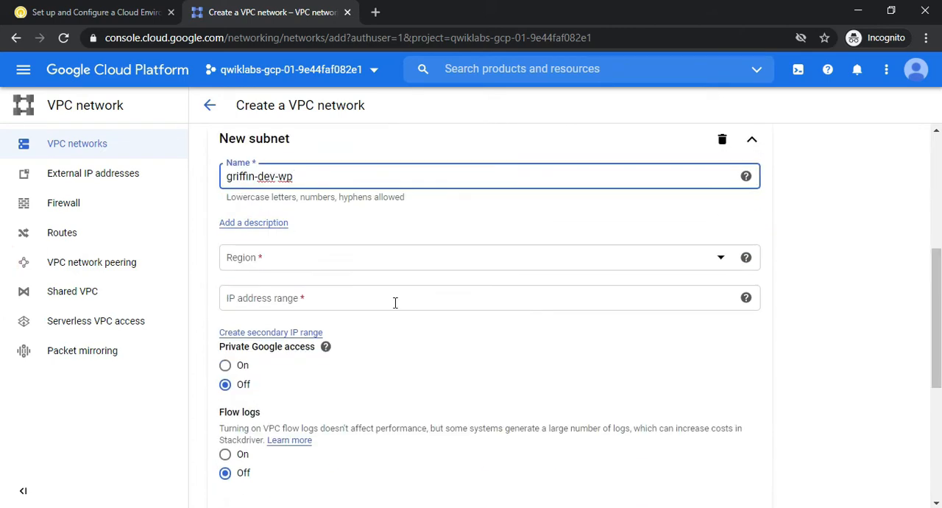
left_click(228, 256)
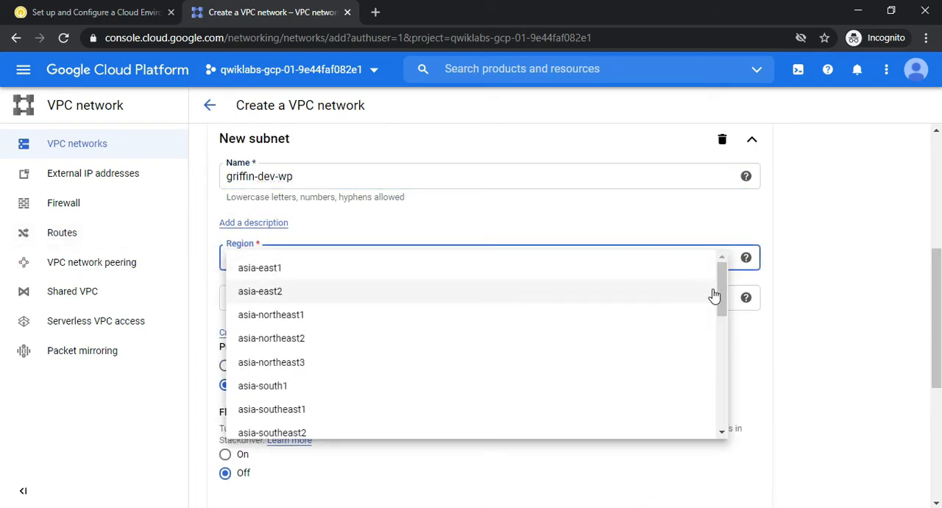
left_click_drag(721, 295, 728, 412)
left_click(263, 313)
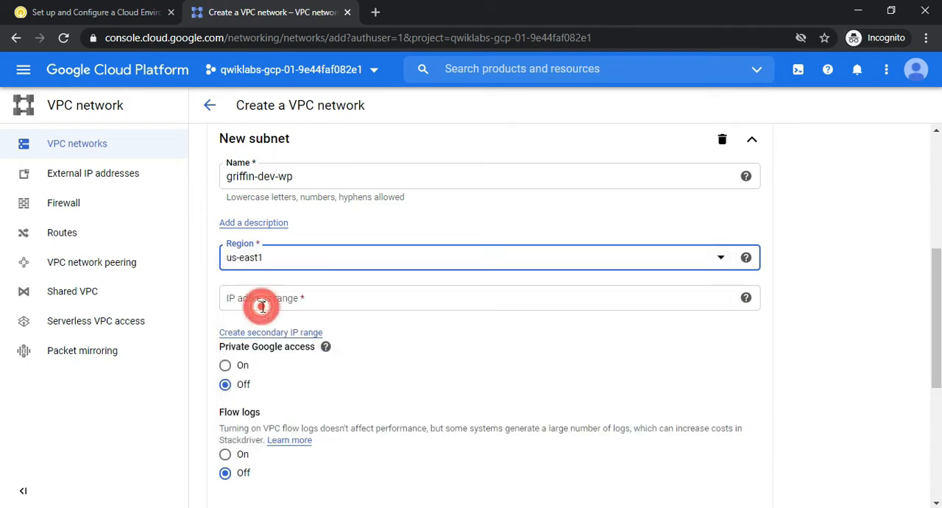
Copy the address block 192.168.16.0/20 from the lab page into griffin-dev-wp's IP address range and finish the subnet
key("ctrl+Tab")
left_click_drag(400, 242, 483, 252)
key("ctrl+c")
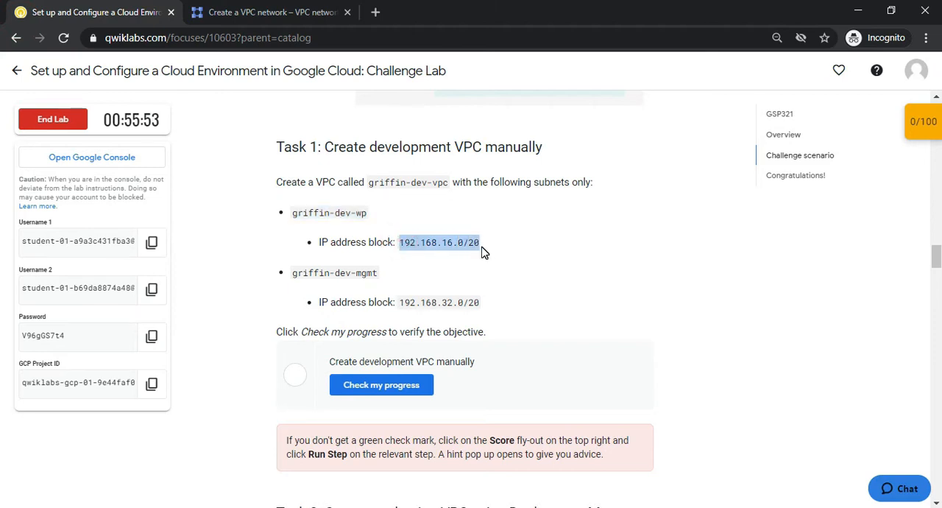
key("alt+Tab")
key("alt+Tab")
left_click(221, 7)
left_click(355, 300)
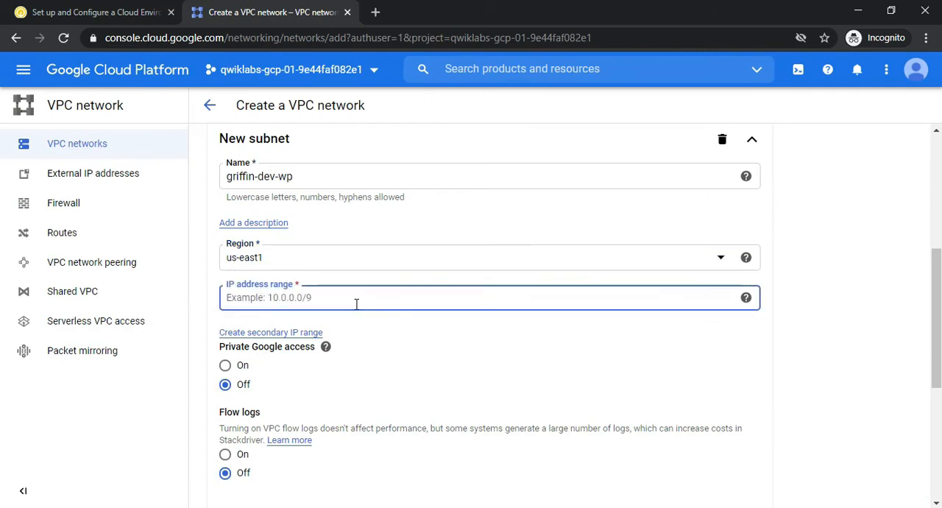
key("ctrl+v")
left_click_drag(940, 276, 941, 365)
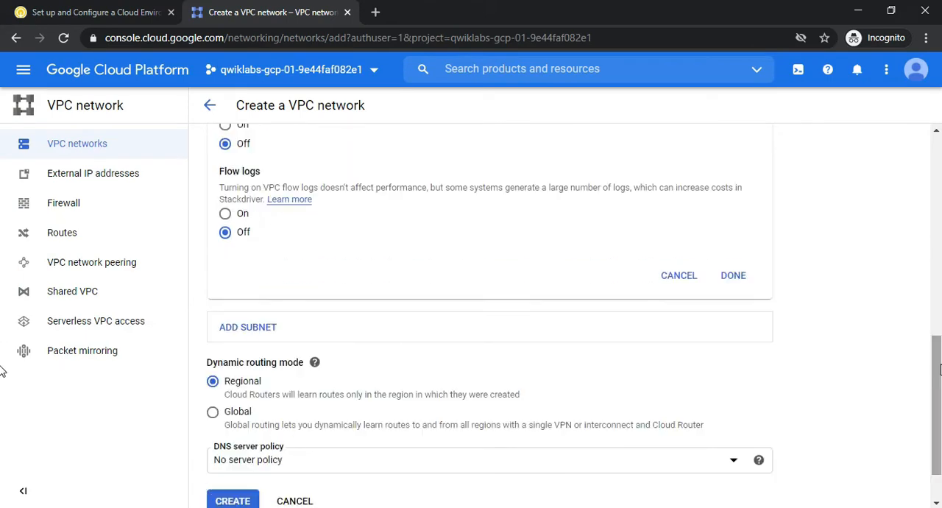
left_click(738, 278)
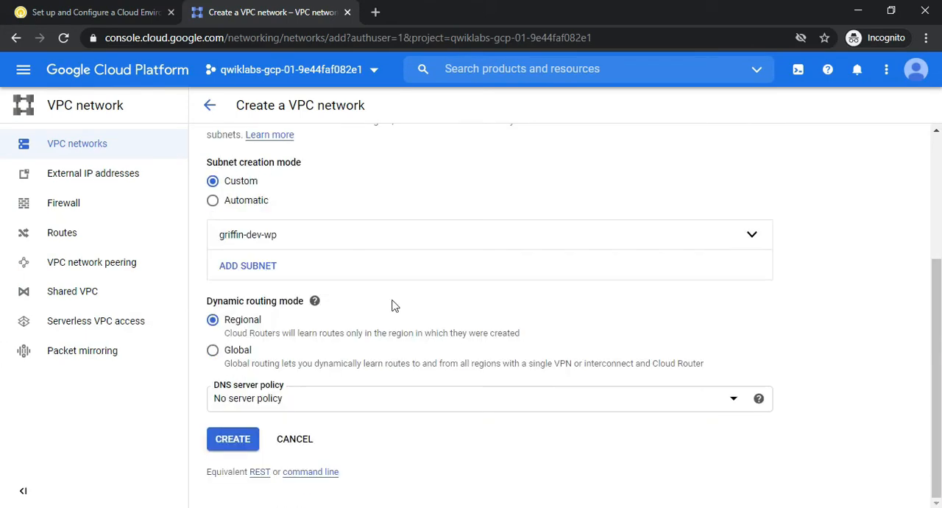
Add a second subnet to the VPC network and name it griffin-dev-mgmt, copying the name from the lab instructions
scroll(921, 285, "up", 2)
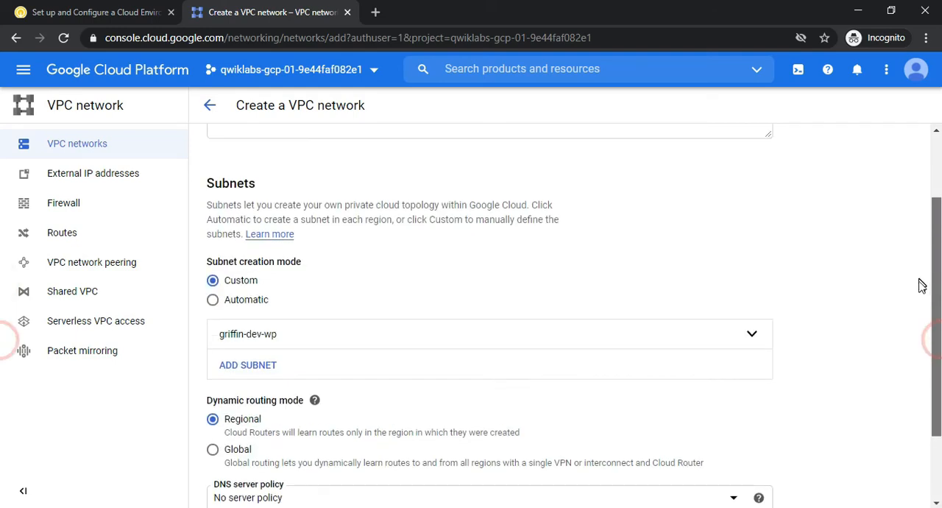
scroll(921, 285, "down", 2)
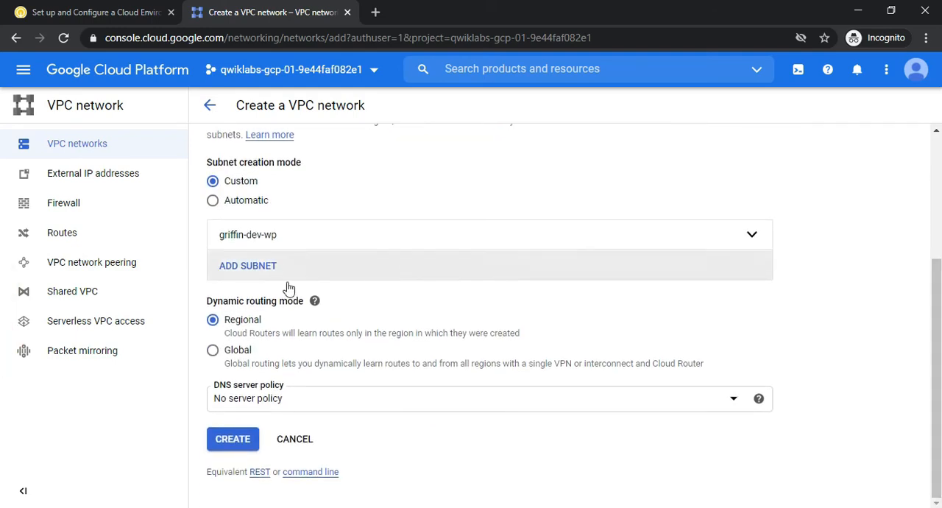
left_click(232, 272)
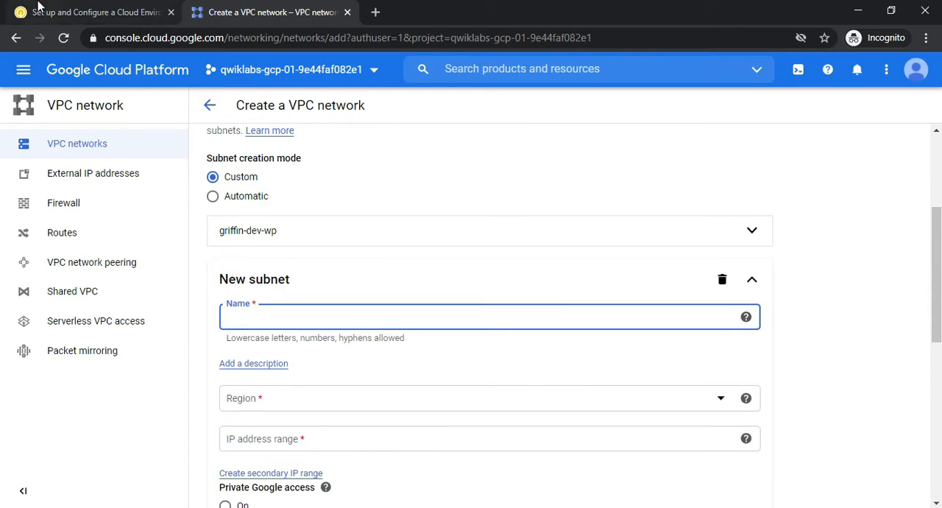
left_click(45, 12)
left_click_drag(291, 273, 381, 273)
key("ctrl+c")
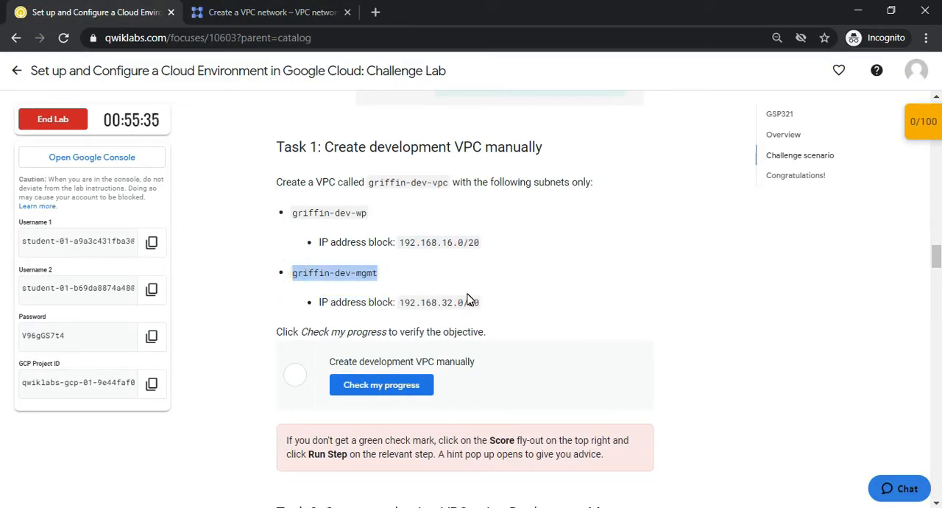
key("alt+Tab")
scroll(326, 334, "up", 8)
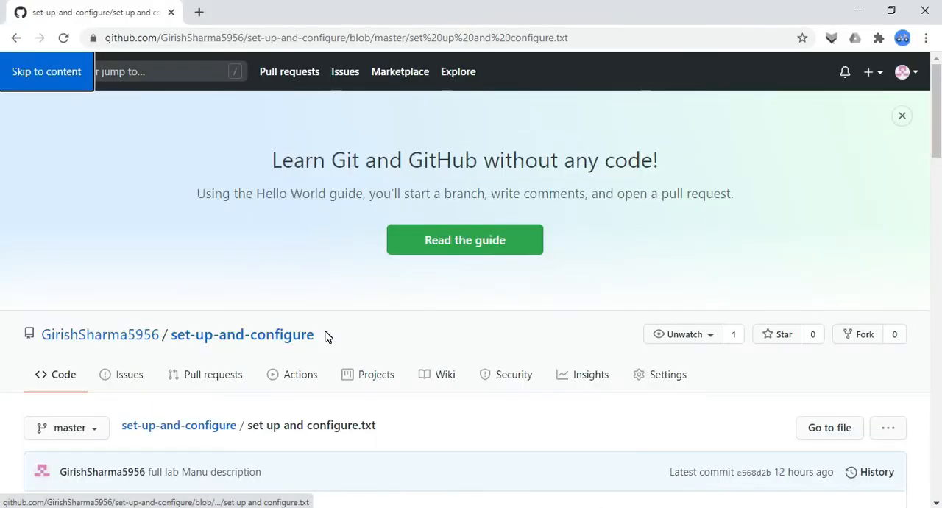
key("alt+Tab")
left_click(234, 6)
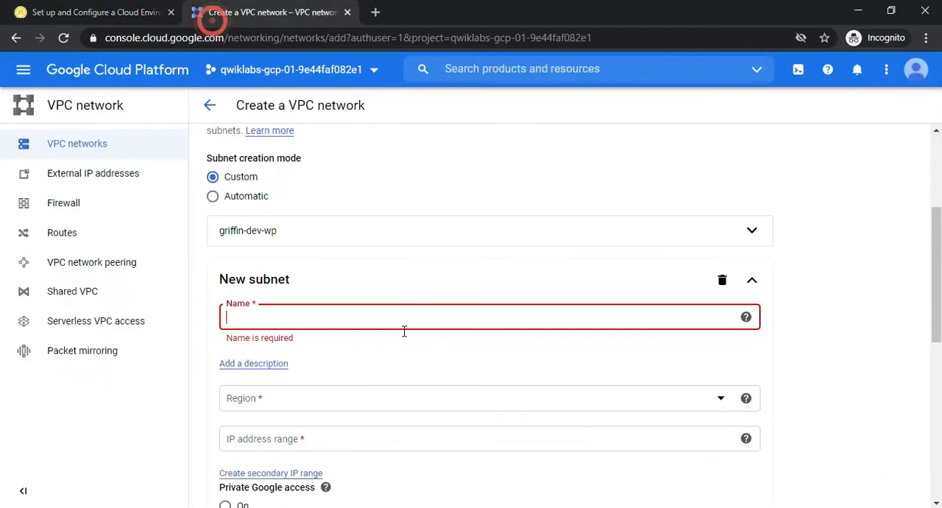
left_click(369, 316)
key("ctrl+v")
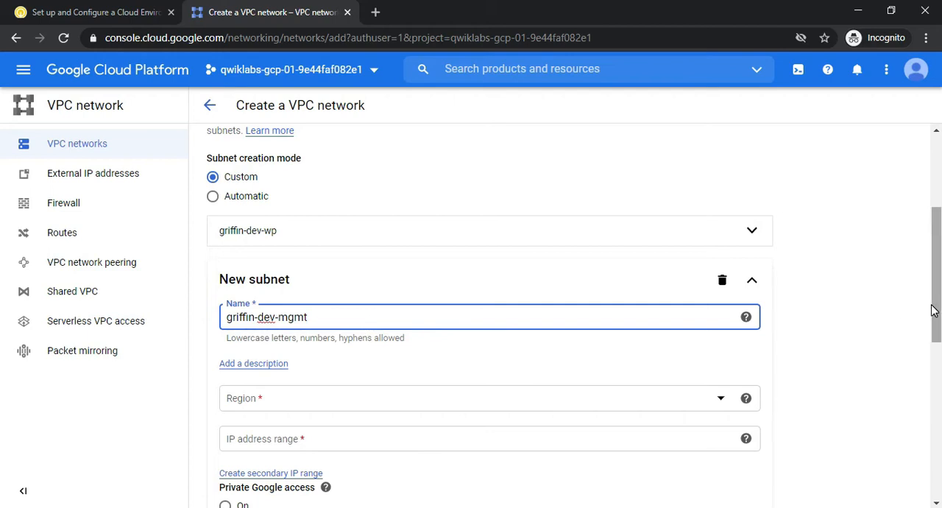
Set the region of the griffin-dev-mgmt subnet to us-east1
scroll(932, 306, "down", 1)
left_click(606, 321)
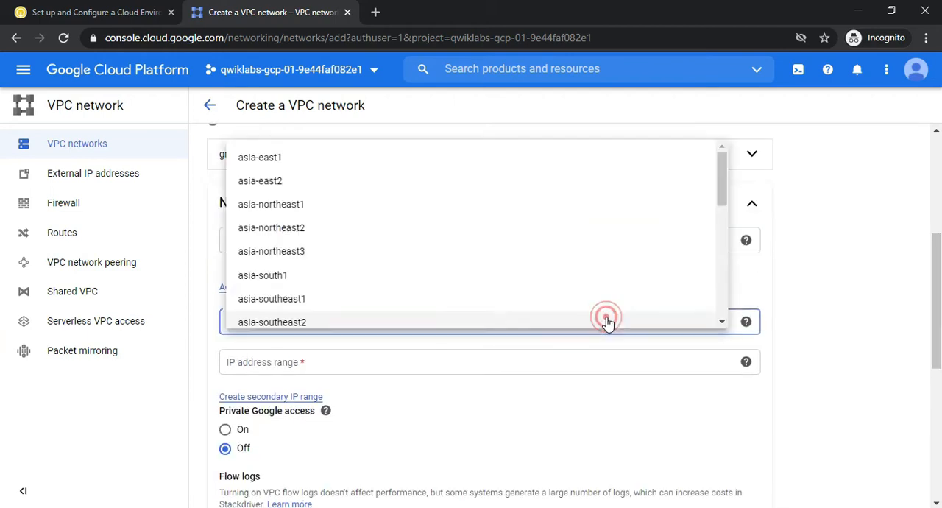
left_click_drag(721, 195, 729, 297)
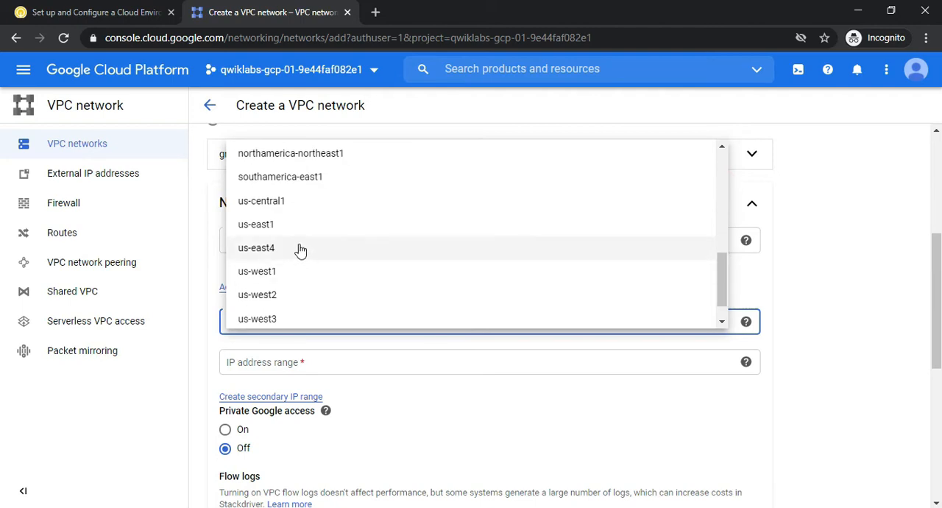
left_click(272, 225)
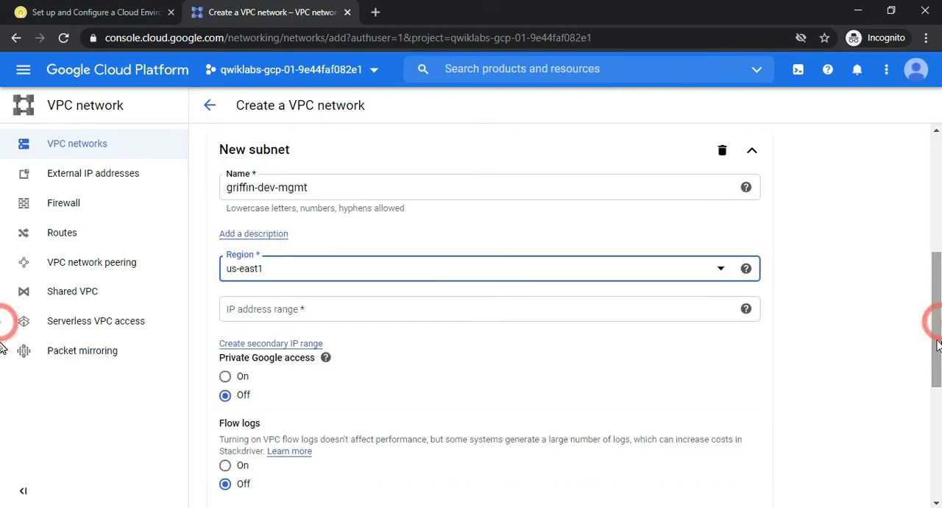
Copy the address block 192.168.32.0/20 from the lab page into griffin-dev-mgmt's IP address range
left_click(76, 9)
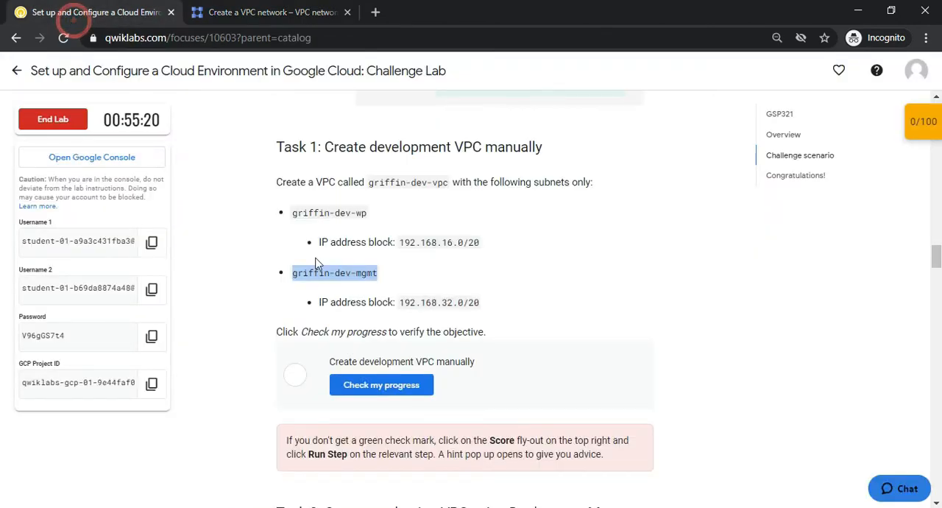
left_click(400, 301)
double_click(400, 302)
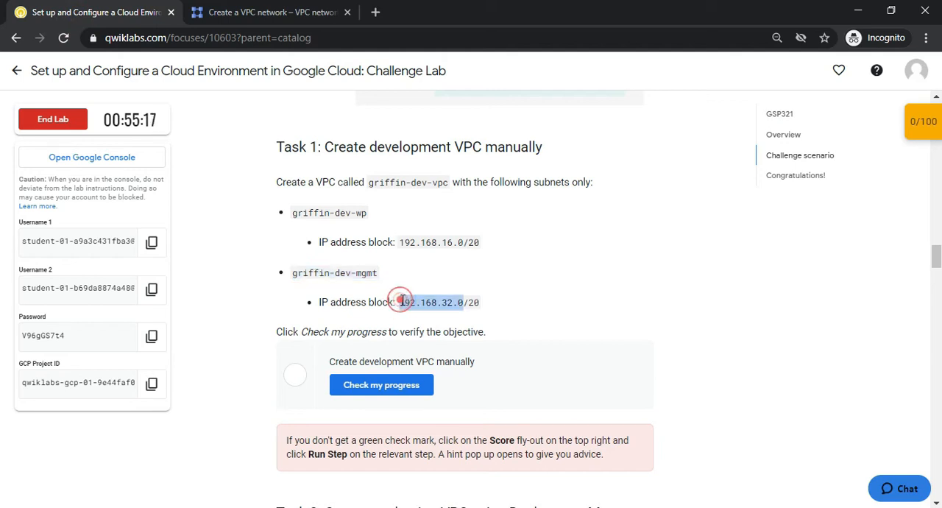
left_click(471, 302)
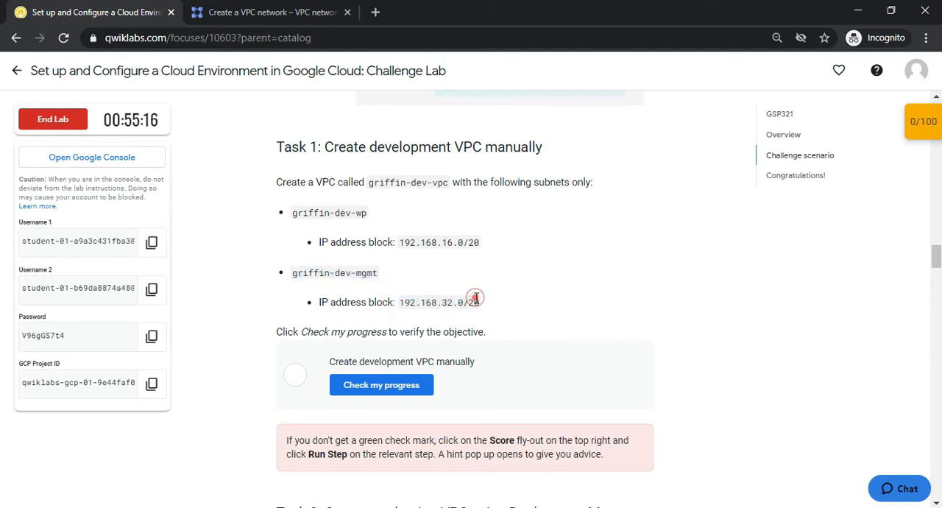
double_click(400, 301)
left_click_drag(400, 302, 523, 313)
key("ctrl+c")
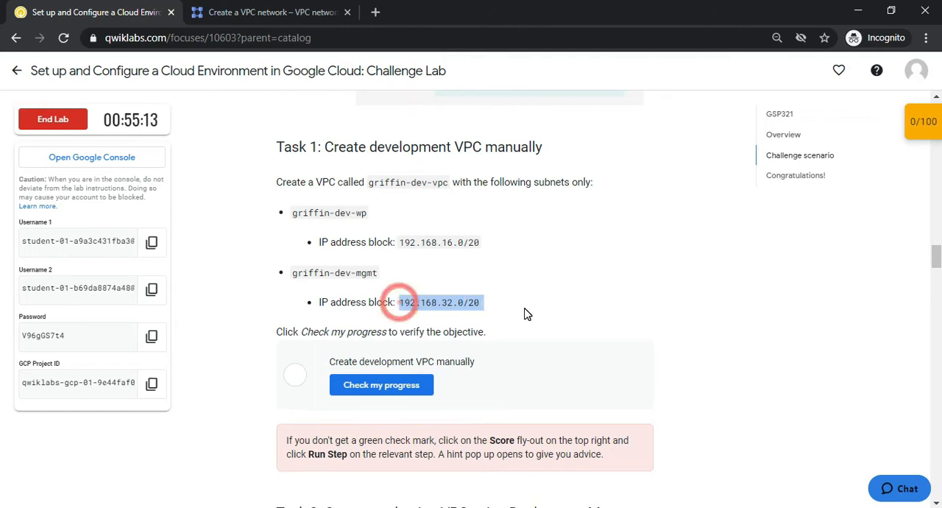
left_click(254, 12)
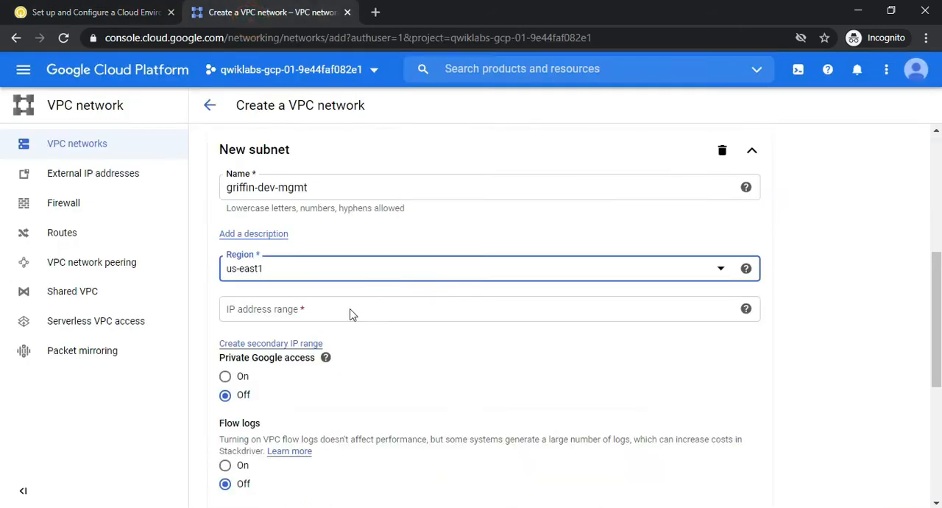
left_click(318, 308)
key("ctrl+v")
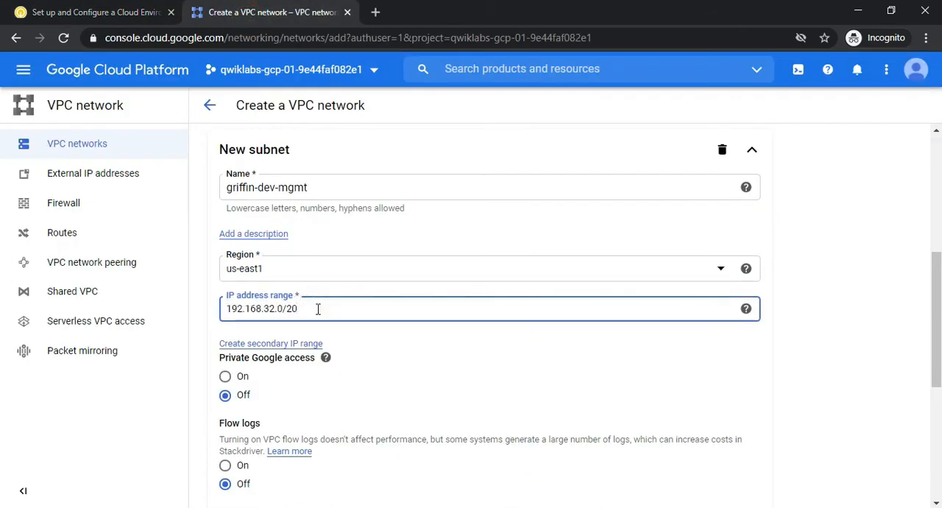
Finish the griffin-dev-mgmt subnet and create the VPC network
scroll(938, 370, "down", 3)
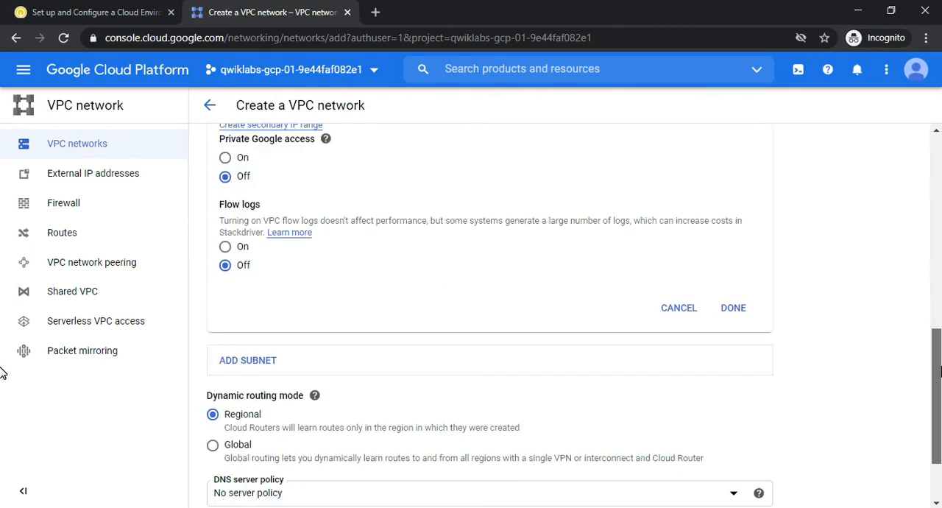
left_click(733, 307)
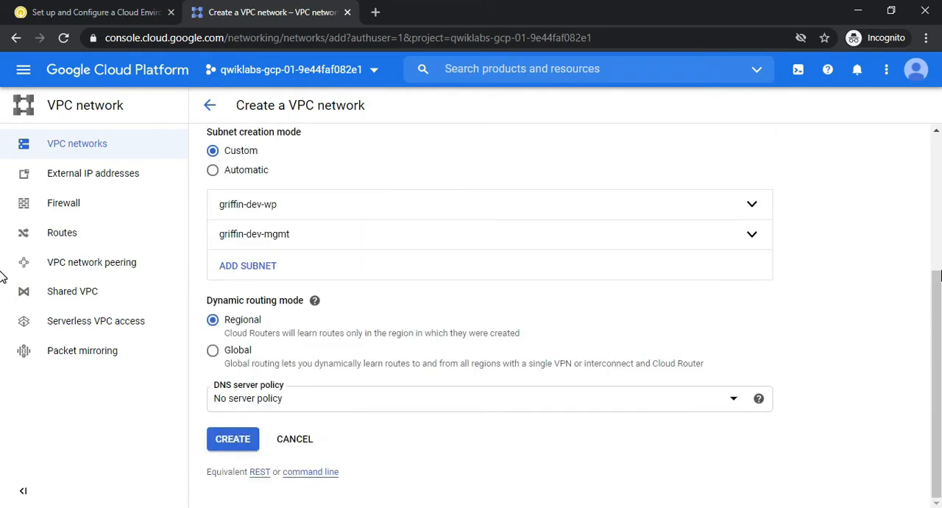
left_click(231, 439)
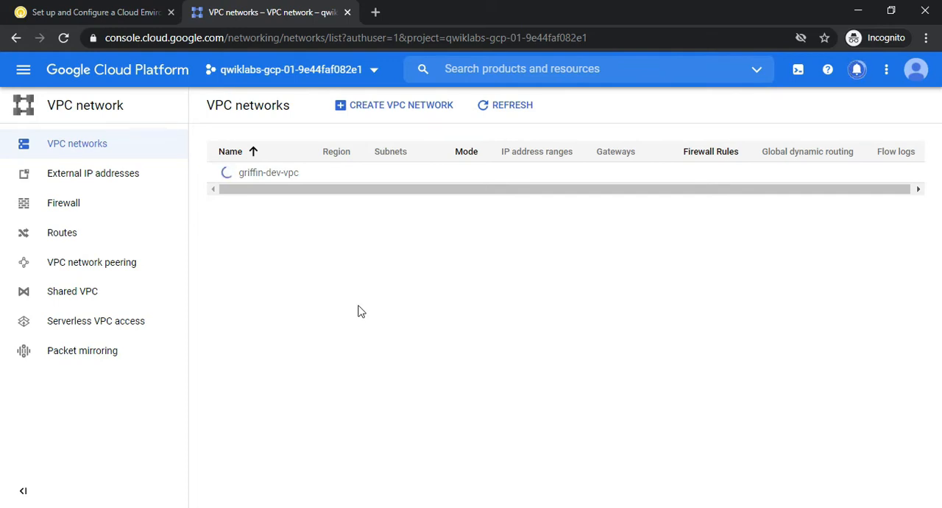
Review the Task 1 requirements on the lab page and check the creation status of griffin-dev-vpc in the console notifications
left_click(74, 10)
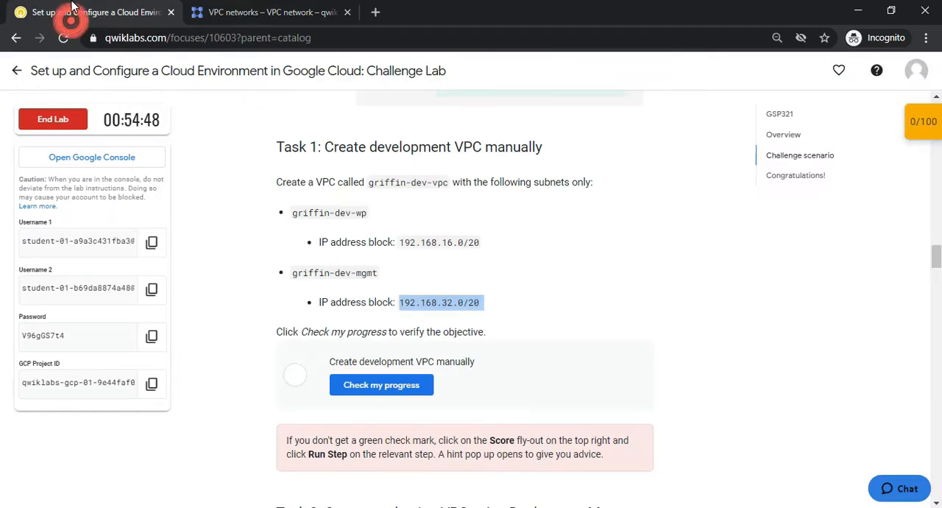
left_click(370, 179)
left_click(327, 234)
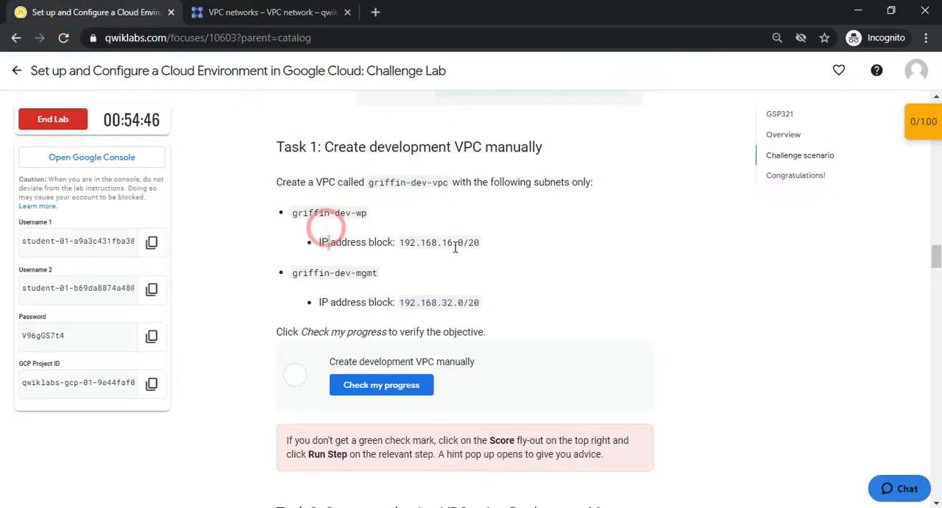
left_click(416, 270)
left_click(249, 9)
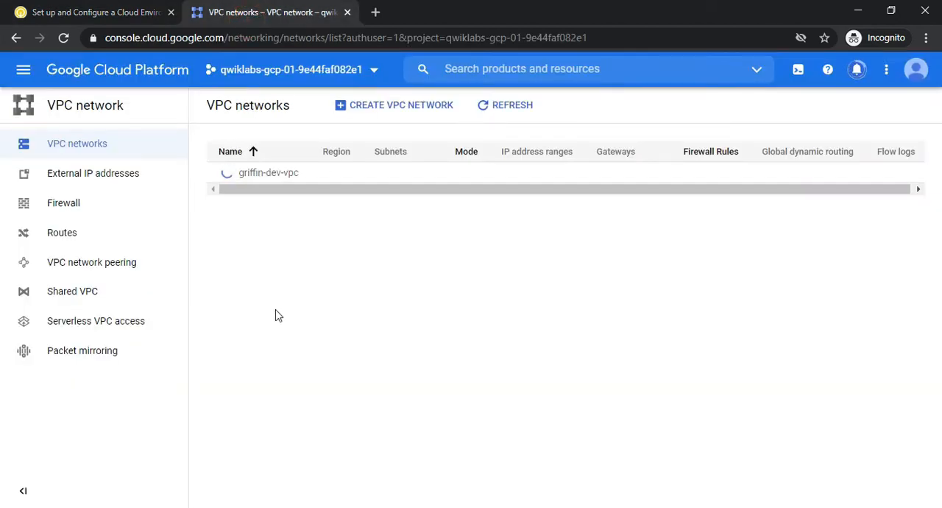
left_click(44, 12)
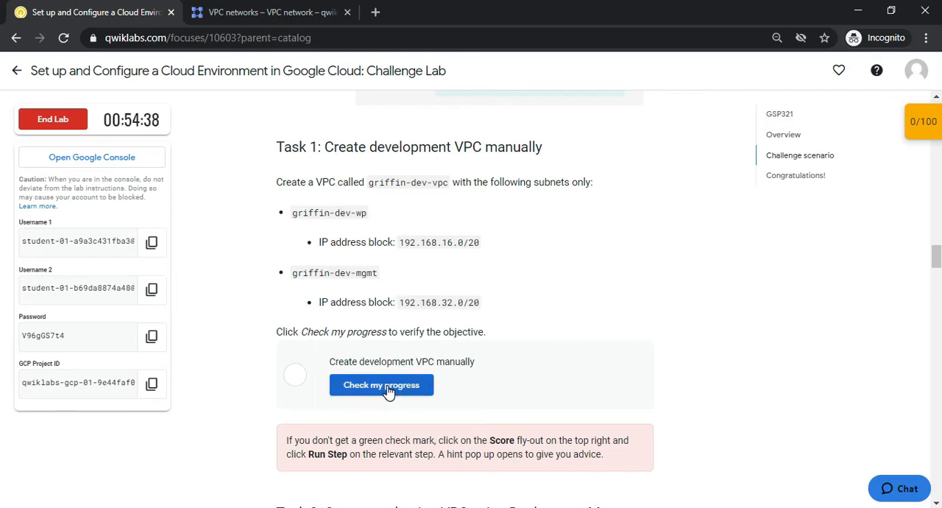
left_click(247, 9)
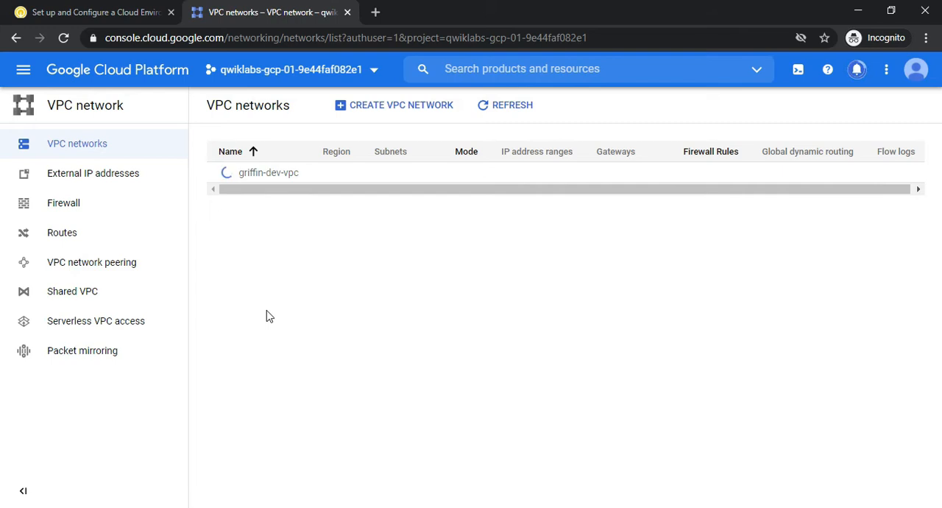
left_click(856, 71)
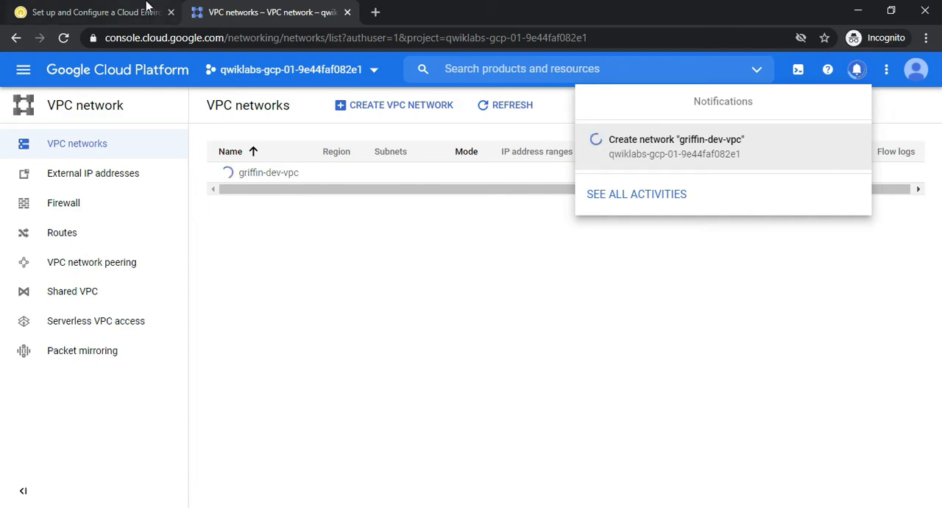
Switch to the GitHub notes and read the Task 1 section of set up and configure.txt
key("alt+Tab")
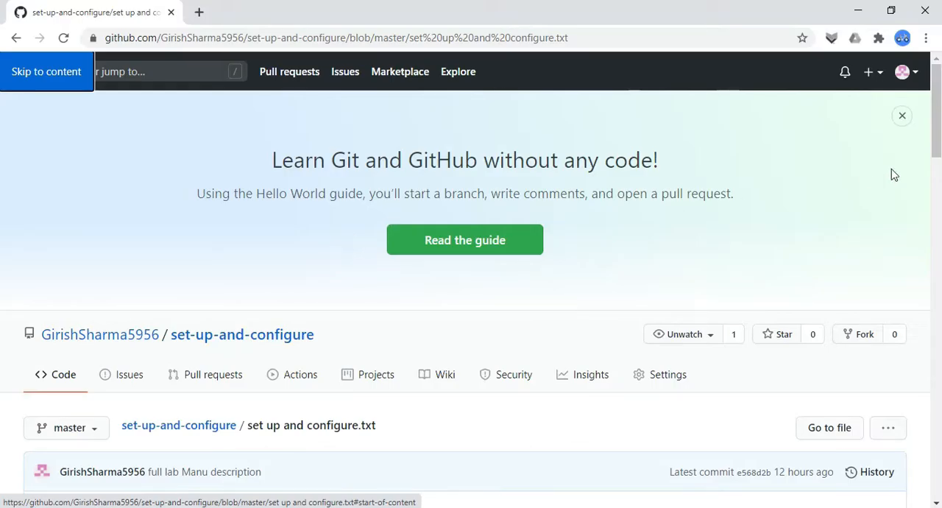
scroll(1, 147, "down", 5)
scroll(2, 225, "down", 2)
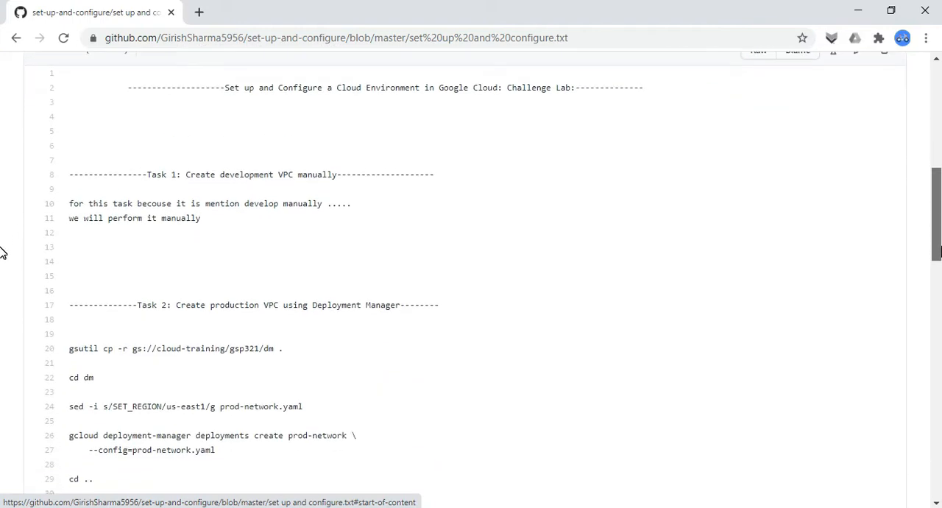
left_click_drag(92, 159, 267, 229)
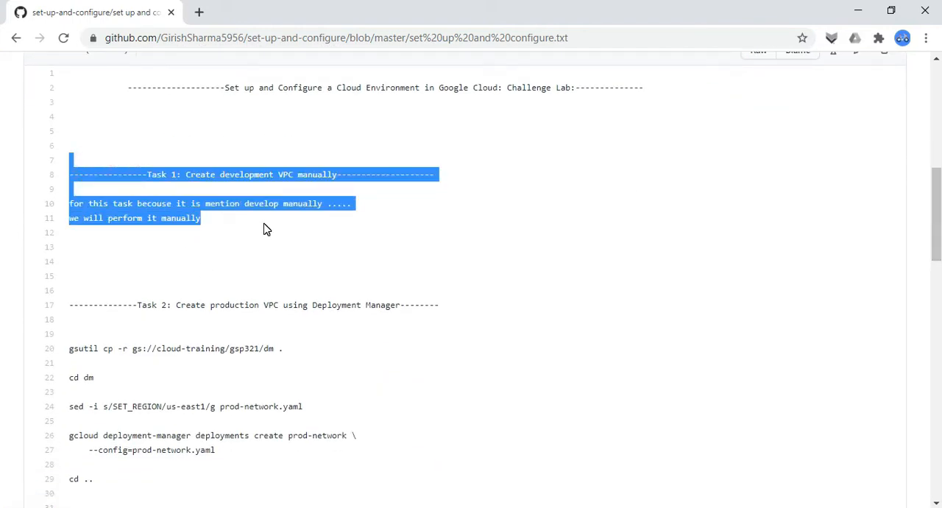
left_click(267, 229)
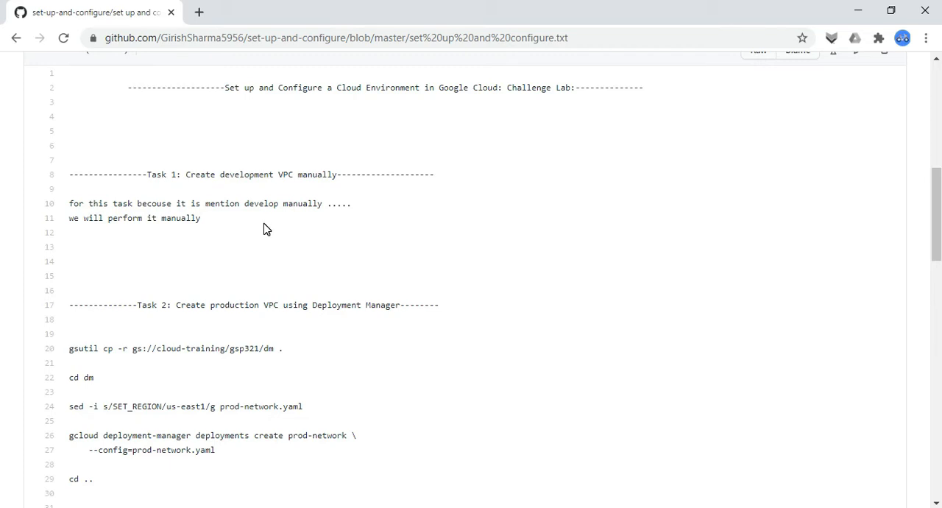
Return to the lab page and run the progress check for "Create development VPC manually"
key("alt+Tab")
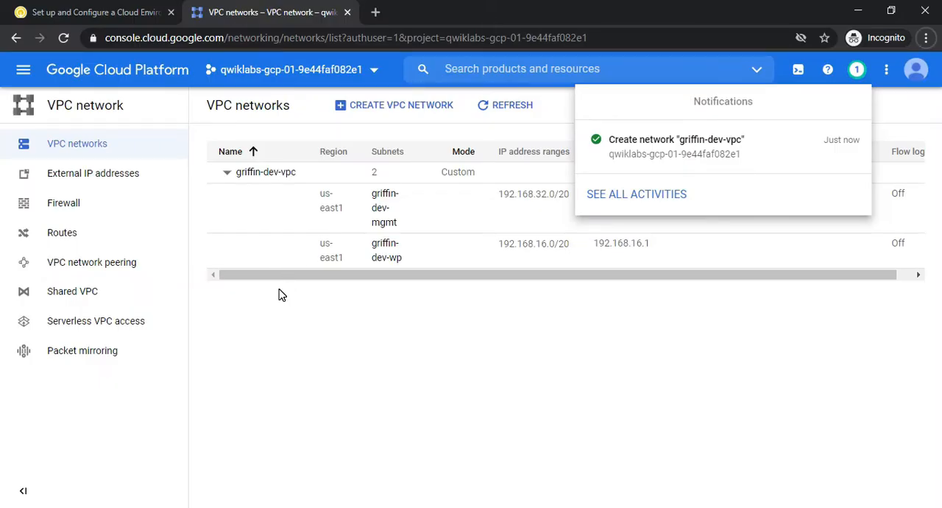
left_click(85, 11)
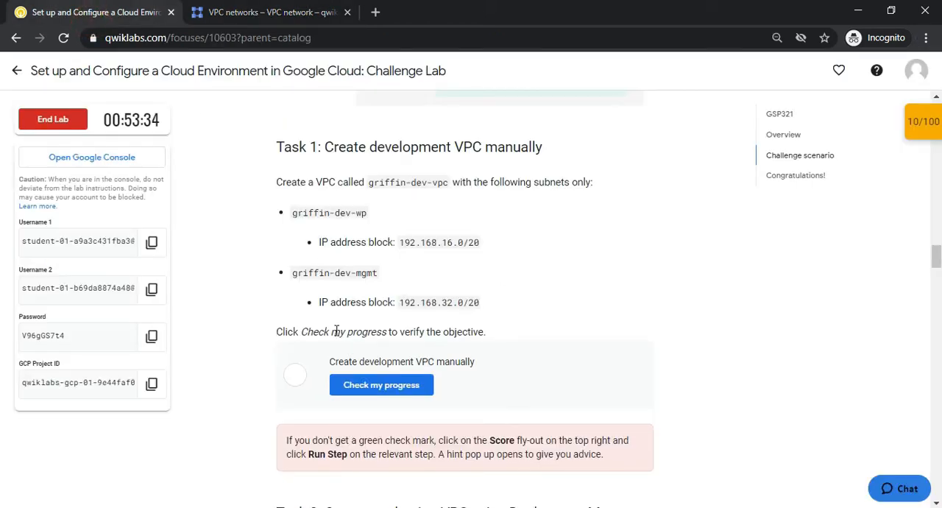
left_click(361, 390)
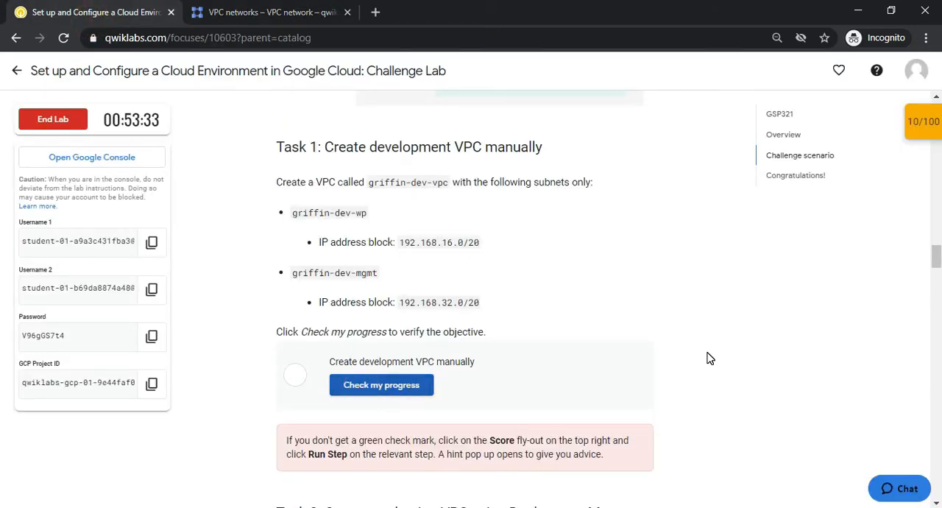
Read the heading and instructions of Task 2, "Create production VPC using Deployment Manager", on the lab page
left_click_drag(940, 259, 935, 279)
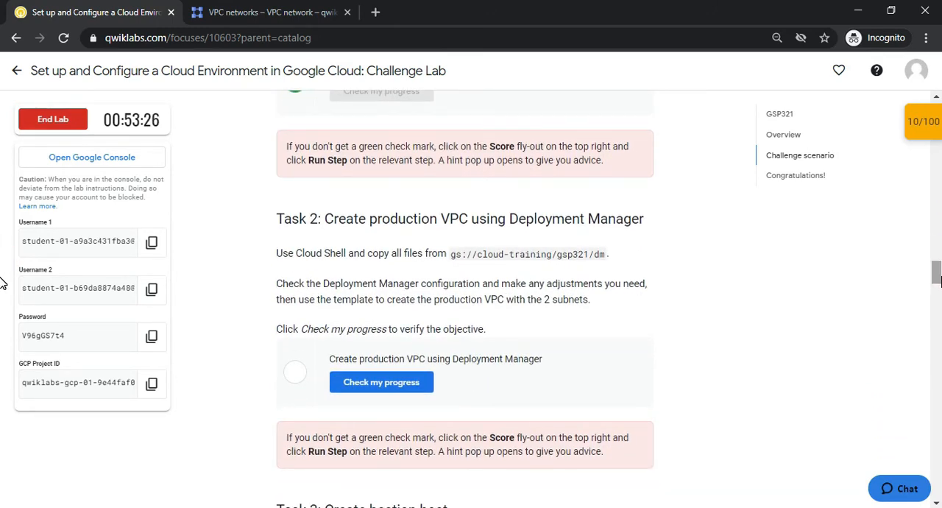
left_click_drag(383, 220, 646, 219)
left_click(389, 234)
left_click_drag(347, 218, 586, 218)
left_click(672, 248)
Copy the Task 2 command "gsutil cp -r gs://cloud-training/gsp321/dm ." from the GitHub notes
key("alt+Tab")
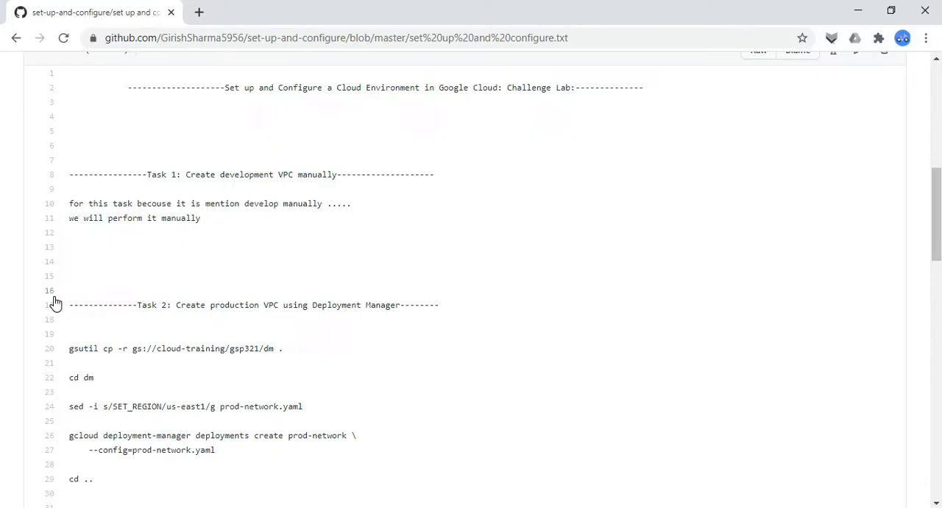
scroll(3, 236, "down", 2)
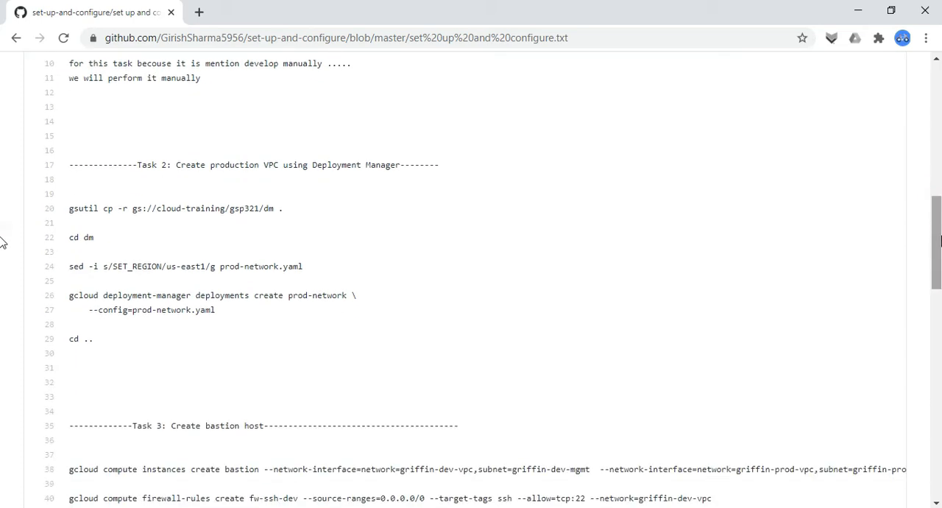
left_click_drag(66, 208, 286, 231)
key("ctrl+c")
key("alt+Tab")
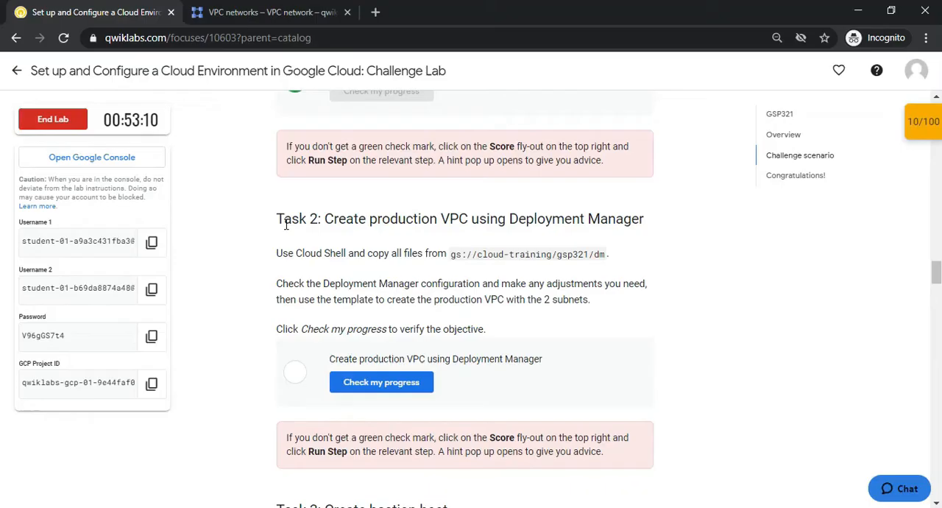
Activate Cloud Shell in the Google Cloud console and continue past its introduction
left_click(213, 12)
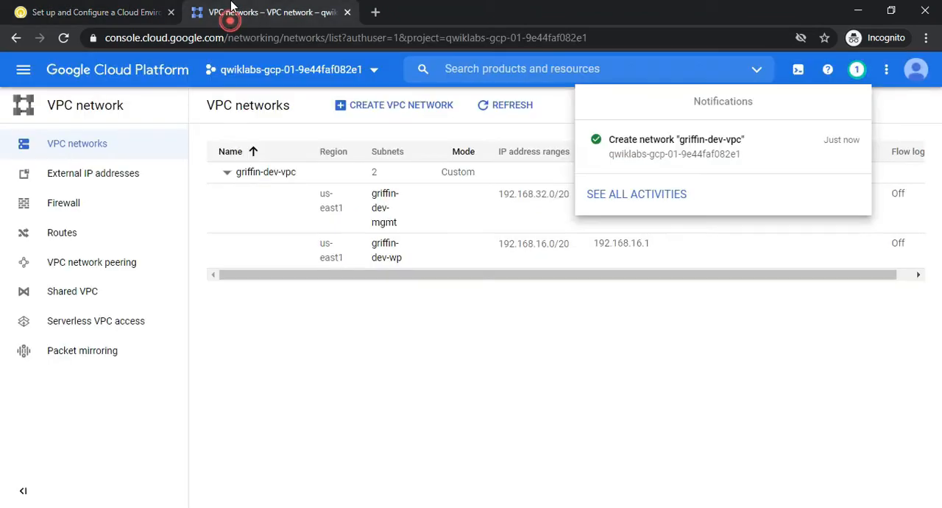
left_click(804, 81)
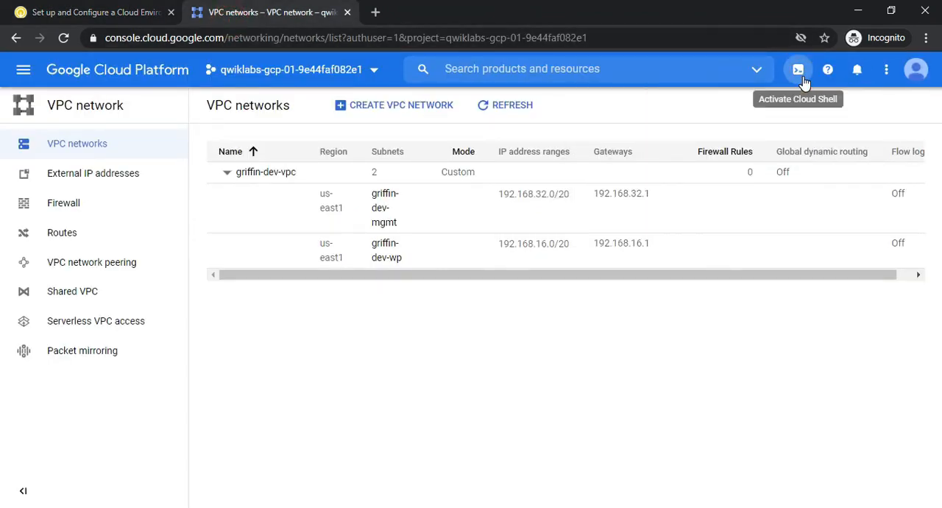
left_click(801, 72)
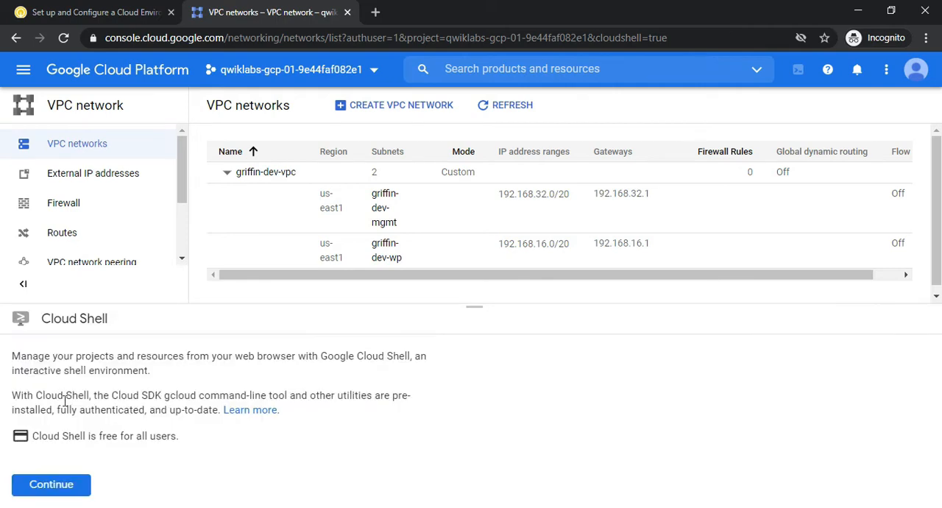
left_click(41, 486)
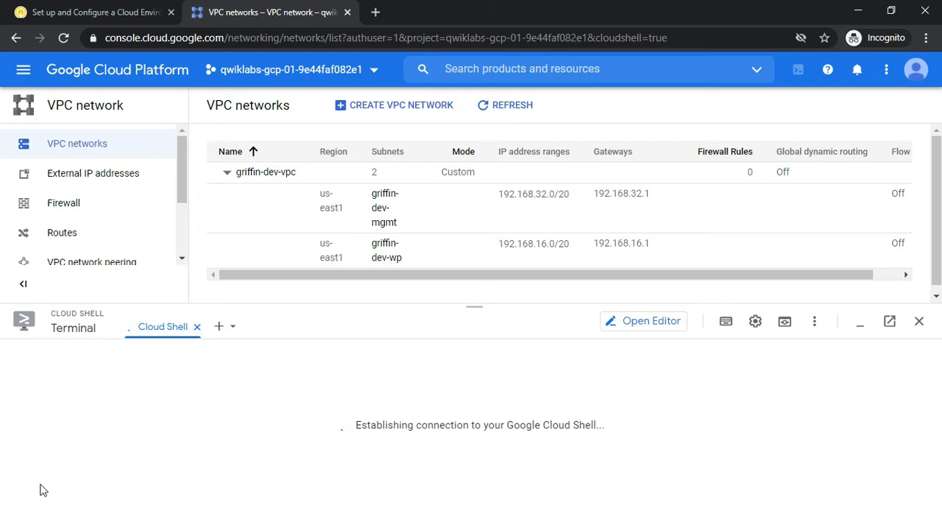
Examine the Task 2 instruction on the lab page about copying files from gs://cloud-training/gsp321/dm
left_click(74, 10)
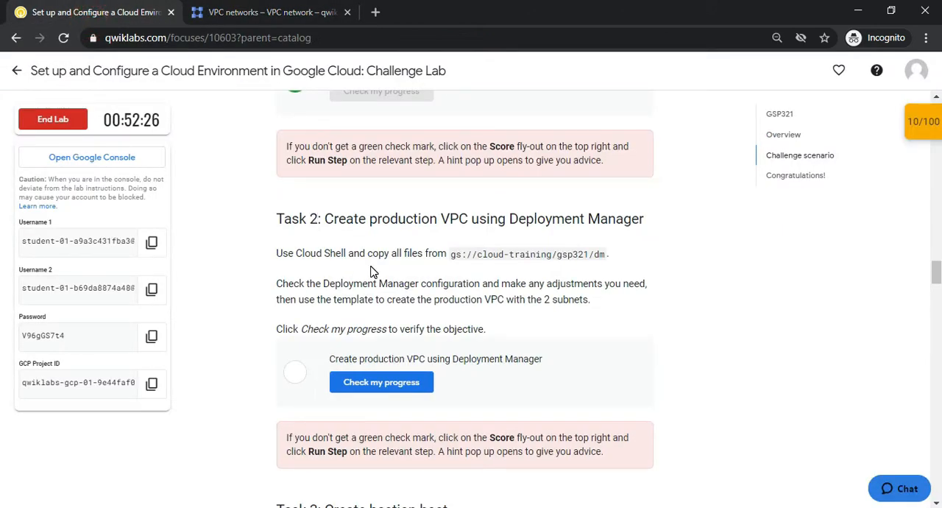
left_click_drag(296, 253, 350, 284)
left_click(386, 250)
left_click_drag(453, 253, 622, 257)
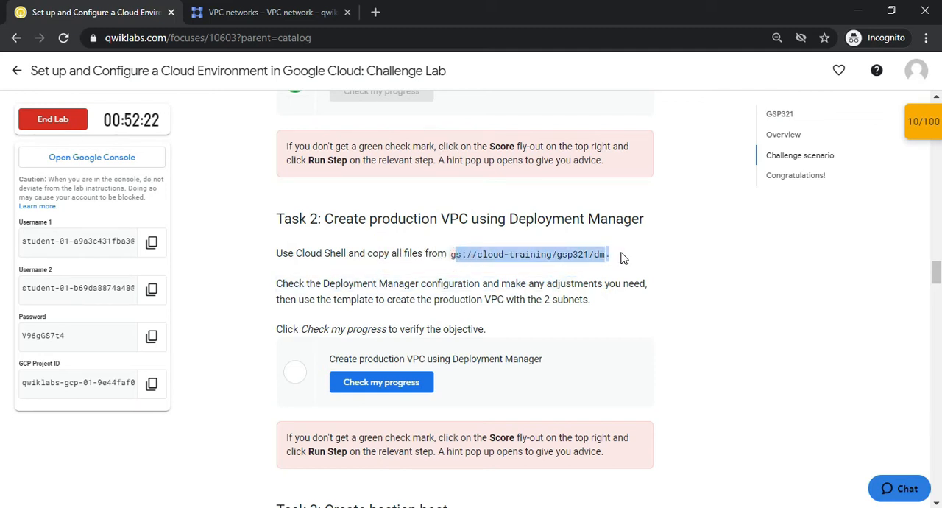
left_click(573, 283)
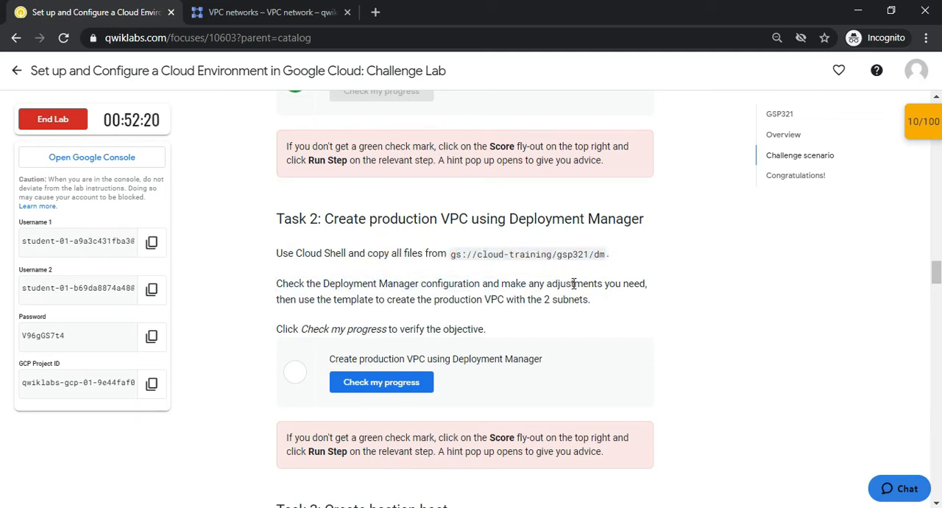
Go through the remaining Task 2 commands in the GitHub notes, from "cd dm" to "cd .."
key("alt+Tab")
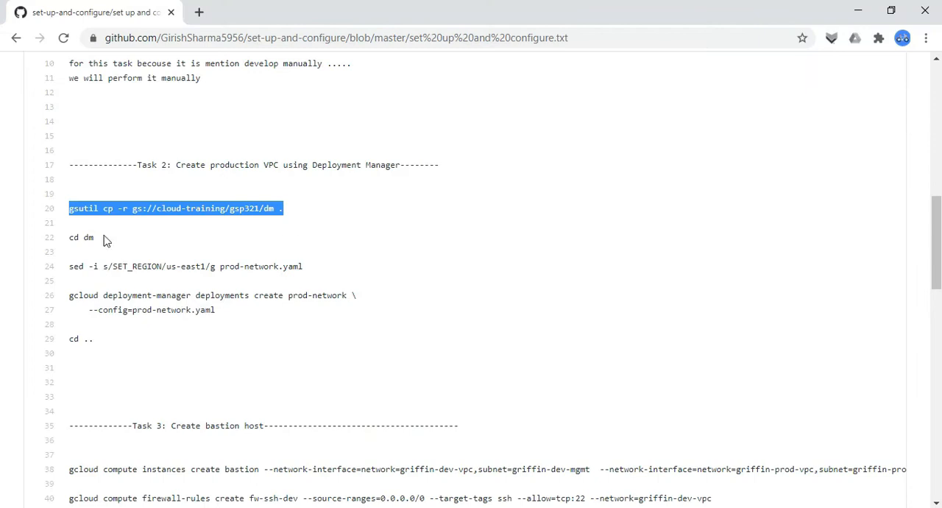
left_click_drag(70, 237, 157, 266)
left_click(93, 259)
left_click(169, 303)
left_click_drag(120, 300, 187, 312)
left_click(93, 342)
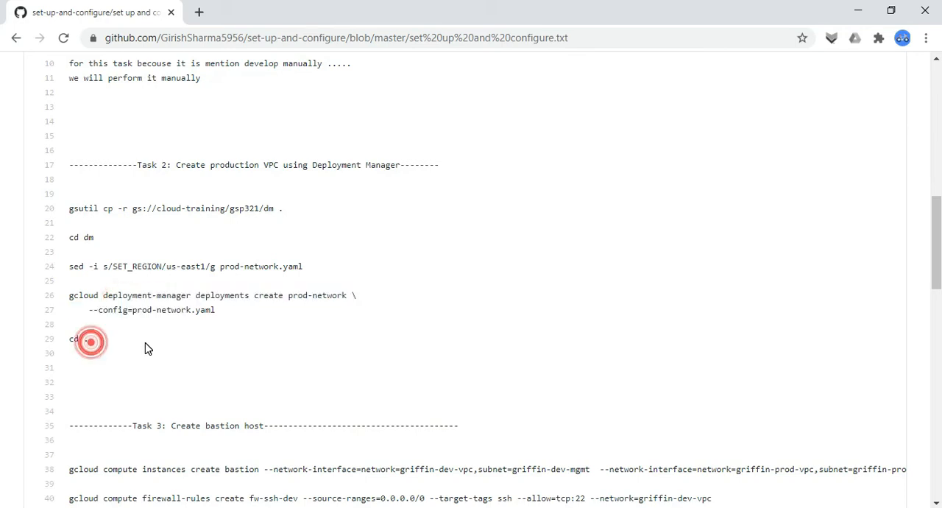
Run "gsutil cp -r gs://cloud-training/gsp321/dm ." in Cloud Shell to copy the Deployment Manager files
key("alt+Tab")
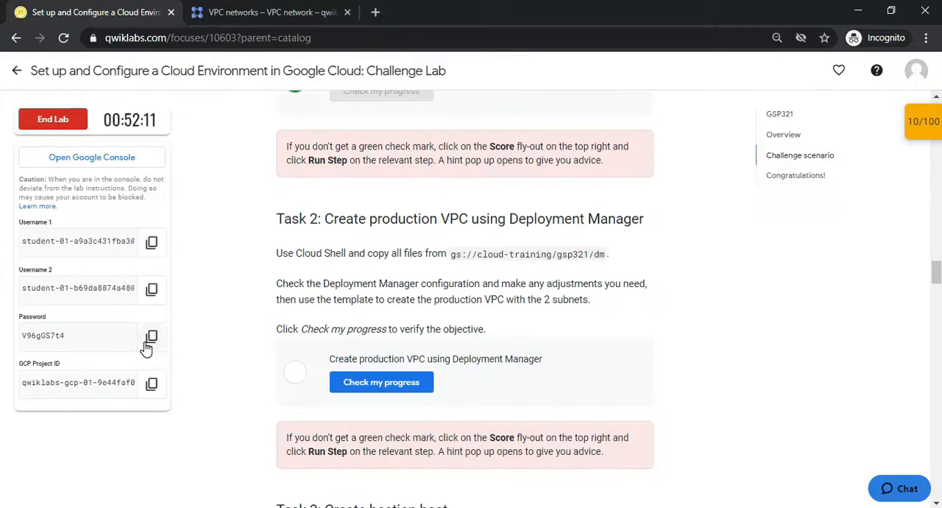
key("ctrl+Tab")
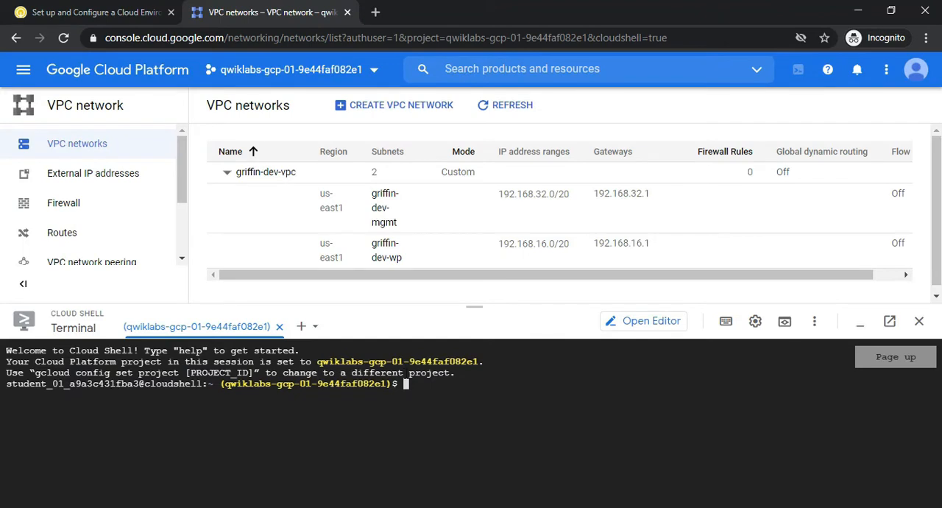
left_click(406, 380)
left_click(407, 380)
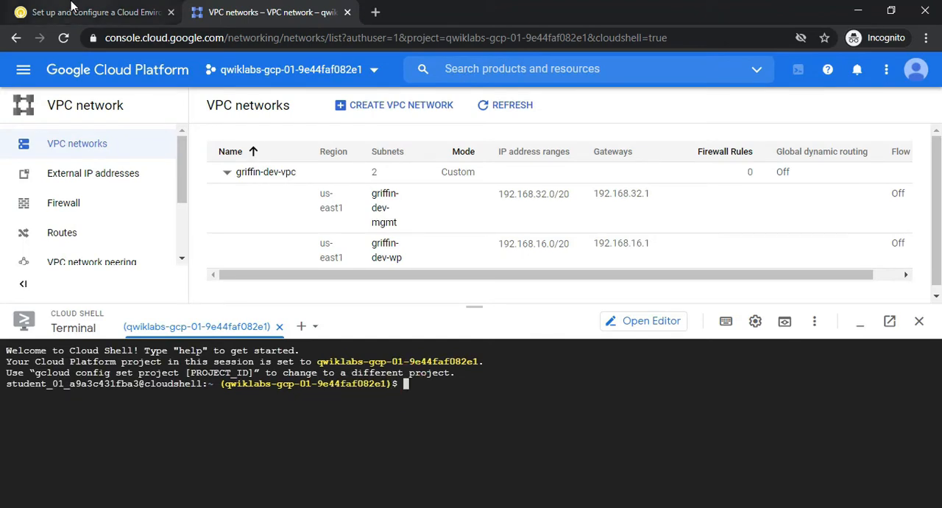
left_click(71, 6)
left_click(276, 12)
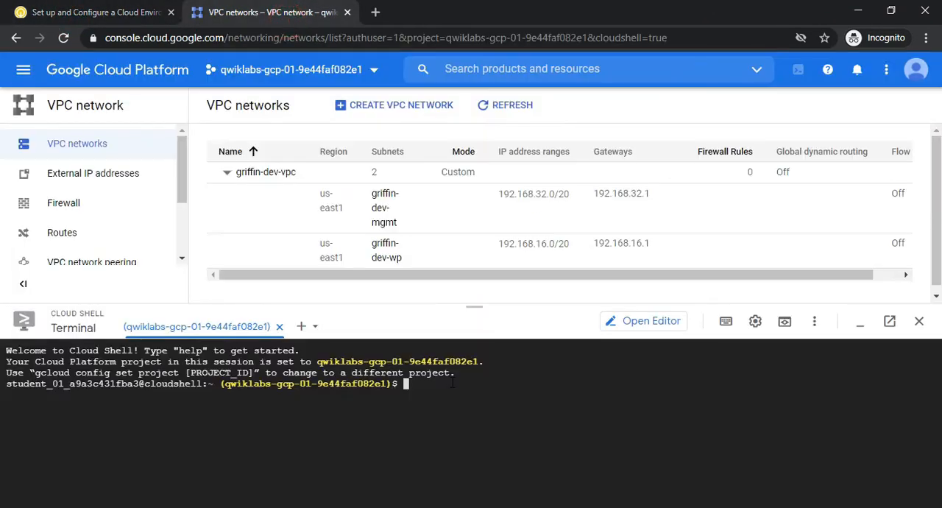
key("ctrl+v")
key("Return")
key("Return")
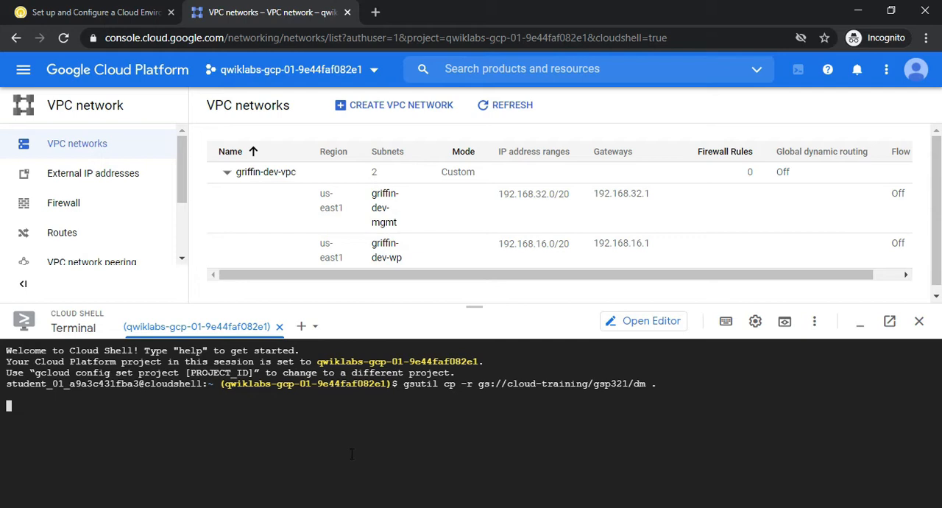
Copy "cd dm" from the GitHub notes and run it in Cloud Shell to enter the dm directory
left_click(79, 9)
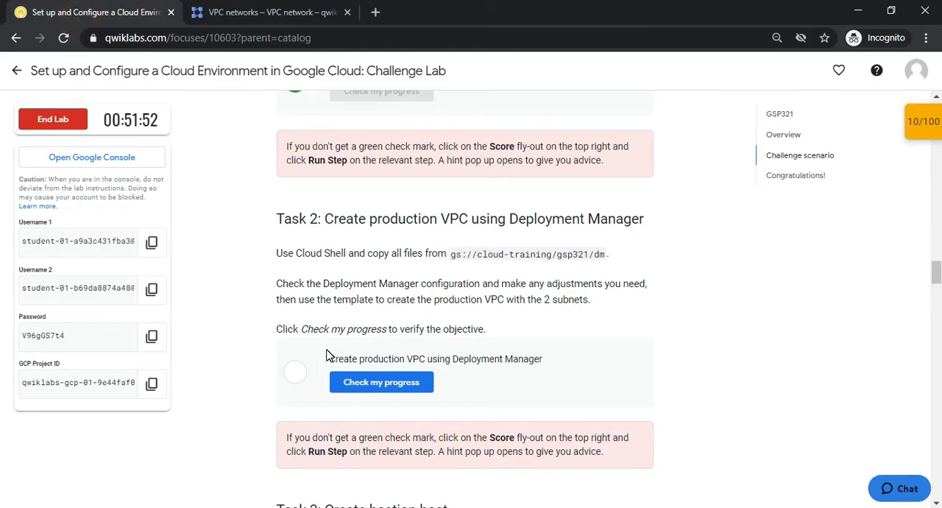
key("alt+Tab")
left_click_drag(71, 240, 105, 240)
key("ctrl+c")
key("alt+Tab")
left_click(273, 10)
key("ctrl+v")
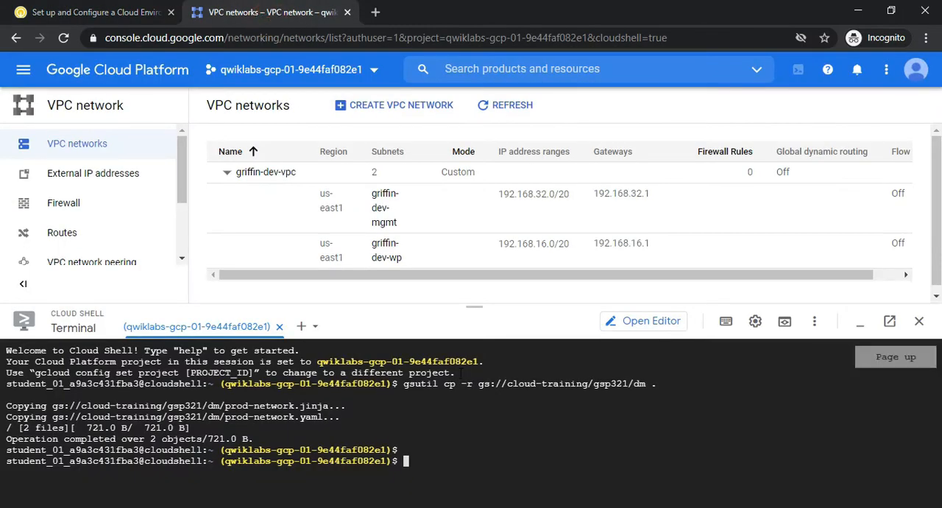
key("ctrl+v")
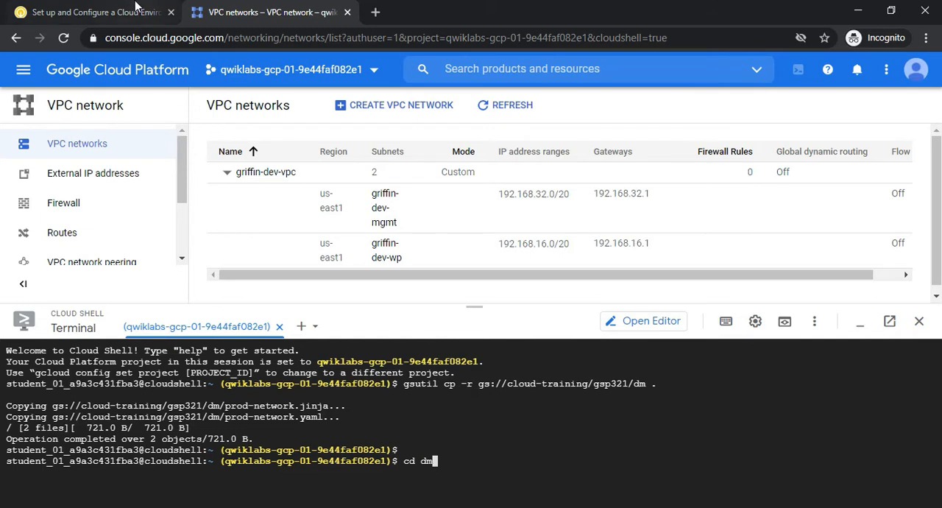
key("Return")
Copy the command "sed -i s/SET_REGION/us-east1/g prod-network.yaml" from the GitHub notes and return to the Cloud Shell prompt
left_click(67, 7)
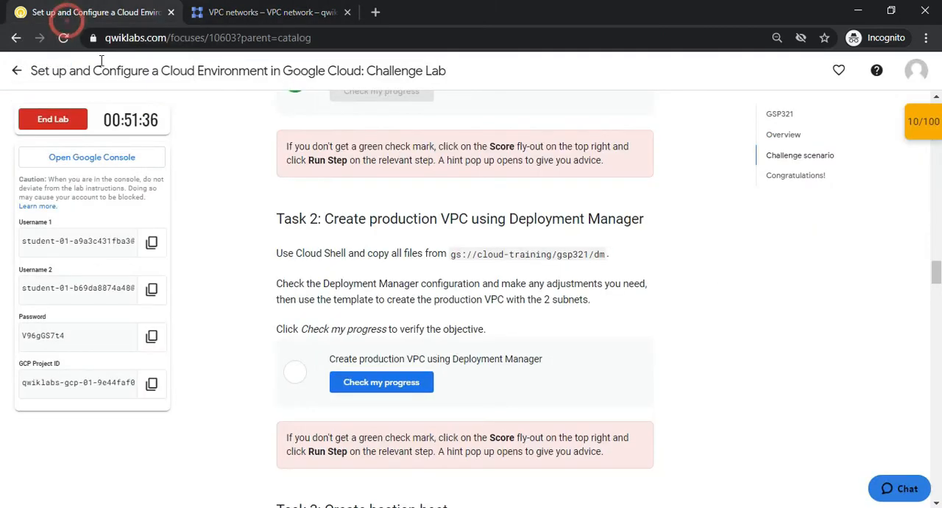
left_click(240, 6)
key("alt+Tab")
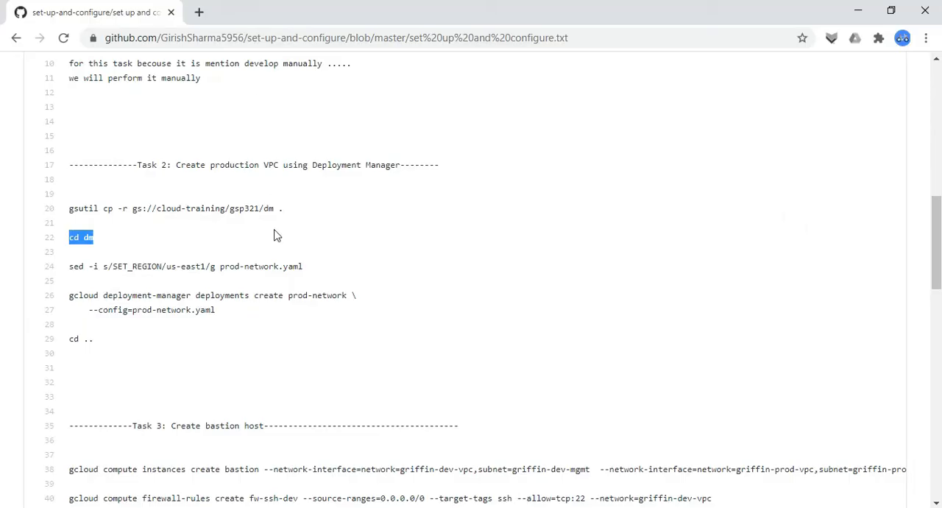
left_click_drag(67, 277, 319, 284)
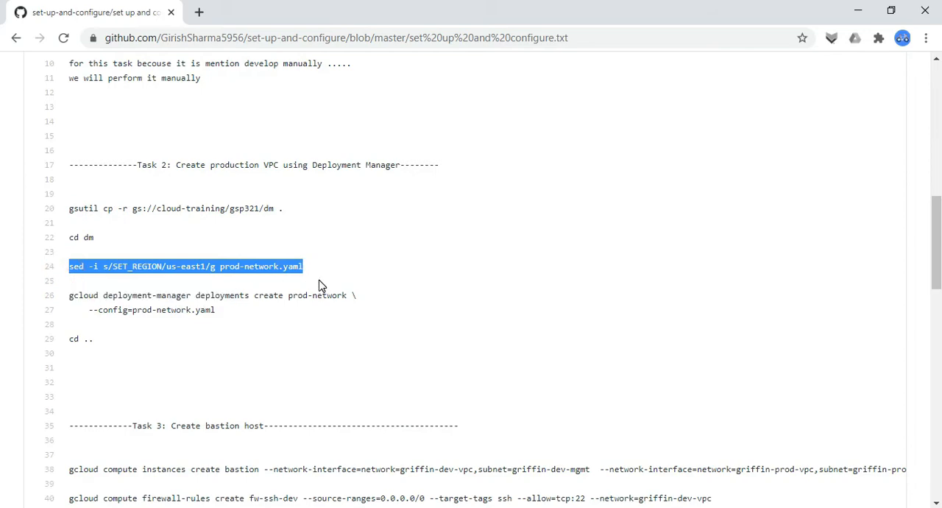
key("alt+Tab")
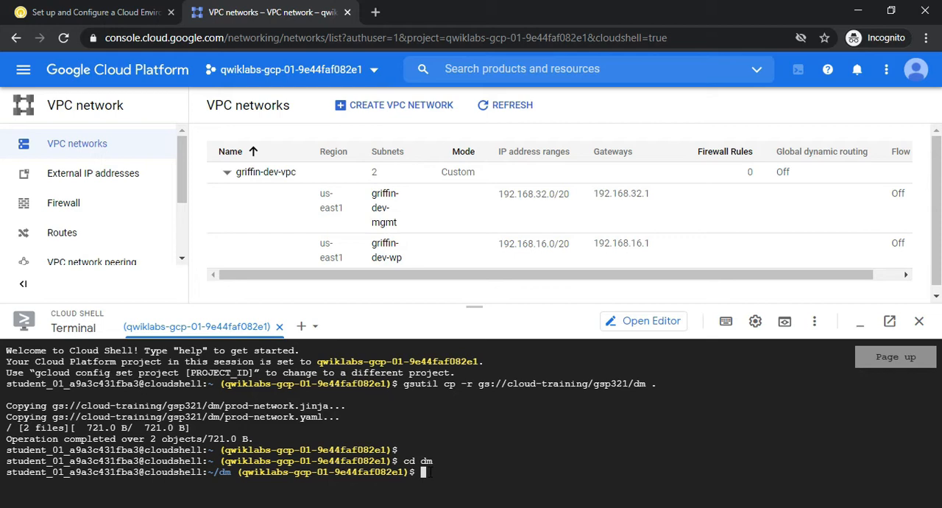
left_click(88, 12)
left_click(215, 10)
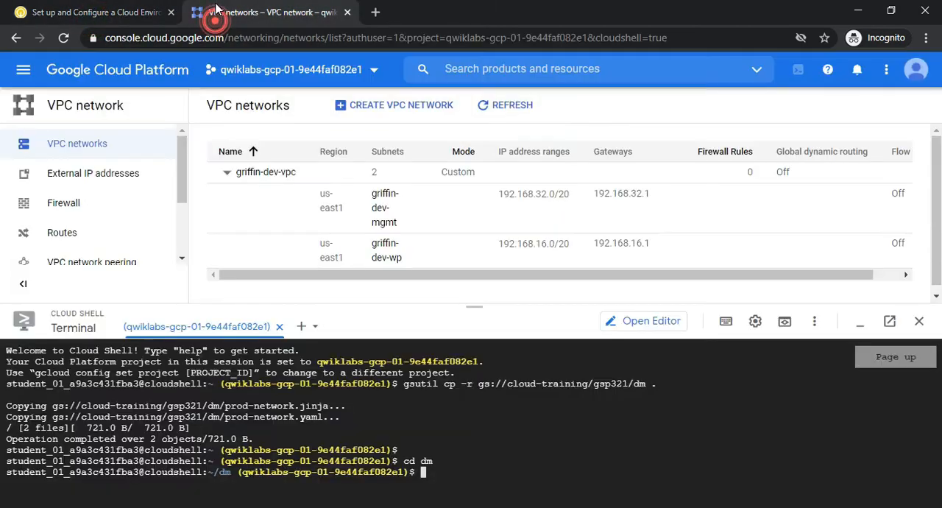
left_click(428, 470)
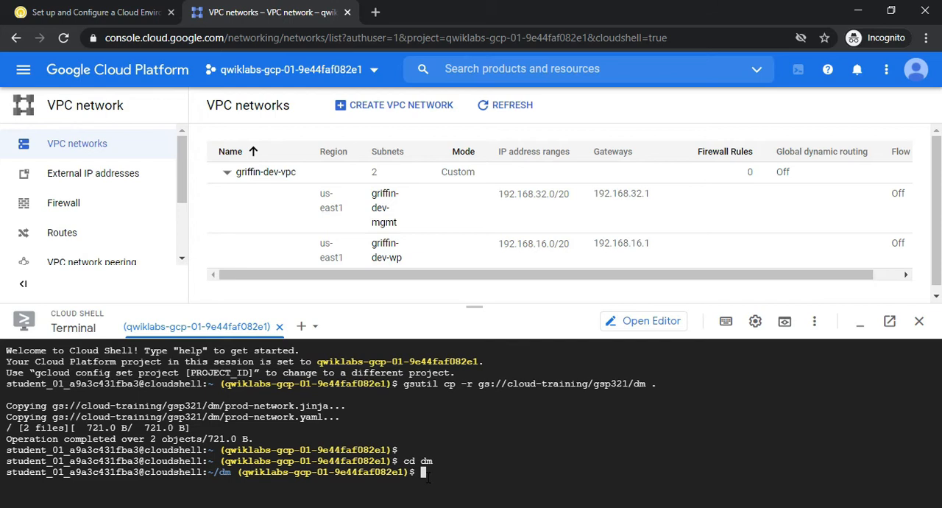
left_click(426, 477)
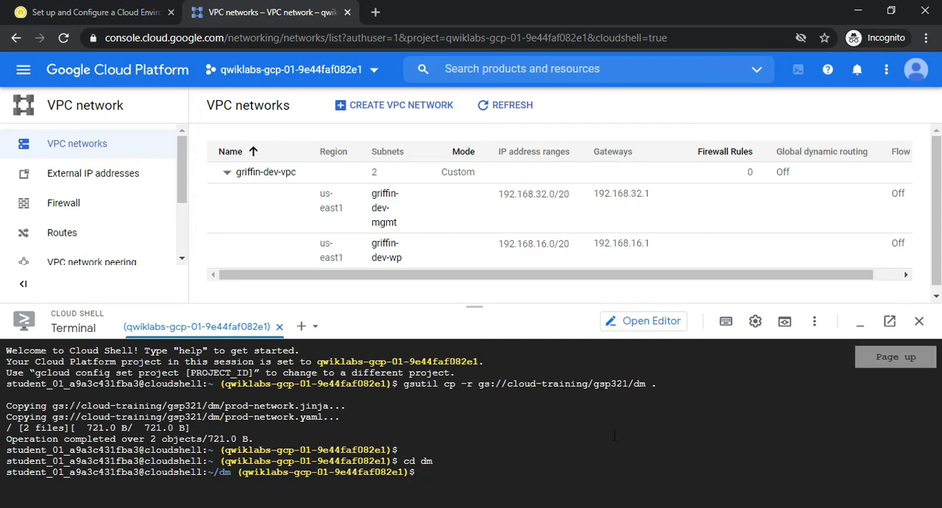
left_click(563, 465)
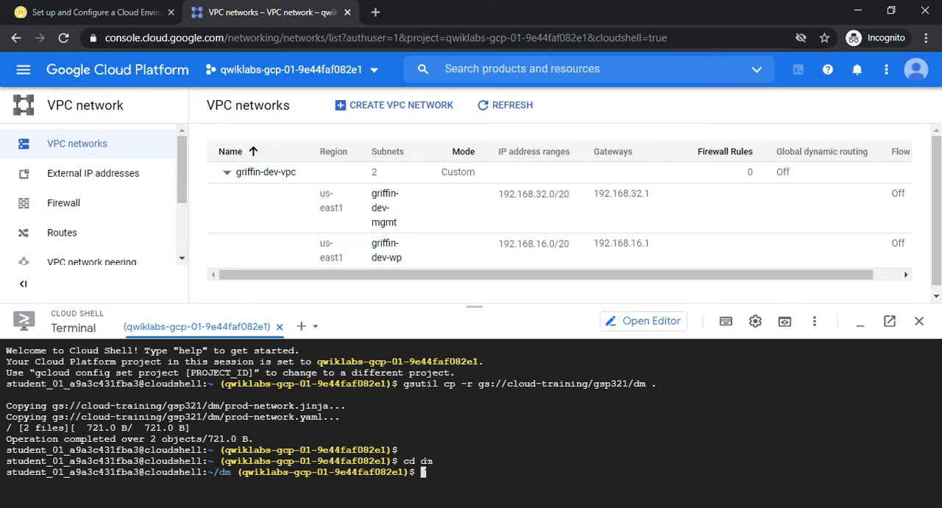
Enlarge the Cloud Shell terminal area and set its text size to Medium
left_click_drag(483, 307, 478, 255)
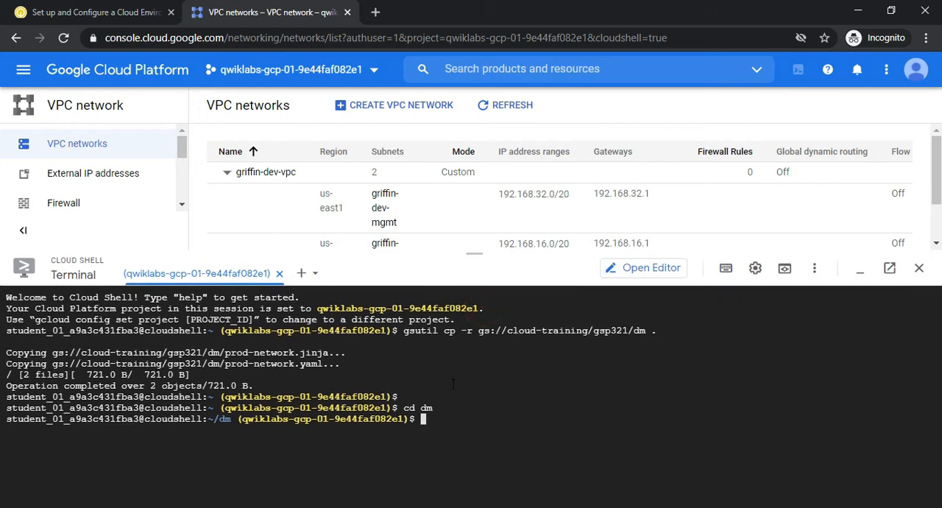
left_click(781, 271)
left_click(755, 269)
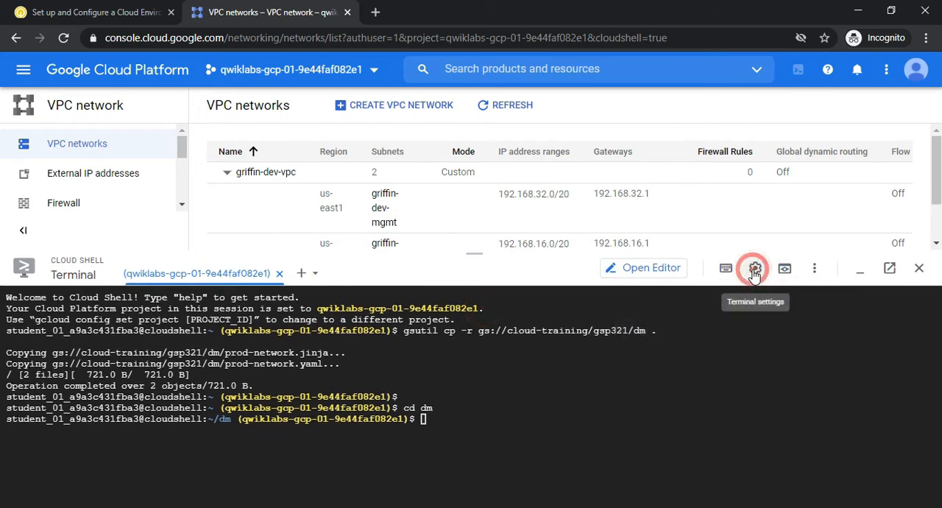
left_click(754, 271)
mouse_move(700, 327)
mouse_move(468, 347)
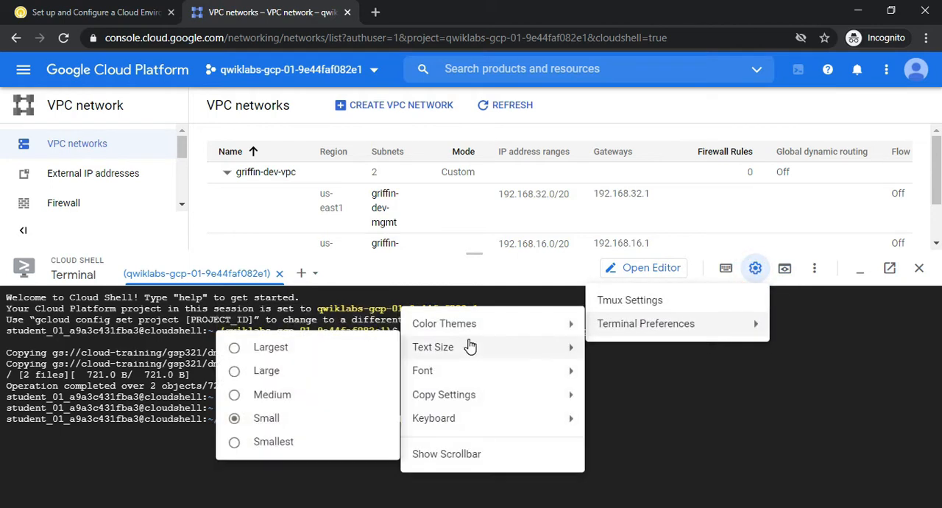
left_click(308, 403)
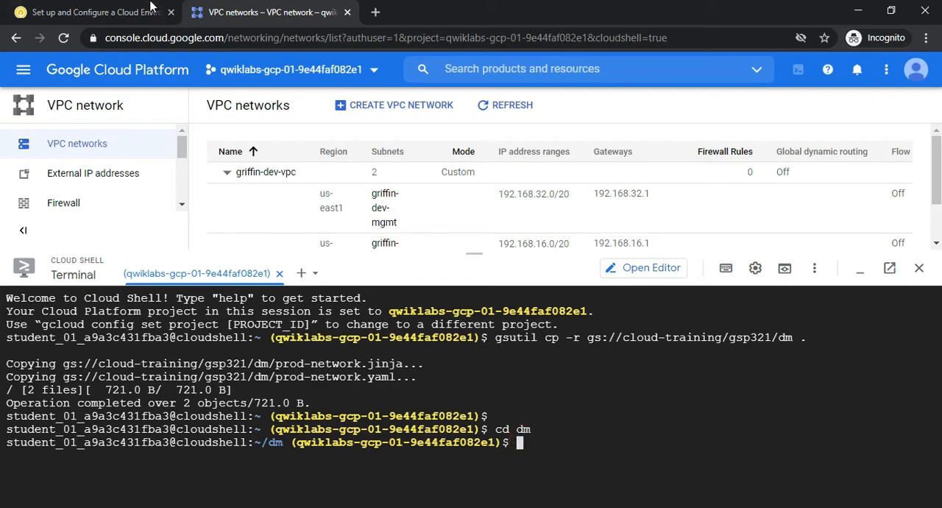
Run "sed -i s/SET_REGION/us-east1/g prod-network.yaml" in the dm directory to set the region to us-east1
key("alt+Tab")
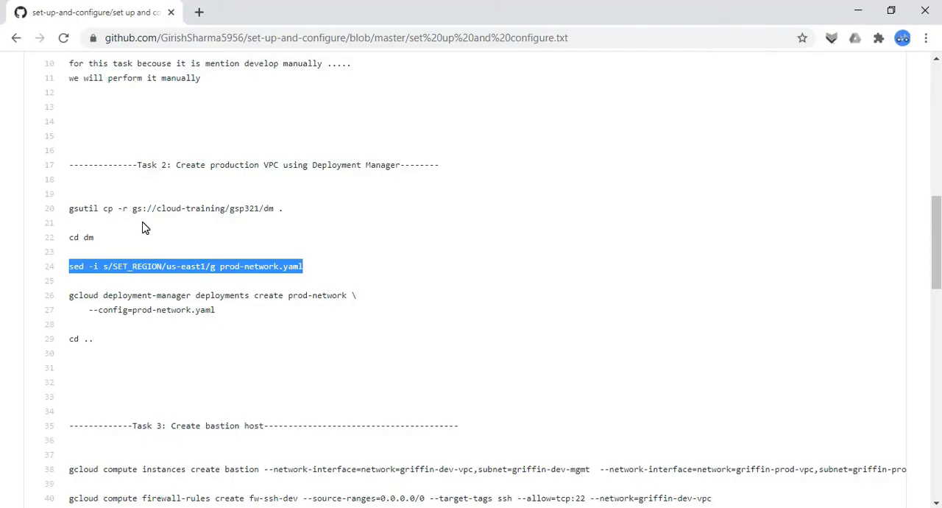
key("alt+Tab")
key("Page_Up")
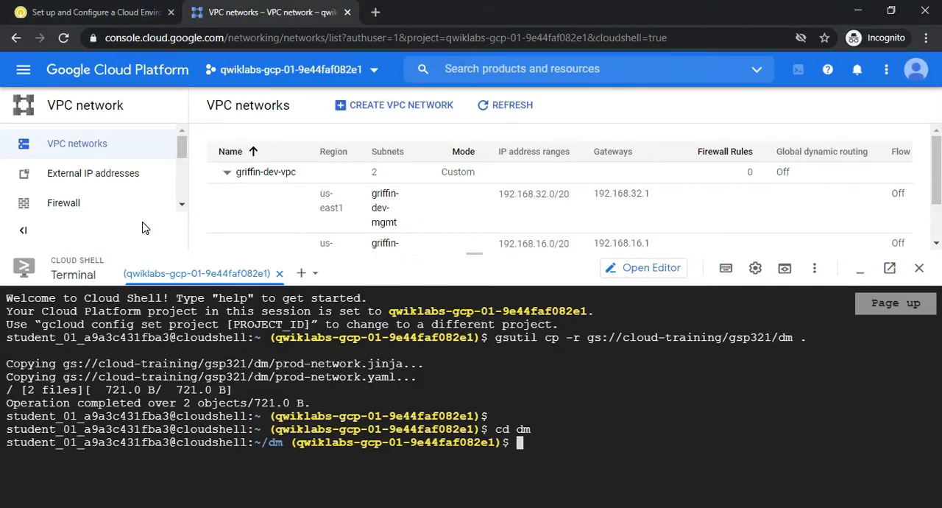
left_click(540, 456)
left_click(912, 304)
key("ctrl+v")
key("ctrl+v")
key("ctrl+v")
key("ctrl+v")
key("ctrl+v")
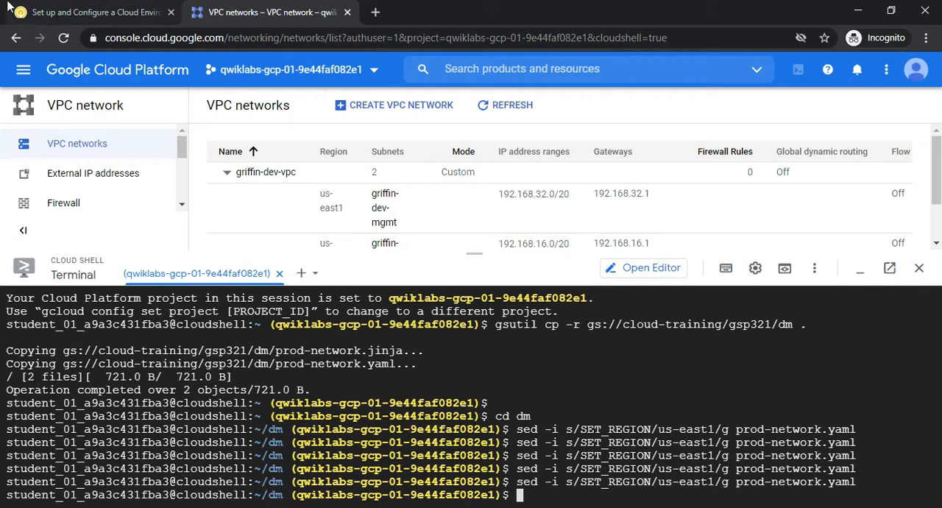
Copy "gcloud deployment-manager deployments create prod-network --config=prod-network.yaml" from the GitHub notes and run it in Cloud Shell
left_click(95, 12)
key("alt+Tab")
left_click_drag(513, 362, 247, 326)
key("ctrl+c")
left_click(101, 295)
key("alt+Tab")
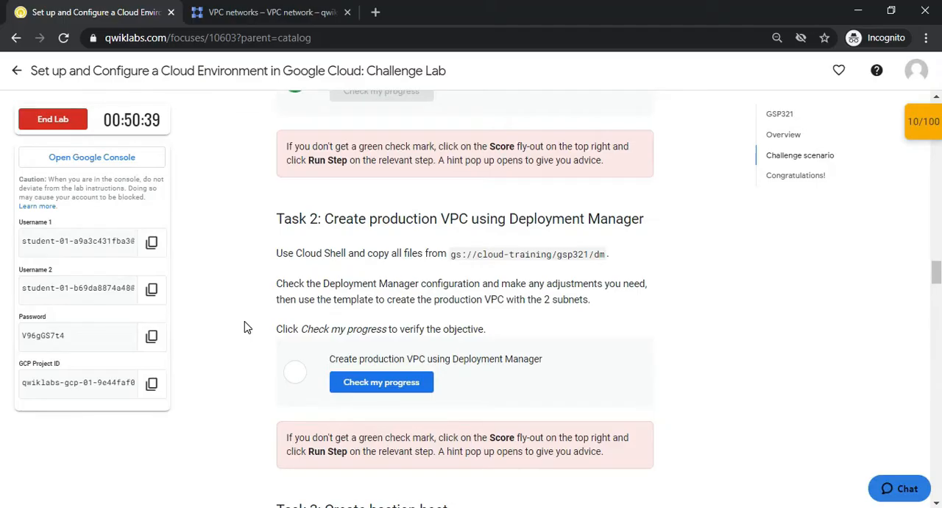
left_click(269, 9)
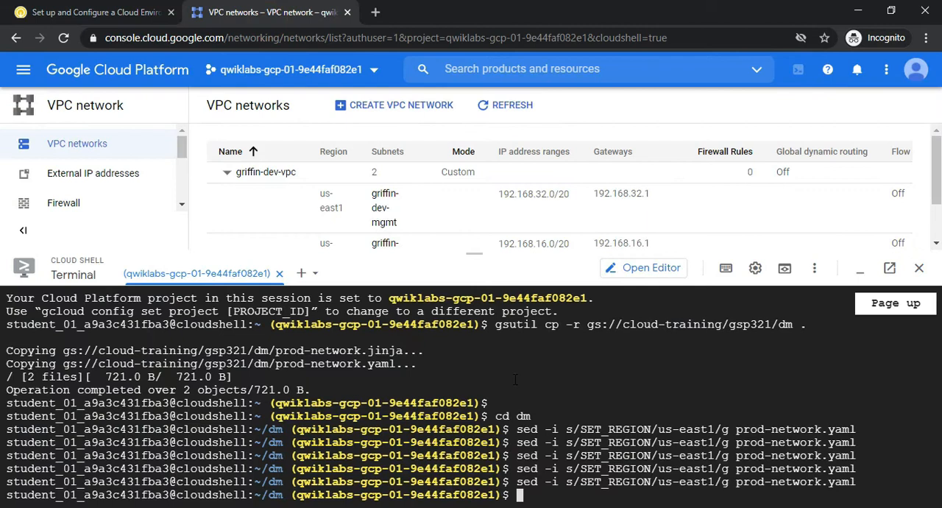
key("ctrl+v")
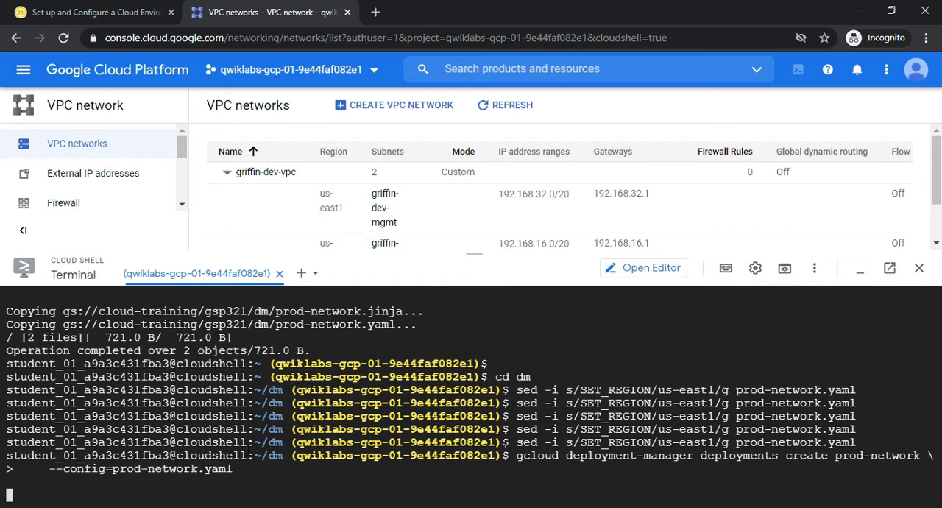
Copy the command "cd .." from the Task 2 section of the GitHub notes and return to Cloud Shell
key("alt+Tab")
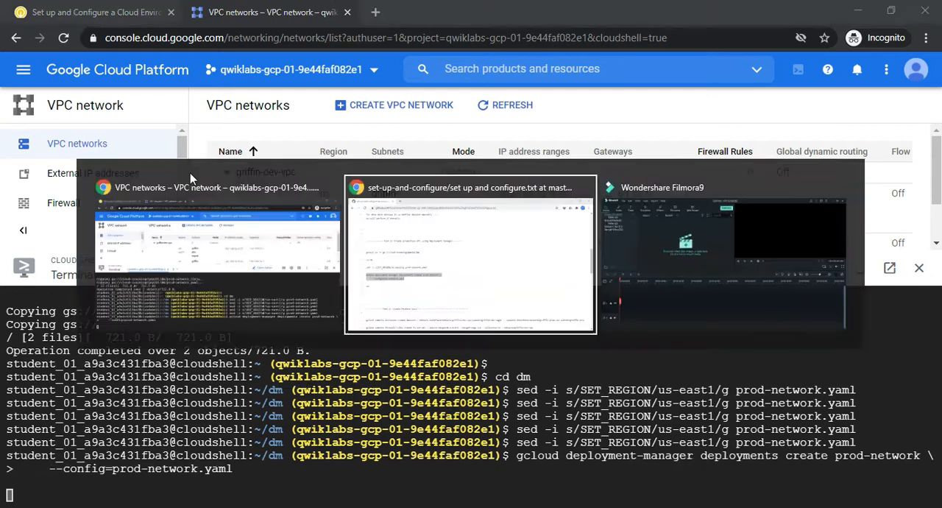
left_click_drag(72, 339, 114, 341)
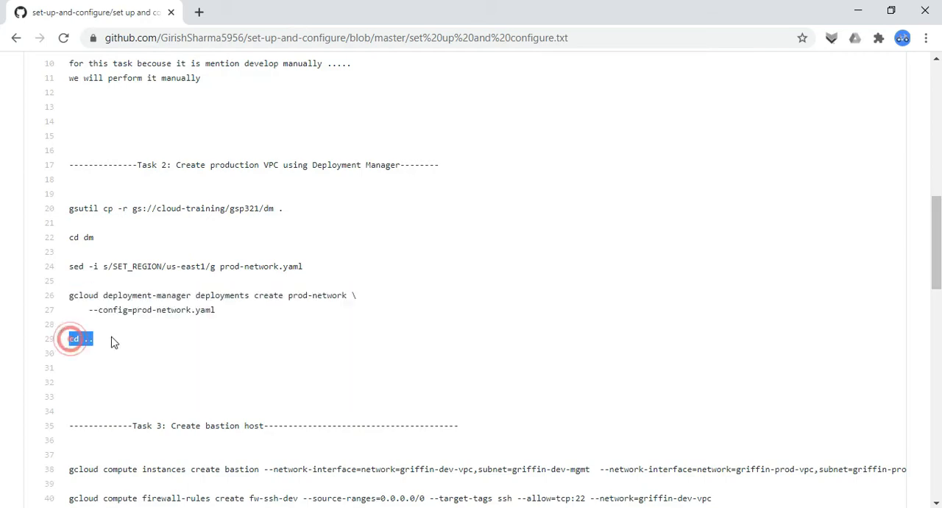
key("alt+Tab")
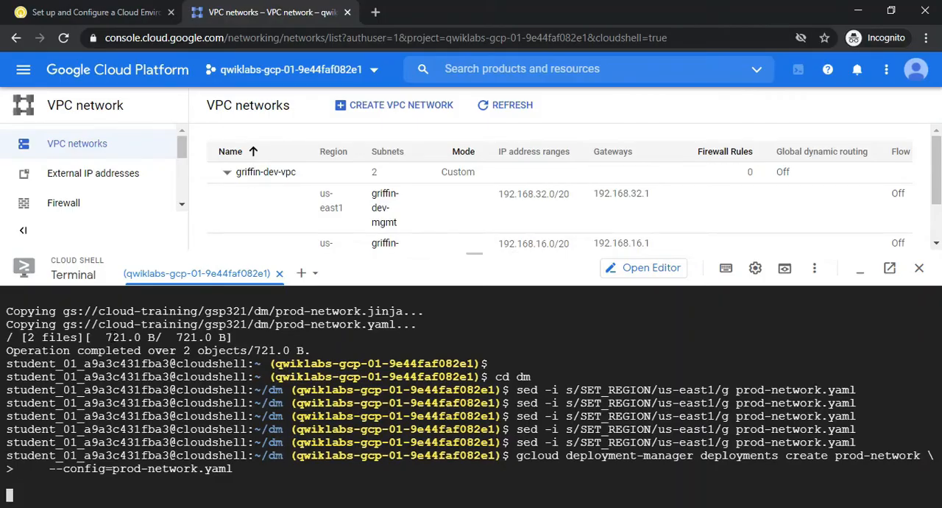
Check the lab progress for Task 2 against the running deployment, and look ahead to the Task 3 bastion host instructions
left_click(92, 10)
left_click(382, 391)
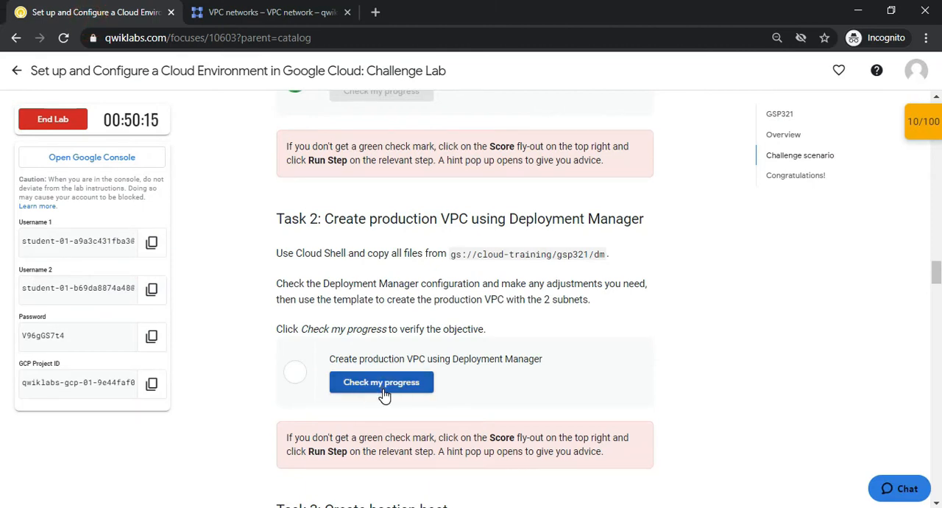
left_click(285, 6)
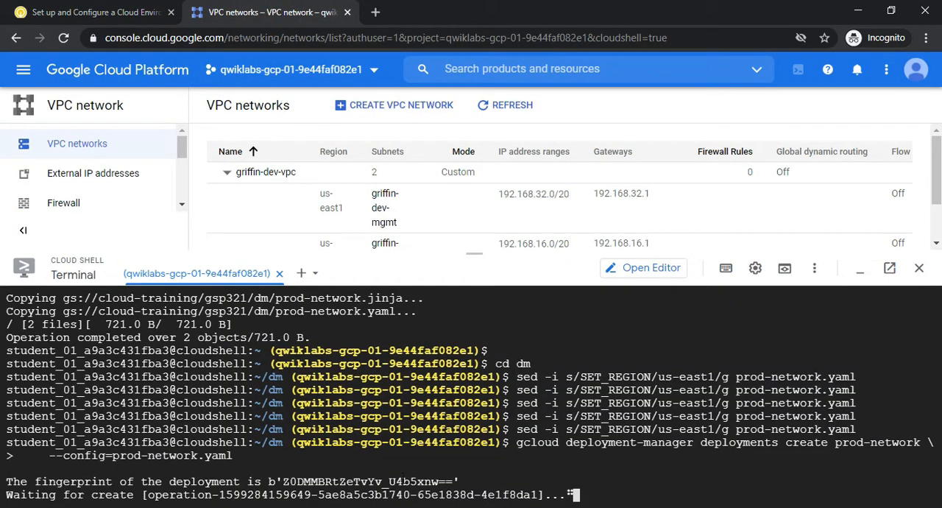
left_click(82, 20)
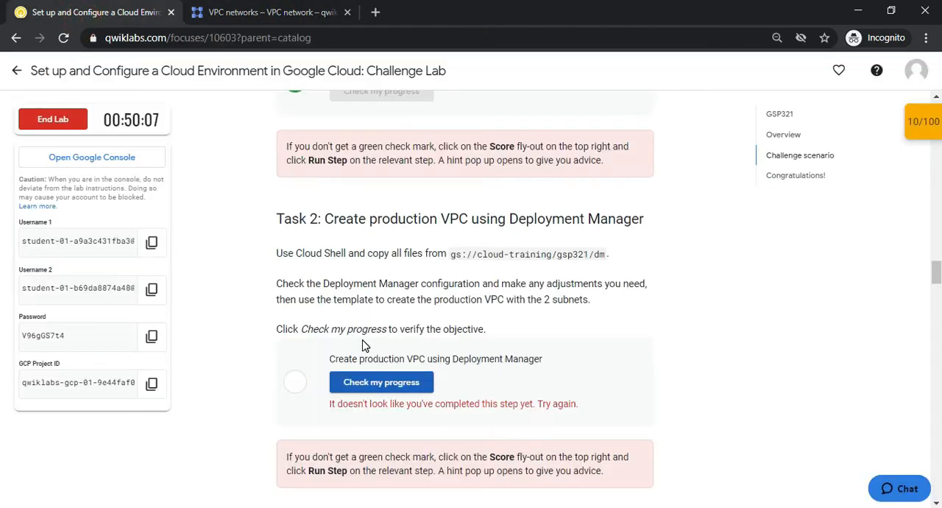
left_click(287, 9)
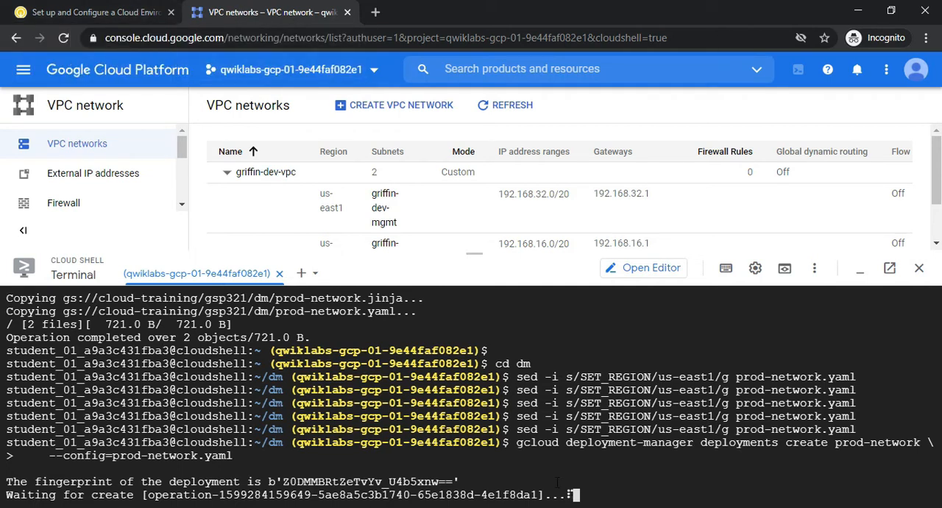
left_click(91, 6)
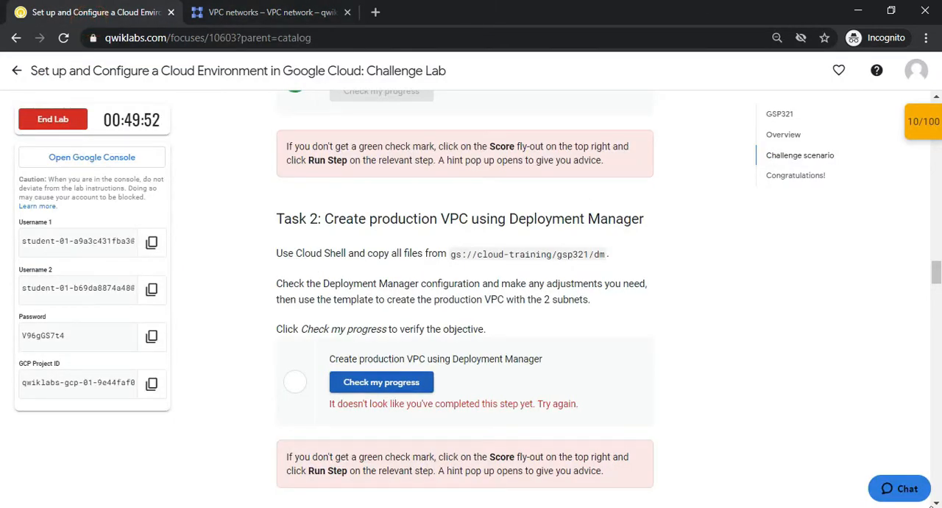
scroll(937, 503, "down", 5)
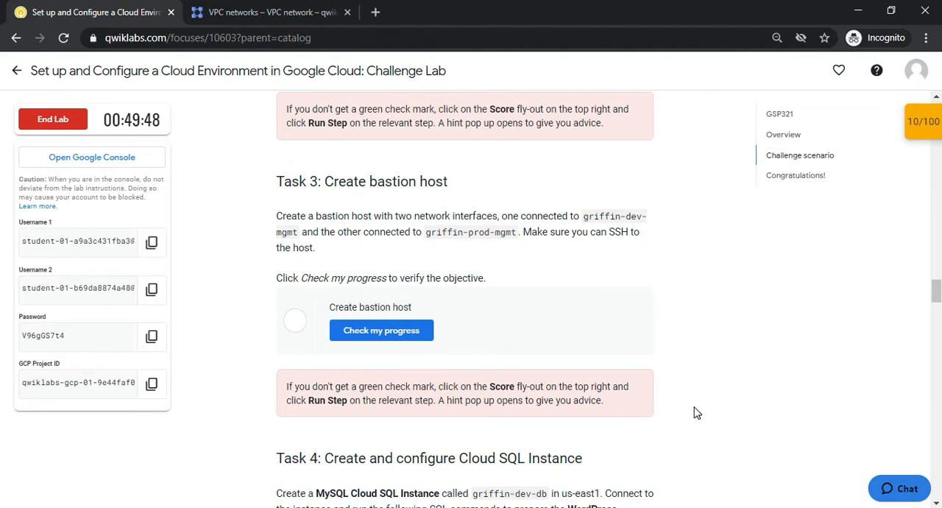
Read the Task 3 requirement for a bastion host with interfaces on griffin-dev-mgmt and griffin-prod-mgmt, and look at the running deployment in Cloud Shell
left_click_drag(586, 213, 550, 233)
left_click(505, 233)
left_click_drag(587, 215, 546, 233)
left_click(462, 233)
left_click(420, 236)
left_click(477, 247)
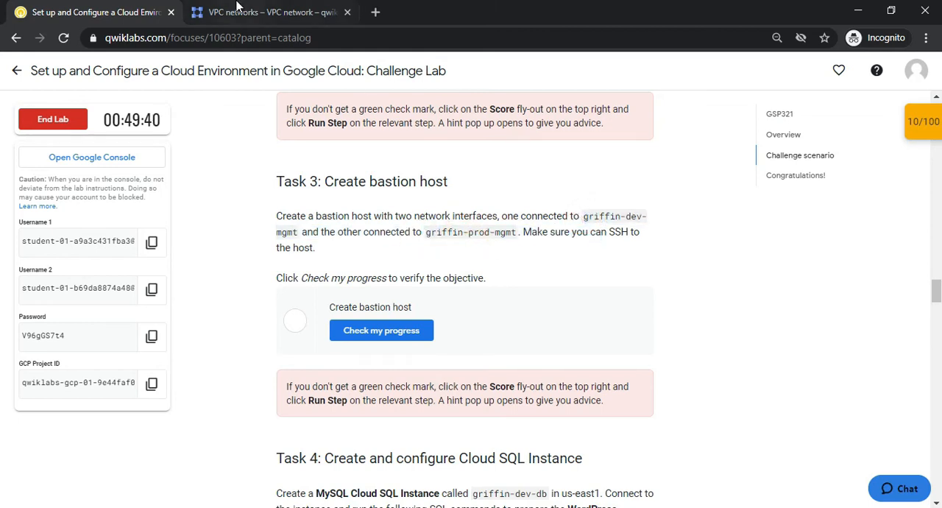
left_click(272, 12)
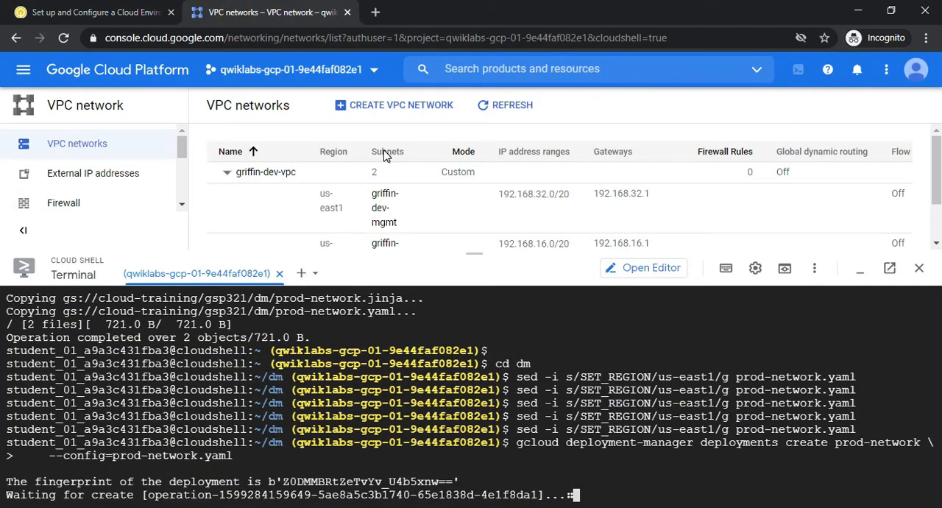
left_click(137, 10)
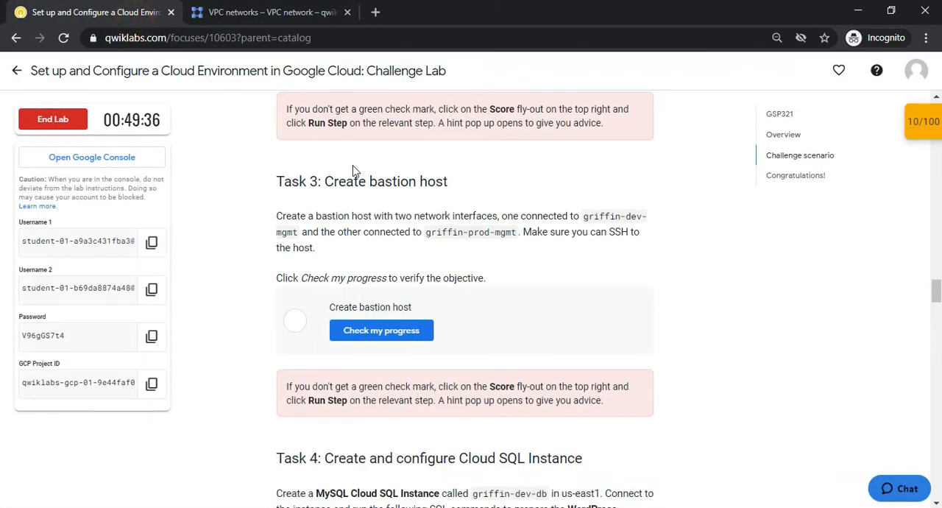
left_click_drag(335, 170, 490, 192)
left_click(488, 190)
left_click(243, 13)
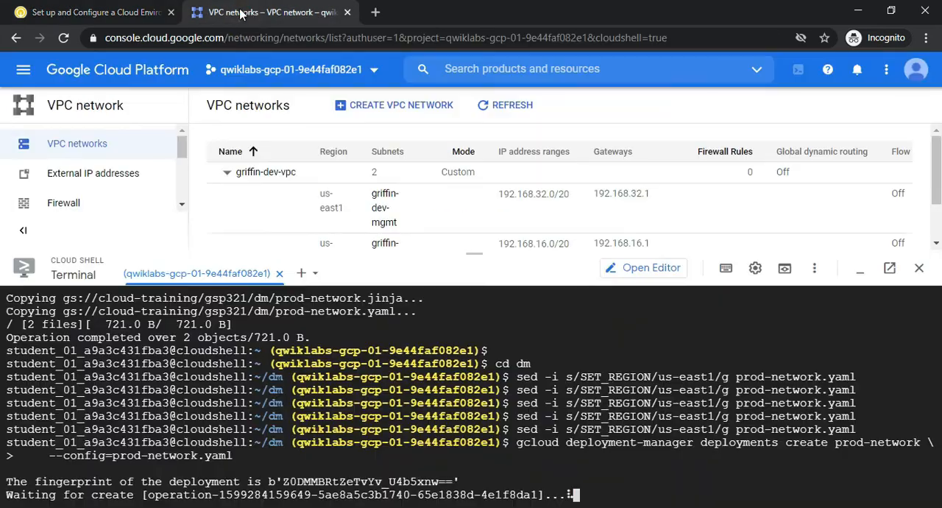
left_click(22, 72)
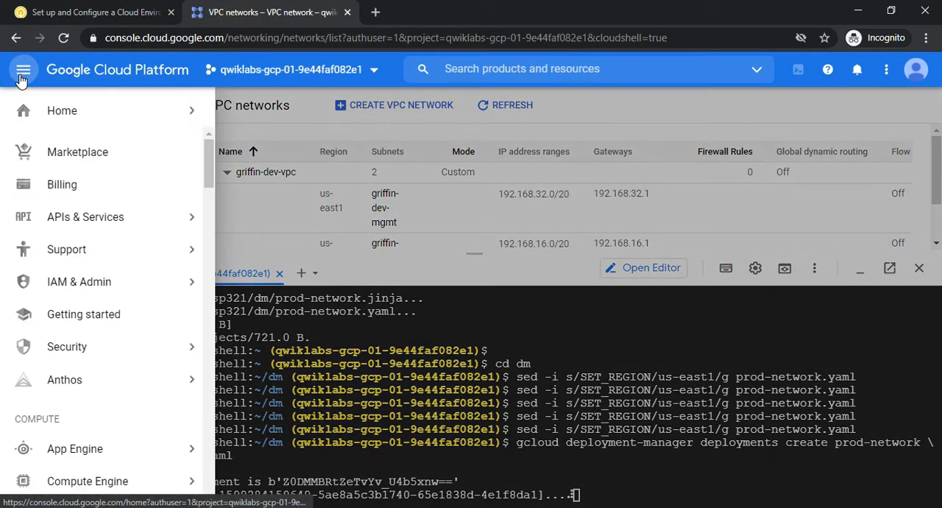
left_click_drag(208, 166, 200, 146)
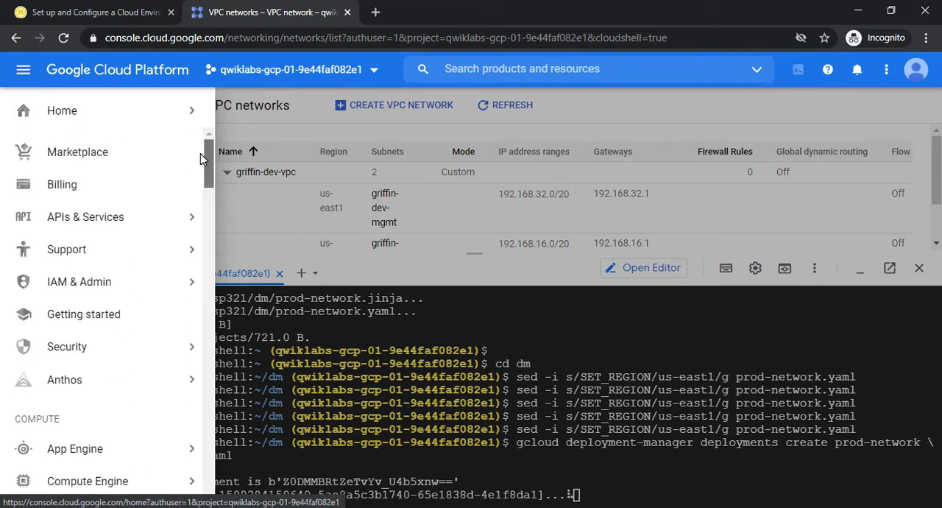
scroll(209, 177, "down", 5)
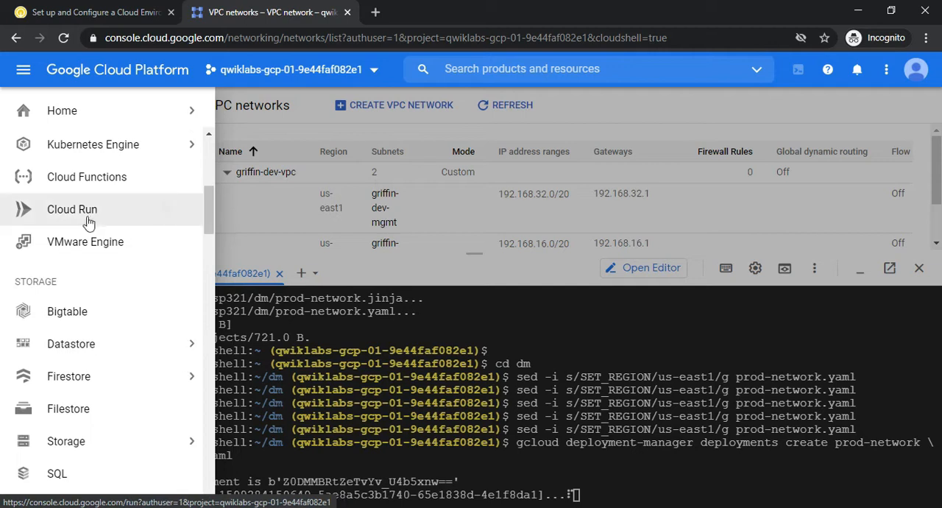
scroll(208, 140, "up", 5)
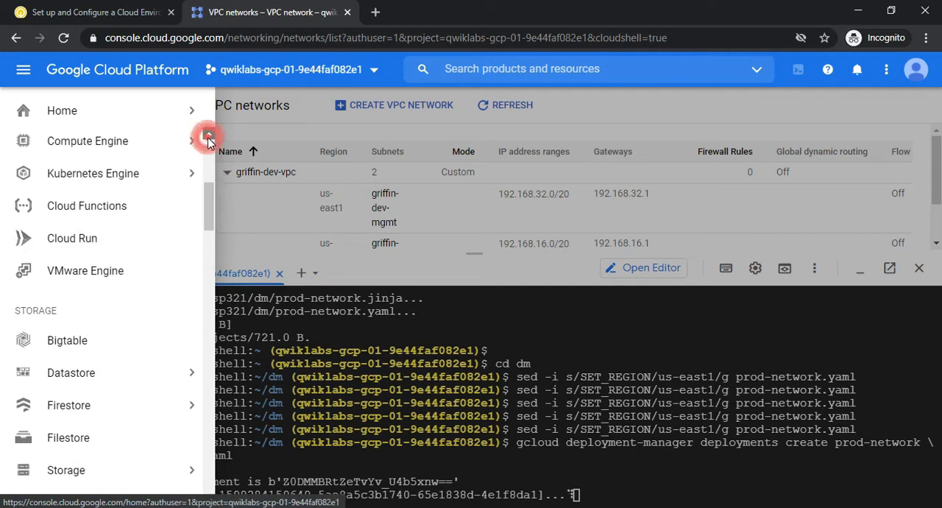
left_click(125, 6)
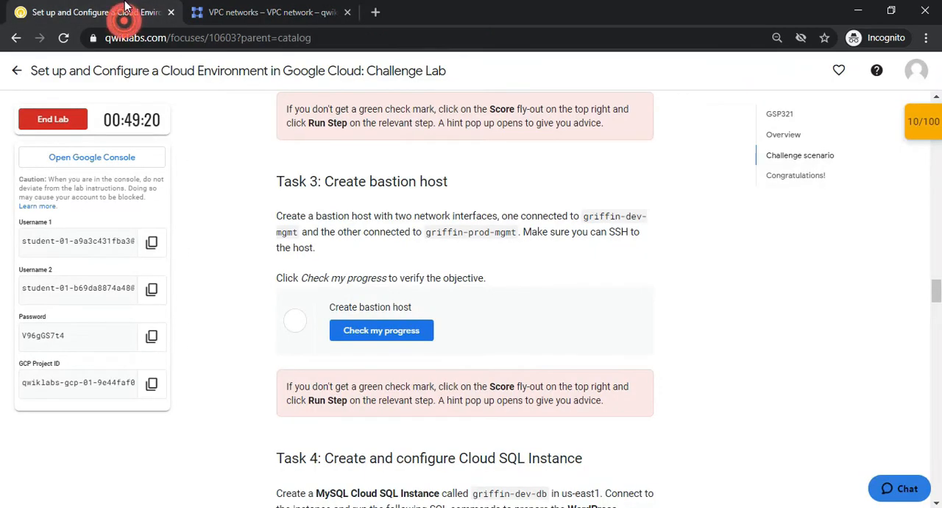
left_click(268, 12)
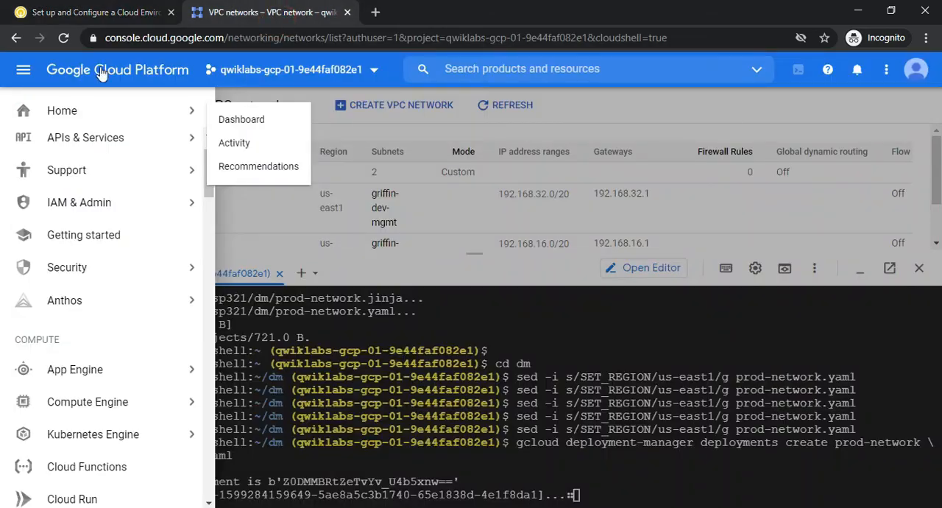
left_click(23, 69)
left_click(73, 12)
left_click(245, 6)
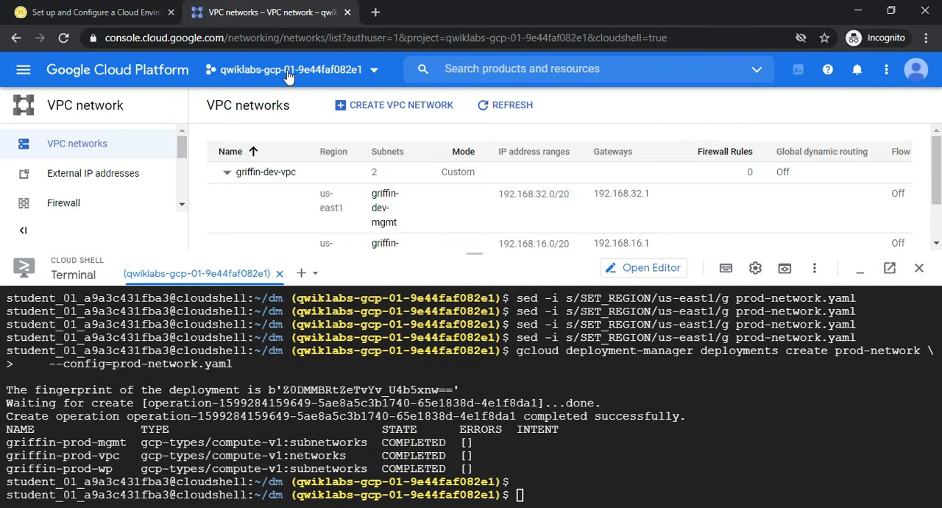
Check the lab progress for Task 2, the production VPC created using Deployment Manager
left_click(121, 13)
left_click(377, 338)
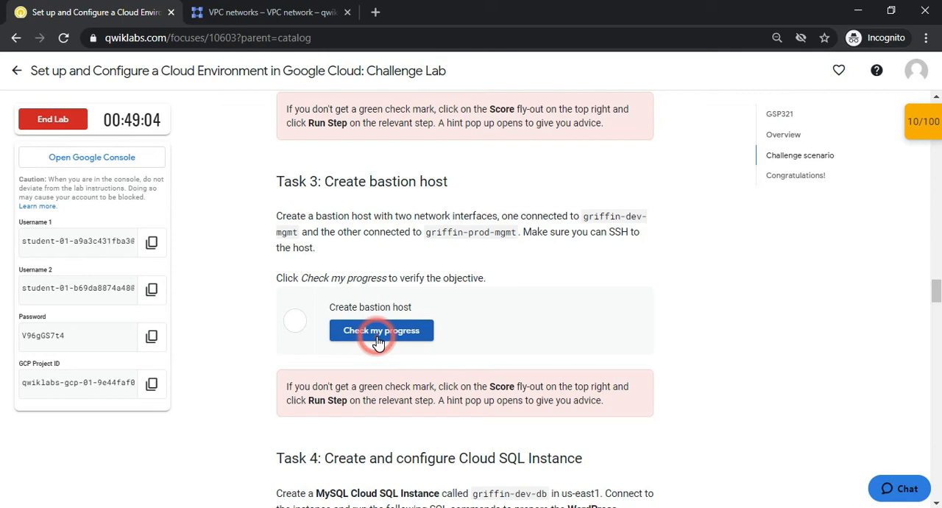
scroll(936, 308, "up", 3)
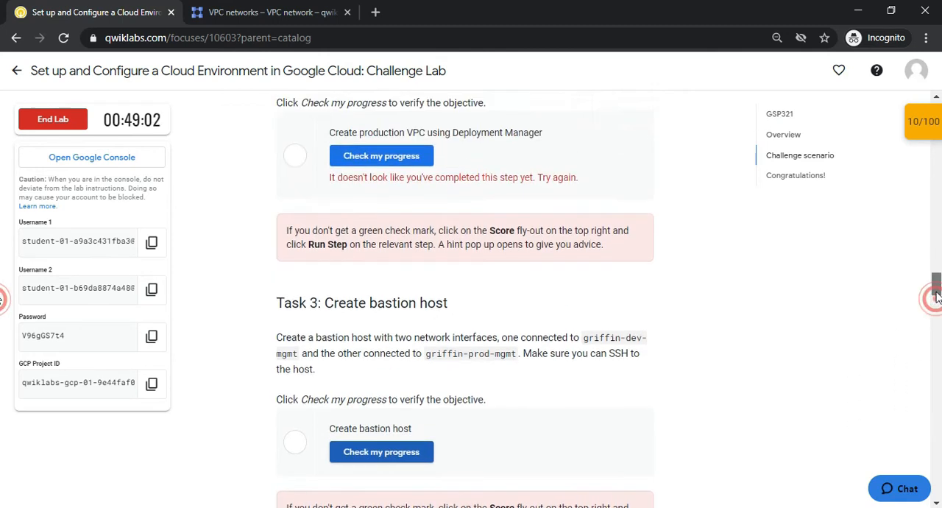
left_click(394, 236)
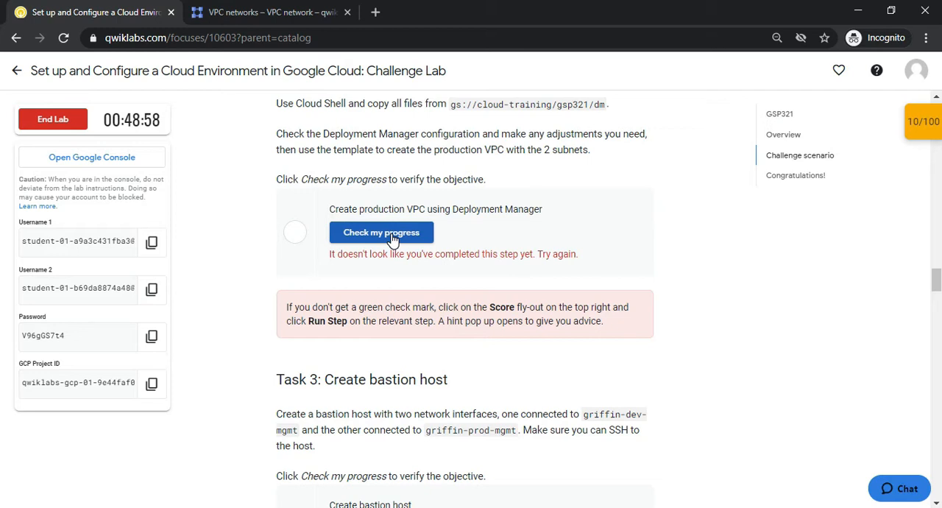
Run "cd .." in Cloud Shell to leave the dm directory
key("ctrl+Tab")
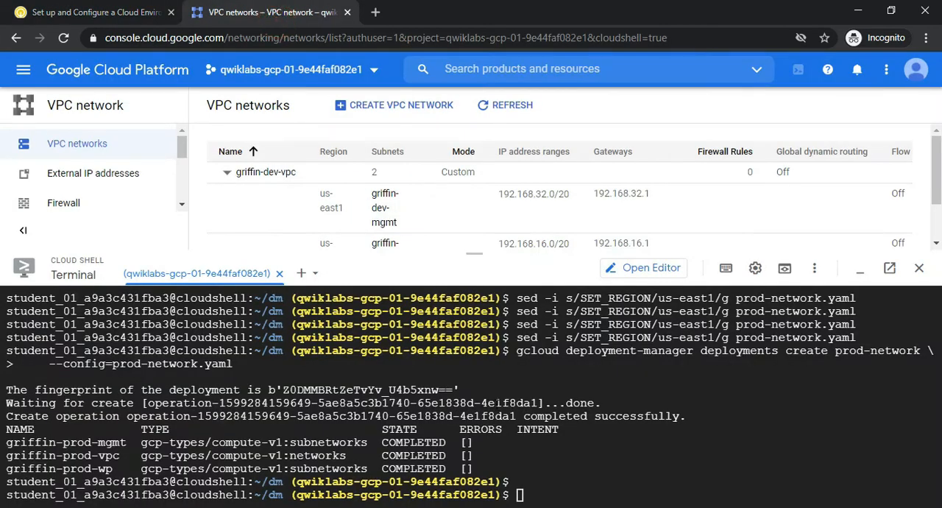
left_click(601, 493)
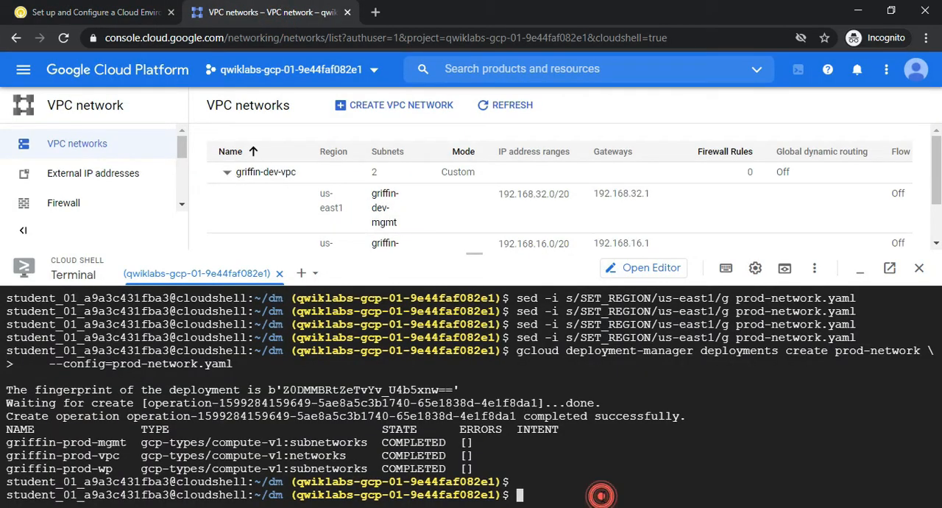
key("Page_Up")
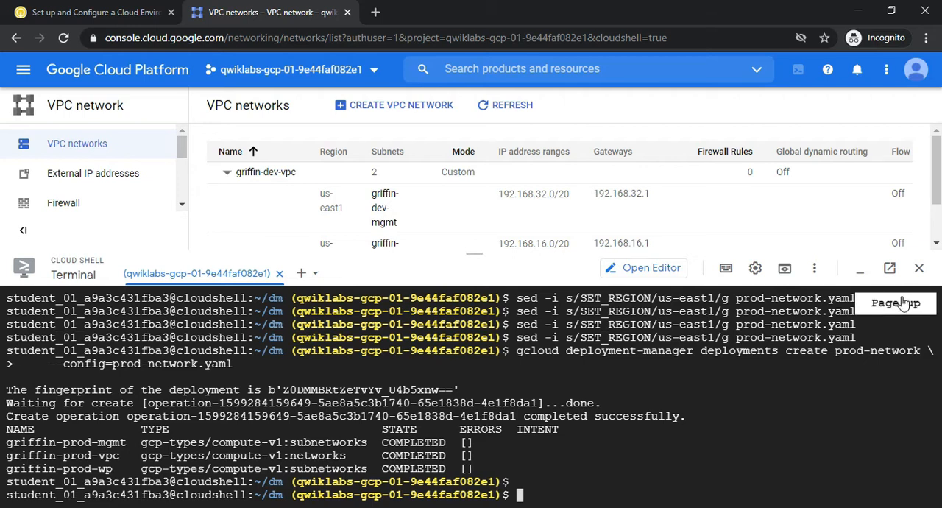
key("Page_Up")
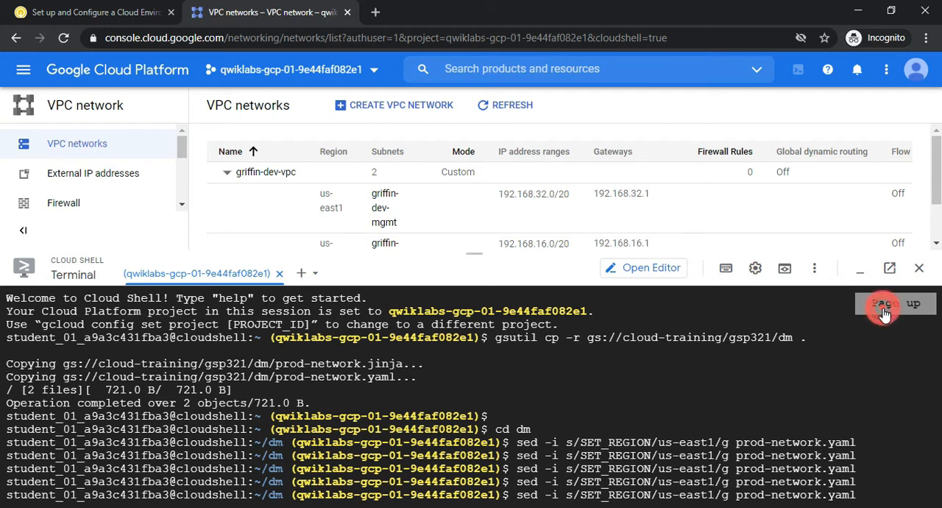
left_click(799, 390)
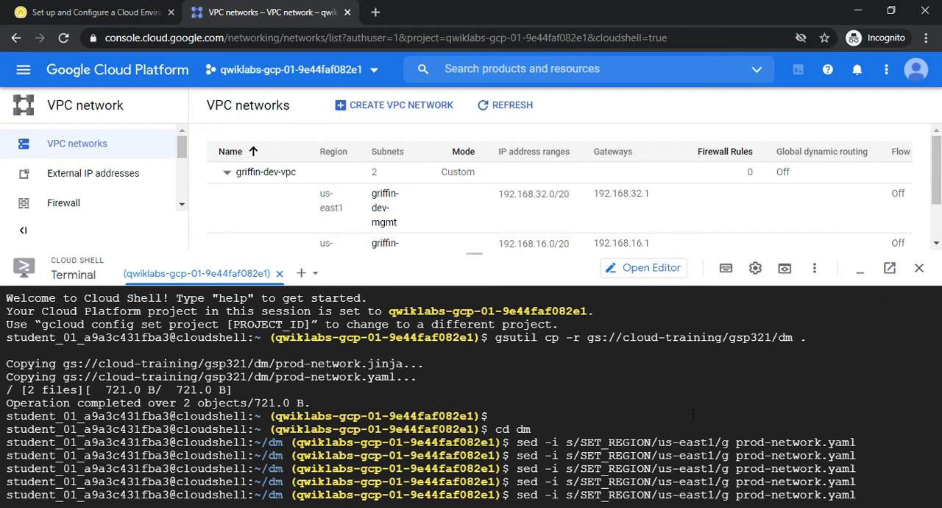
left_click(885, 498)
key("ctrl+plus")
key("ctrl+plus")
key("ctrl+plus")
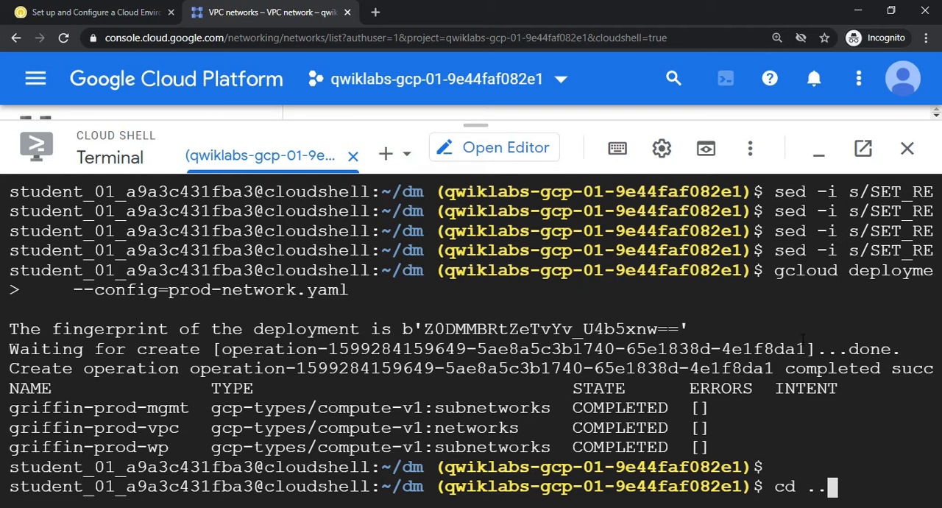
scroll(802, 335, "up", 3)
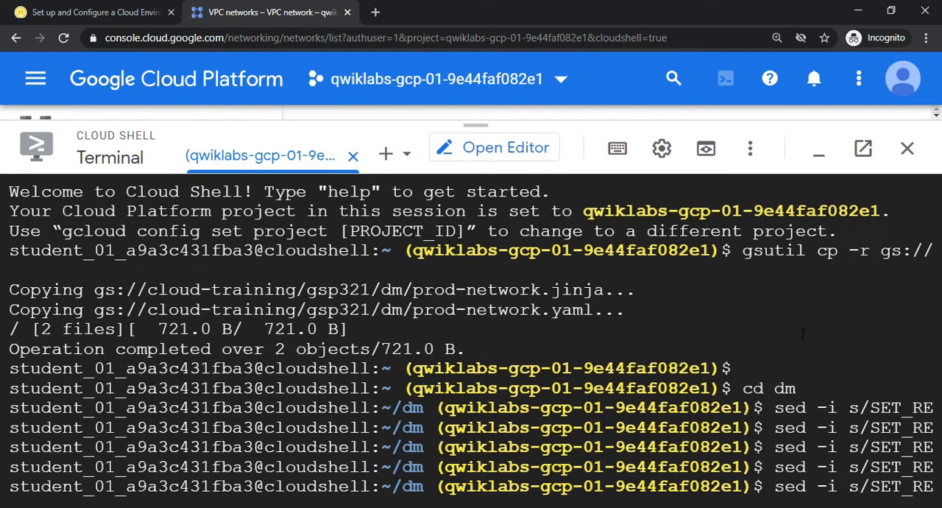
left_click(776, 37)
left_click(737, 64)
left_click(738, 65)
left_click(738, 65)
left_click(737, 65)
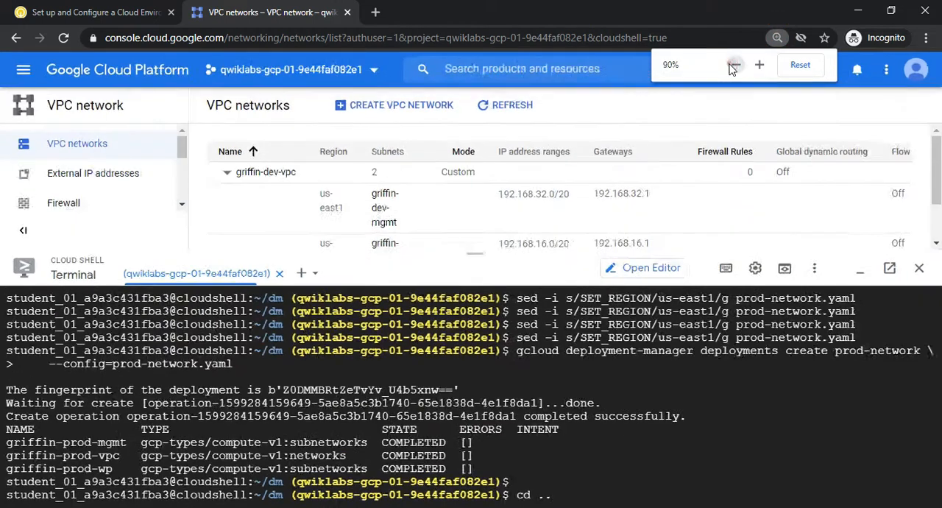
left_click(759, 64)
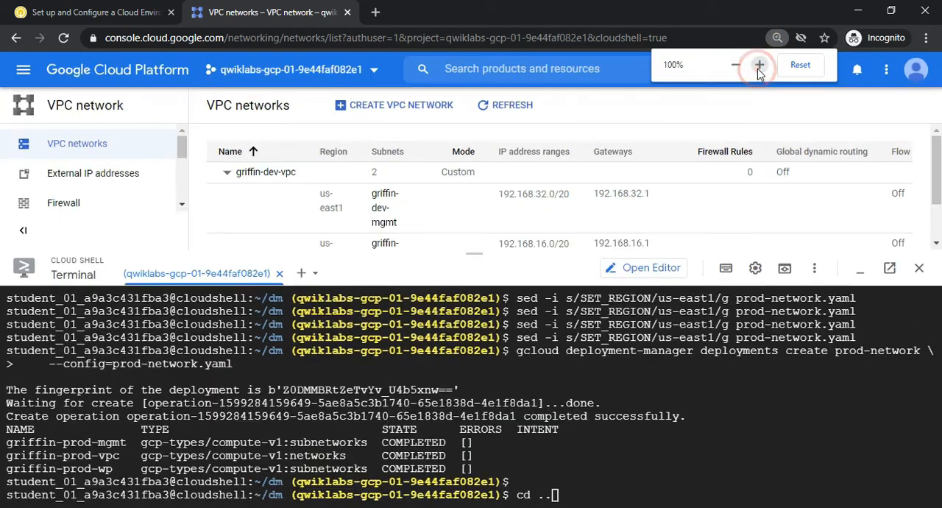
left_click(563, 494)
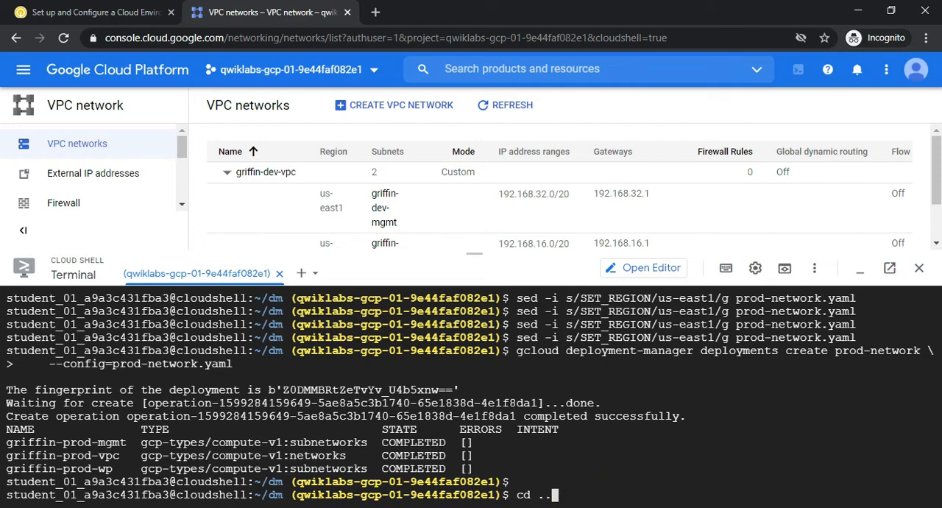
Review the Task 2 check result in the lab and reread the Task 3 bastion host network interface requirements
left_click(110, 12)
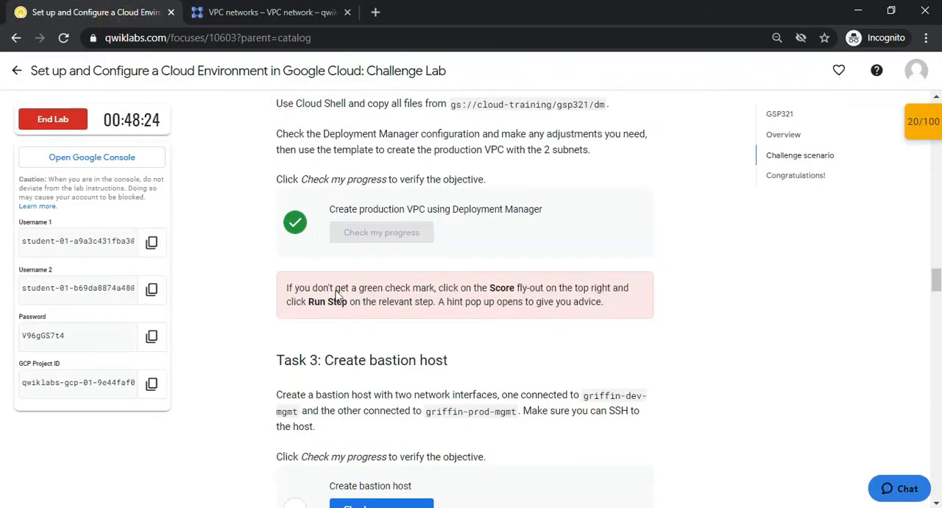
scroll(2, 298, "down", 3)
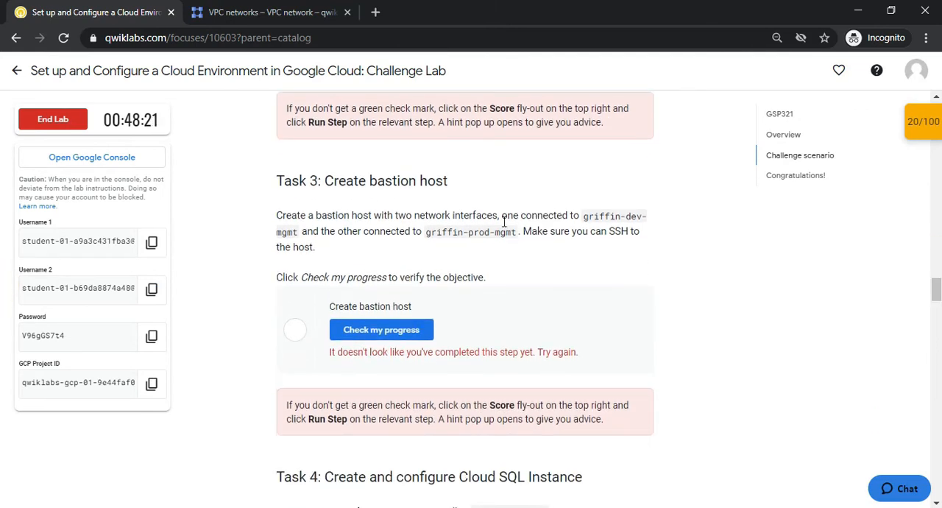
left_click(290, 218)
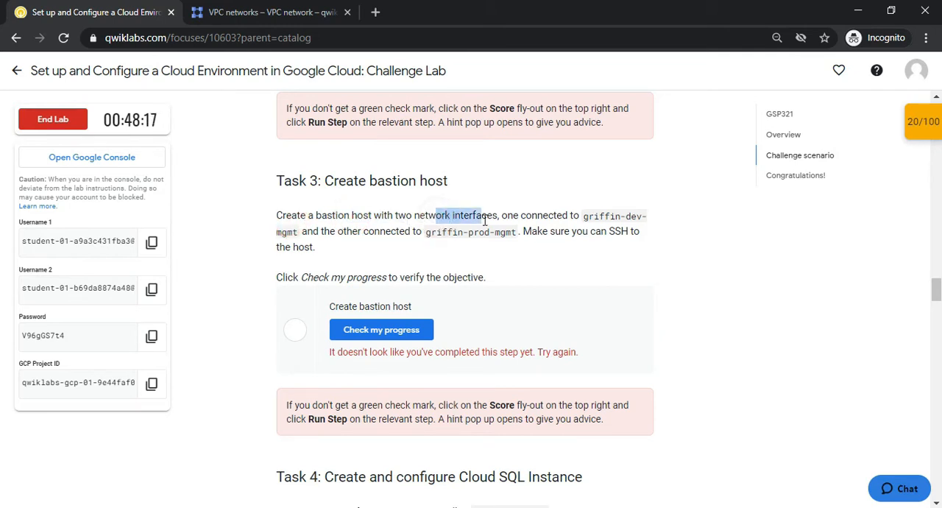
left_click_drag(507, 220, 632, 216)
left_click(568, 215)
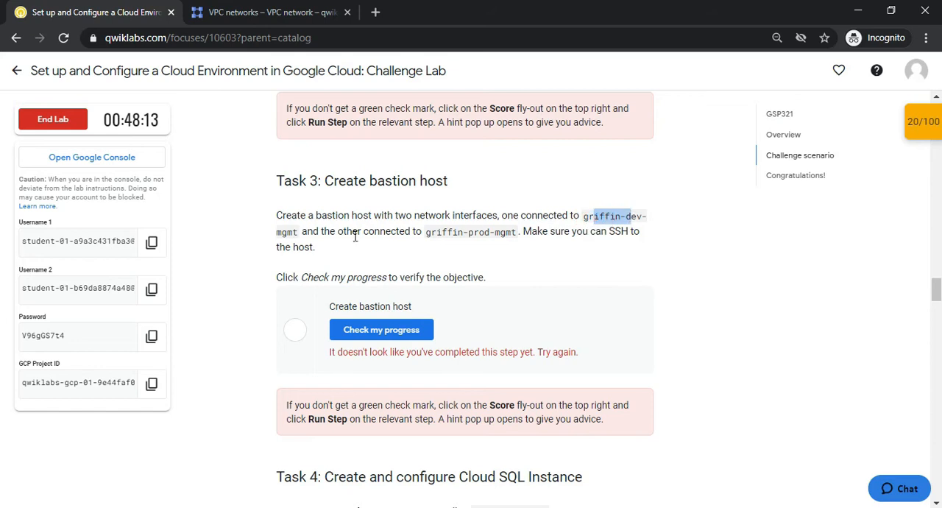
left_click_drag(421, 228, 641, 232)
left_click(414, 222)
Copy the three Task 3 gcloud commands for the bastion instance and its SSH firewall rules from the GitHub command file
left_click(252, 15)
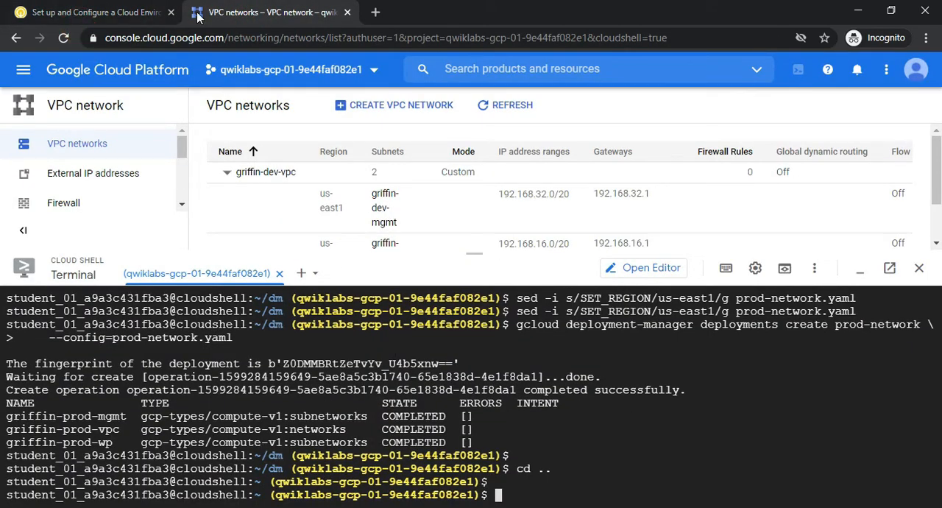
key("alt+Tab")
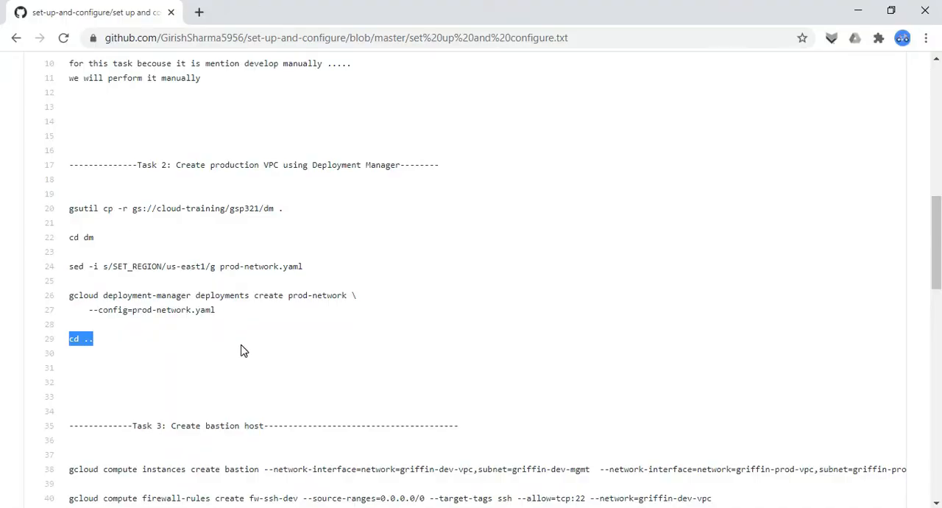
left_click_drag(936, 234, 939, 301)
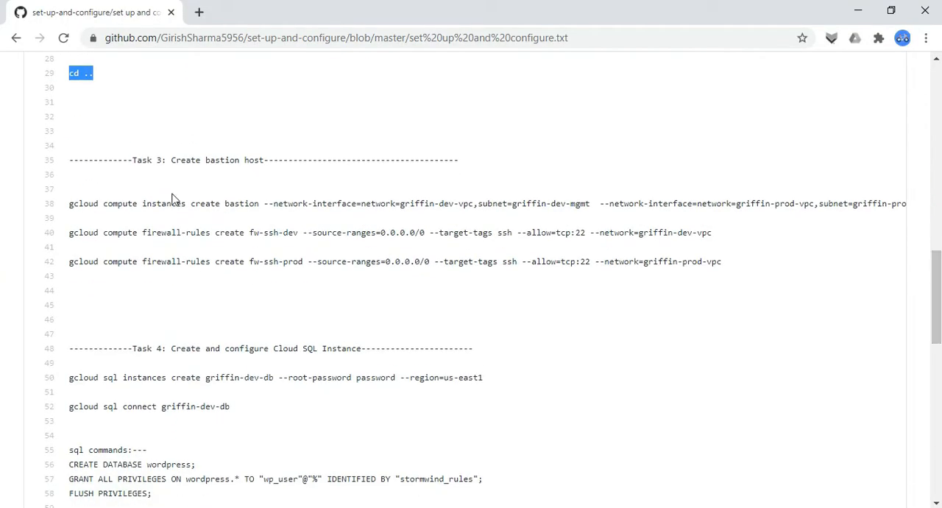
left_click_drag(66, 206, 731, 271)
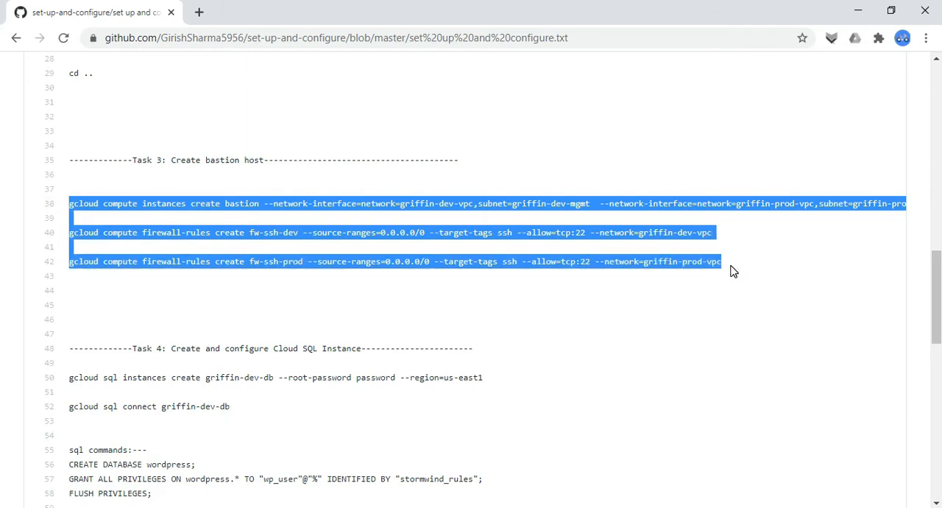
Run the copied commands in Cloud Shell to create the bastion host in us-east1-b and the fw-ssh-dev and fw-ssh-prod rules allowing tcp:22
key("alt+Tab")
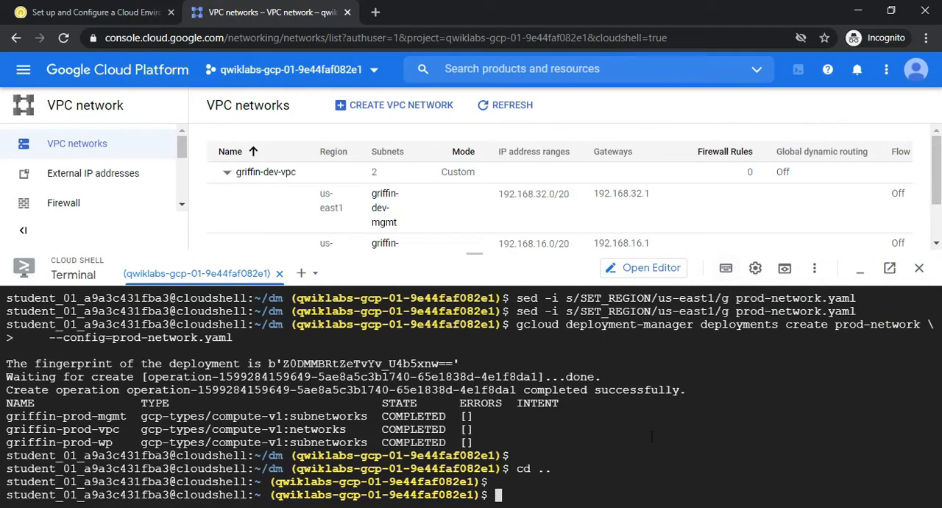
left_click(501, 498)
left_click(500, 498)
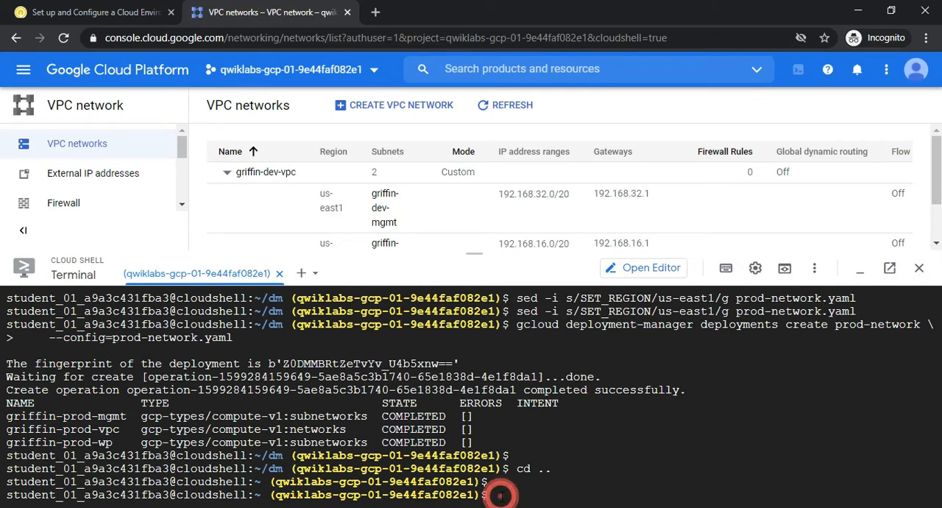
type("gcloud compute instances create bastion --network-interface=network=griffin-dev-vpc,subnet=griffin-dev-mgmt  --network-interface=network=griffin-prod-vpc,subnet=griffin-prod-mgmt --tags=ssh --zone=us-east1-b")
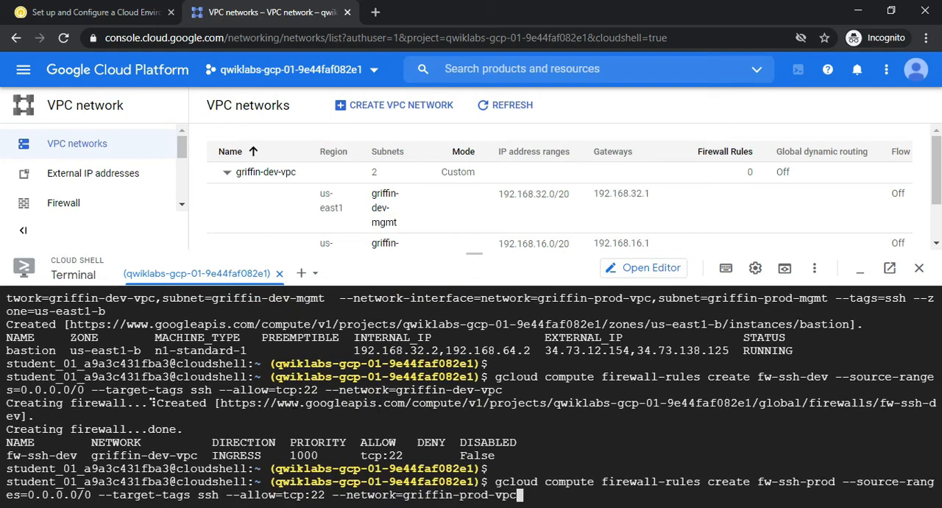
key("Return")
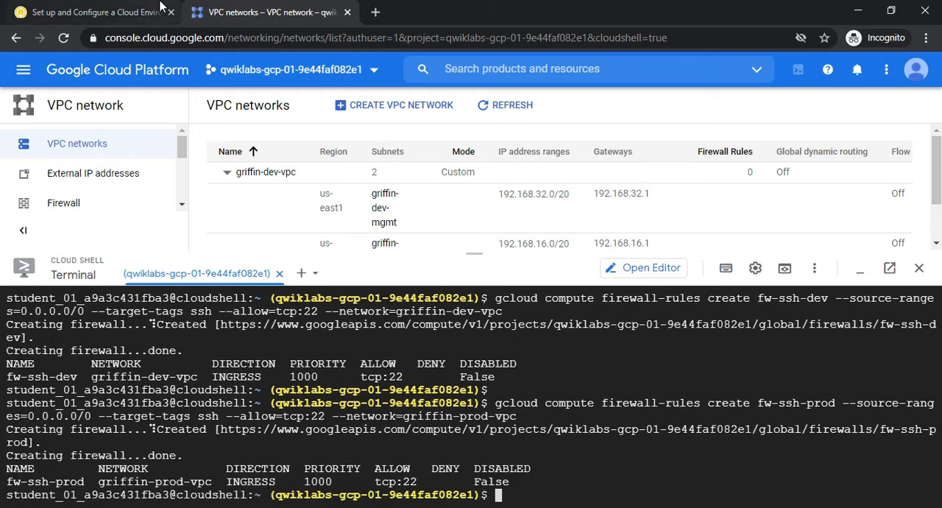
Check the lab progress for Task 3, Create bastion host, and read the Task 4 requirement for a MySQL instance named griffin-dev-db in us-east1
left_click(111, 12)
left_click(383, 337)
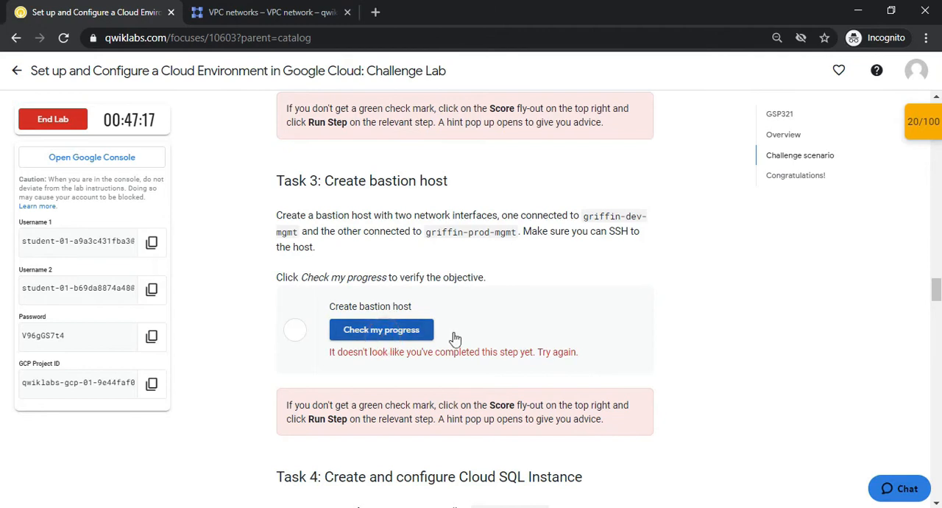
scroll(0, 295, "down", 3)
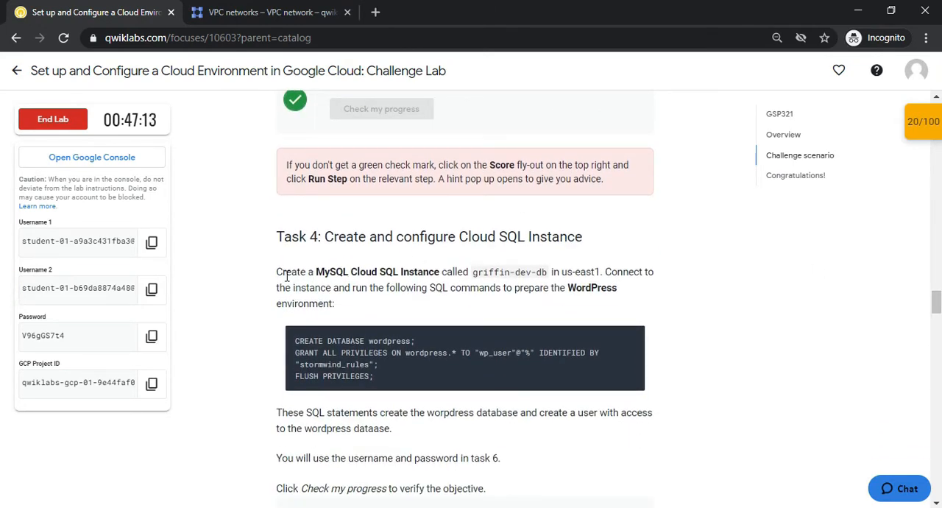
left_click_drag(273, 273, 416, 275)
left_click_drag(474, 272, 602, 285)
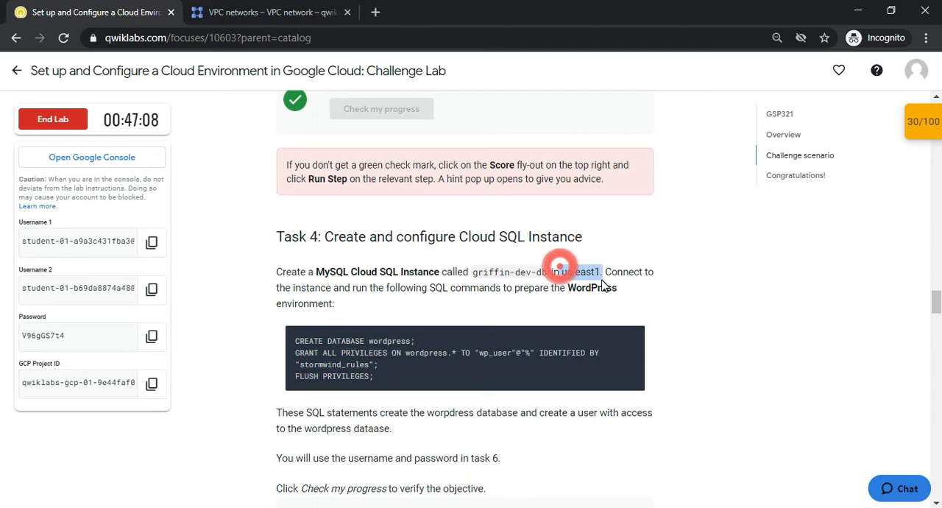
left_click(375, 287)
left_click(437, 290)
left_click(549, 298)
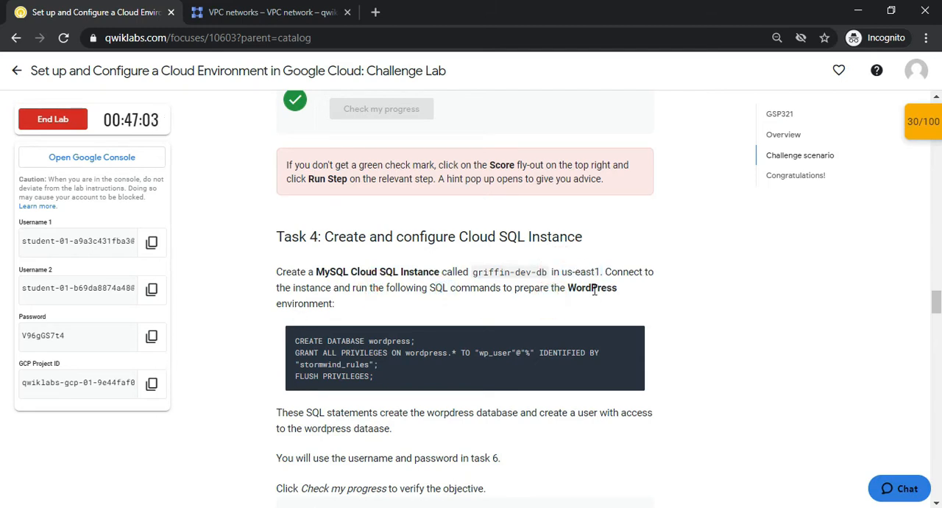
Copy the Task 4 gcloud sql commands that create and connect to griffin-dev-db from the GitHub command file
key("alt+Tab")
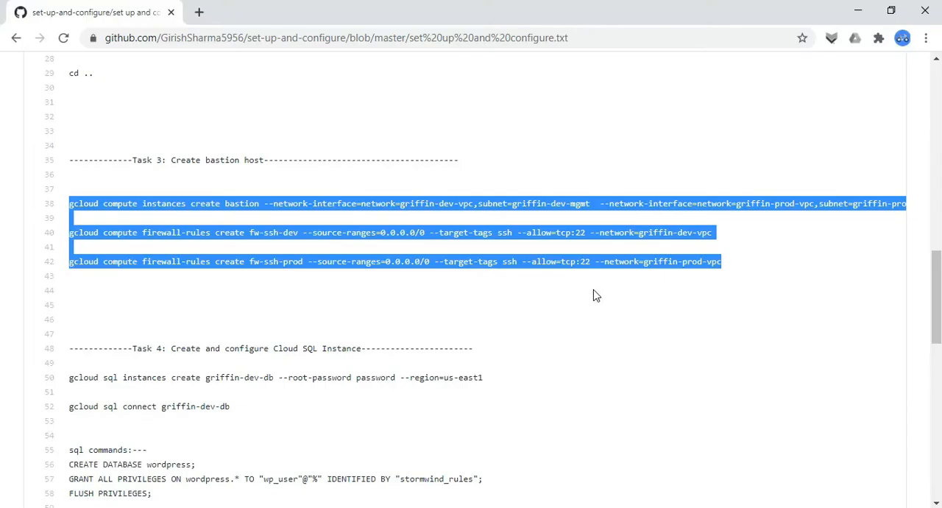
left_click(465, 328)
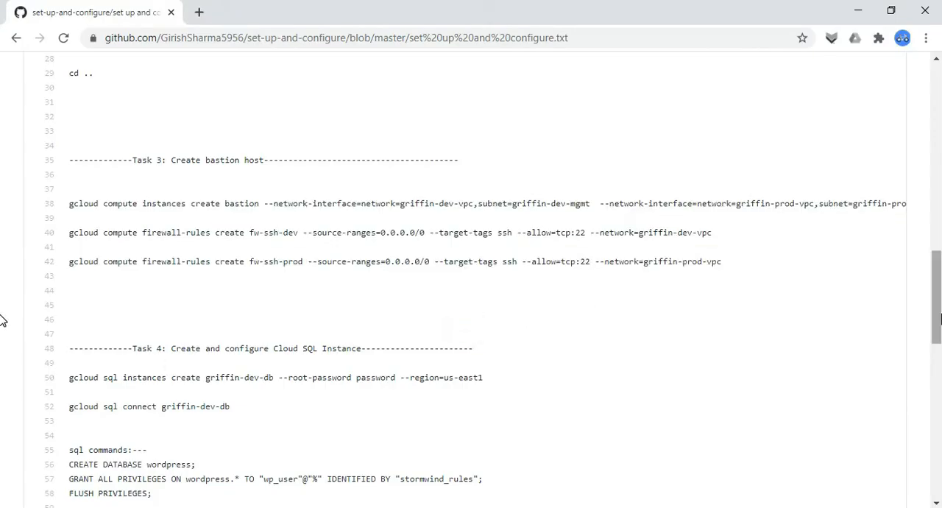
left_click_drag(940, 314, 940, 342)
left_click_drag(69, 240, 292, 275)
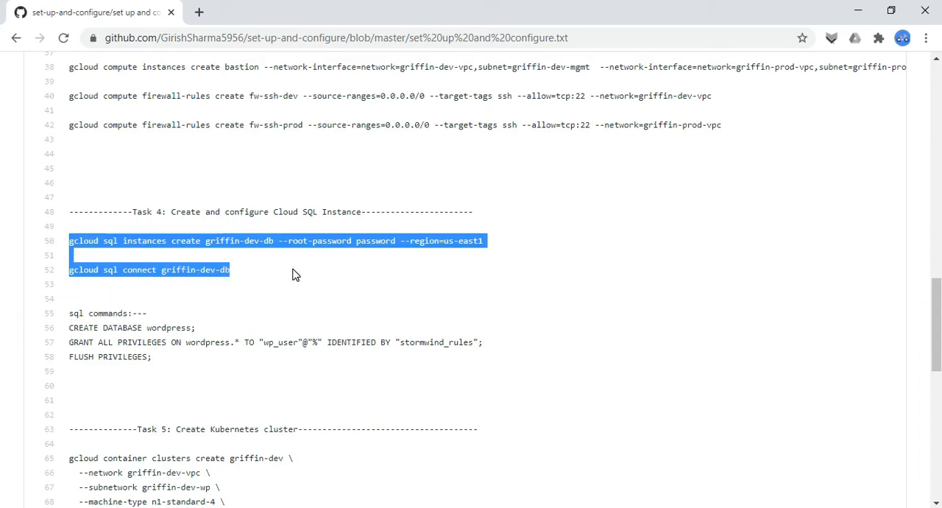
Run the copied commands in Cloud Shell to create the Cloud SQL instance griffin-dev-db in us-east1 with the root password
key("alt+Tab")
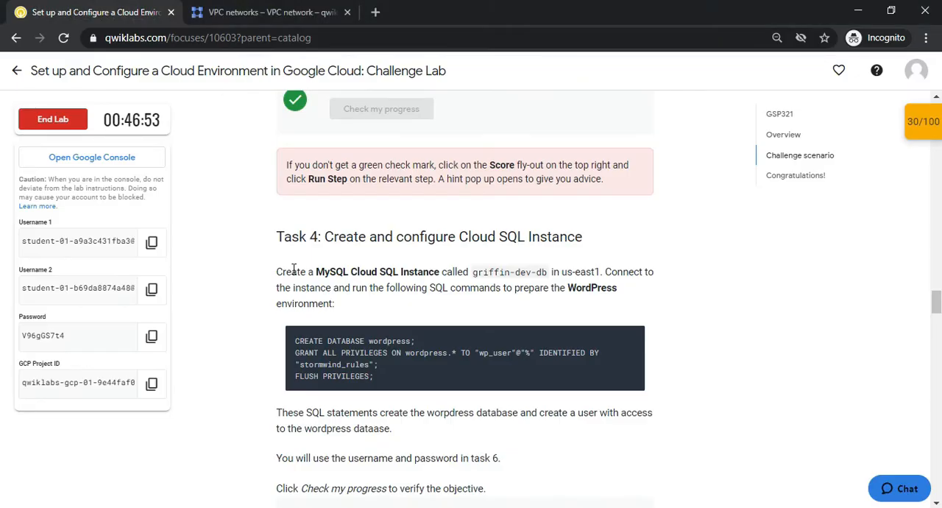
key("ctrl+Tab")
key("Page_Up")
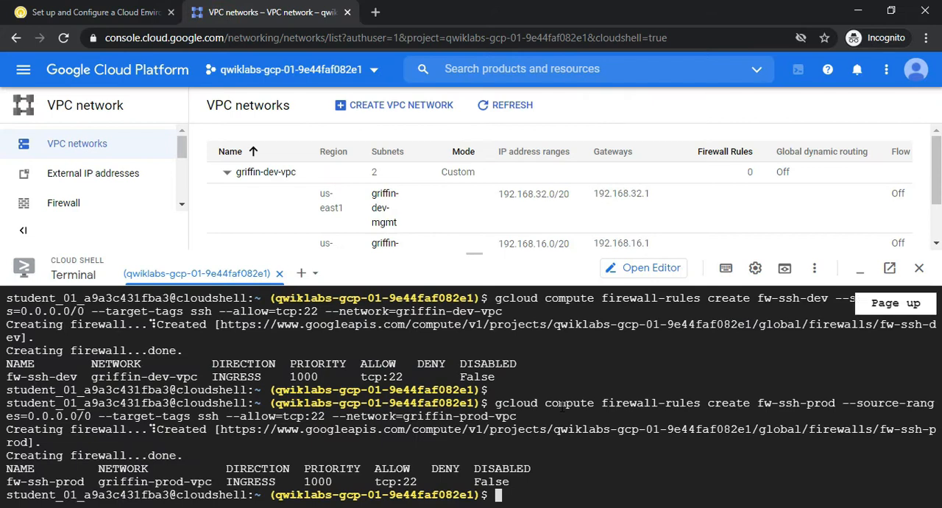
right_click(579, 490)
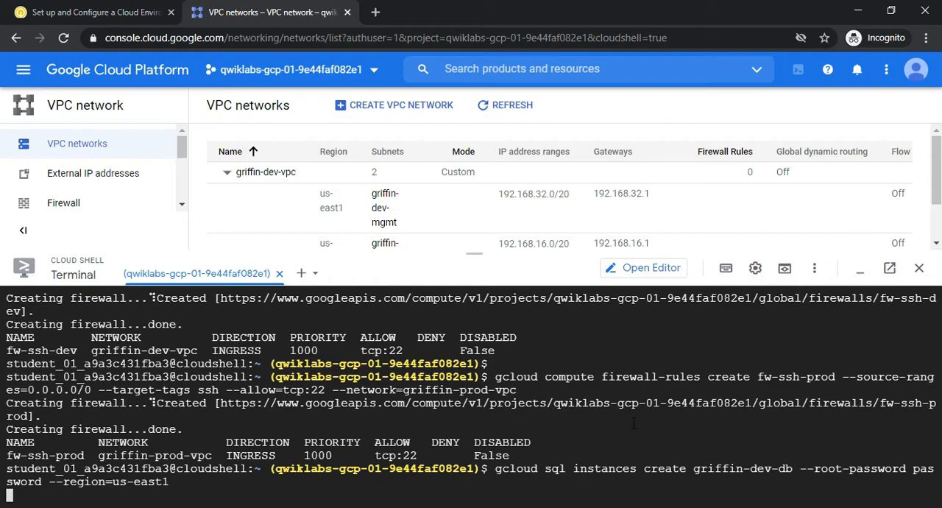
Copy the Task 4 SQL commands that create the wordpress database, grant wp_user privileges and flush privileges from the GitHub command file
key("alt+Tab")
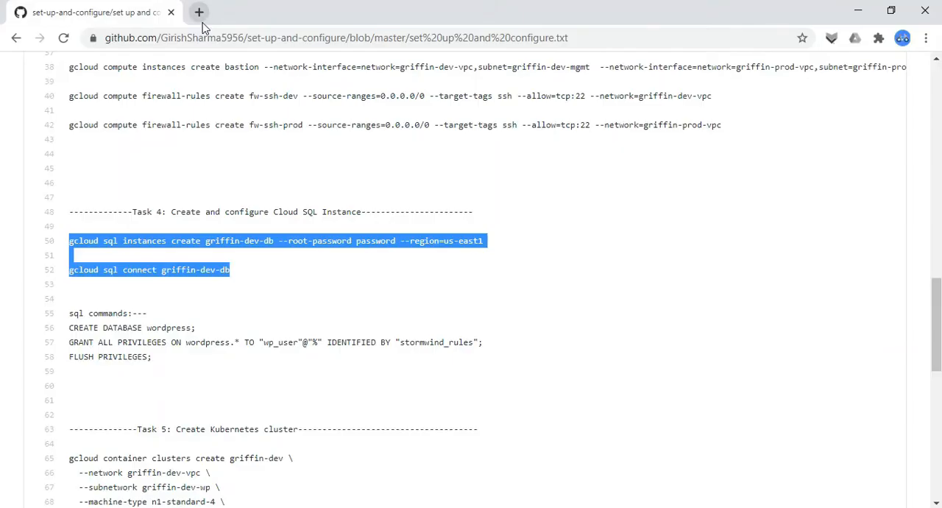
left_click_drag(940, 330, 940, 334)
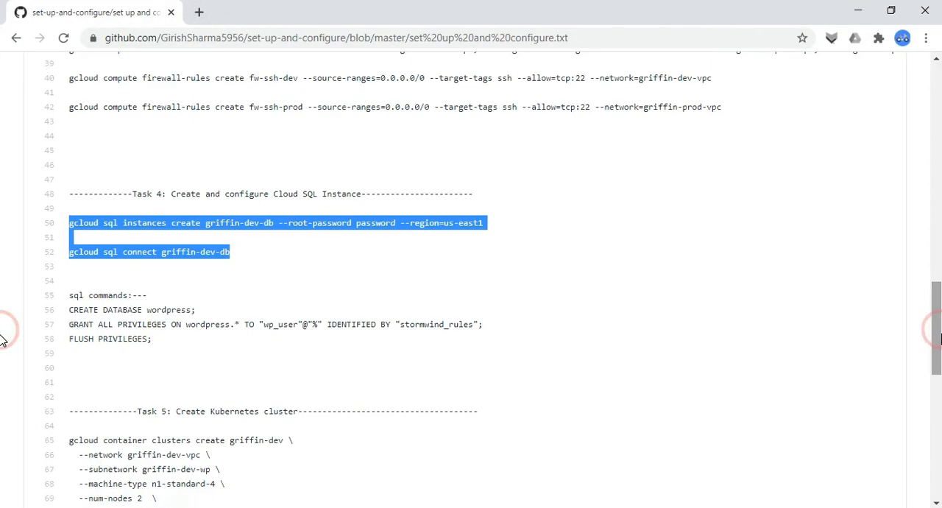
left_click(424, 260)
left_click_drag(69, 309, 151, 346)
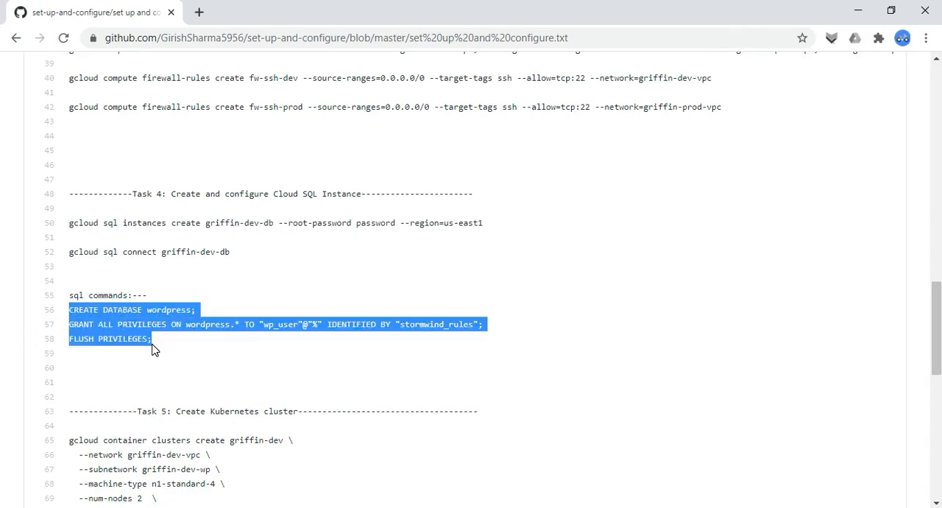
Examine the Cloud SQL instance creation progress and the fw-ssh-prod rule's network and allowed port in the Cloud Shell output
key("alt+Tab")
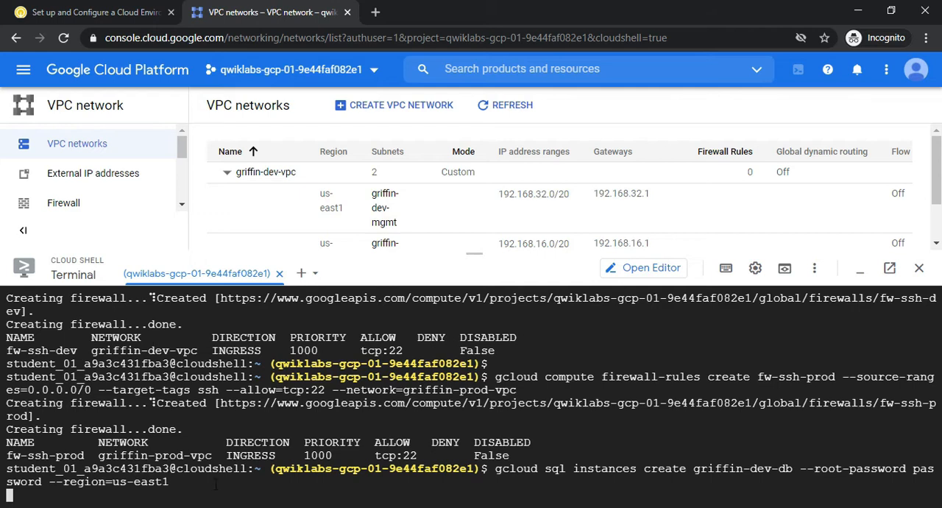
left_click(373, 455)
left_click_drag(374, 454, 422, 455)
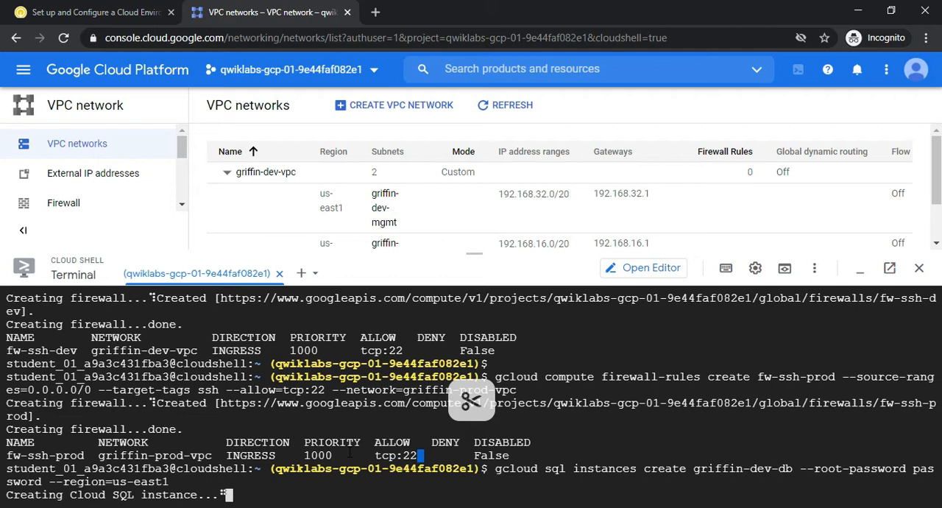
left_click(303, 450)
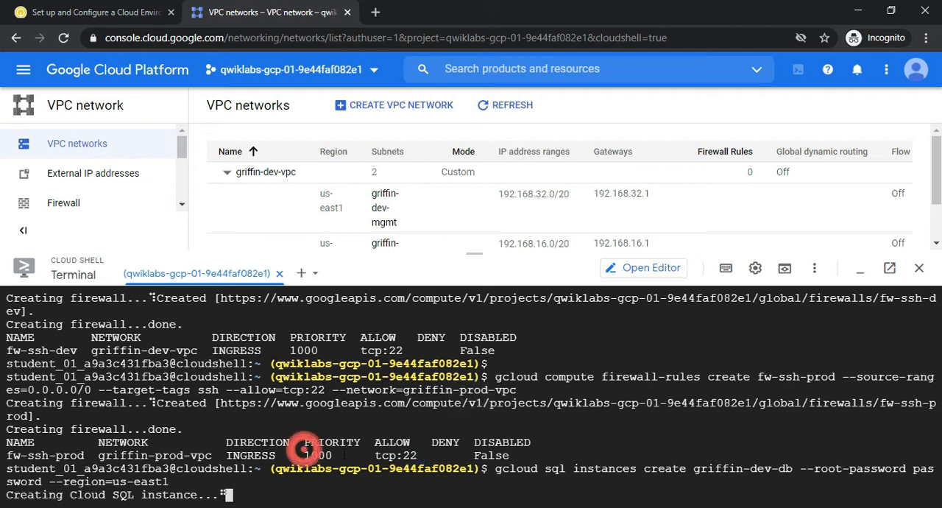
left_click_drag(112, 454, 177, 454)
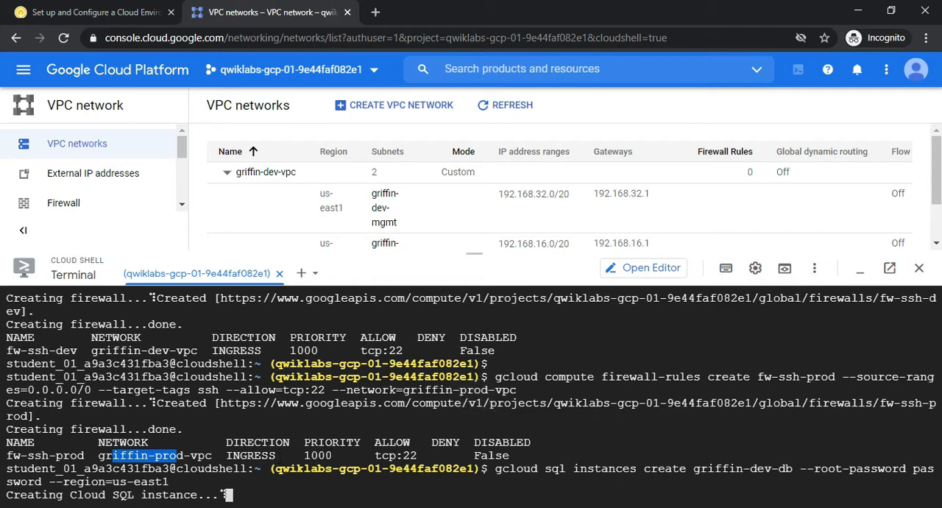
left_click_drag(381, 455, 430, 454)
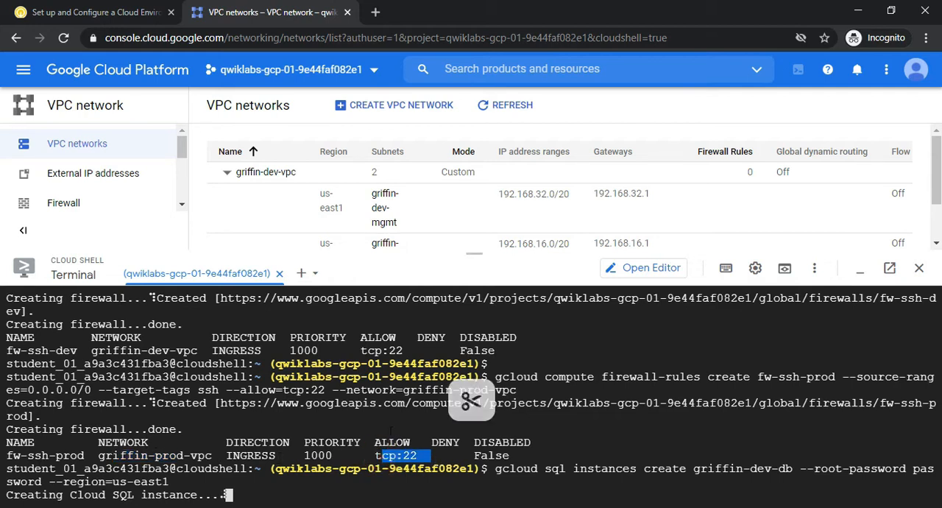
left_click(289, 489)
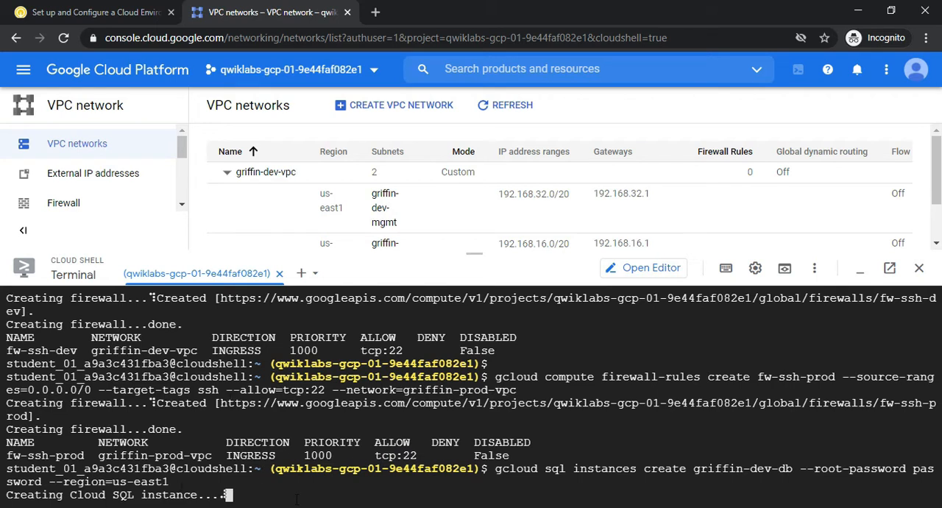
Read the rest of the Task 4 instructions in the lab, including the note on using the username and password in task 6
left_click(136, 13)
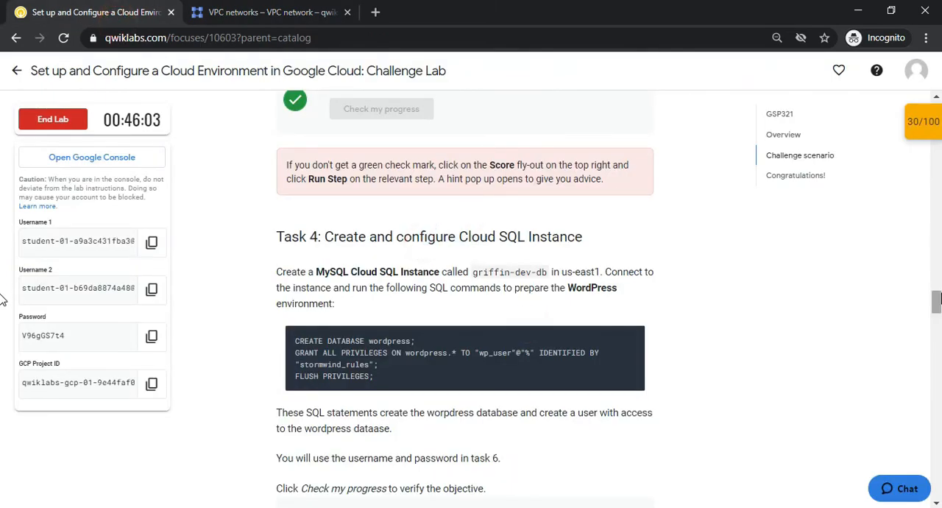
scroll(2, 298, "down", 3)
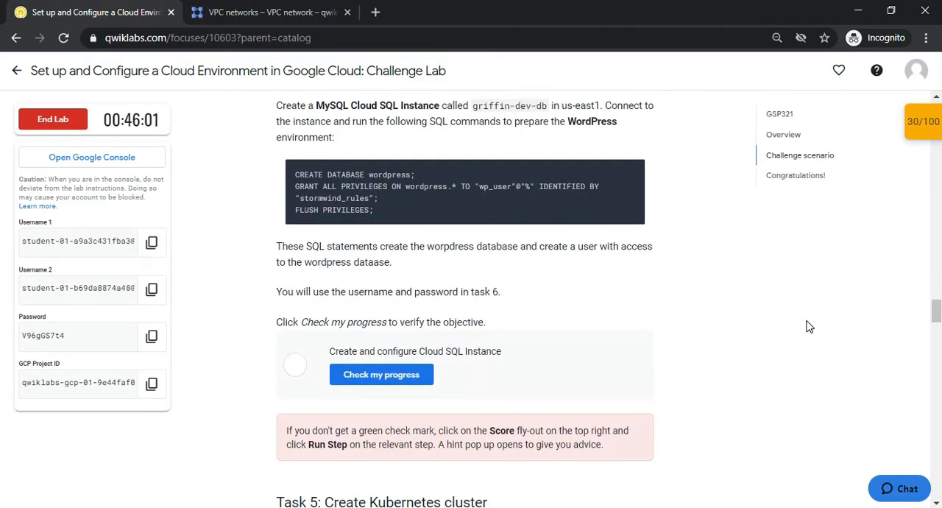
scroll(2, 313, "up", 2)
scroll(2, 313, "down", 4)
scroll(2, 317, "up", 1)
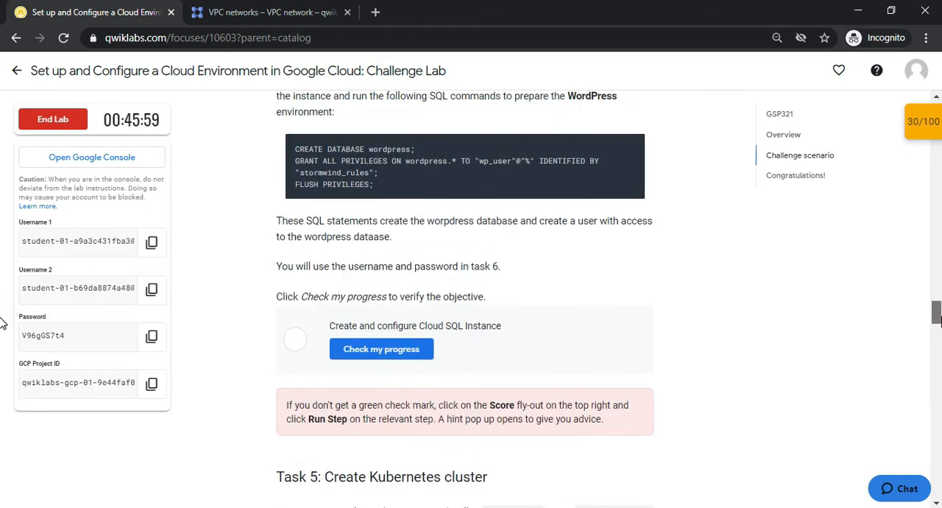
left_click_drag(302, 268, 342, 266)
left_click(360, 265)
left_click_drag(434, 265, 462, 265)
left_click(494, 267)
Check on the Cloud SQL instance creation in Cloud Shell, reread the Task 4 SQL statements, and return to the GitHub command file
left_click(242, 12)
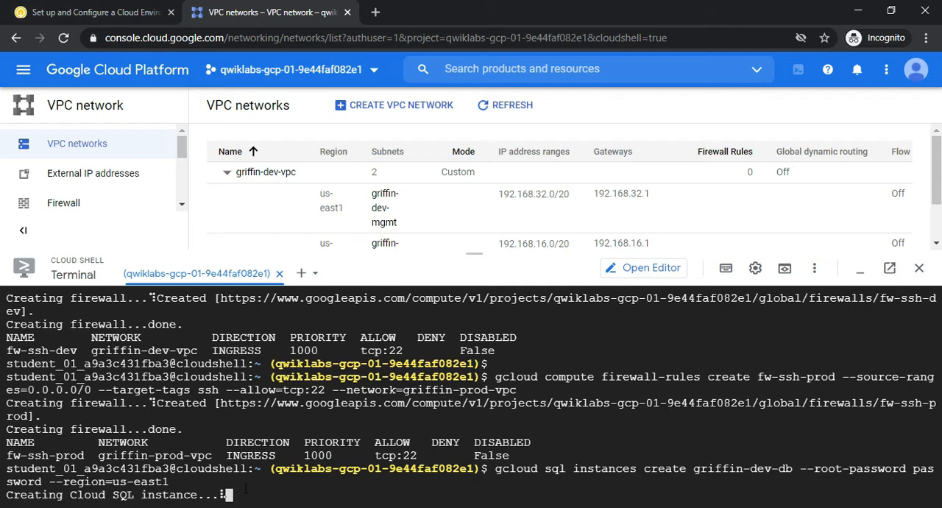
left_click(110, 12)
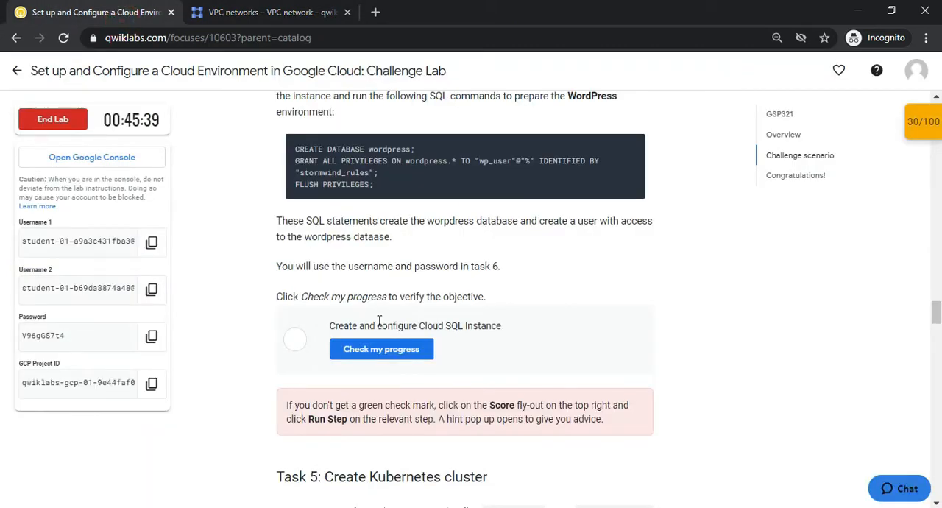
scroll(890, 315, "up", 1)
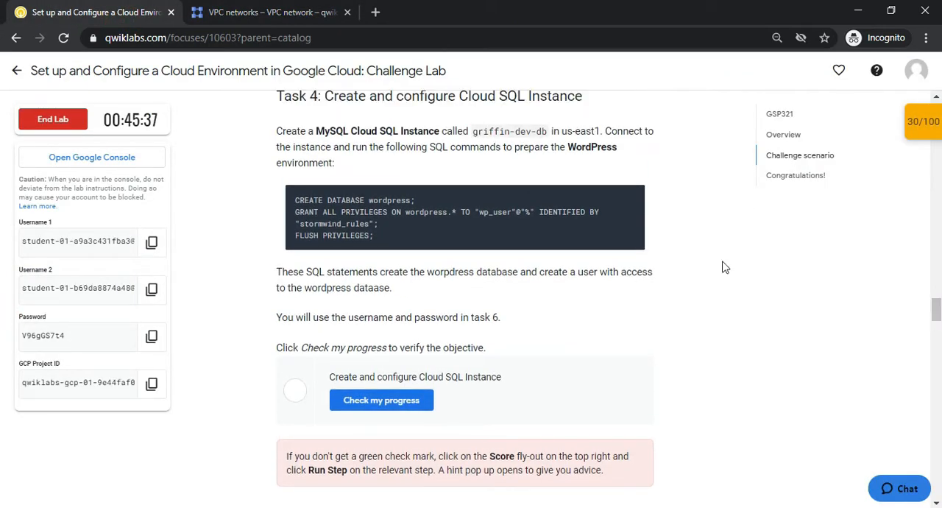
left_click(264, 8)
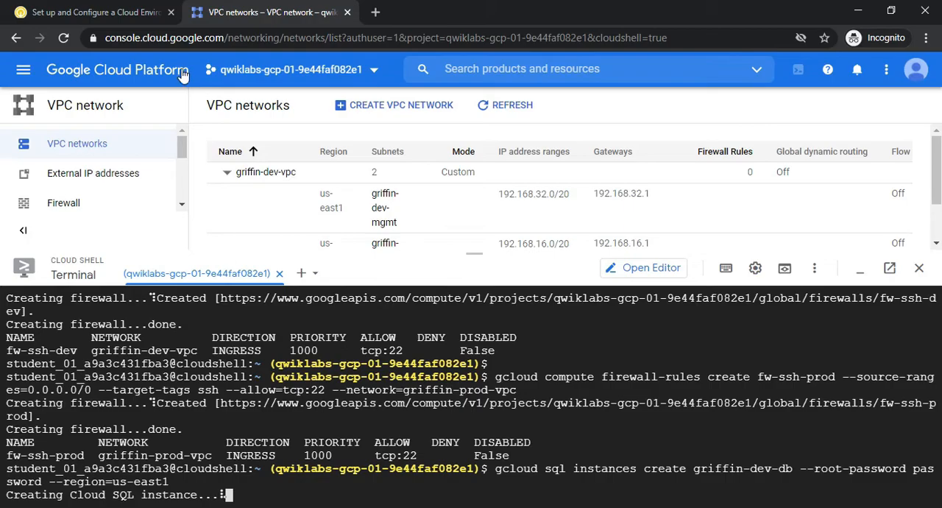
left_click(93, 8)
key("alt+Tab")
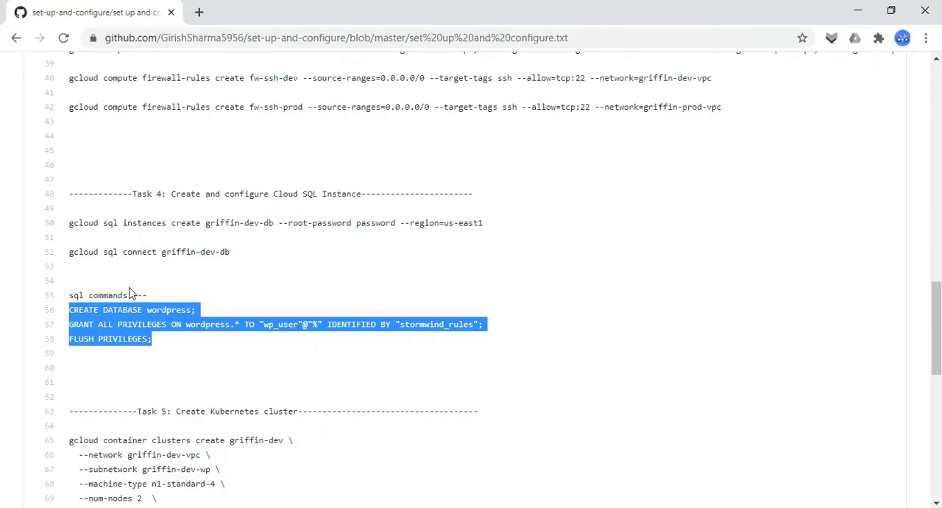
Switch to Cloud Shell and examine the root-password option in the command creating the griffin-dev-db instance
key("alt+Tab")
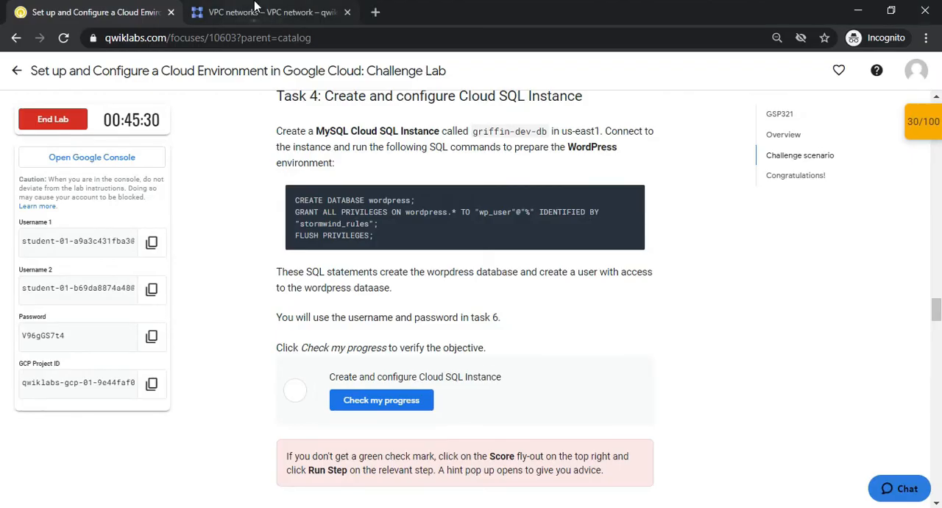
left_click(258, 10)
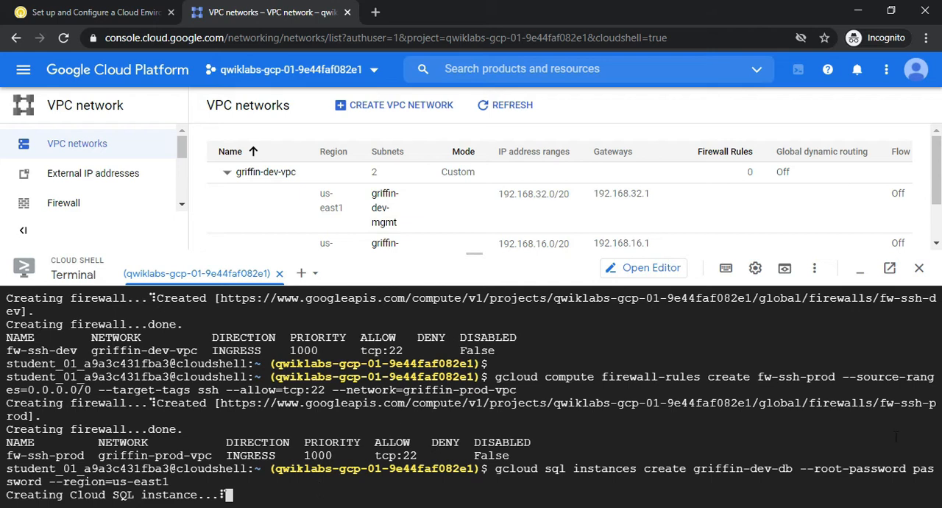
left_click(885, 473)
left_click_drag(902, 466, 919, 468)
left_click(772, 471)
left_click_drag(919, 468, 41, 482)
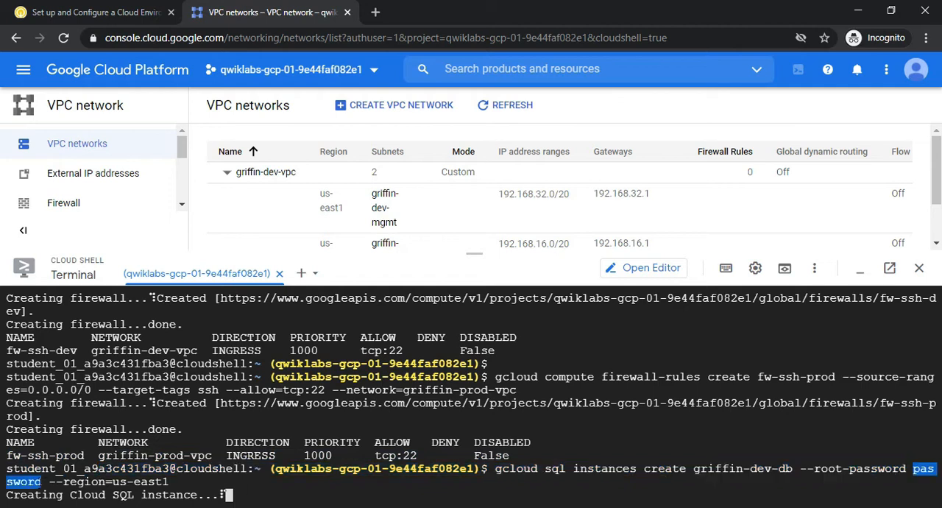
left_click(791, 468)
double_click(804, 468)
left_click(830, 474)
left_click_drag(815, 468, 914, 481)
left_click(905, 471)
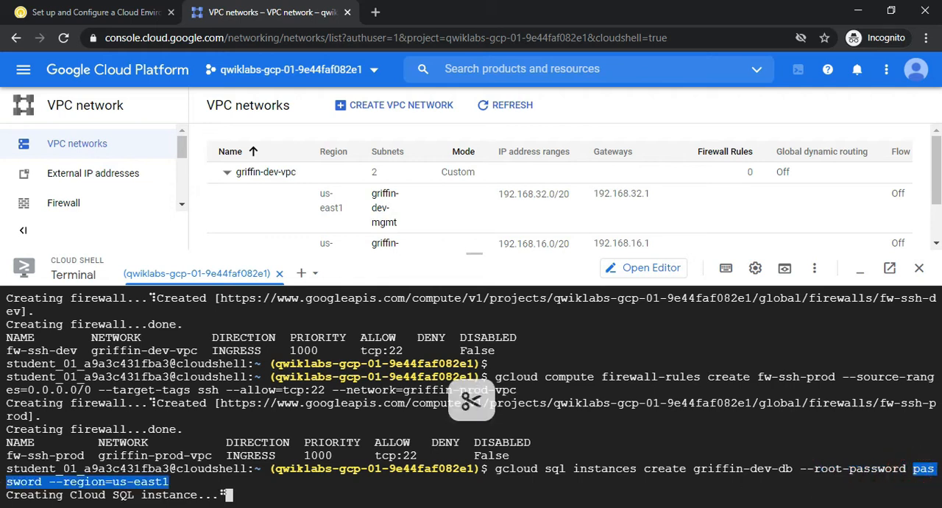
Examine the region option and the instance name in the Cloud SQL creation command in Cloud Shell
left_click(50, 479)
left_click(65, 483)
left_click(72, 482)
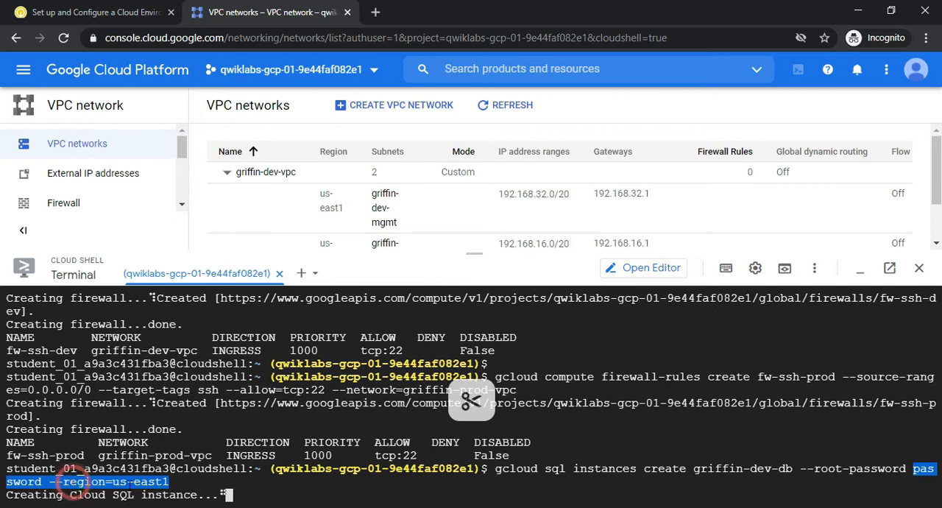
left_click(172, 482)
left_click_drag(49, 482, 56, 482)
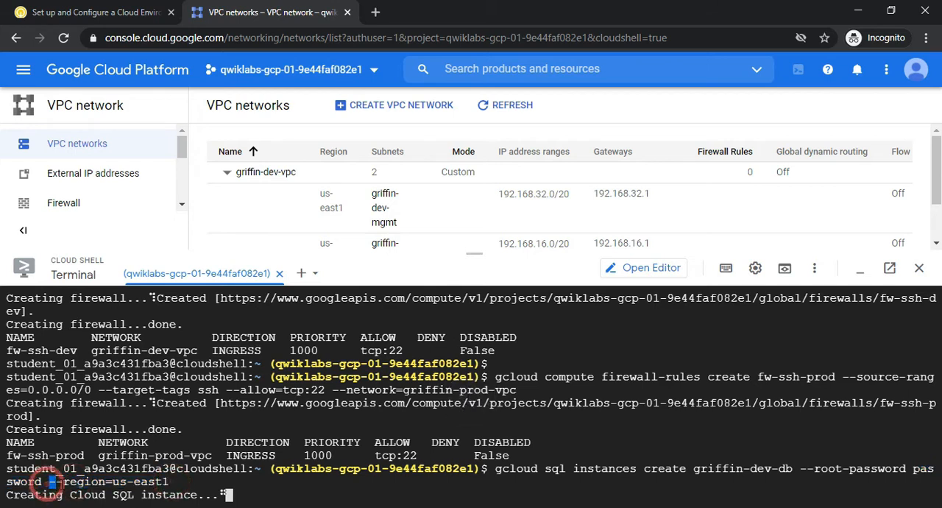
double_click(70, 484)
left_click(129, 483)
left_click(115, 482)
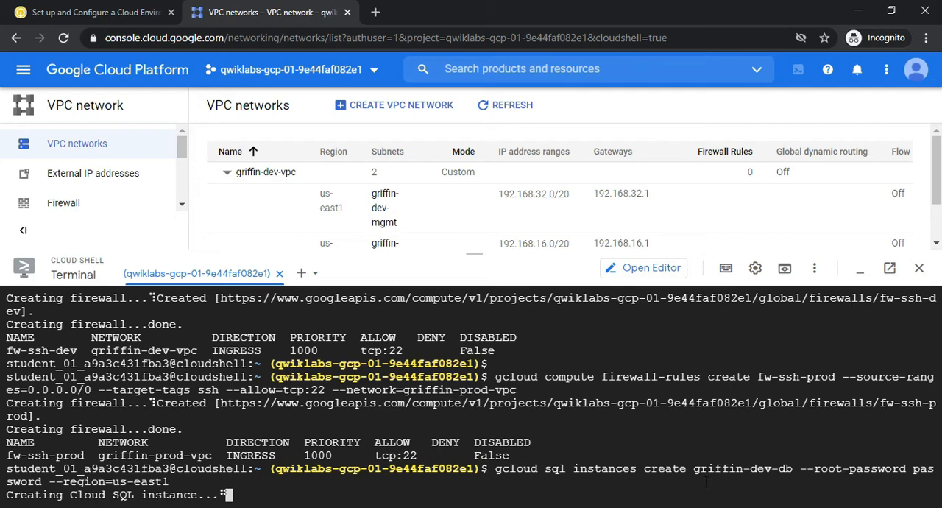
left_click_drag(695, 468, 771, 468)
left_click(26, 68)
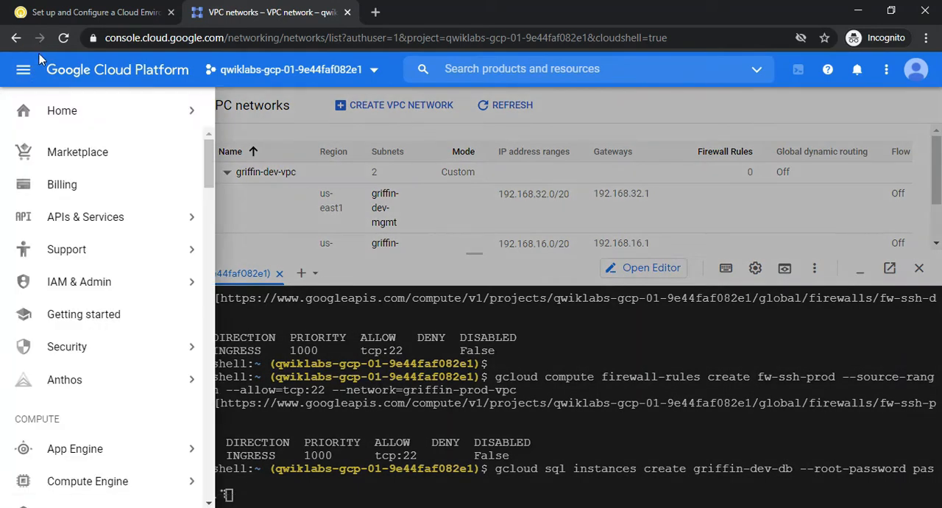
left_click(22, 69)
Reread the Task 4 instructions in the lab and check on the Cloud SQL instance creation in Cloud Shell
left_click(70, 12)
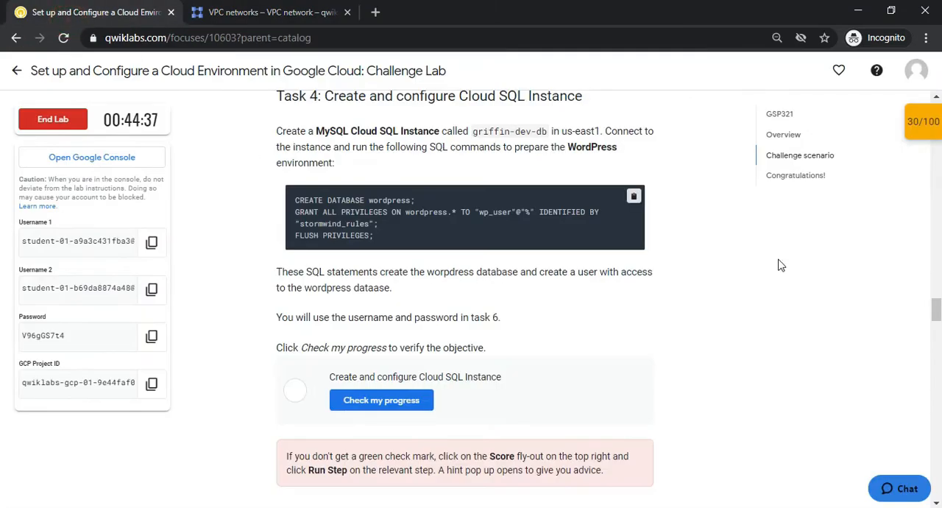
scroll(338, 272, "up", 1)
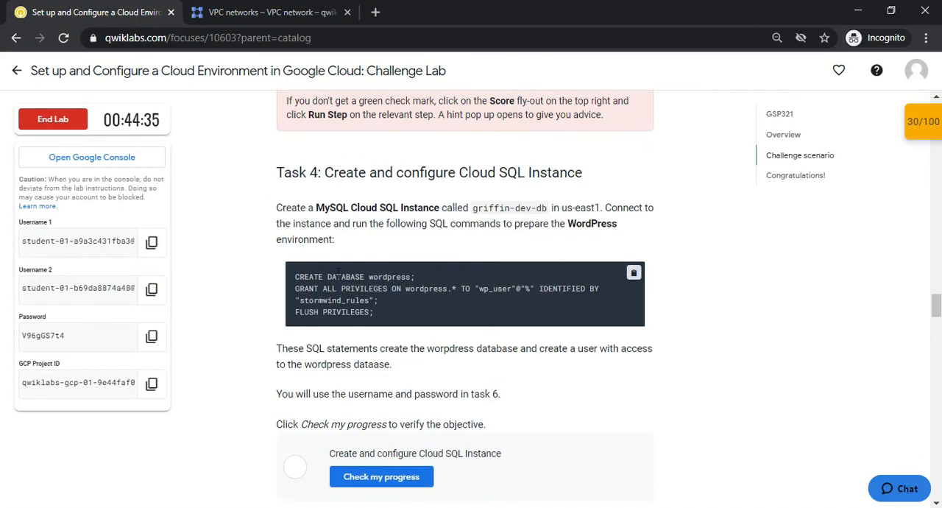
left_click(206, 12)
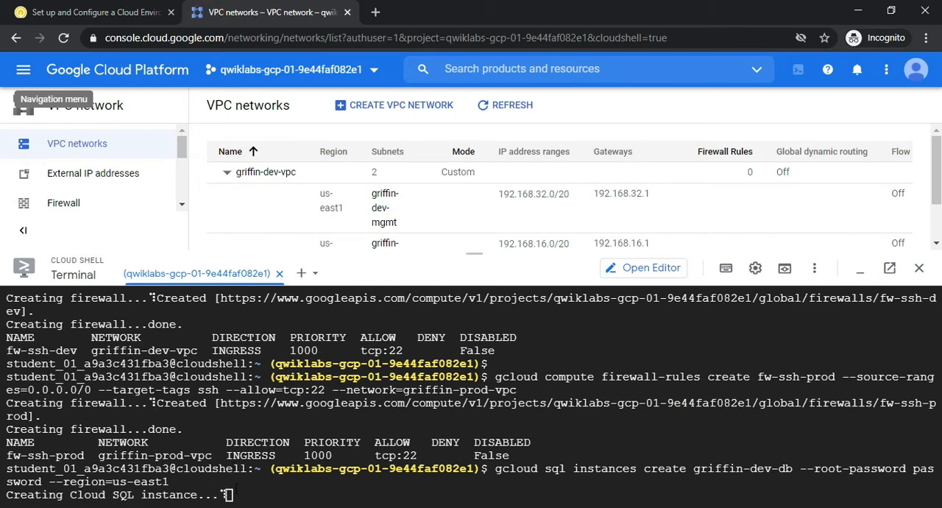
left_click(80, 13)
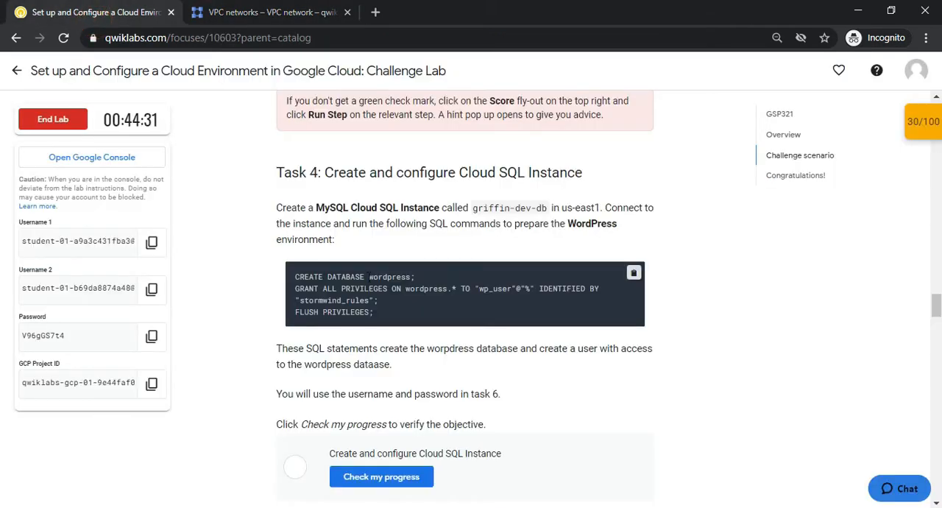
left_click(218, 12)
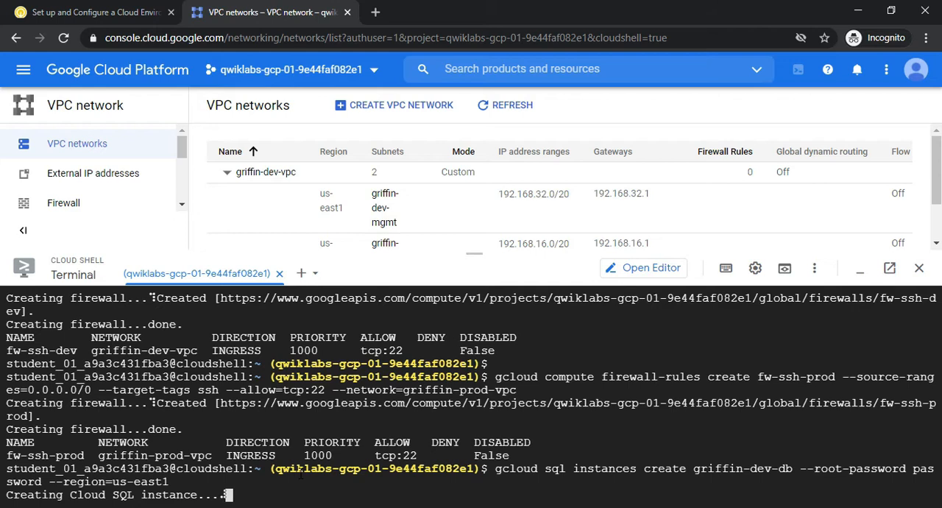
Check the lab's remaining time and keep monitoring the Cloud SQL instance creation in Cloud Shell
left_click(88, 12)
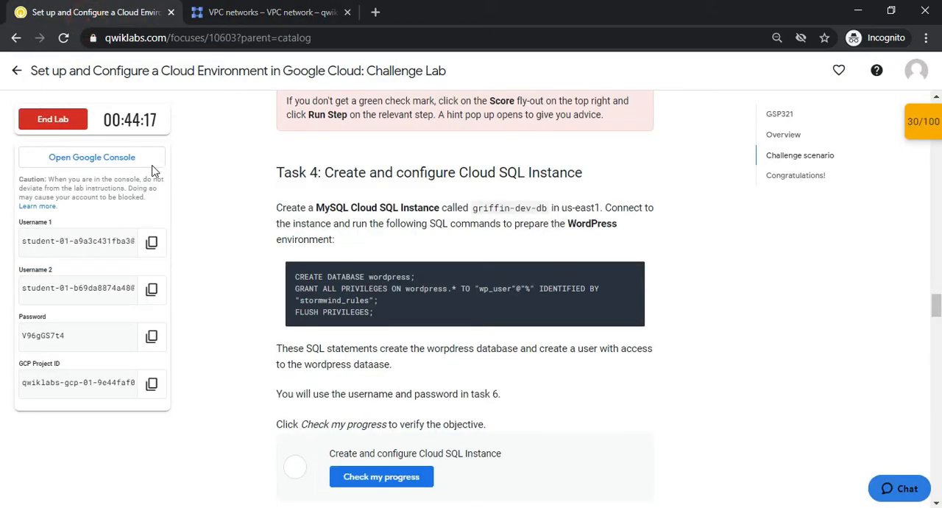
left_click_drag(122, 124, 160, 130)
left_click(190, 126)
left_click(240, 13)
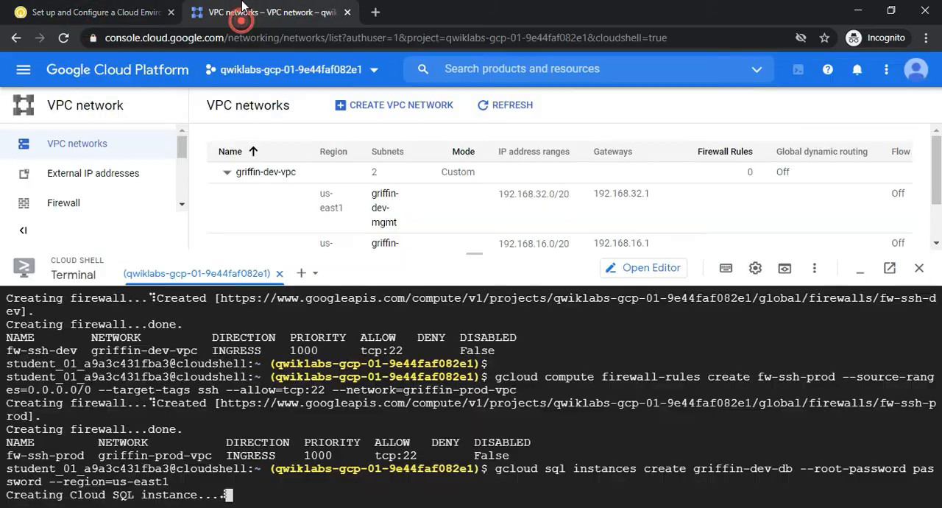
left_click(88, 12)
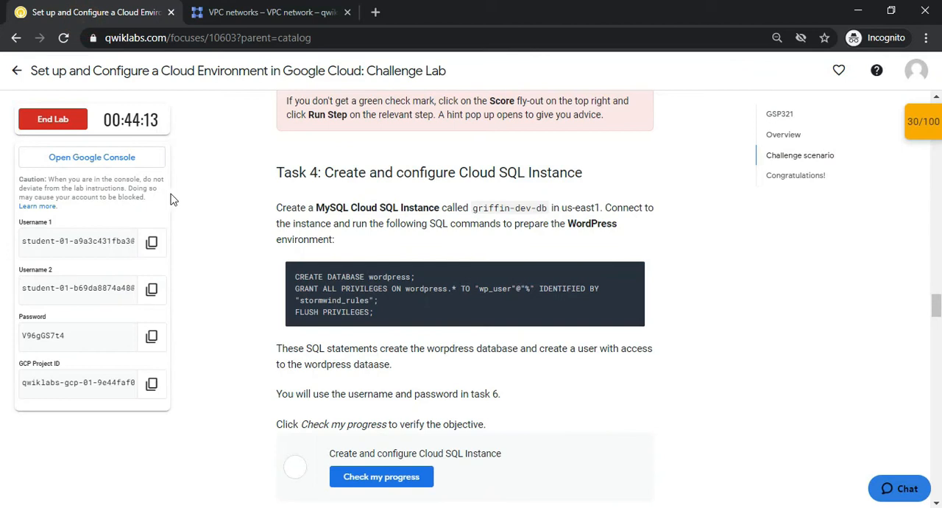
left_click_drag(126, 123, 168, 116)
left_click(167, 110)
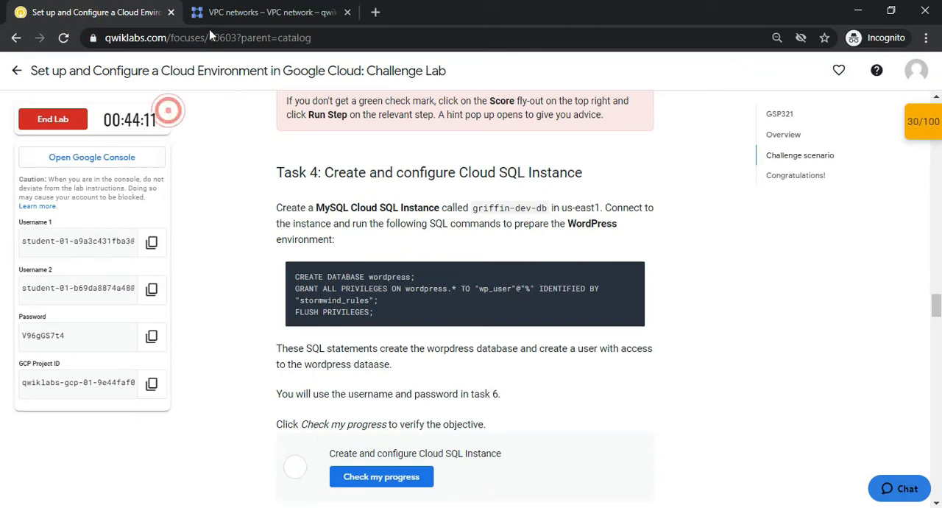
left_click(241, 13)
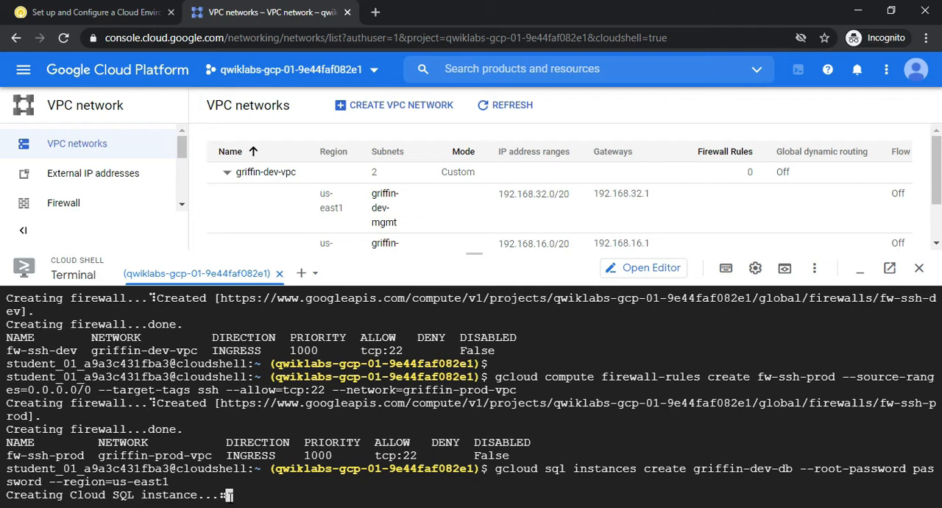
left_click(78, 12)
left_click_drag(123, 115, 150, 118)
left_click(178, 116)
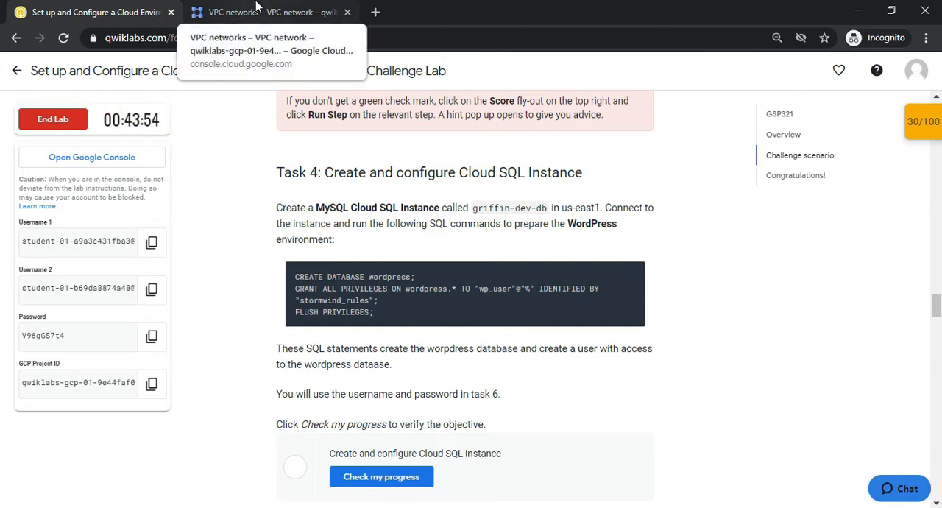
left_click(256, 6)
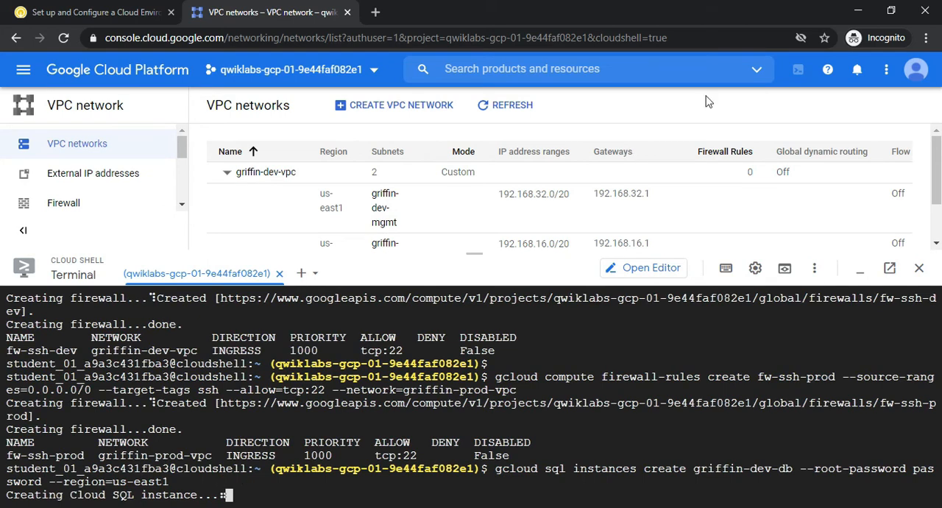
Check the console notifications and enlarge the Cloud Shell terminal area
left_click(856, 70)
left_click(857, 70)
left_click_drag(439, 254, 436, 198)
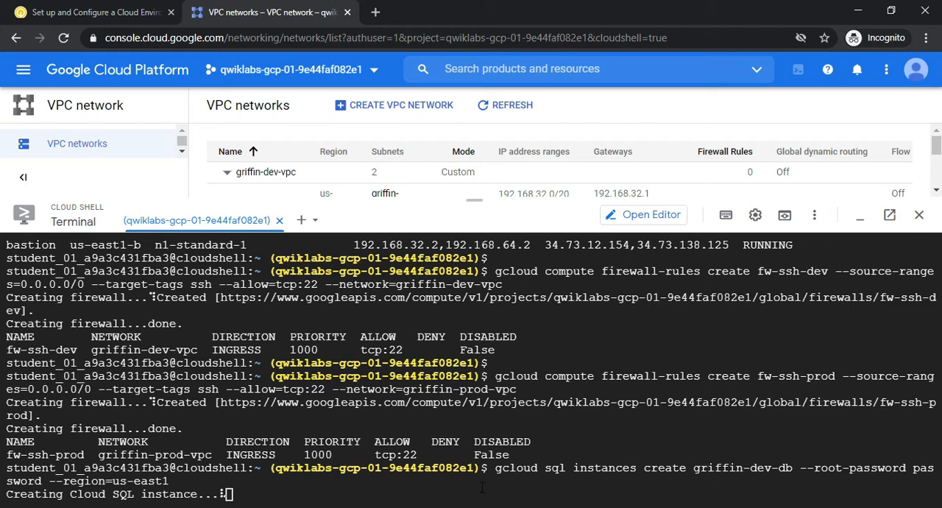
left_click(414, 475)
Review the three Task 4 SQL commands in the GitHub command file and return to Cloud Shell
key("alt+Tab")
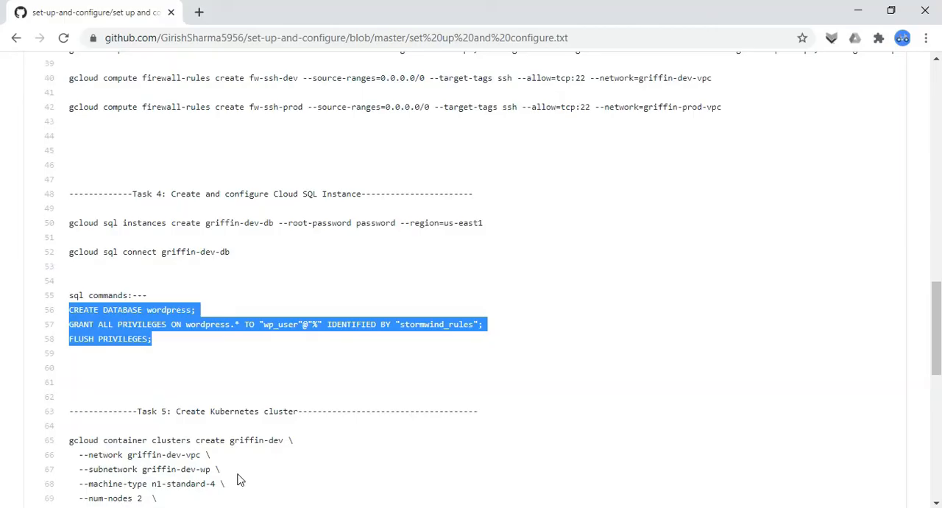
left_click(67, 310)
left_click_drag(68, 310, 177, 341)
left_click(174, 342)
left_click_drag(68, 310, 152, 346)
key("alt+Tab")
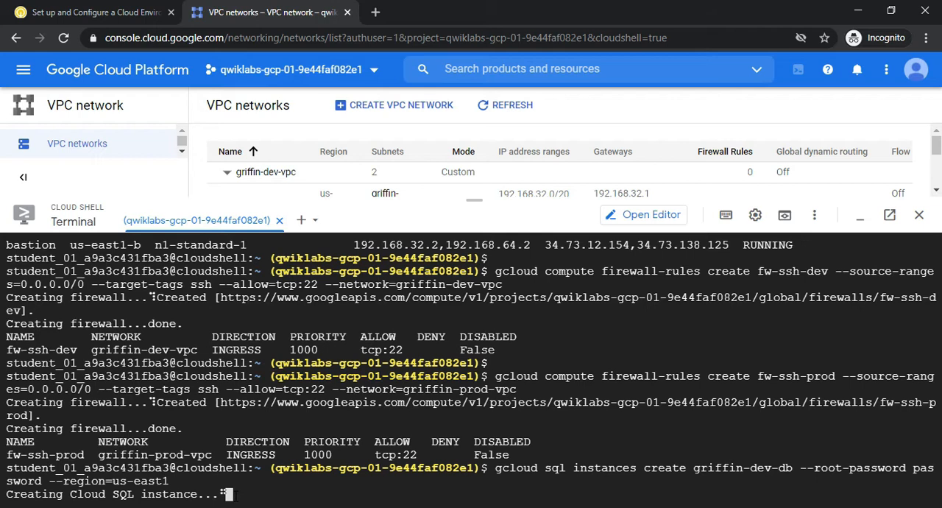
Read the Task 5 requirements in the lab for the Kubernetes cluster's node count and machine type
left_click(85, 12)
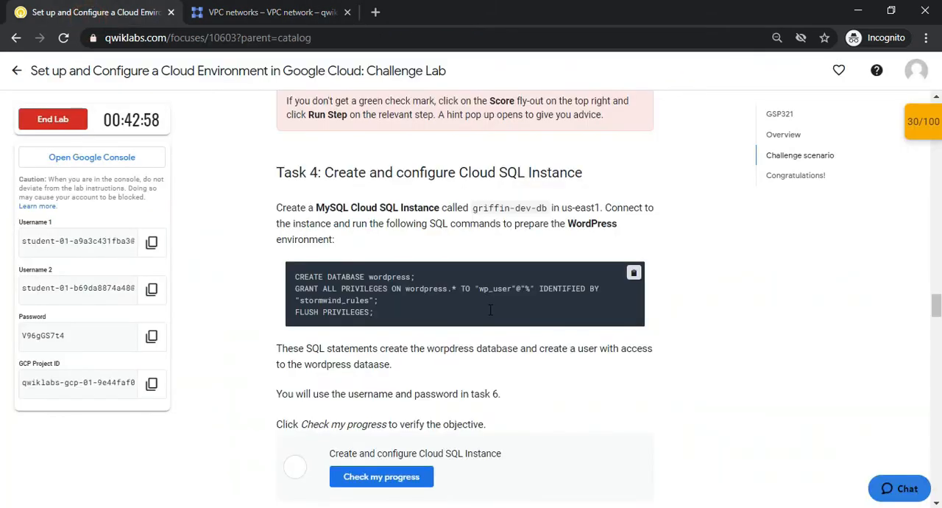
left_click_drag(940, 309, 940, 331)
left_click_drag(385, 193, 419, 201)
left_click(418, 202)
left_click_drag(350, 202, 357, 201)
left_click(391, 210)
left_click_drag(384, 234, 449, 233)
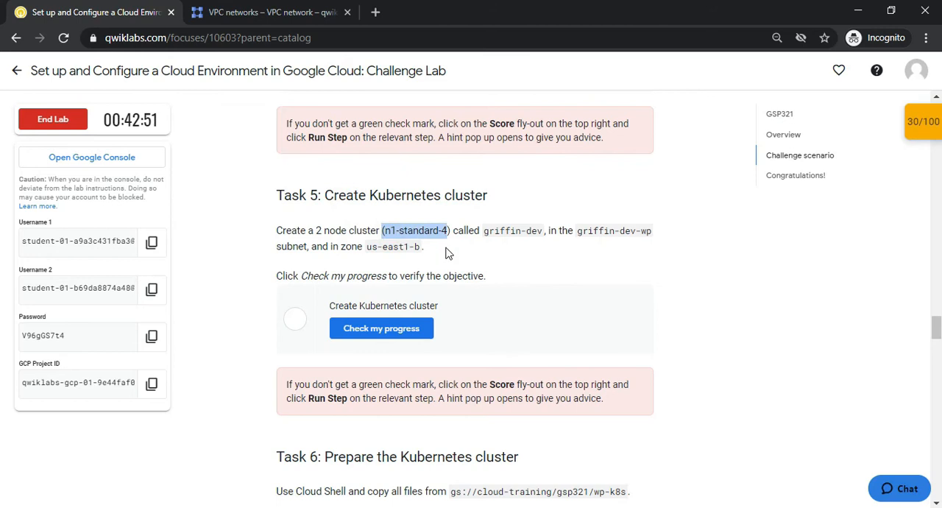
left_click(445, 248)
left_click(412, 230)
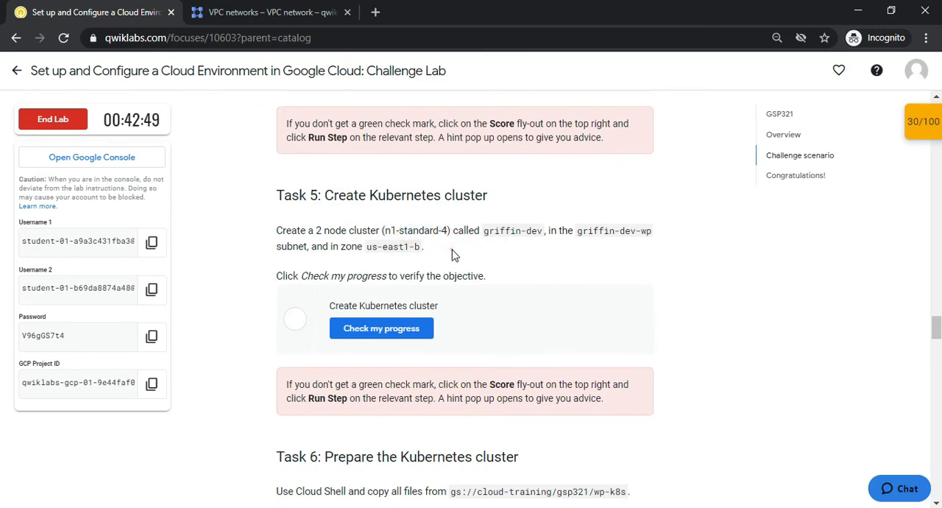
left_click(387, 227)
left_click_drag(418, 230, 431, 230)
left_click(331, 243)
left_click_drag(315, 230, 349, 232)
left_click(397, 229)
left_click(457, 249)
left_click_drag(386, 230, 442, 230)
left_click(440, 230)
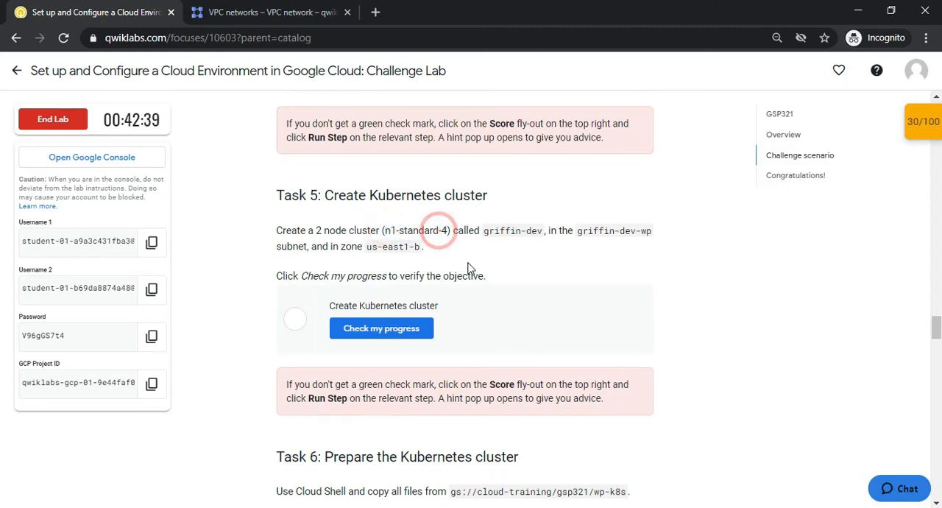
Read the cluster name, subnet and zone required for the Kubernetes cluster in Task 5
double_click(495, 231)
left_click(562, 261)
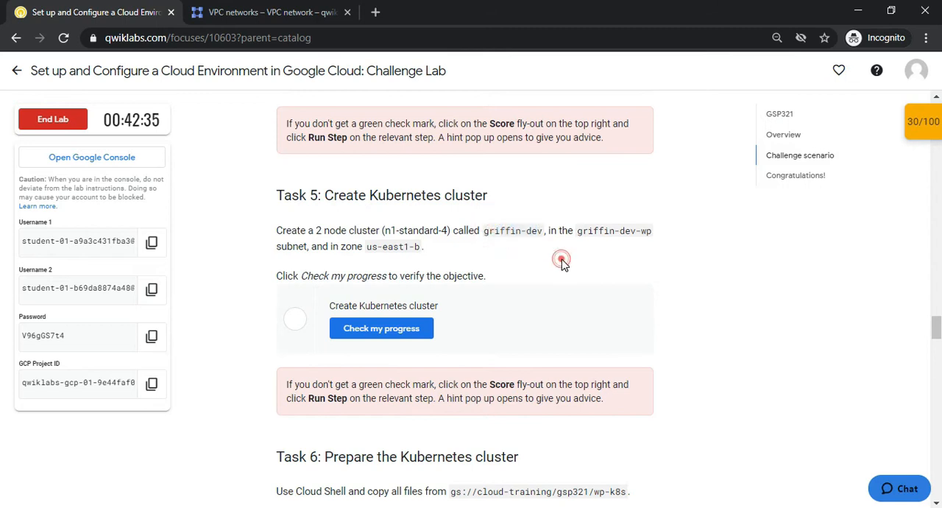
double_click(588, 229)
left_click_drag(369, 246, 405, 247)
left_click(445, 248)
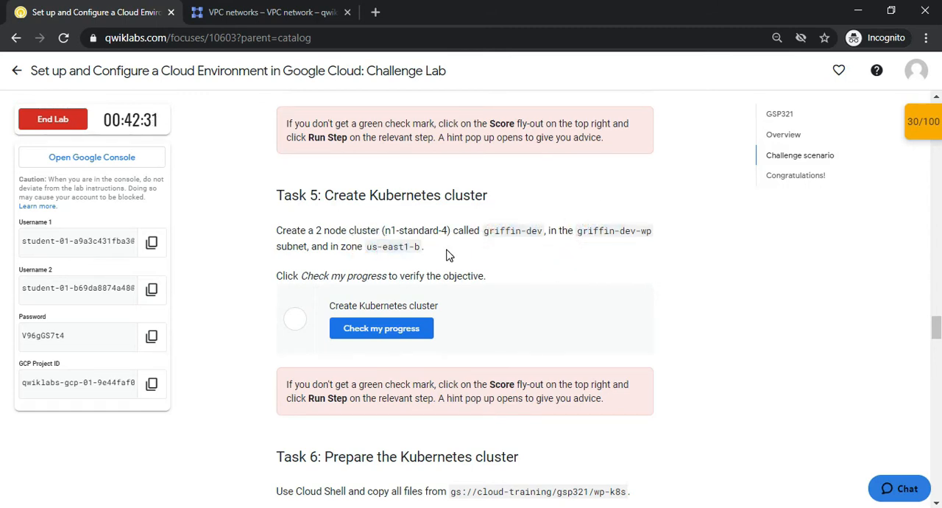
Examine the Task 5 gcloud command that creates the griffin-dev cluster in the GitHub command file
key("alt+Tab")
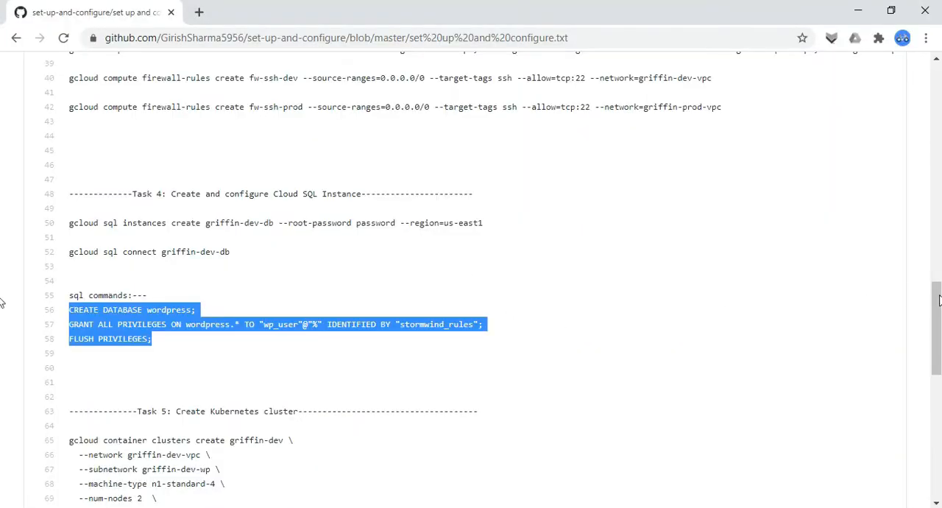
left_click_drag(937, 300, 938, 323)
left_click_drag(69, 347, 176, 426)
left_click(181, 427)
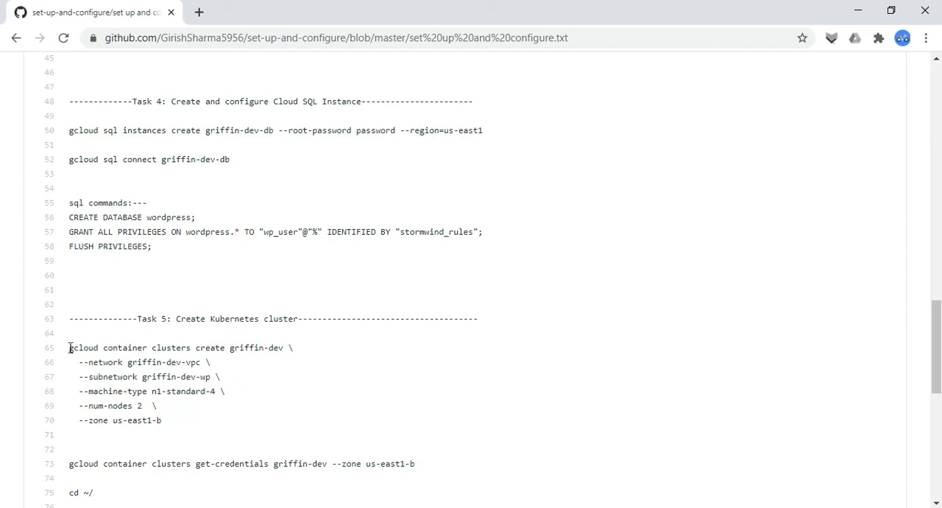
left_click_drag(69, 347, 159, 417)
left_click(175, 421)
Return to Cloud Shell and connect to the Cloud SQL instance with gcloud sql connect griffin-dev-db
key("alt+Tab")
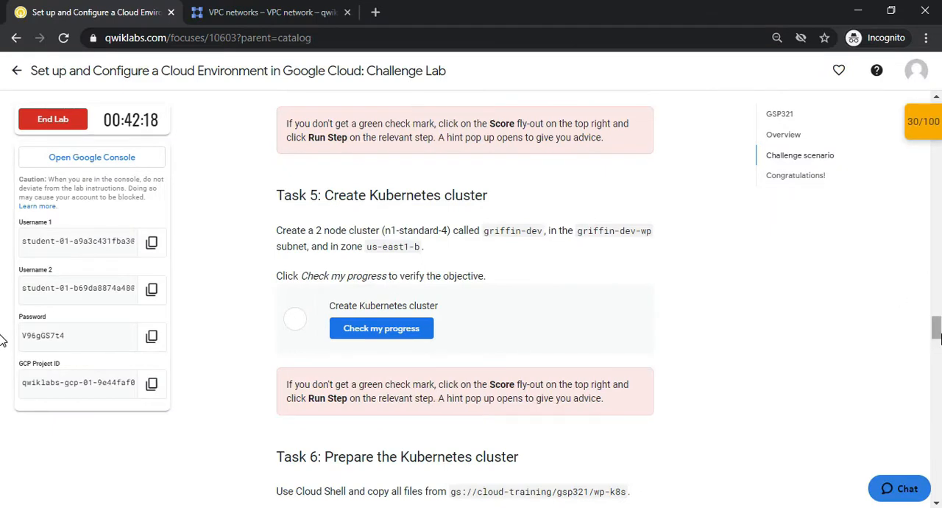
scroll(938, 328, "up", 3)
key("alt+Tab")
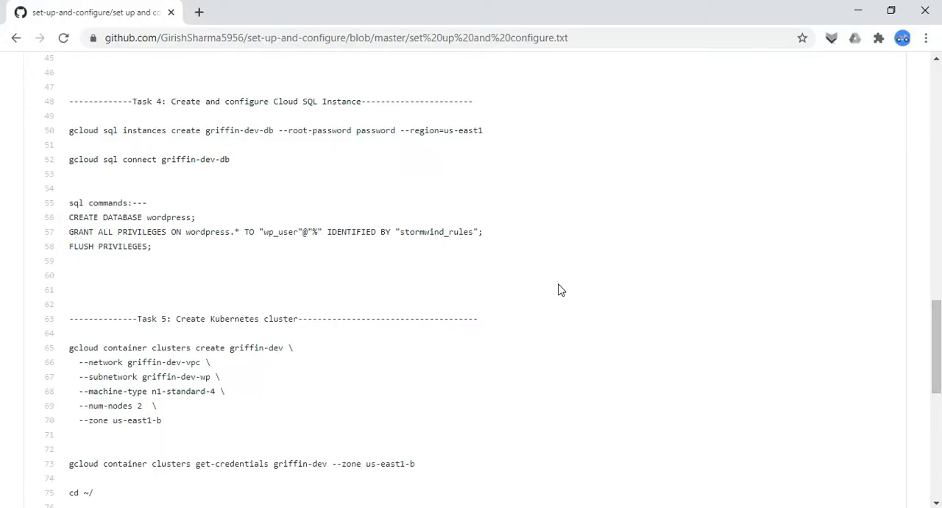
key("alt+Tab")
left_click(212, 13)
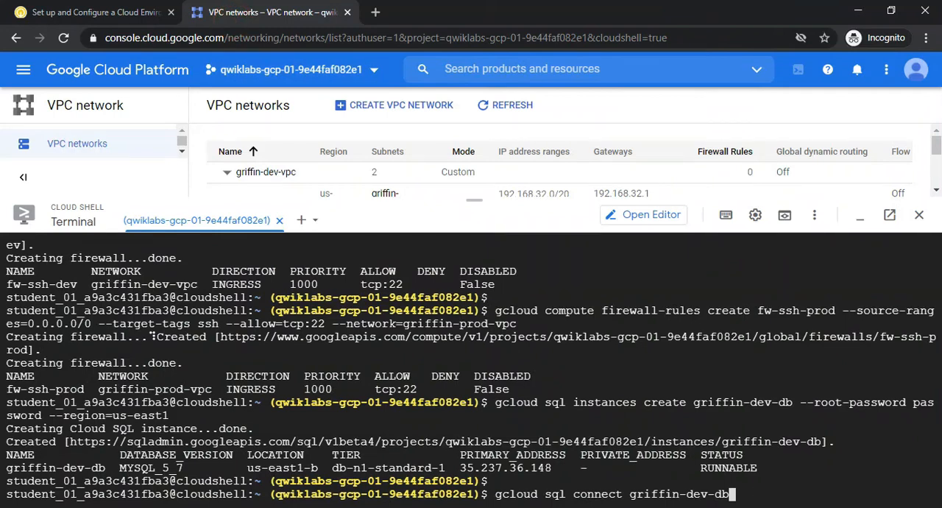
key("Return")
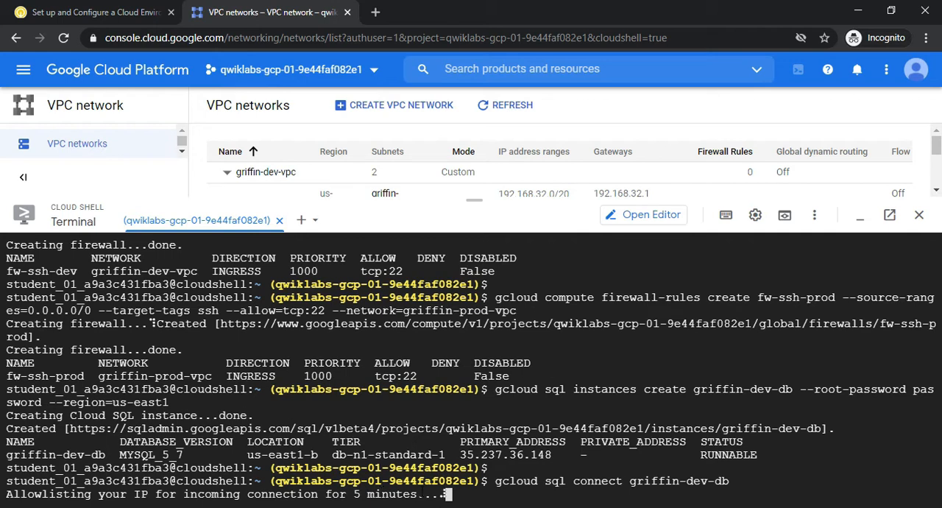
left_click(106, 12)
left_click_drag(939, 310, 940, 344)
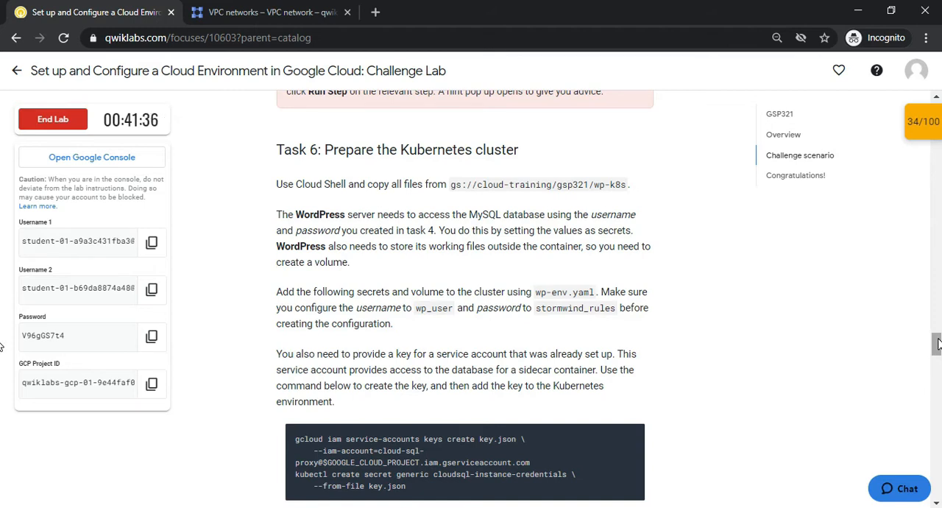
scroll(936, 343, "up", 5)
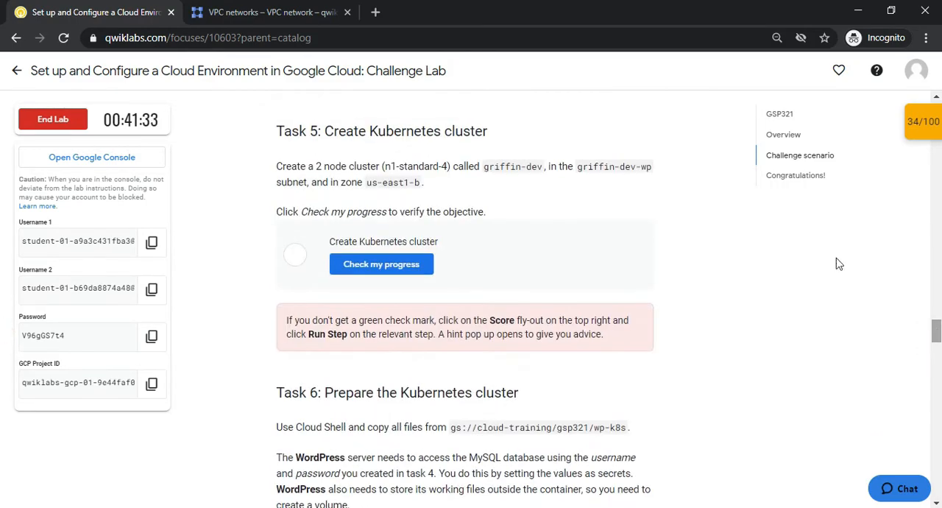
Return to Cloud Shell and enter the root user's database password to log in to the MySQL instance
left_click(272, 12)
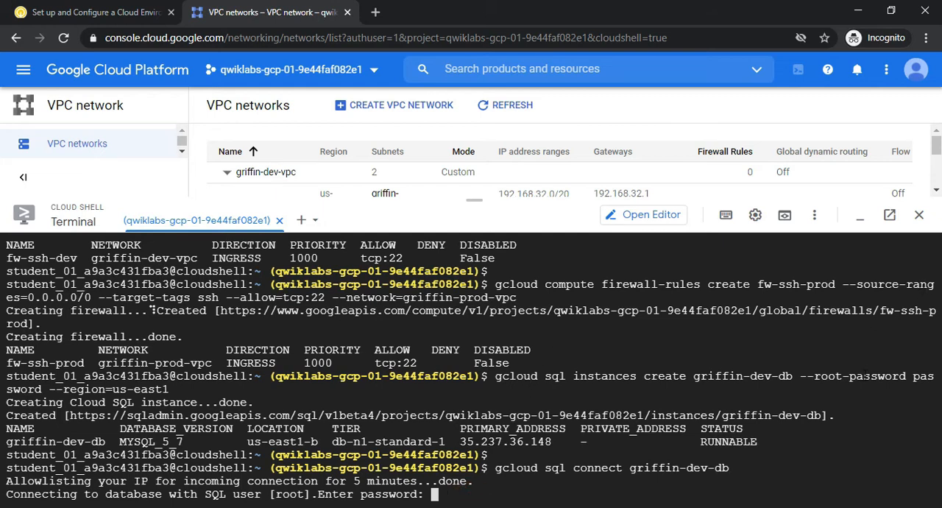
left_click_drag(913, 375, 933, 376)
left_click_drag(21, 393, 31, 396)
left_click(116, 398)
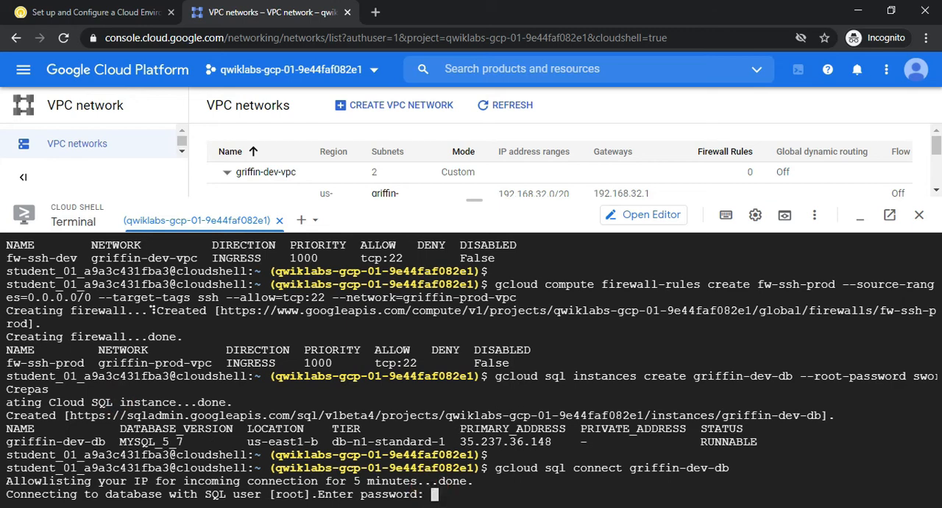
key("Return")
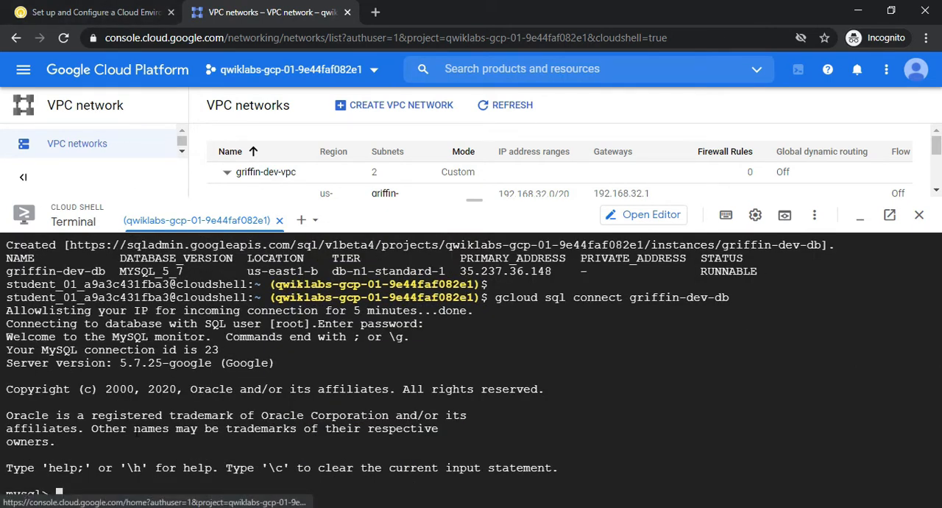
Copy the Task 4 SQL statements from GitHub and run them in MySQL to create the wordpress database, grant wp_user all privileges with its password and flush privileges
key("alt+Tab")
left_click_drag(69, 203, 126, 235)
left_click(129, 237)
left_click_drag(69, 217, 159, 253)
key("ctrl+c")
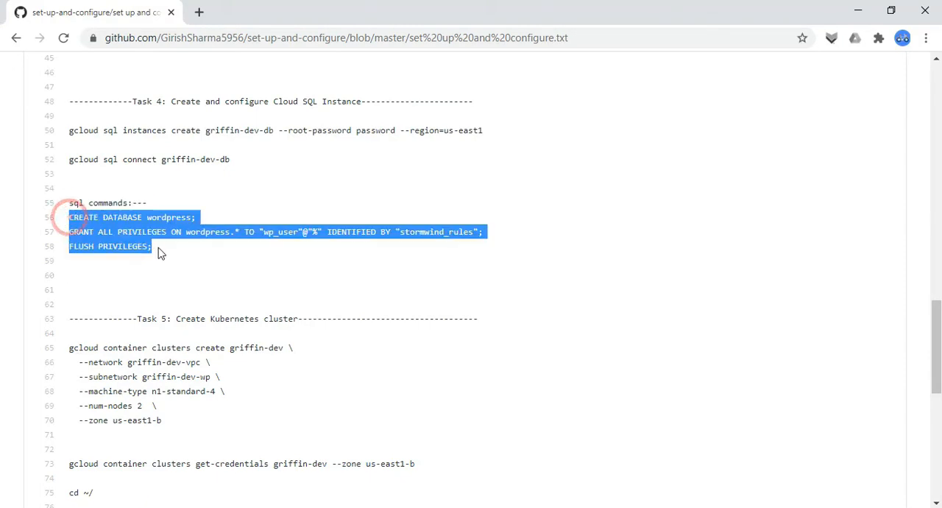
key("alt+Tab")
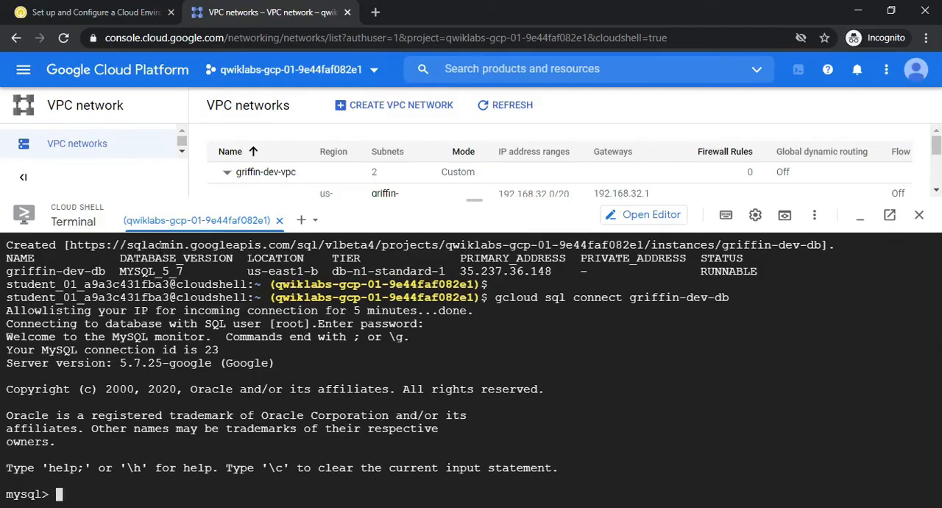
key("Page_Up")
key("ctrl+v")
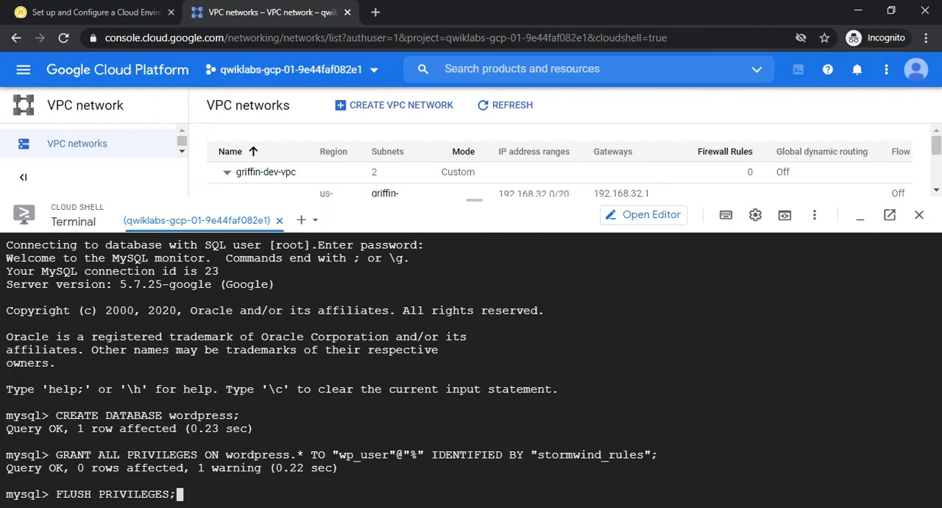
key("alt+Tab")
key("alt+Tab")
key("Return")
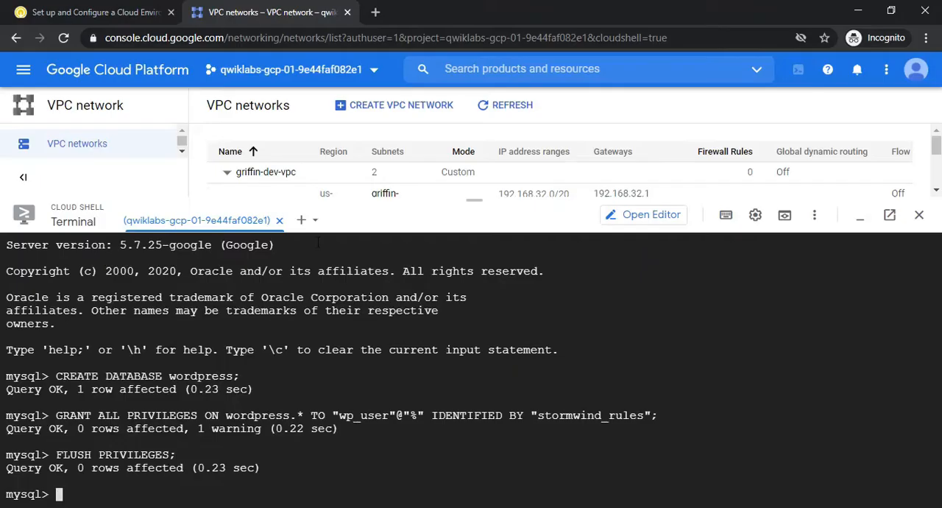
Return to the lab page and check progress for the Create and configure Cloud SQL Instance checkpoint
left_click(98, 9)
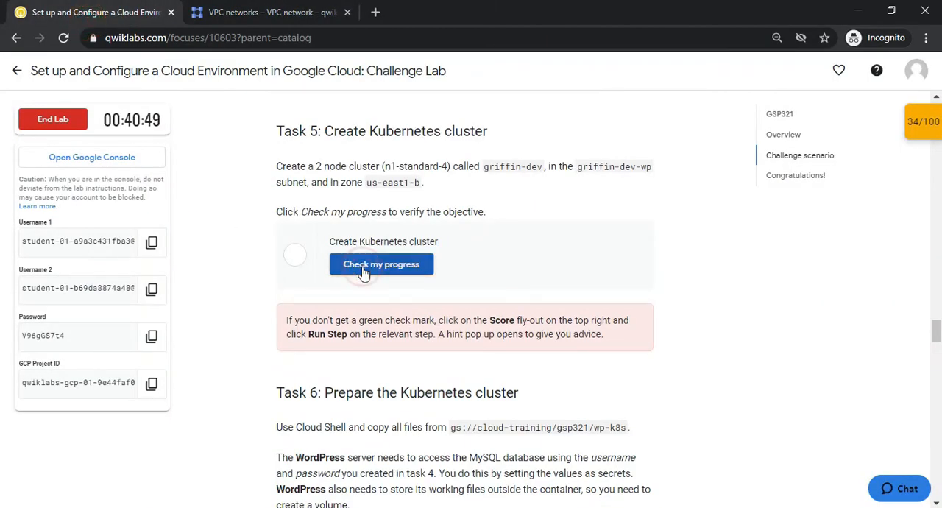
scroll(934, 322, "up", 4)
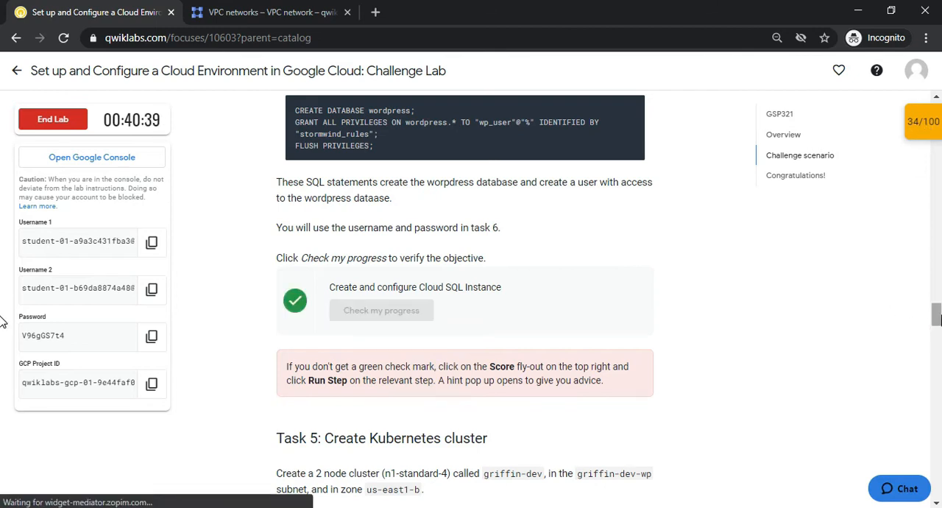
left_click(922, 129)
left_click(873, 288)
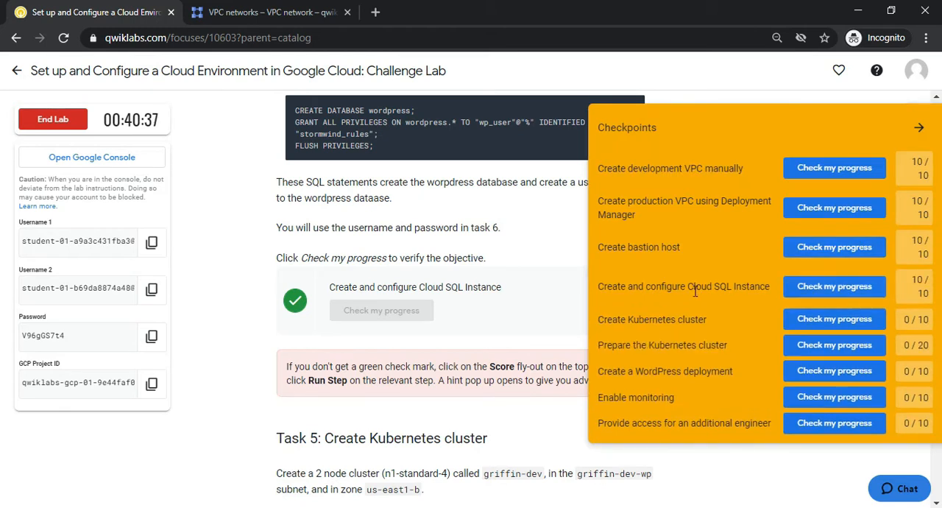
left_click(919, 125)
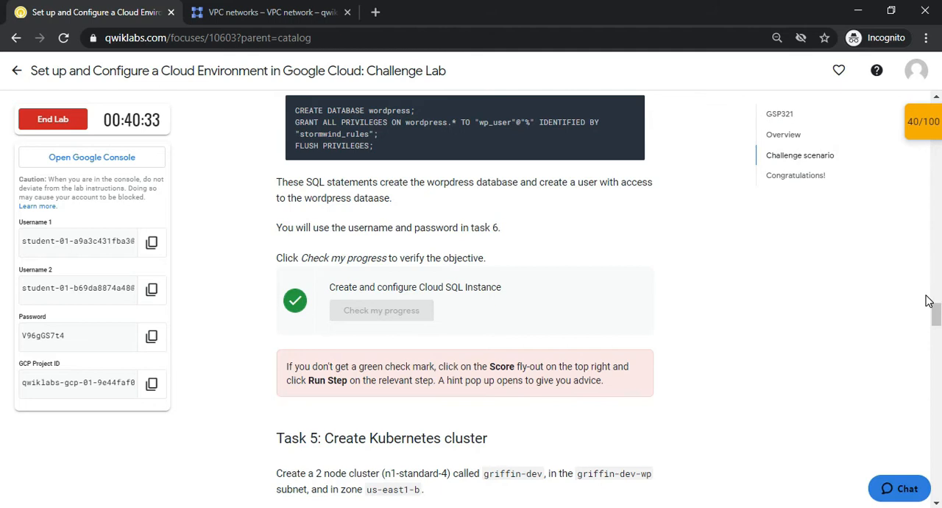
Go to Task 5 in the lab and copy the gcloud command that creates the griffin-dev cluster from the GitHub file
left_click_drag(939, 317, 938, 331)
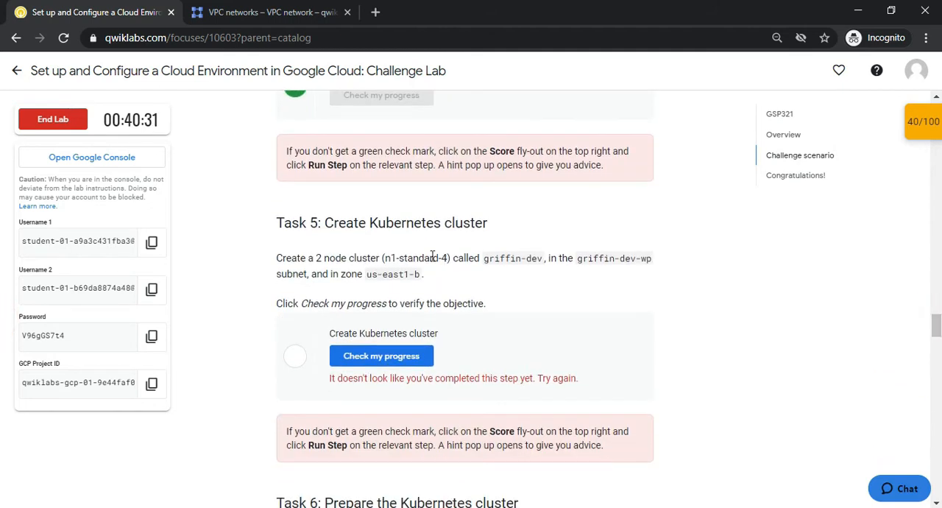
left_click_drag(328, 224, 519, 225)
key("alt+Tab")
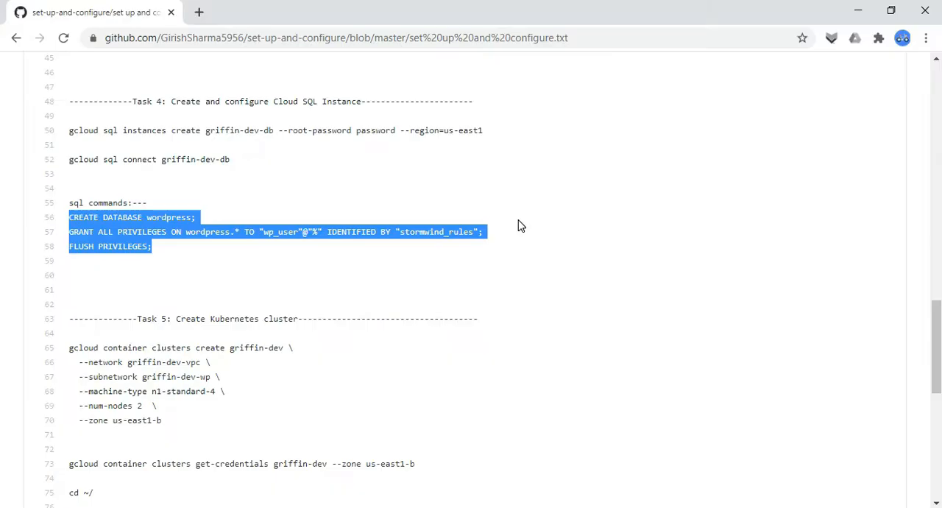
left_click_drag(70, 347, 177, 426)
key("ctrl+c")
key("alt+Tab")
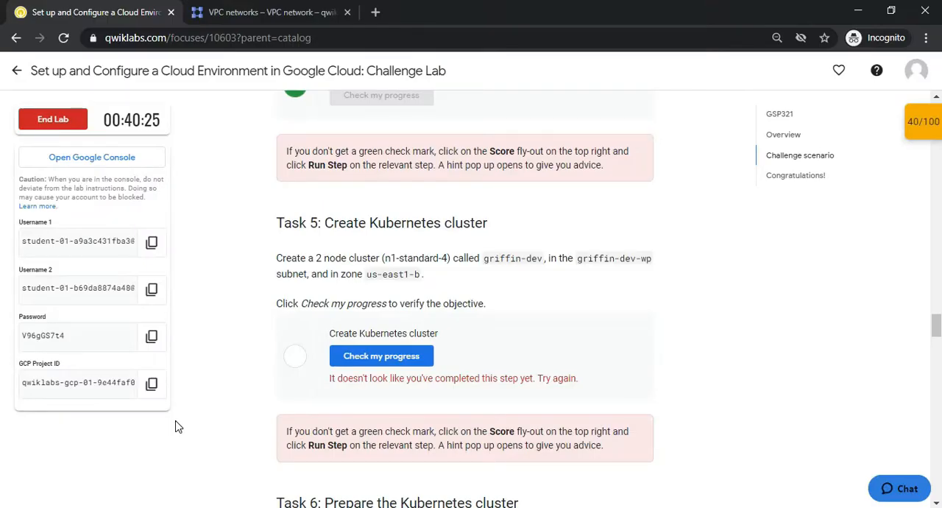
Return to Cloud Shell and exit the MySQL session
left_click(250, 8)
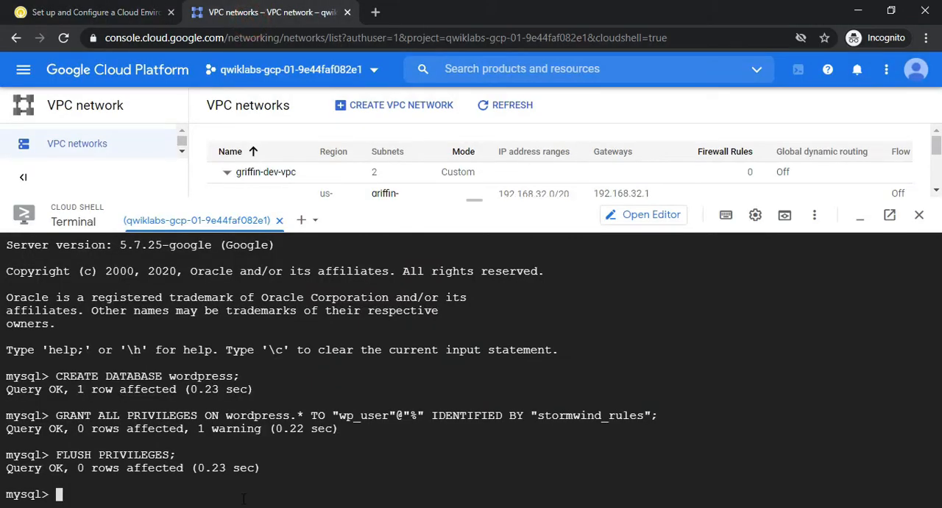
type("exit")
key("Return")
Run the copied command to create the griffin-dev cluster on griffin-dev-vpc, subnetwork griffin-dev-wp, with 2 n1-standard-4 nodes in zone us-east1-b
key("Page_Up")
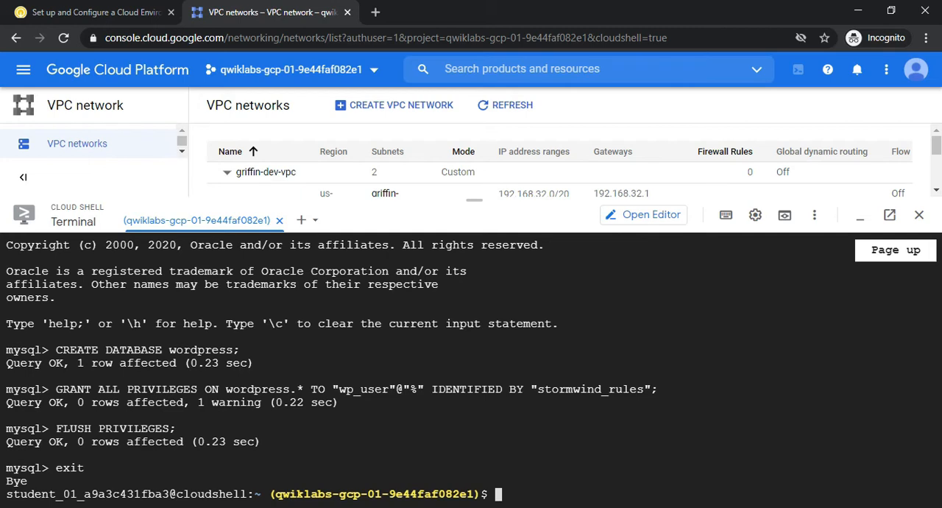
key("ctrl+v")
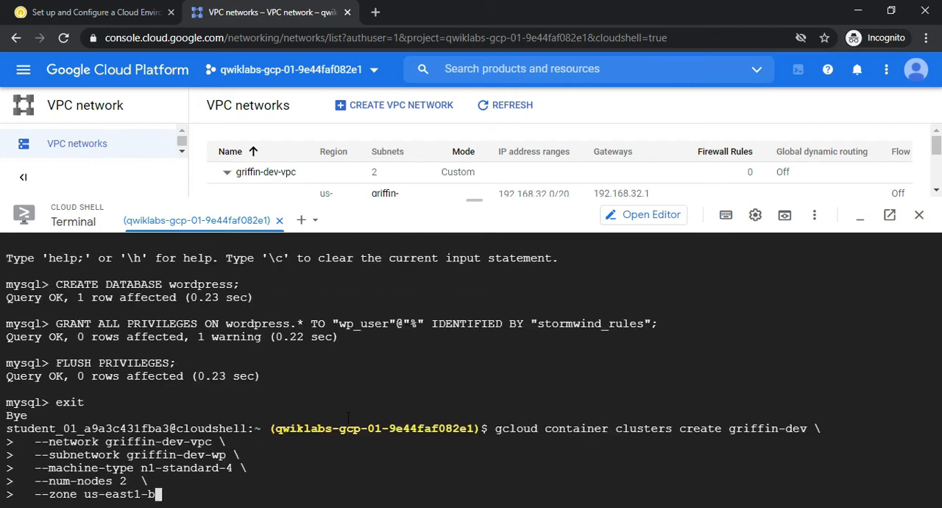
key("Return")
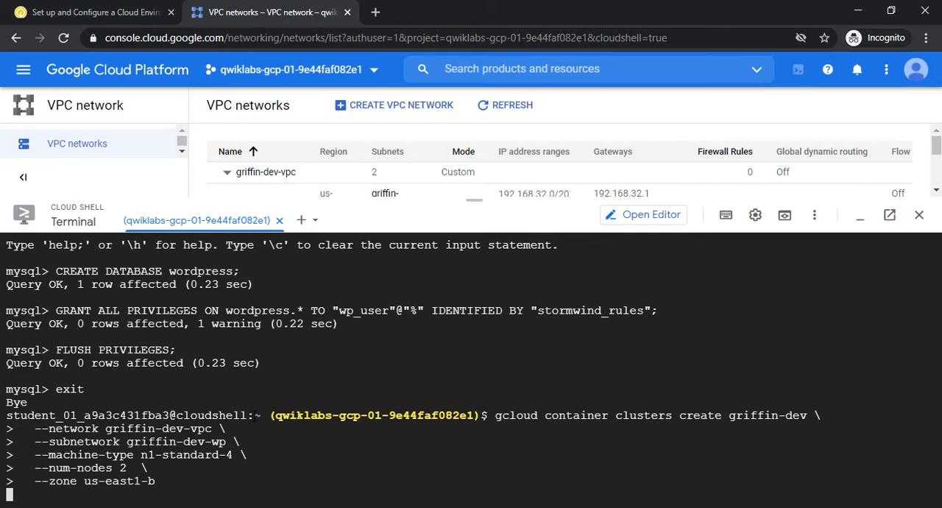
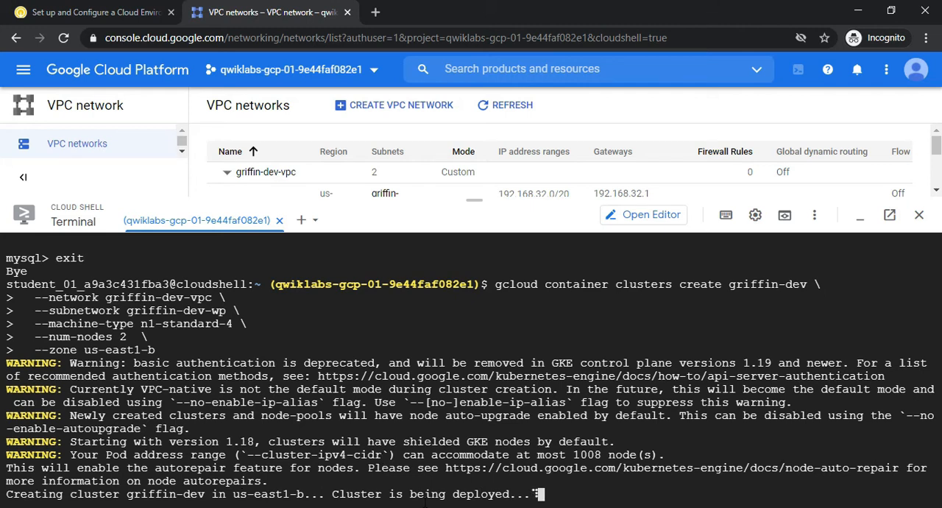
Check the Create Kubernetes cluster checkpoint on the lab page against the deployment running in Cloud Shell
left_click(58, 13)
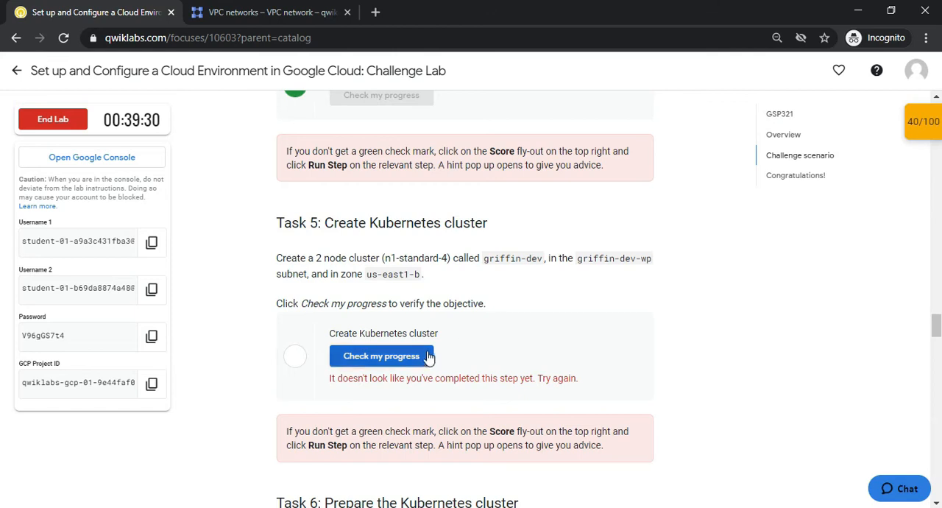
left_click(279, 12)
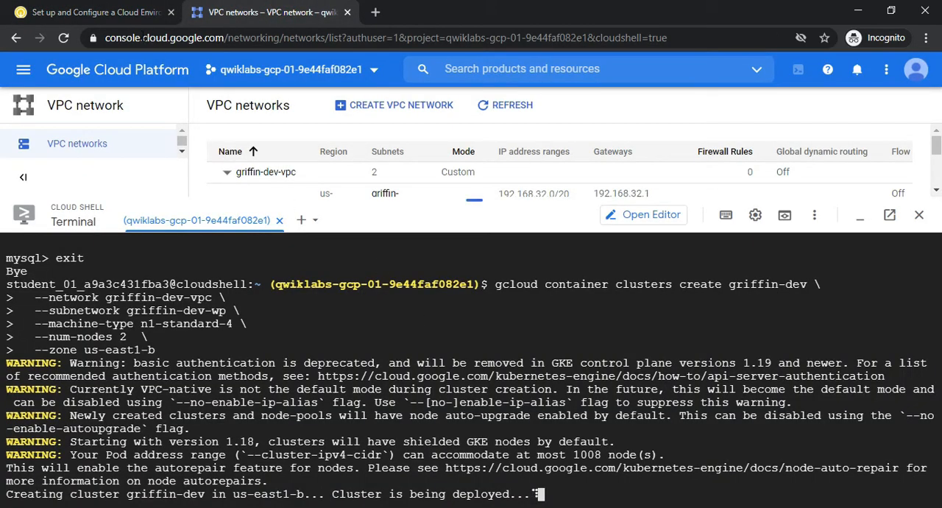
left_click(117, 13)
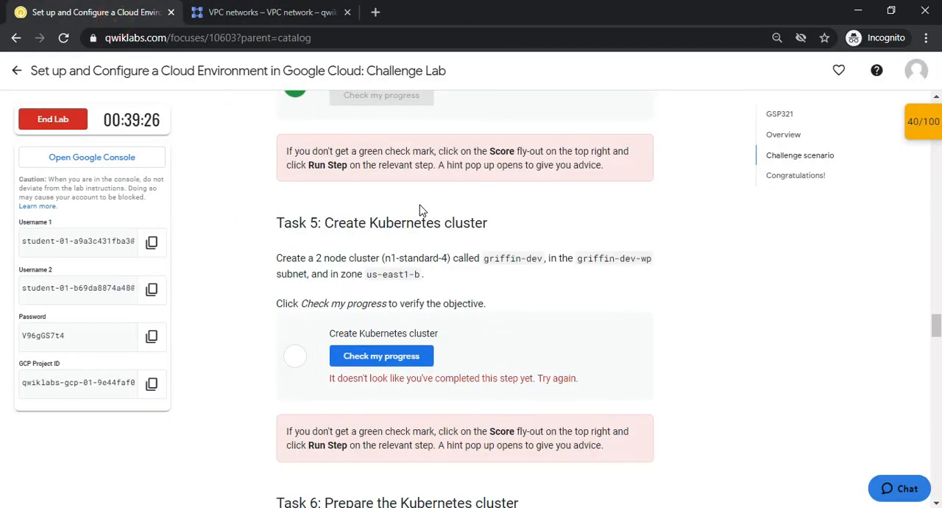
Copy the griffin-dev get-credentials and cd ~/ commands from the GitHub file and return to Cloud Shell
key("alt+Tab")
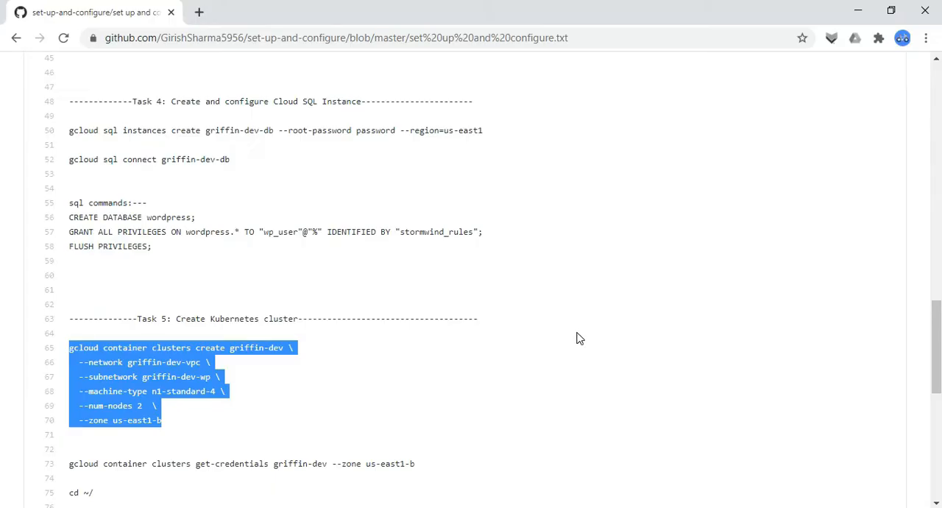
scroll(5, 327, "down", 2)
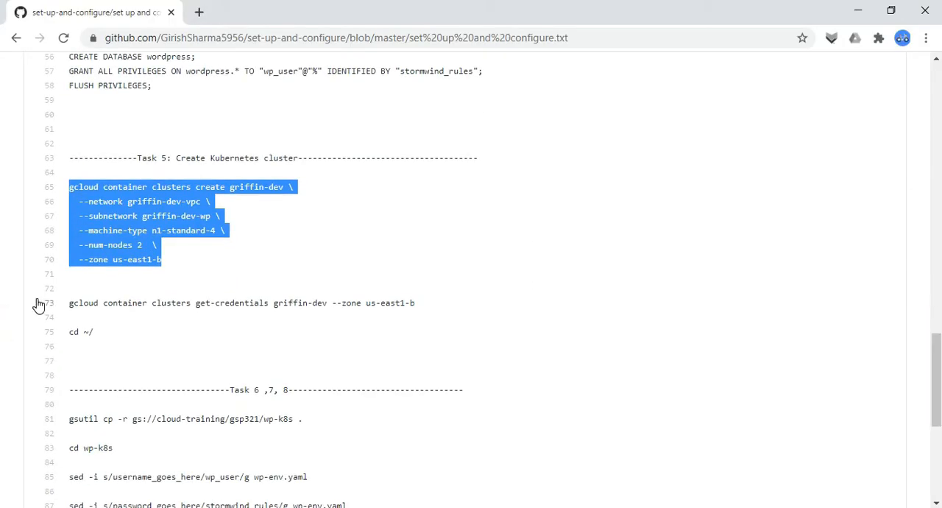
left_click_drag(69, 302, 319, 356)
key("alt+Tab")
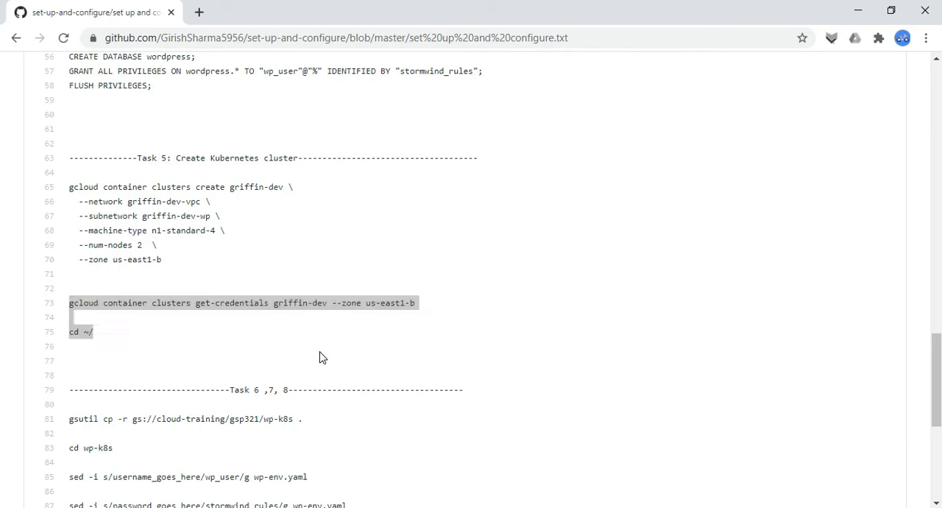
left_click(340, 5)
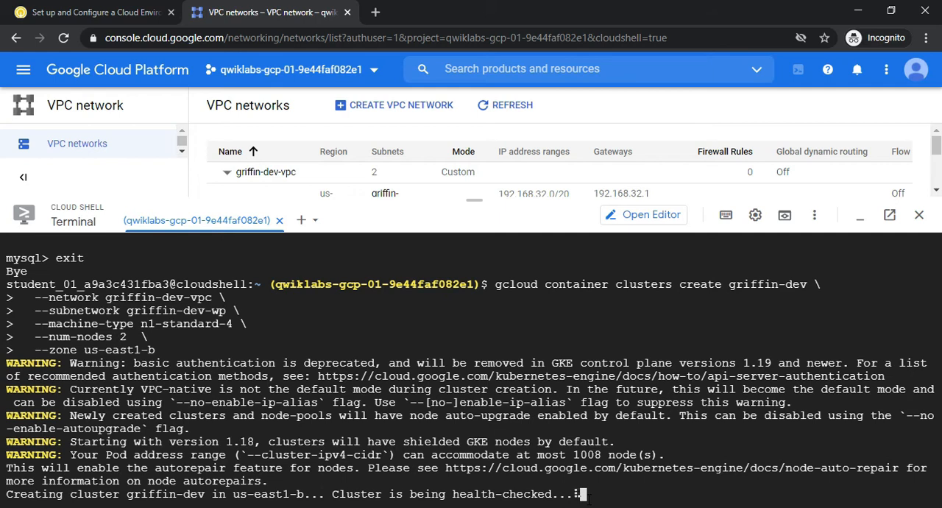
Review the network, subnetwork, machine type and zone values of the cluster creation command in the terminal
left_click_drag(107, 297, 153, 310)
left_click(182, 296)
left_click(75, 320)
left_click(101, 315)
left_click_drag(140, 324, 220, 323)
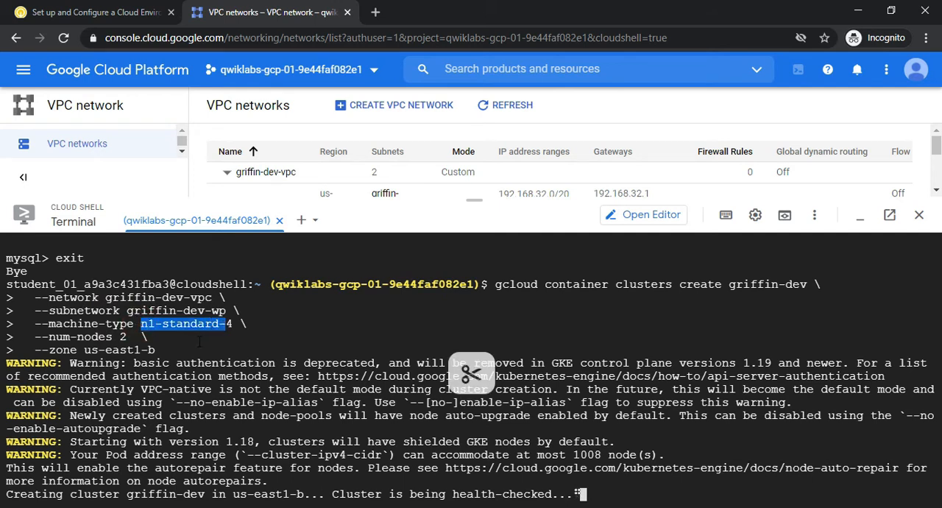
left_click(199, 340)
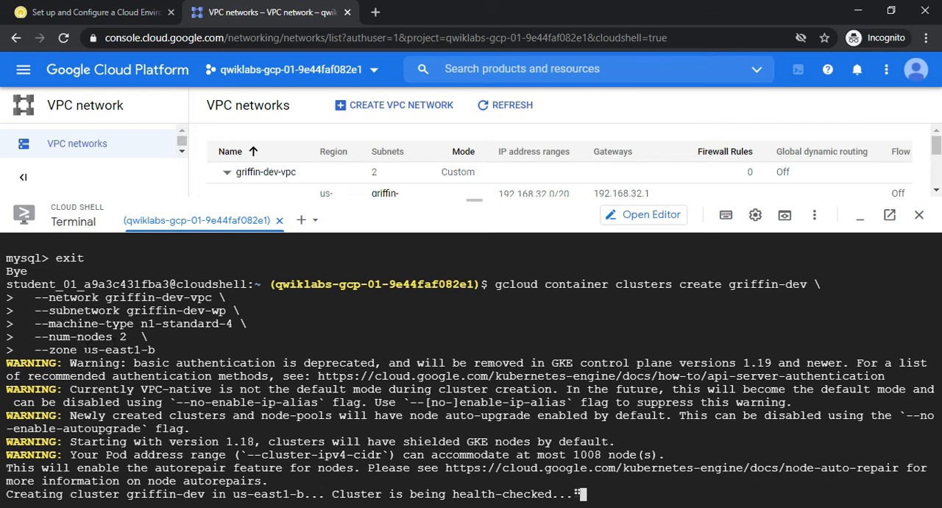
double_click(86, 350)
key("ctrl+c")
left_click(167, 349)
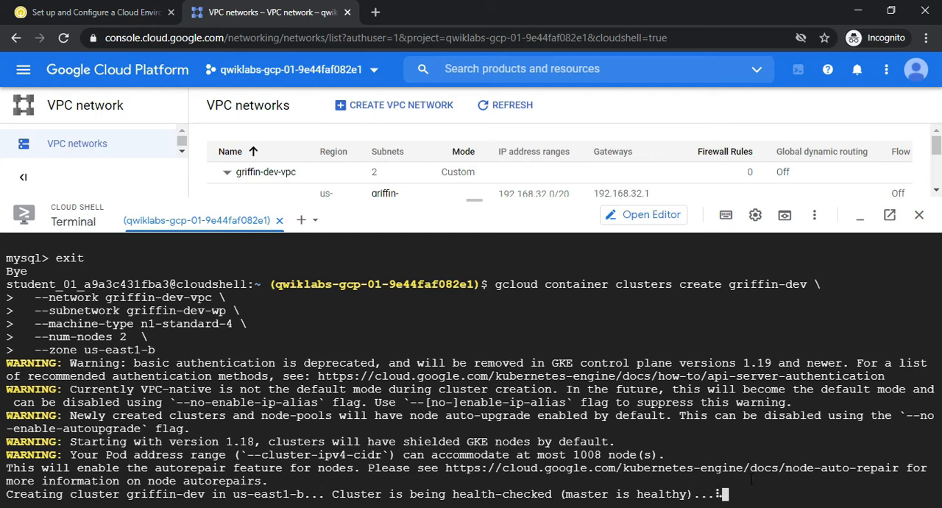
left_click(118, 12)
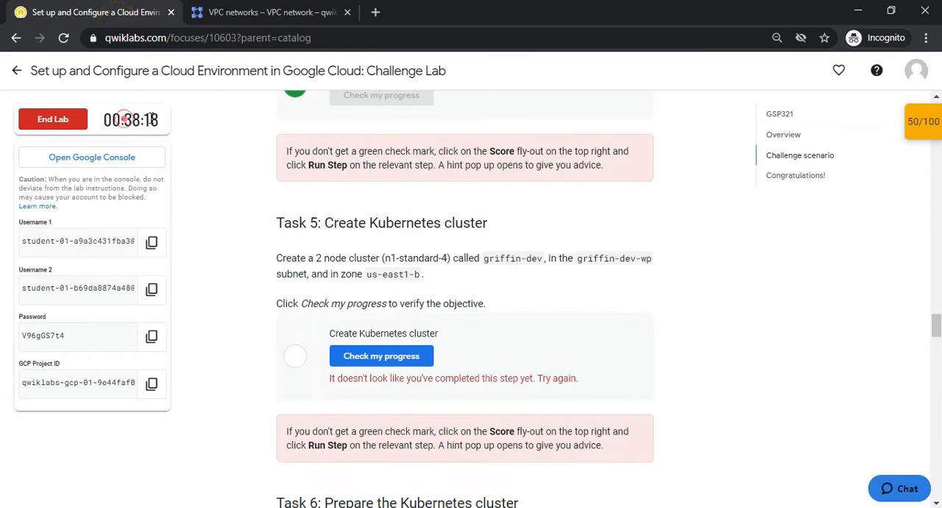
left_click(287, 12)
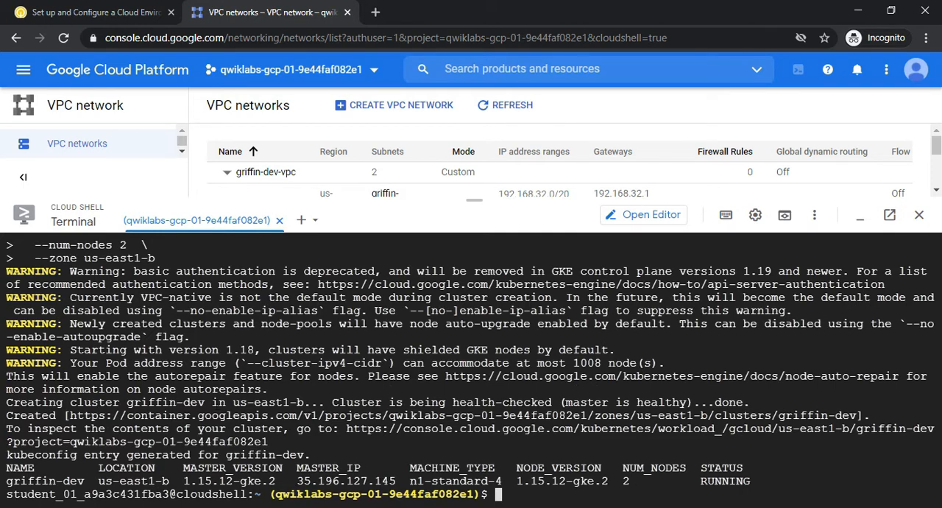
left_click(100, 13)
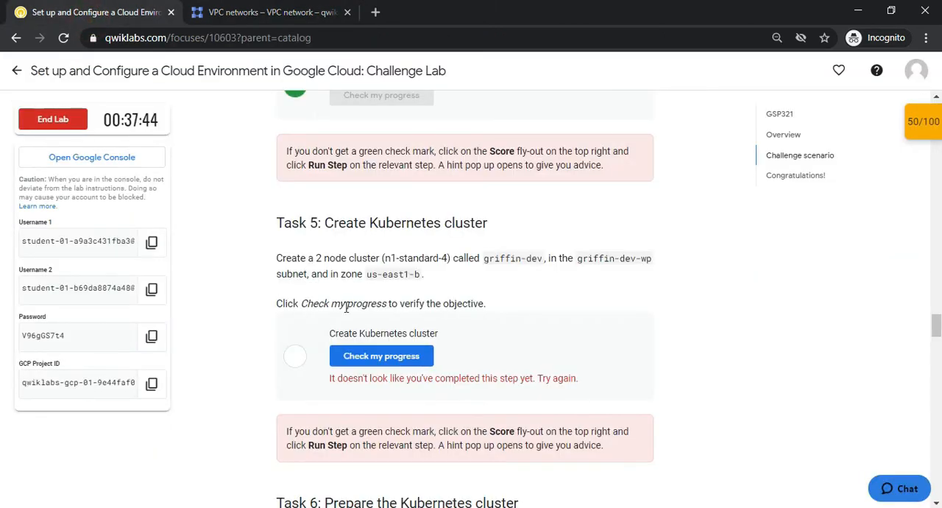
left_click(293, 18)
key("ctrl+v")
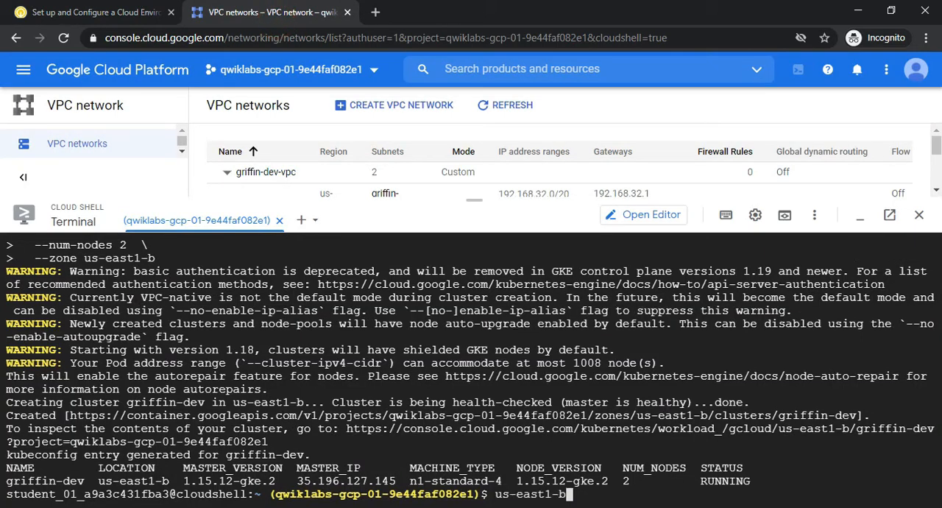
key("BackSpace")
key("BackSpace")
key("BackSpace")
key("BackSpace")
key("BackSpace")
key("BackSpace")
key("BackSpace")
key("BackSpace")
key("BackSpace")
key("BackSpace")
Copy the get-credentials command for griffin-dev in zone us-east1-b from the GitHub file and run it in Cloud Shell
key("alt+Tab")
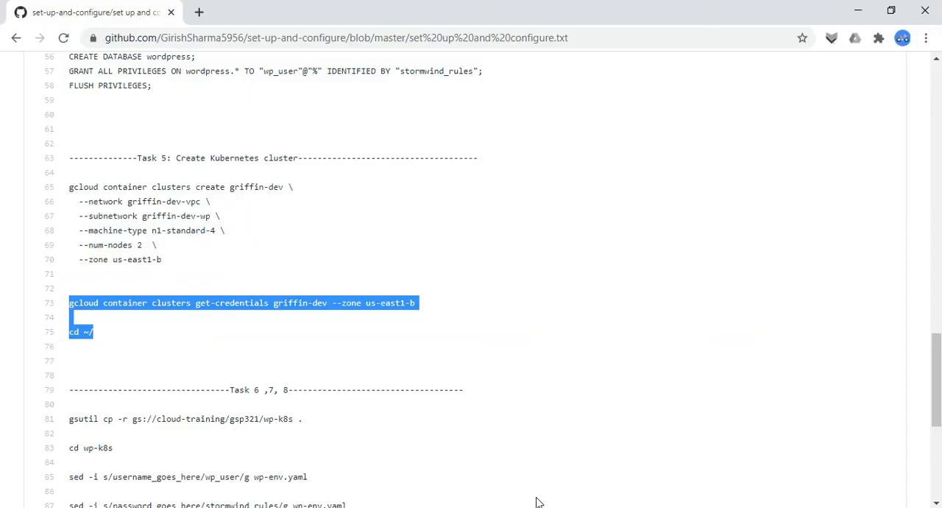
left_click(62, 310)
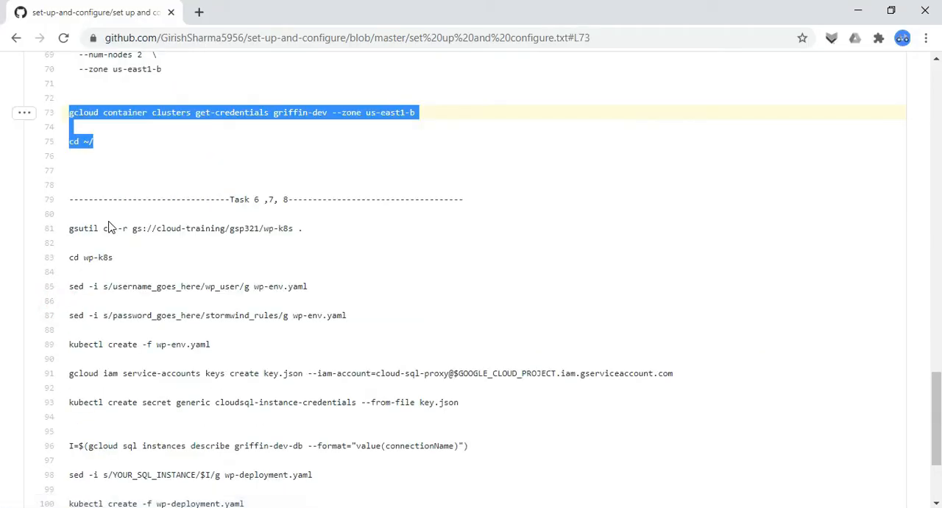
left_click(99, 128)
left_click_drag(67, 111, 438, 119)
key("ctrl+c")
key("alt+Tab")
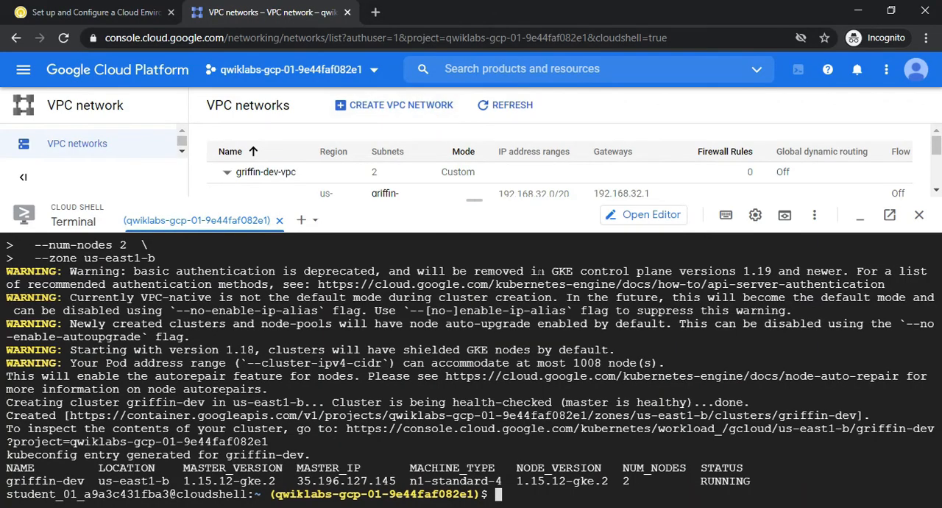
key("ctrl+v")
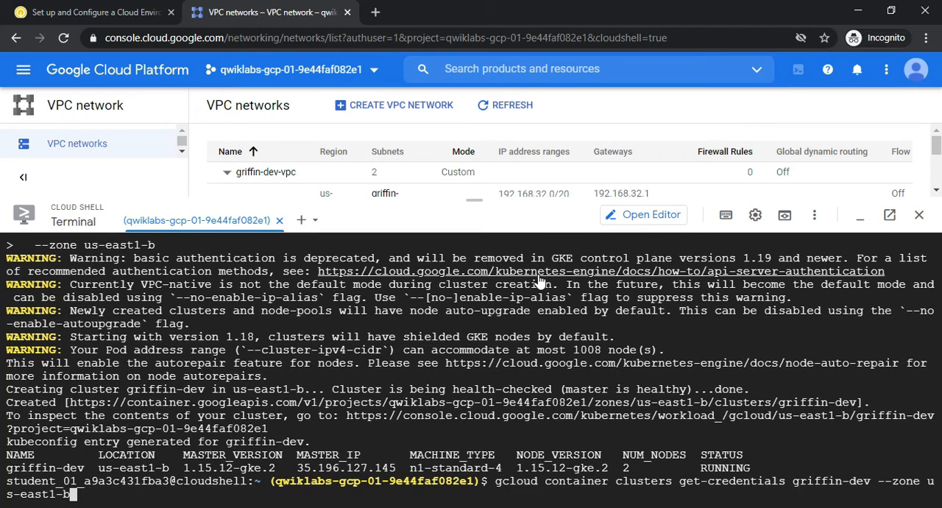
key("Return")
Copy the cd ~/ command from the GitHub file and run it in Cloud Shell to go to the home directory
left_click(92, 13)
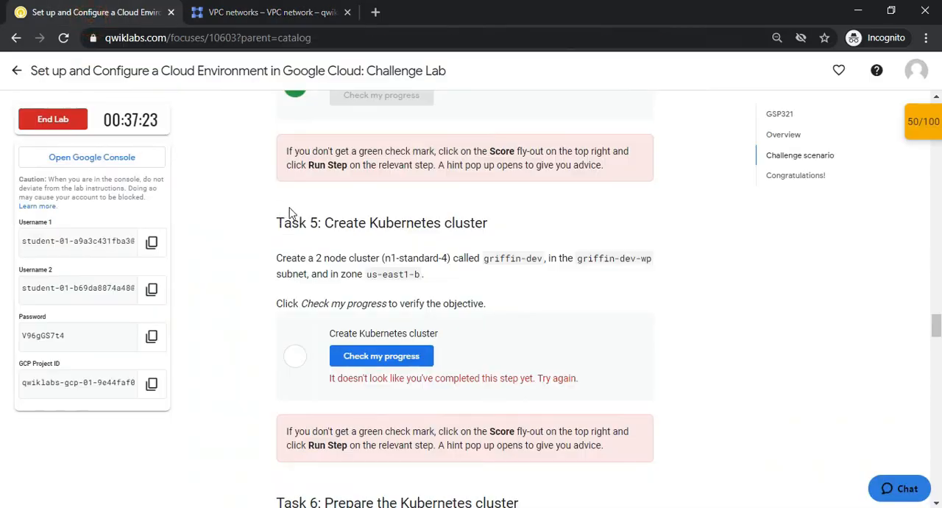
left_click(273, 12)
key("alt+Tab")
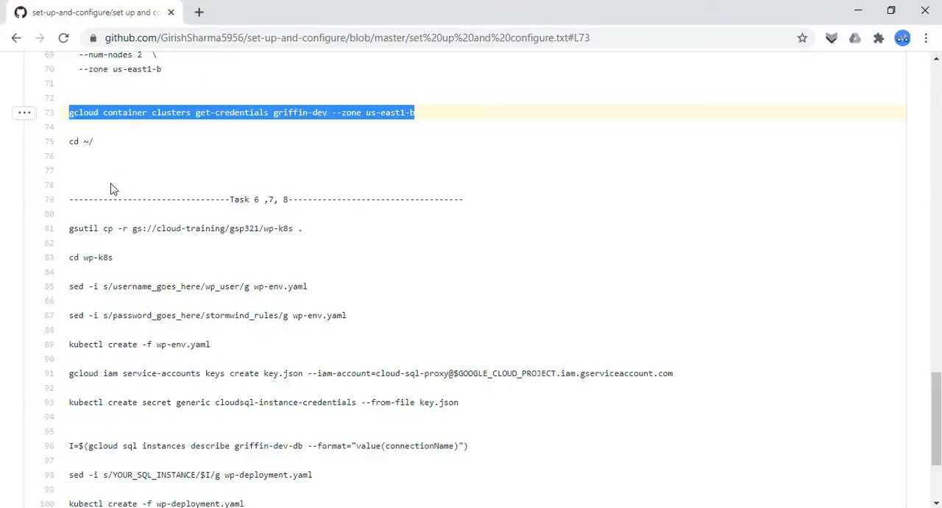
left_click_drag(70, 147, 103, 149)
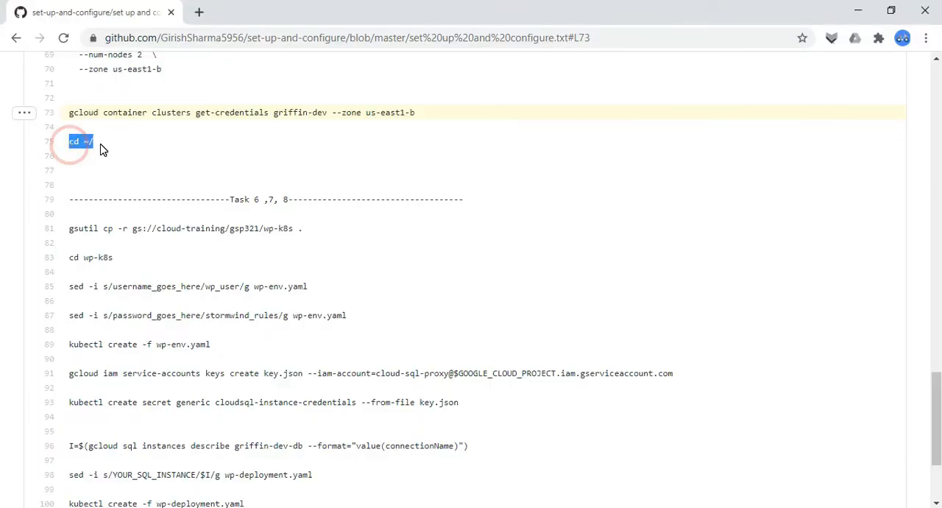
key("alt+Tab")
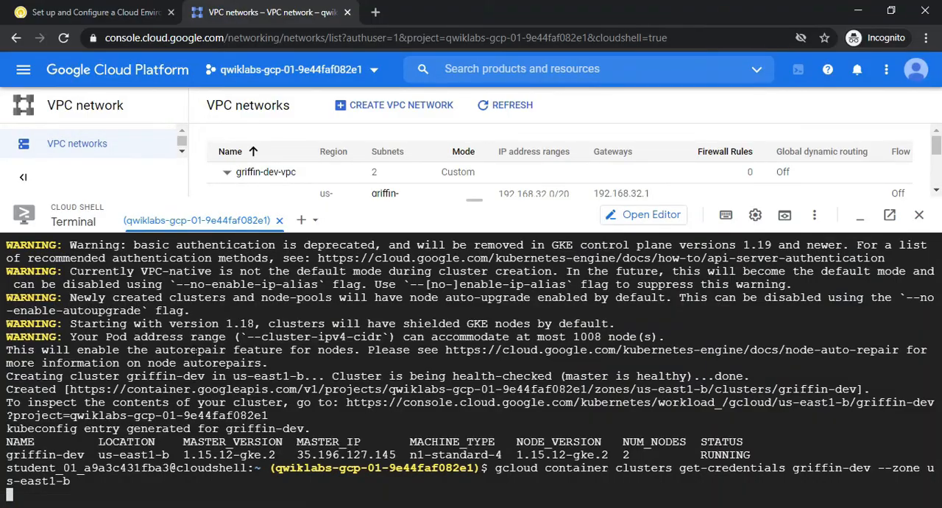
left_click(244, 16)
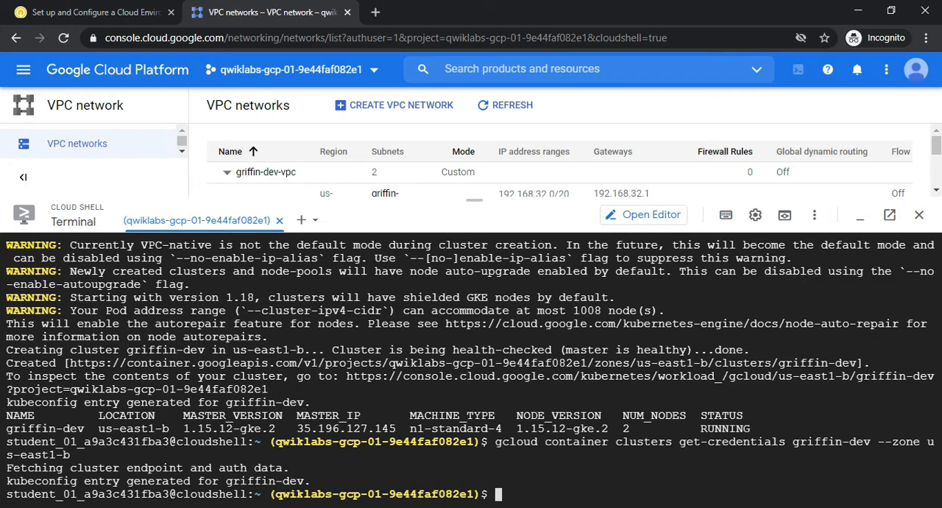
key("Page_Up")
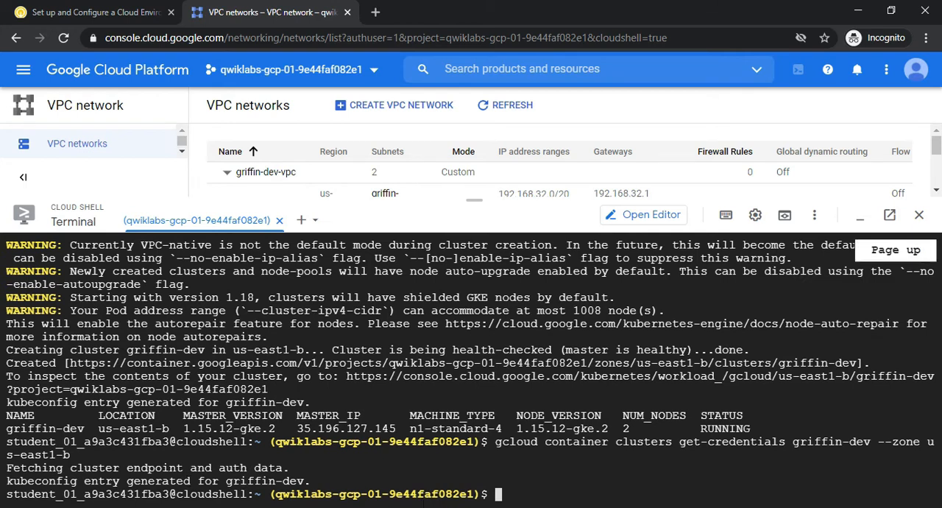
type("cd ~/")
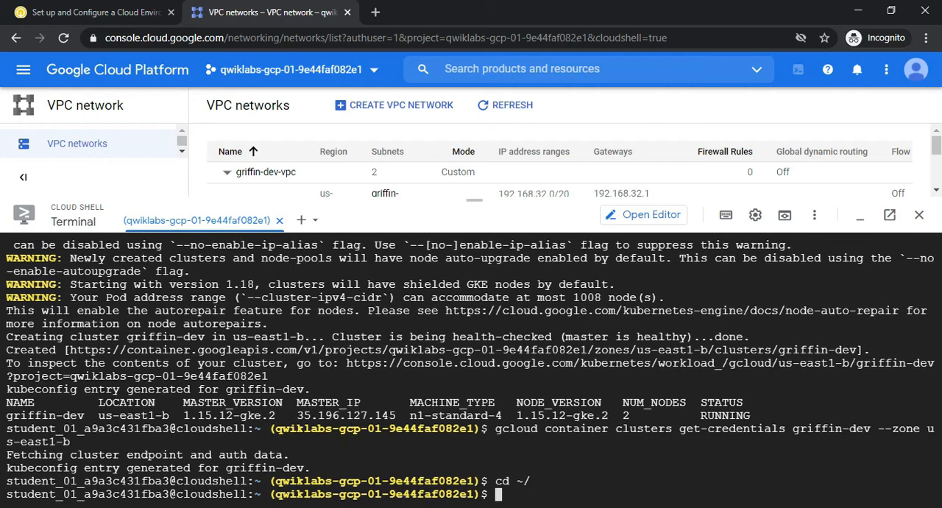
Check progress for the Create Kubernetes cluster checkpoint on the lab page and go to the Task 6 instructions
left_click(93, 12)
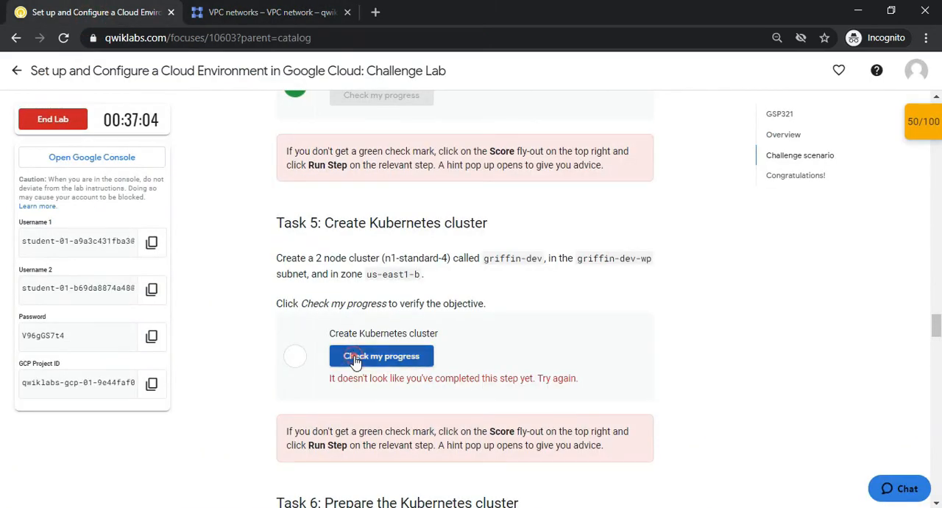
left_click_drag(936, 325, 937, 333)
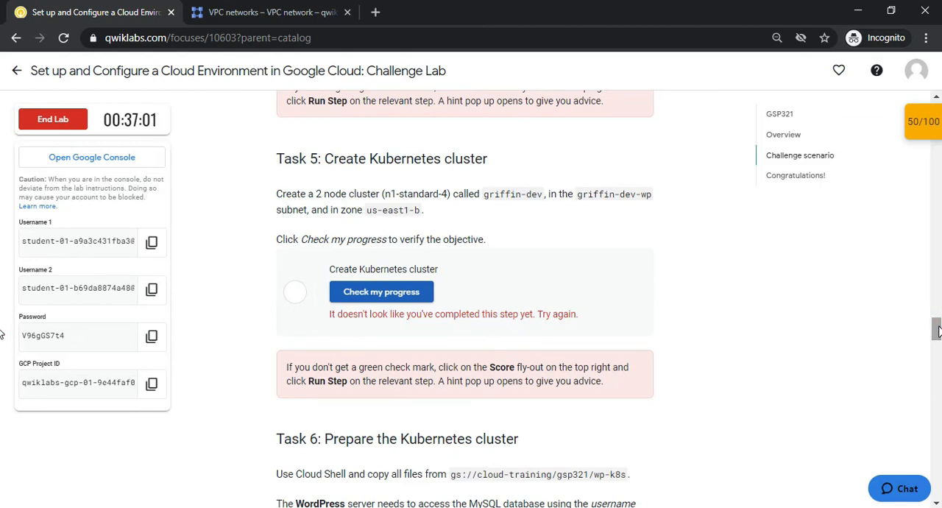
left_click_drag(937, 332, 938, 343)
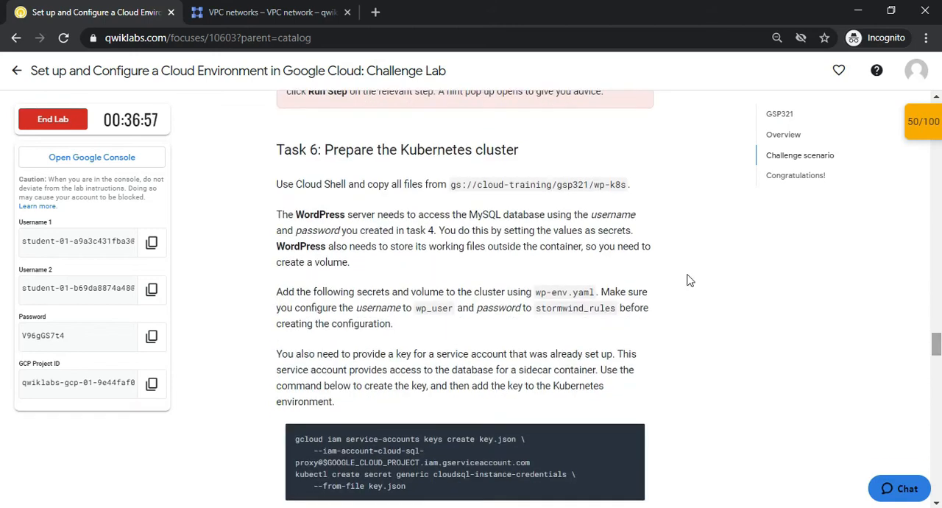
left_click(941, 356)
Copy the Task 6 commands from the GitHub file, from the gsutil copy through the two wp-env.yaml sed edits
key("alt+Tab")
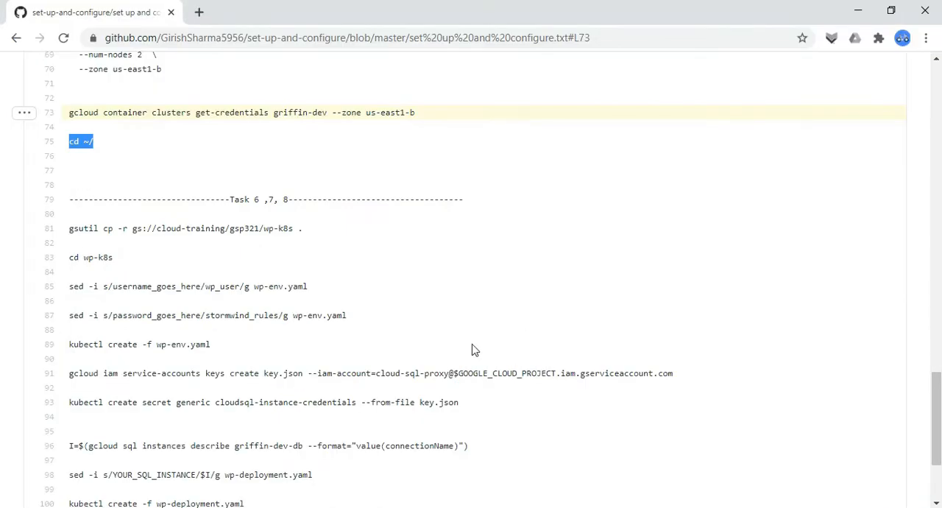
left_click(253, 242)
left_click_drag(69, 229, 339, 143)
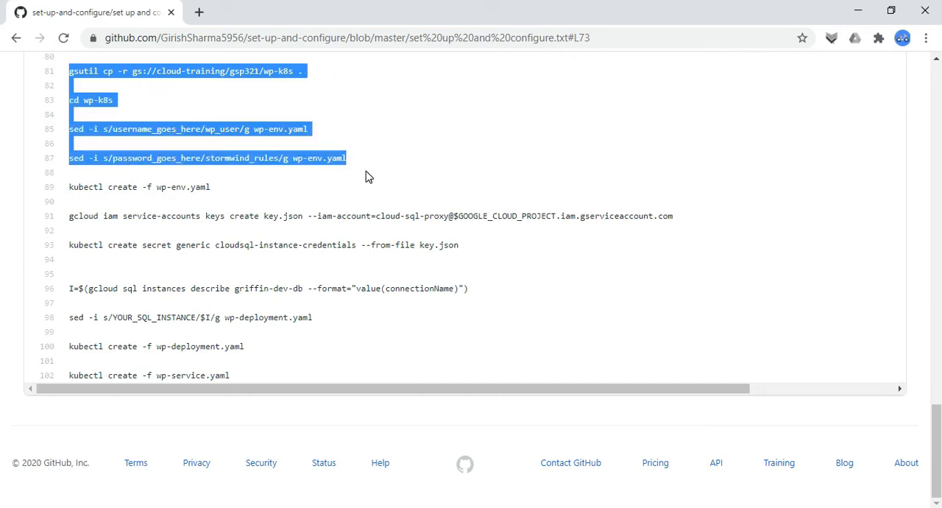
key("alt+Tab")
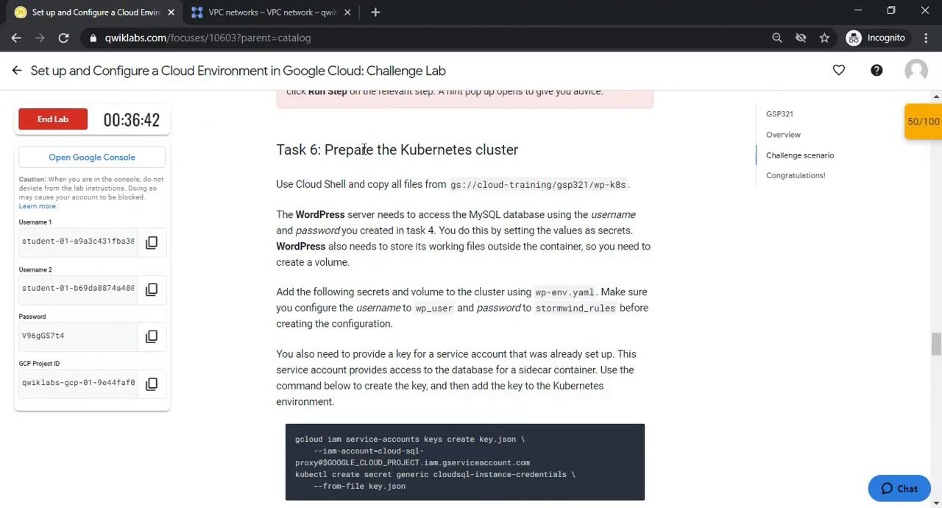
Run the copied commands in Cloud Shell to fetch wp-k8s, enter its folder, and set username wp_user and the database password in wp-env.yaml
left_click(272, 11)
key("Page_Up")
type("gsutil cp -r gs://cloud-training/gsp321/wp-k8s .")
key("Return")
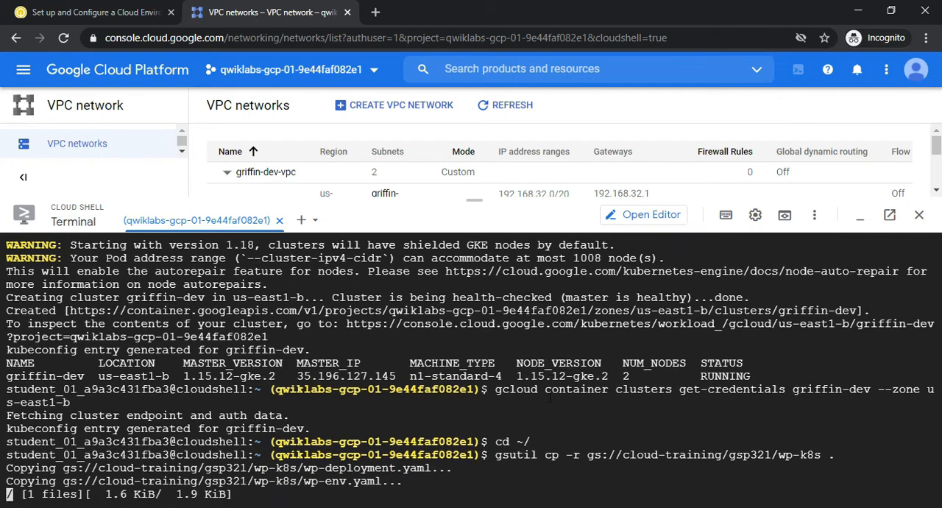
key("ctrl+v")
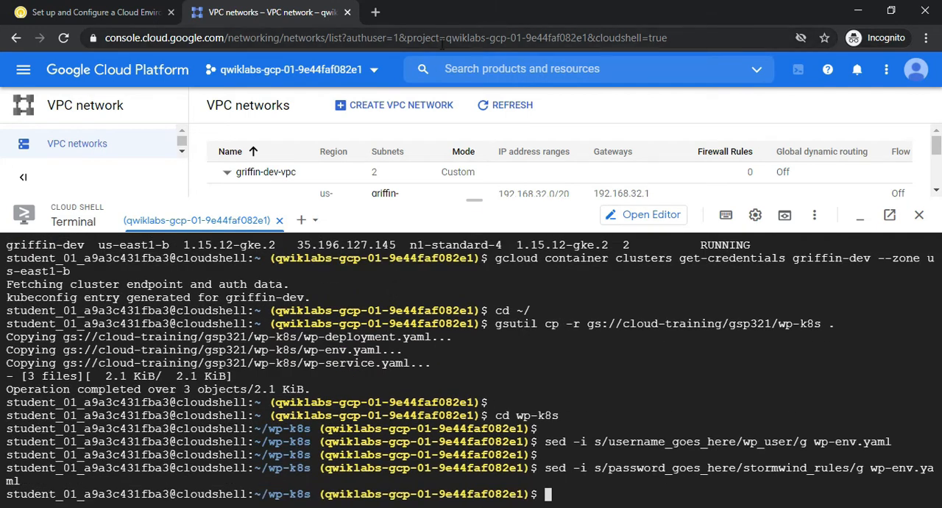
key("alt+Tab")
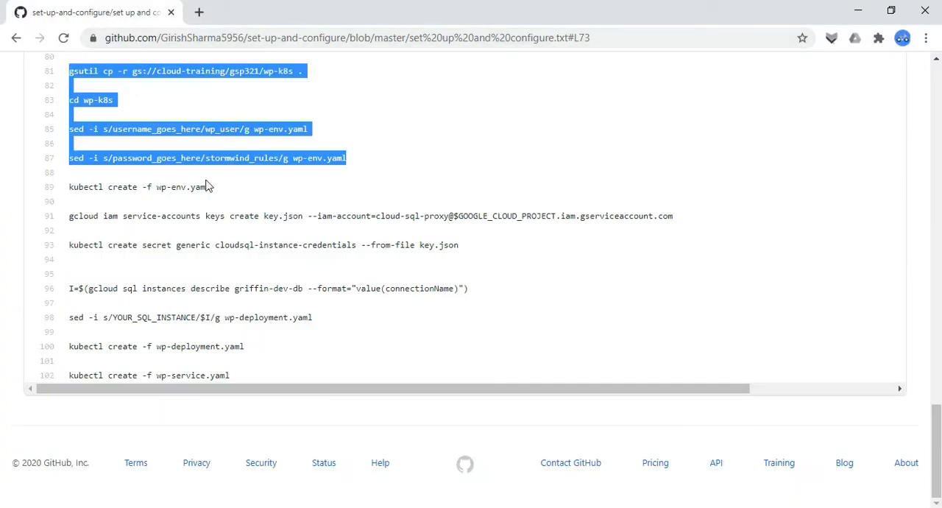
mouse_move(940, 422)
left_mouse_down()
mouse_move(941, 397)
mouse_move(938, 421)
left_mouse_up()
key("alt+Tab")
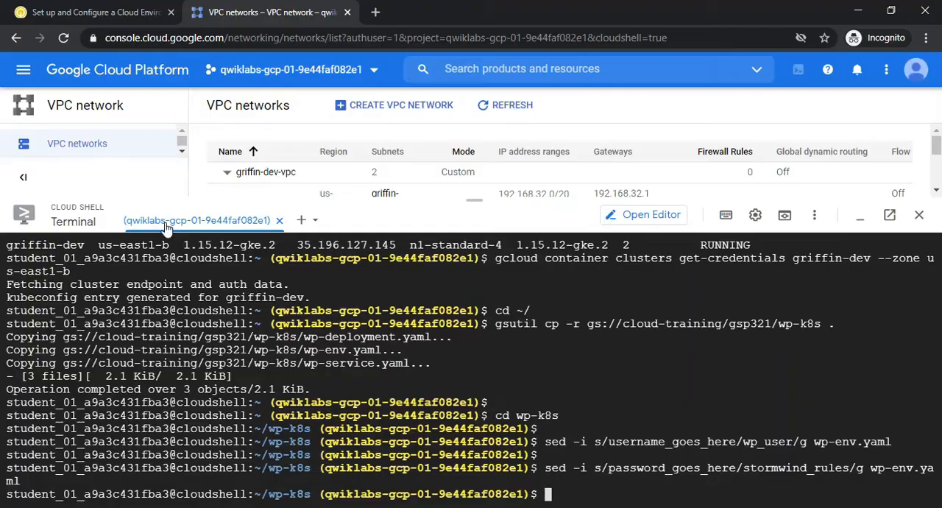
Copy the wp-env.yaml, key.json and cloudsql-instance-credentials commands from the GitHub file and run them in Cloud Shell
key("alt+Tab")
key("alt+Tab")
key("alt+Tab")
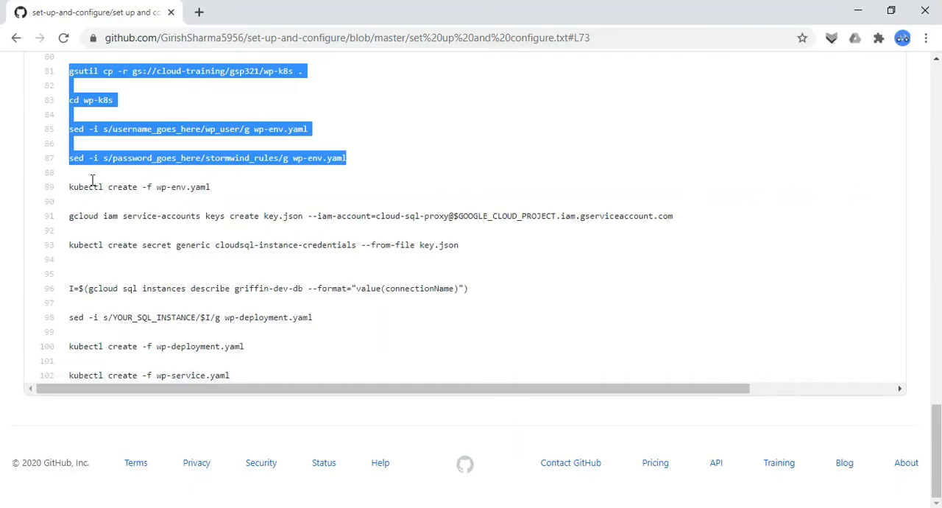
left_click(68, 188)
left_click_drag(68, 188, 501, 253)
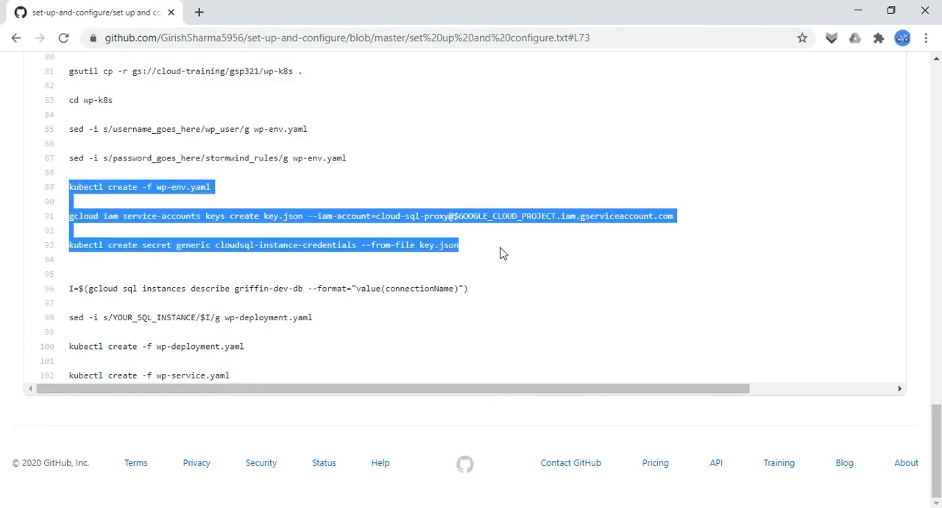
key("alt")
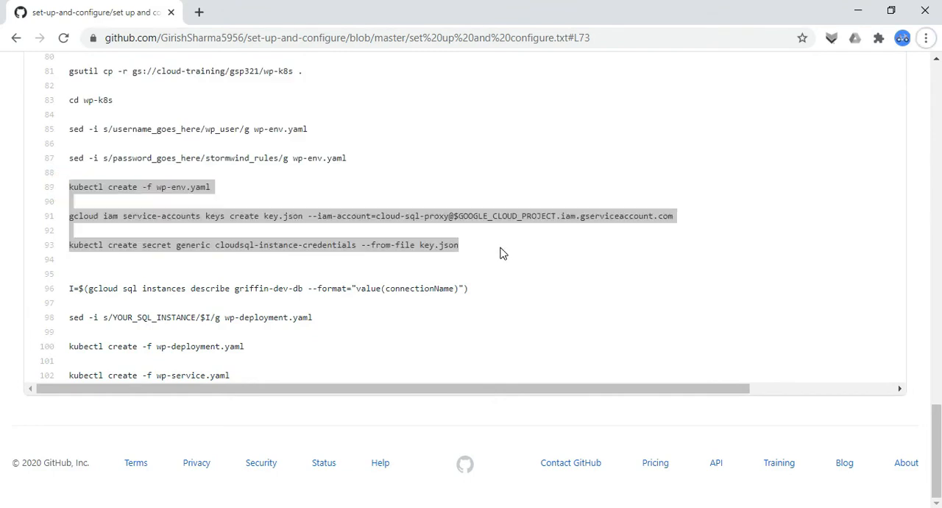
key("alt+Tab")
key("Page_Up")
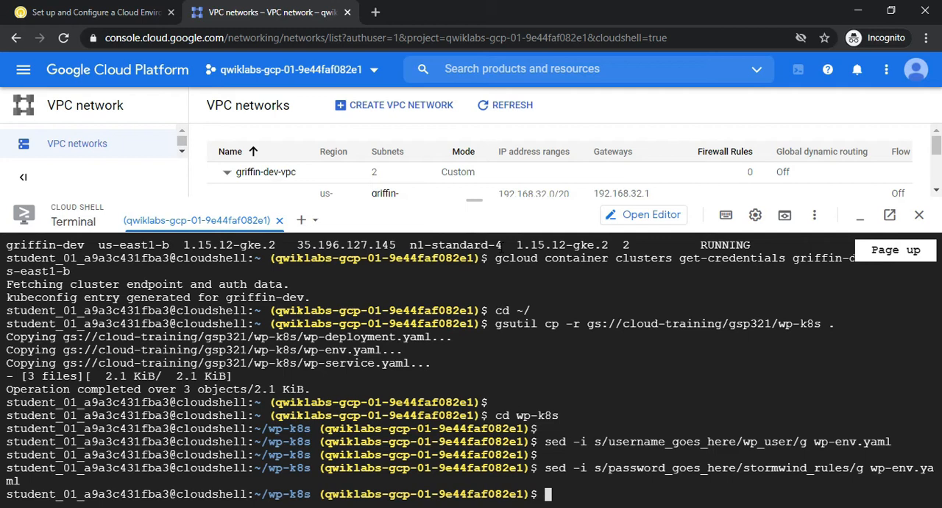
type("kubectl create -f wp-env.yaml")
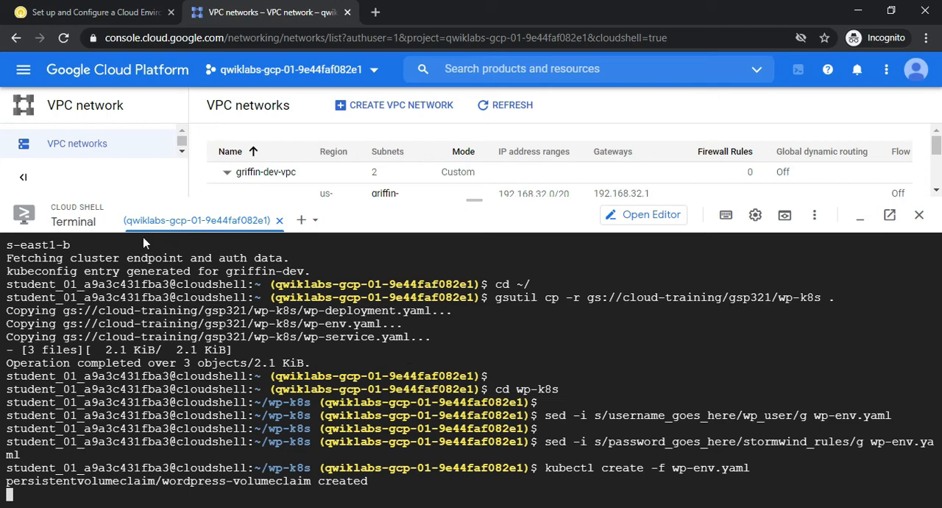
Copy the remaining GitHub commands and run them in Cloud Shell to set the SQL instance in wp-deployment.yaml and create the WordPress deployment and service
left_click(94, 6)
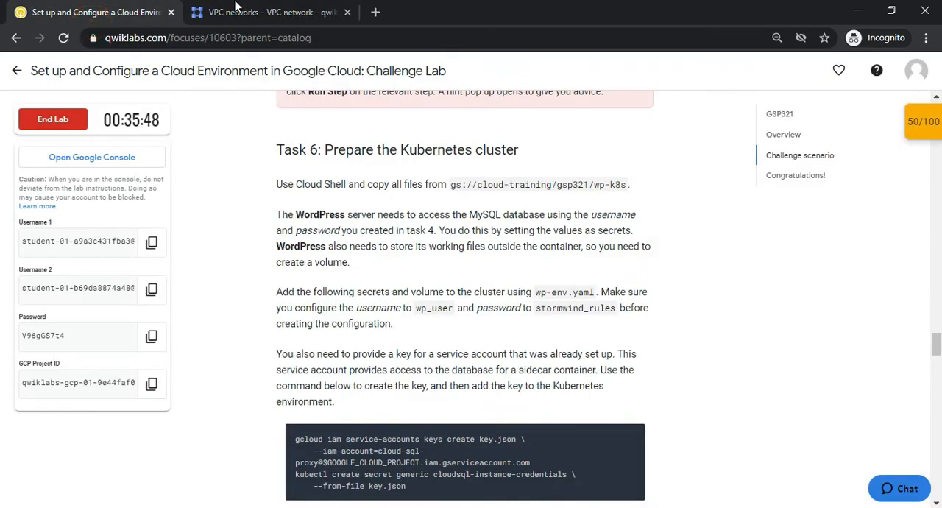
left_click(237, 8)
key("alt+Tab")
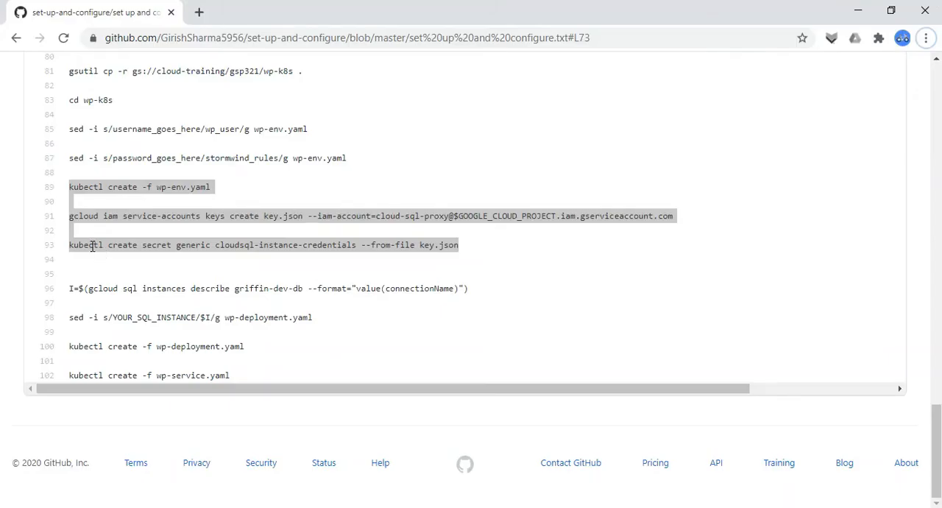
left_click_drag(68, 288, 286, 386)
key("alt+Tab")
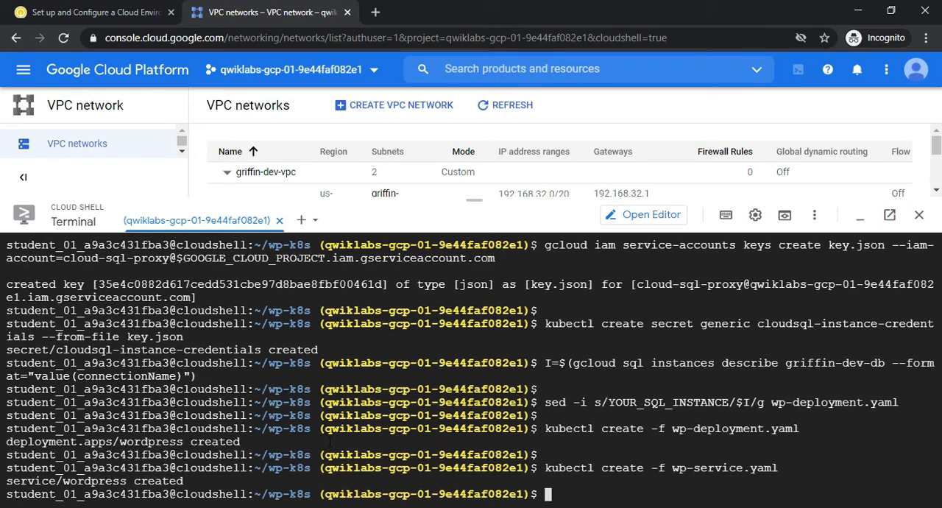
Check progress for the Prepare the Kubernetes cluster checkpoint on the lab page
left_click(66, 12)
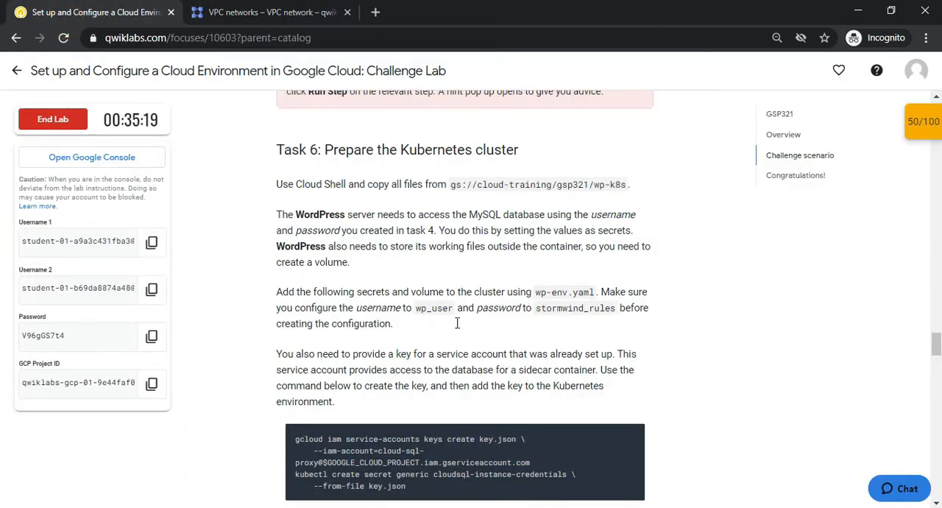
left_click_drag(936, 343, 936, 362)
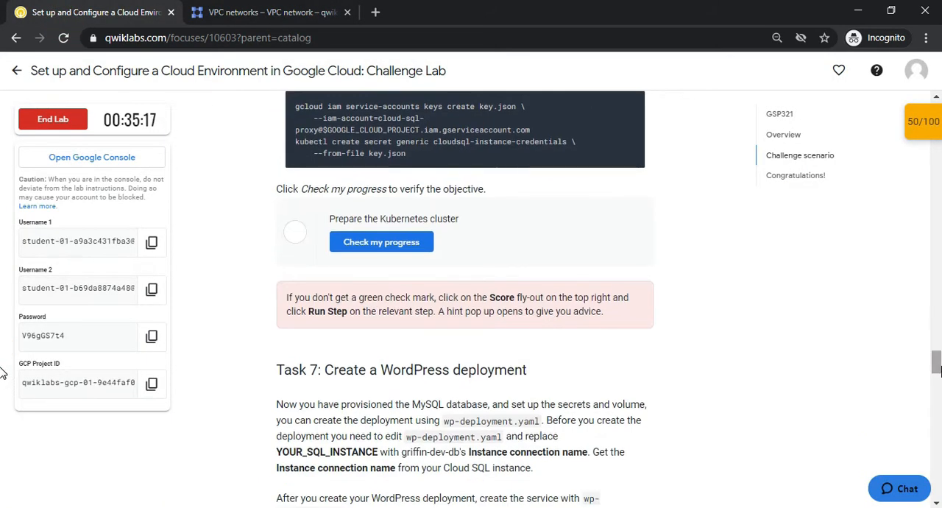
left_click(421, 242)
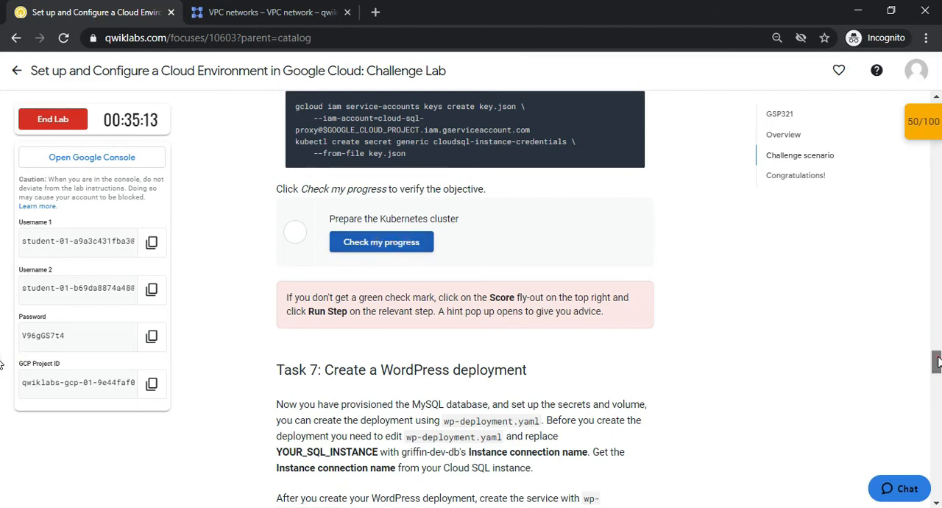
Check progress for the Create a WordPress deployment checkpoint under Task 7
left_click_drag(935, 360, 936, 400)
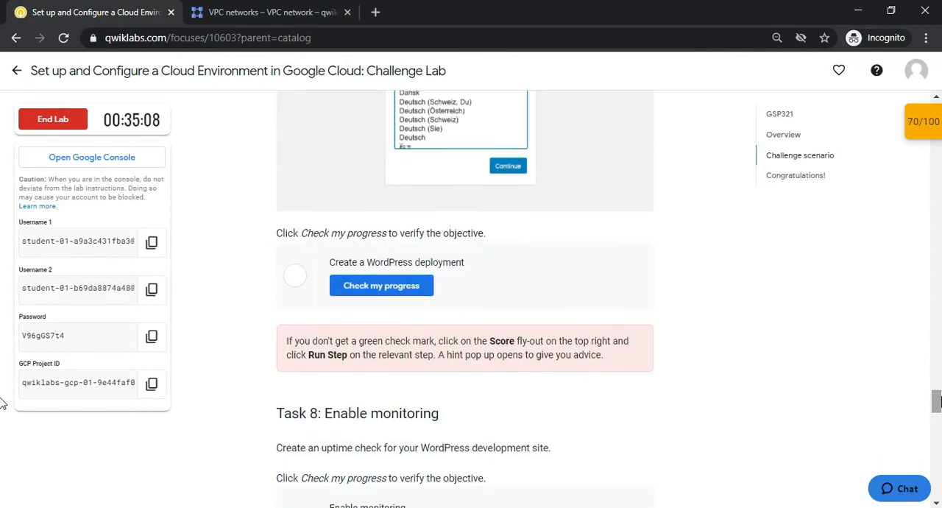
left_click(425, 291)
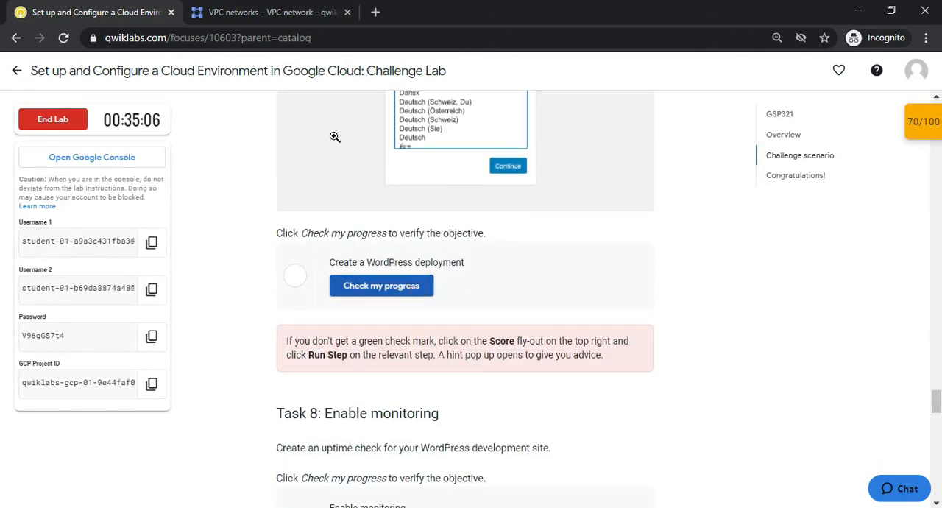
left_click(292, 11)
left_click(114, 8)
left_click(274, 9)
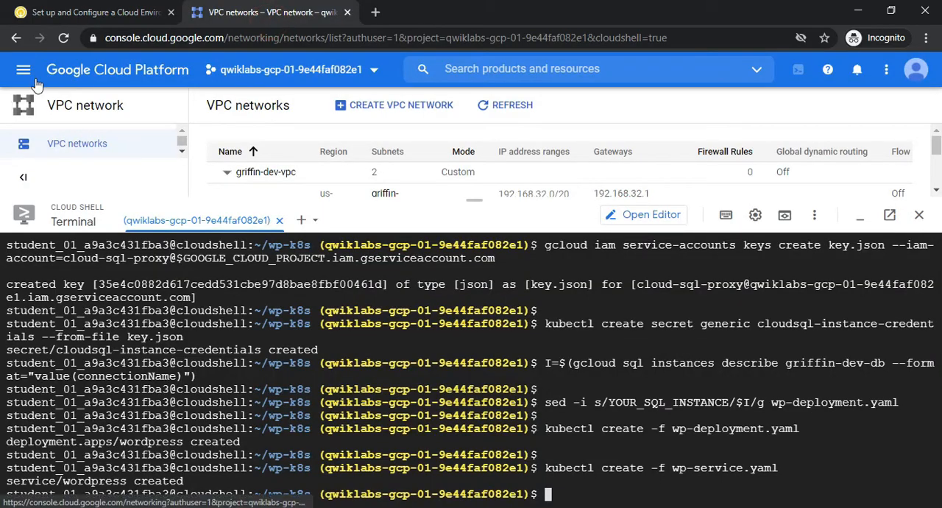
left_click(96, 12)
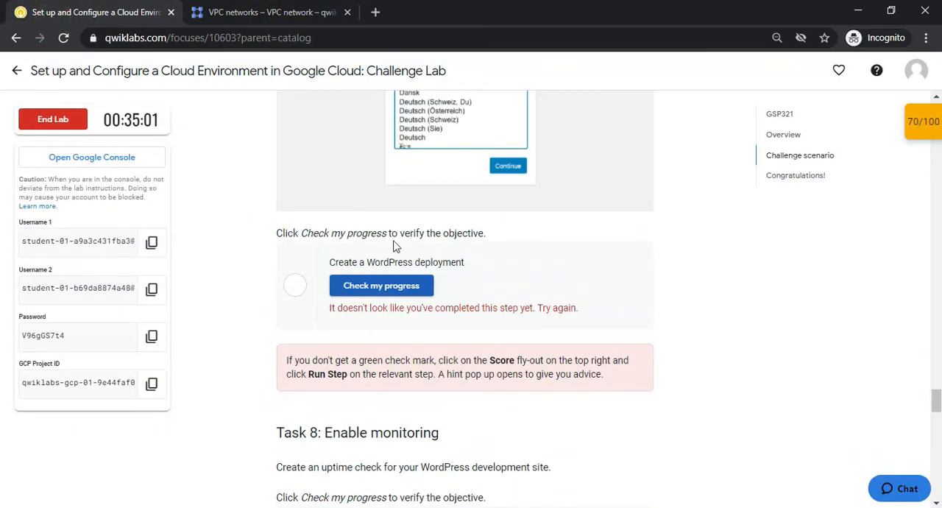
Open the Cloud Shell web preview on port 8080 and return to the Cloud console
left_click(234, 11)
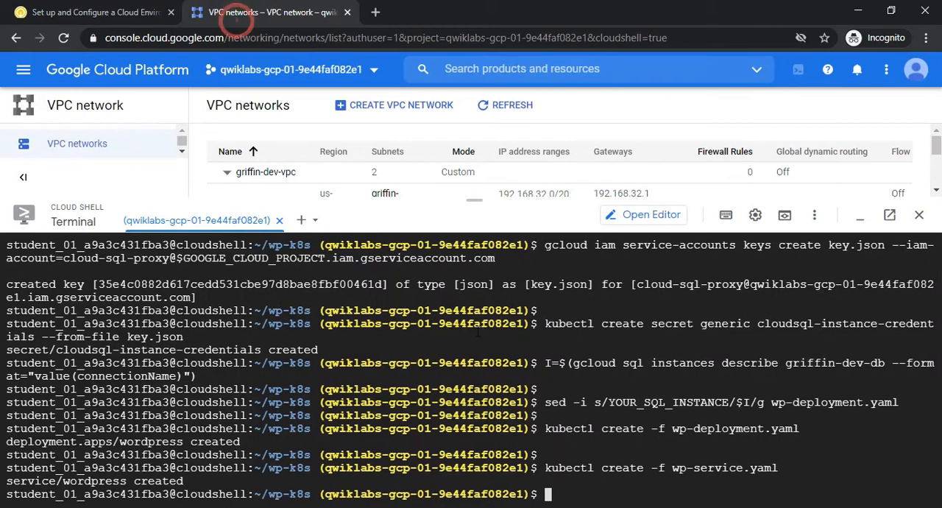
left_click(787, 223)
left_click(729, 244)
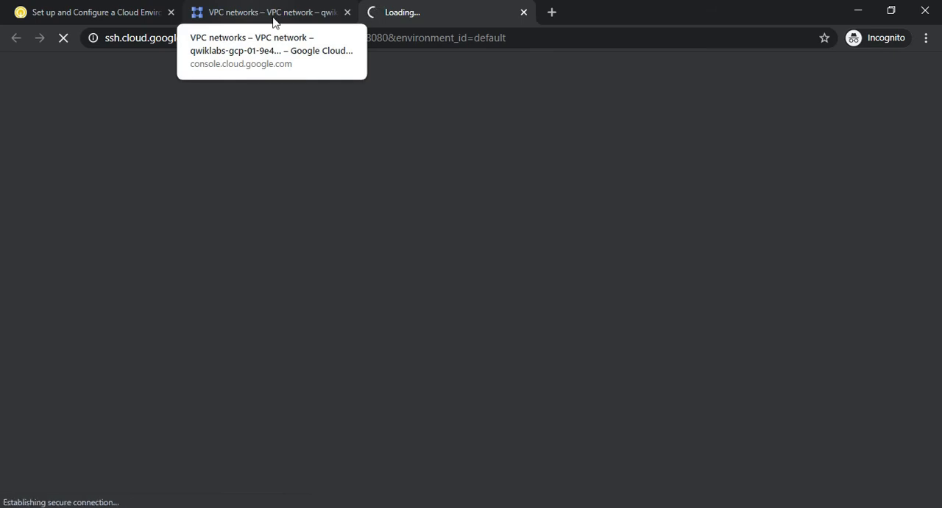
left_click(33, 11)
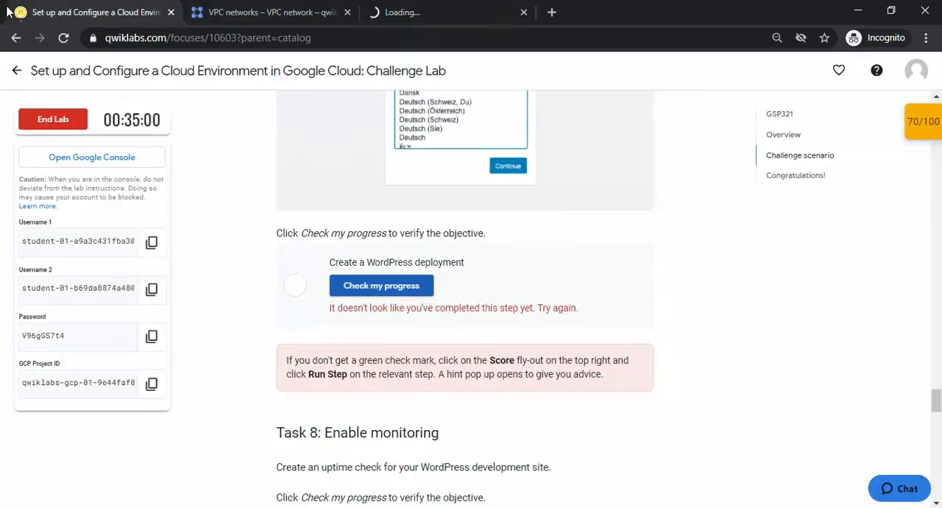
left_click(224, 12)
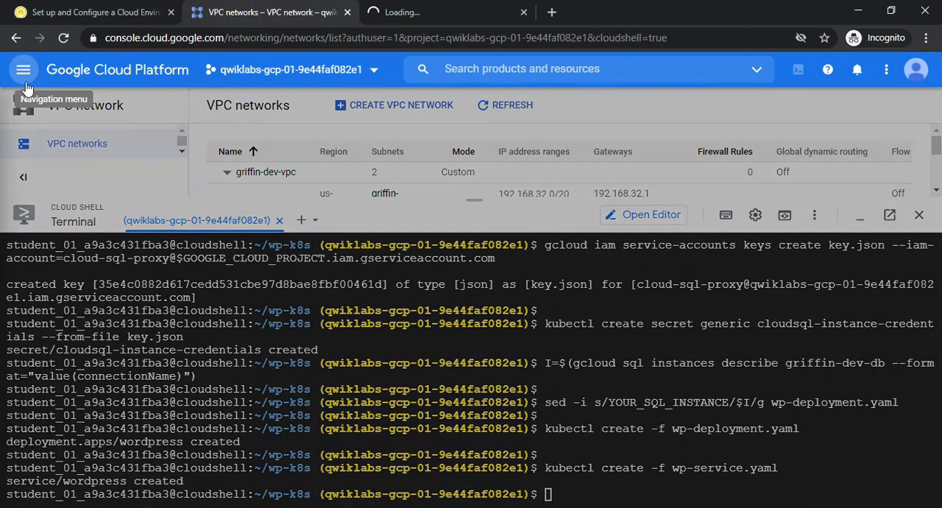
left_click(26, 87)
left_click_drag(211, 170, 212, 194)
mouse_move(115, 288)
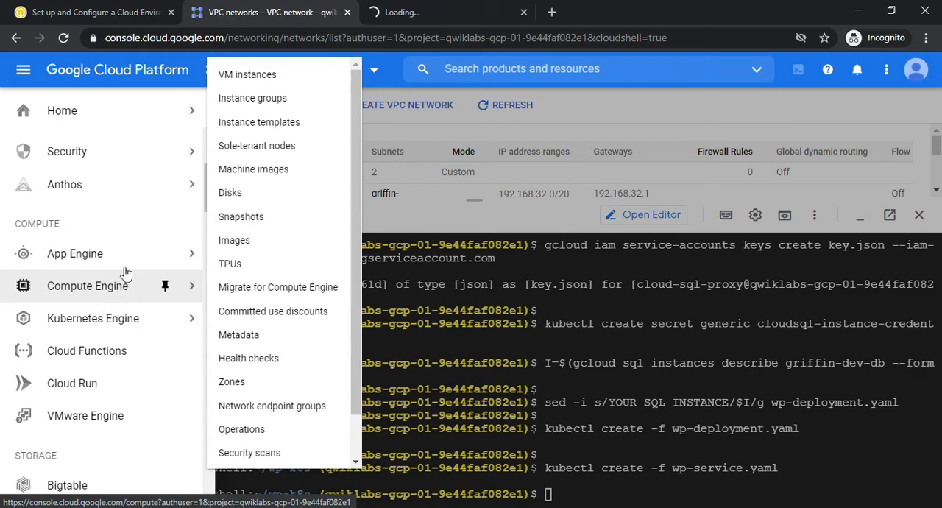
mouse_move(107, 316)
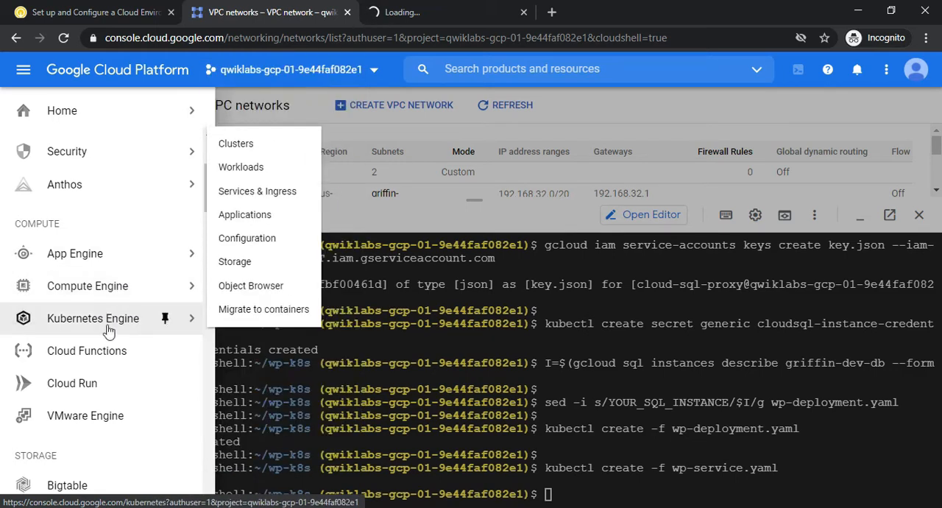
left_click(86, 9)
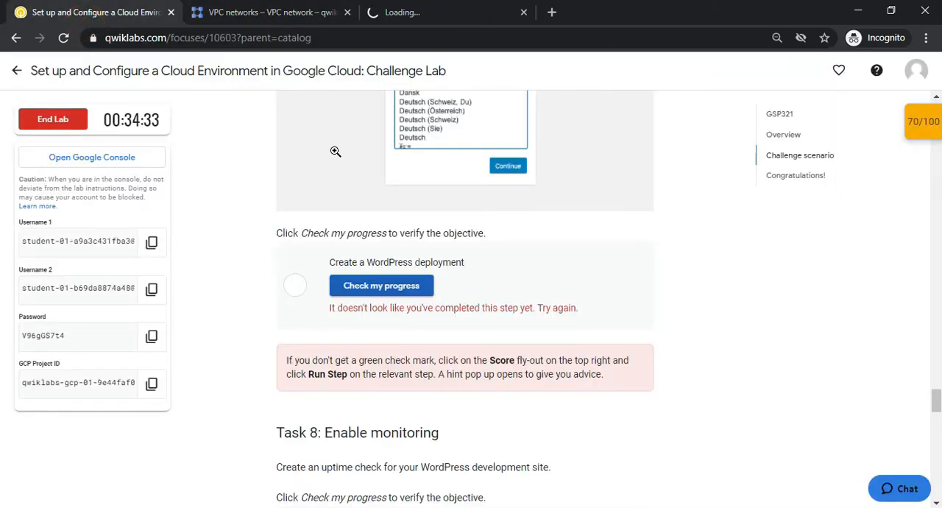
left_click(409, 10)
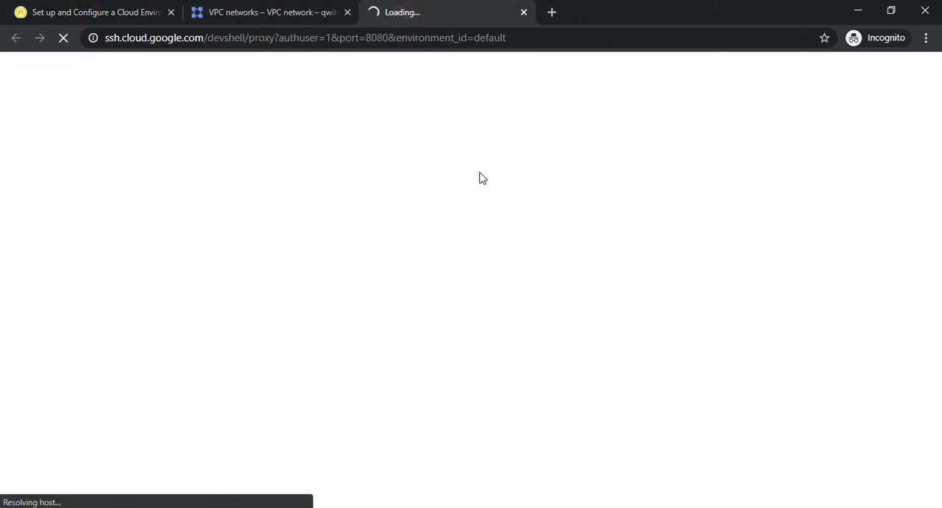
left_click(297, 22)
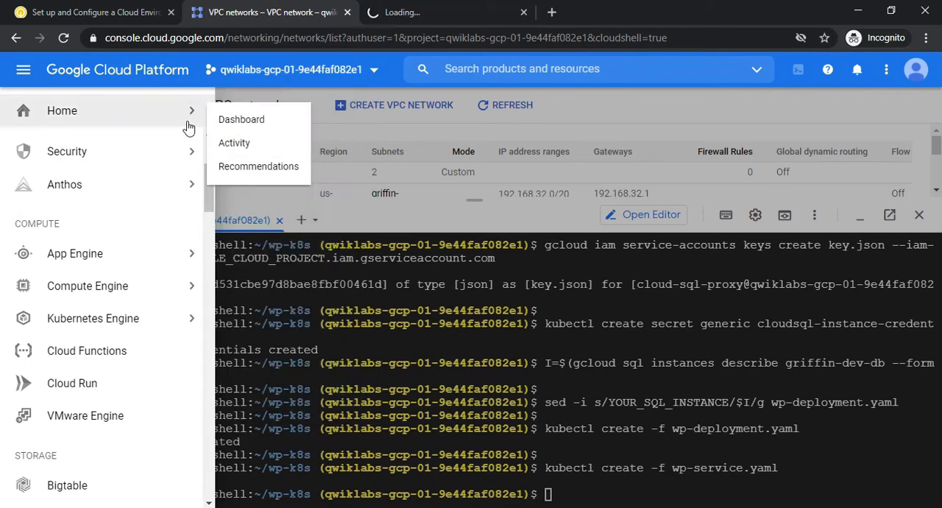
Read the Task 7 instructions, examine the port 8080 preview page, and return to the Cloud Shell prompt
left_click(81, 11)
left_click_drag(937, 401, 937, 373)
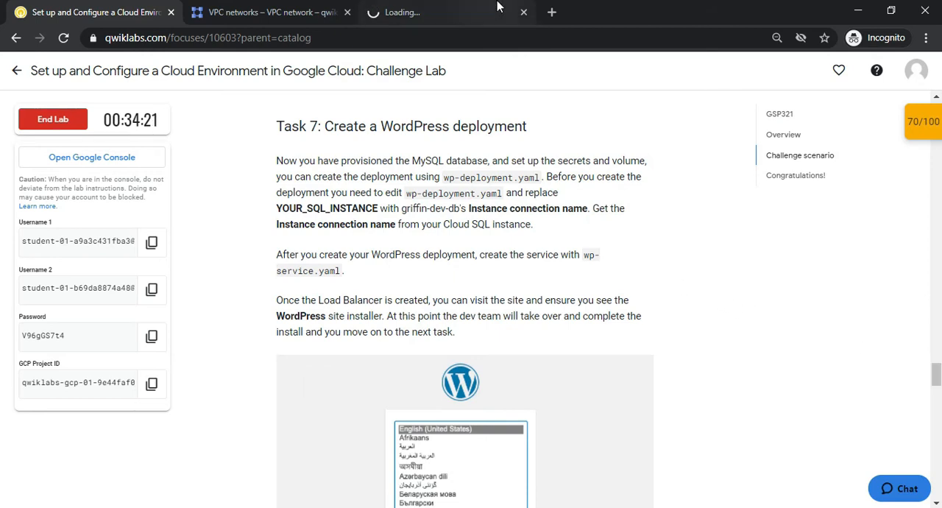
left_click(383, 6)
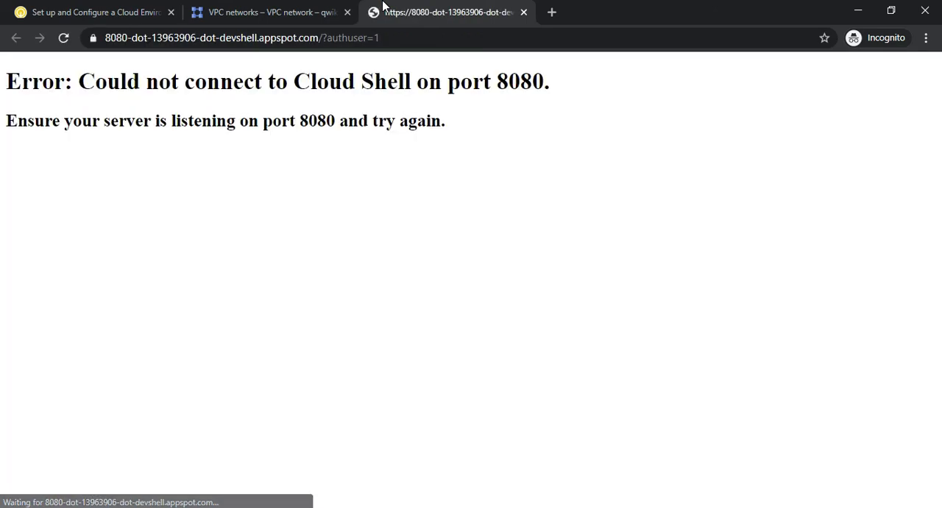
left_click(252, 9)
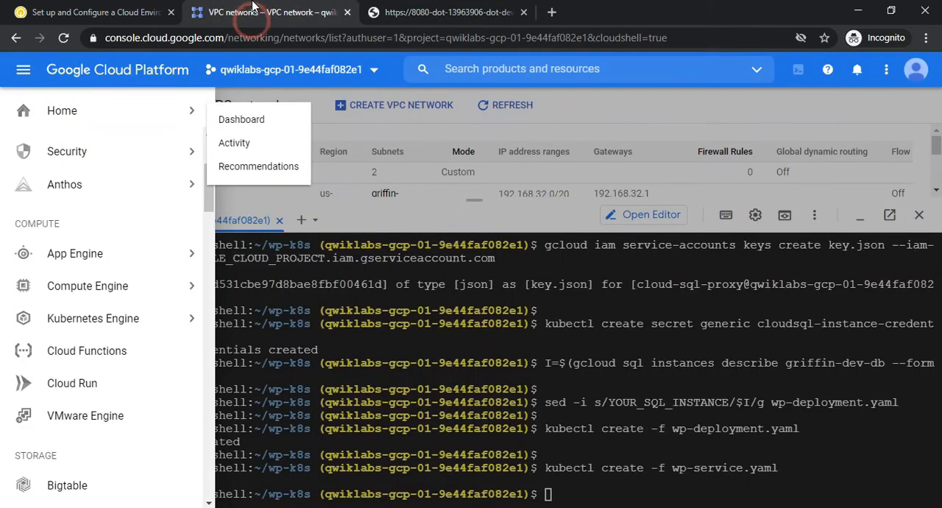
left_click(346, 270)
left_click(548, 491)
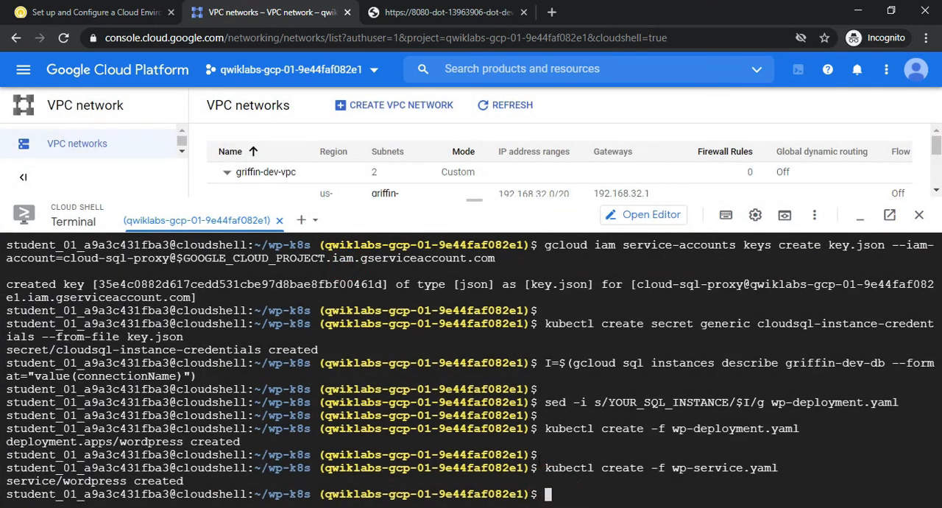
Review the score of each lab checkpoint on the lab page and close the checkpoint overview
left_click(45, 12)
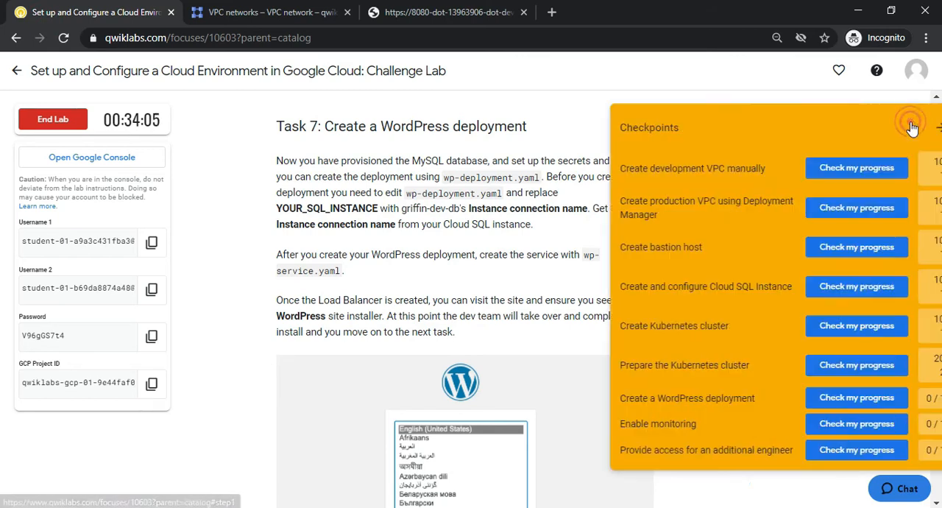
left_click(920, 121)
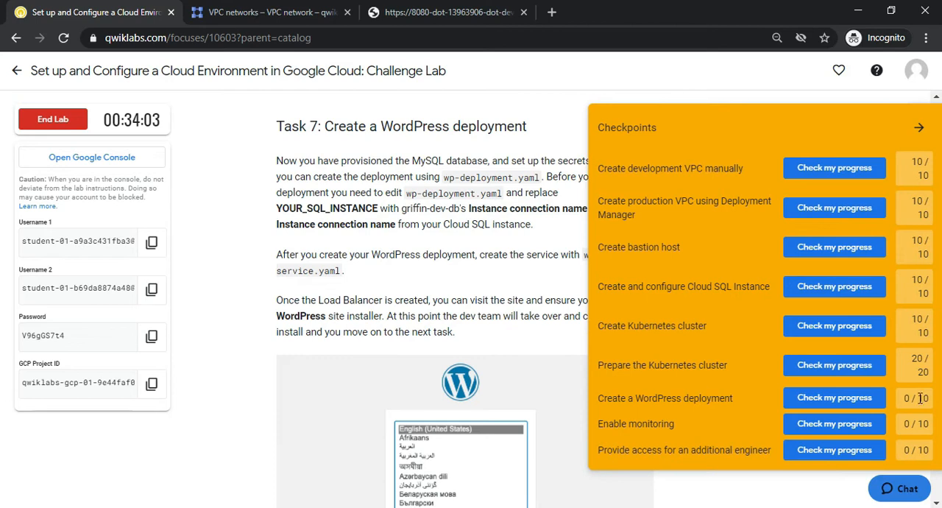
left_click(916, 128)
Reread the Task 7 instructions on the SQL instance connection name and the WordPress site installer, and return to the Cloud console
scroll(2, 386, "up", 1)
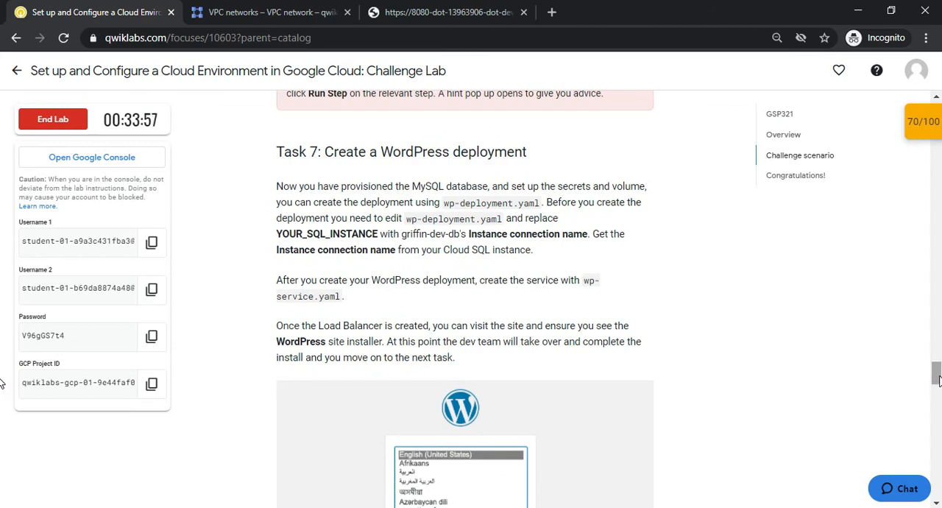
left_click(308, 245)
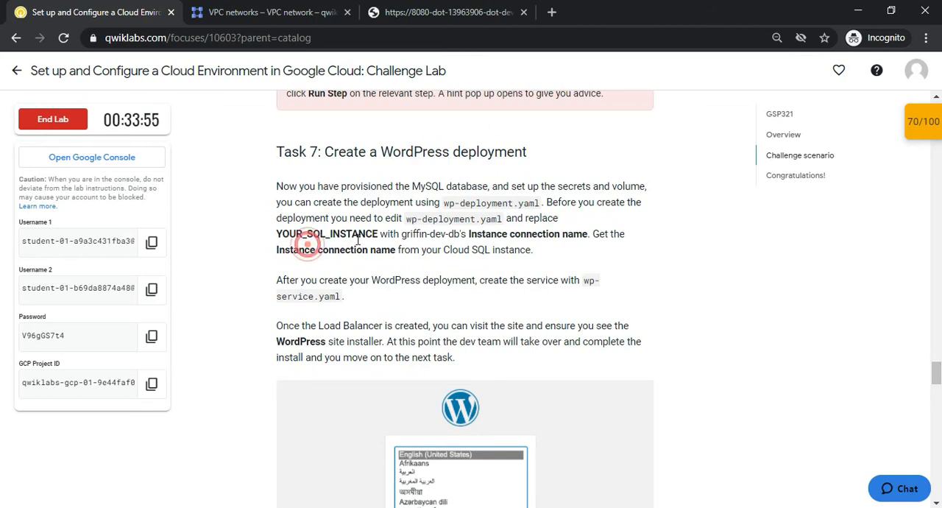
left_click_drag(476, 233, 565, 234)
left_click(570, 253)
left_click_drag(315, 259, 358, 255)
left_click(434, 260)
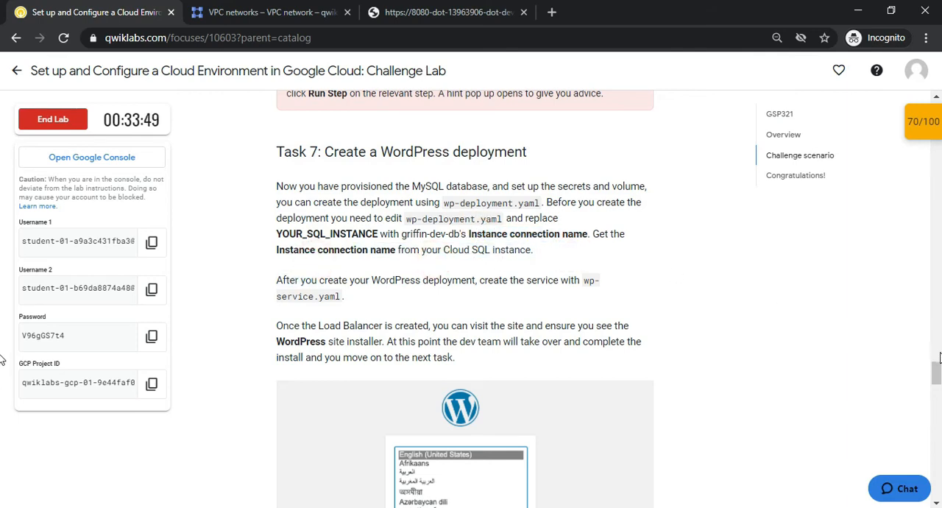
scroll(2, 390, "down", 4)
mouse_move(941, 388)
left_mouse_down()
mouse_move(940, 425)
mouse_move(922, 360)
mouse_move(934, 382)
left_mouse_up()
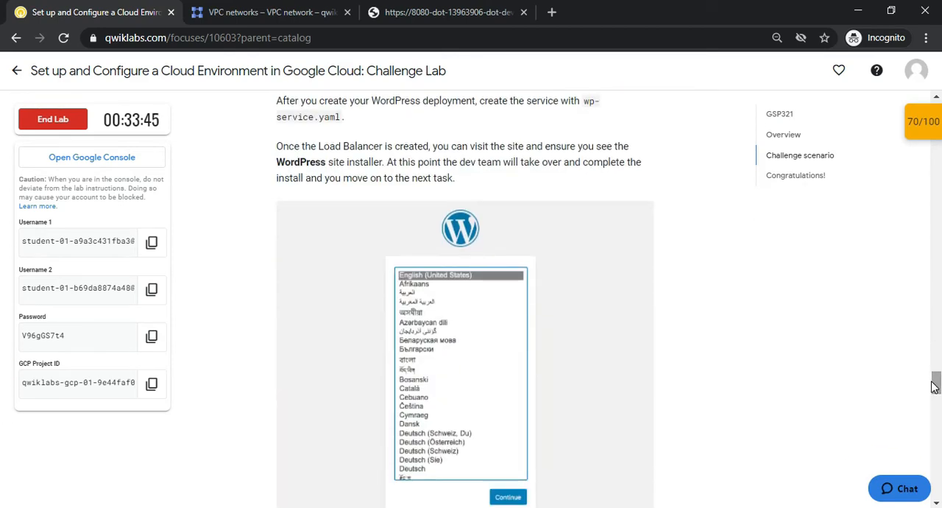
left_click(444, 16)
left_click(214, 9)
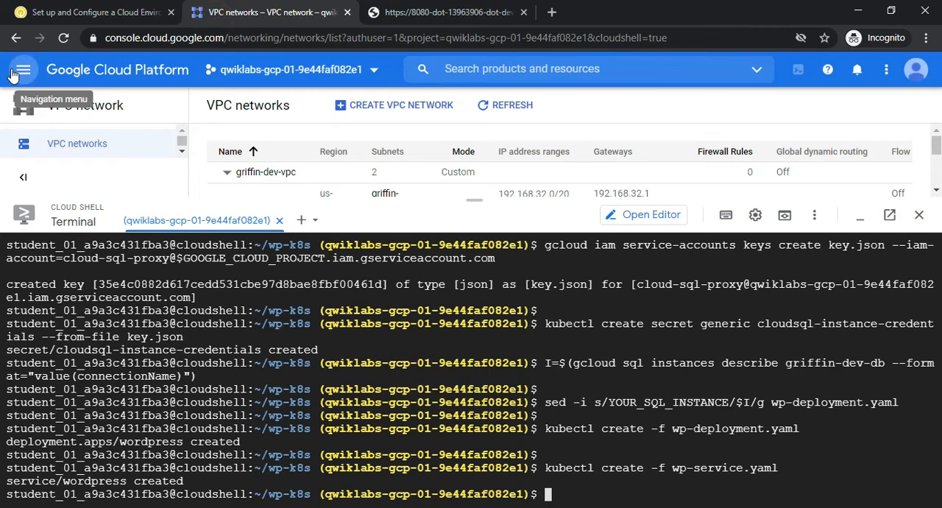
Open the Kubernetes Engine Workloads list and shrink the Cloud Shell pane to make room for it
left_click(24, 69)
left_click_drag(210, 168, 225, 273)
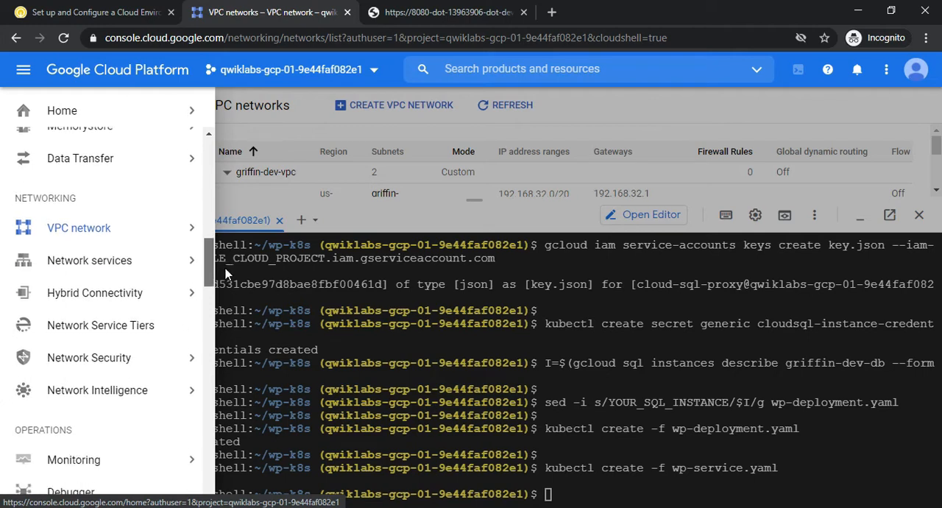
mouse_move(147, 233)
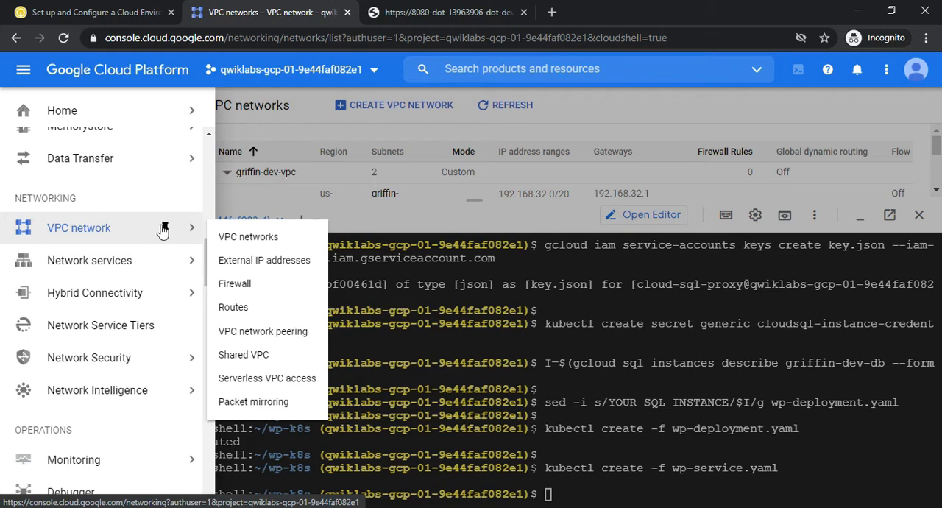
left_click_drag(209, 254, 209, 277)
mouse_move(123, 279)
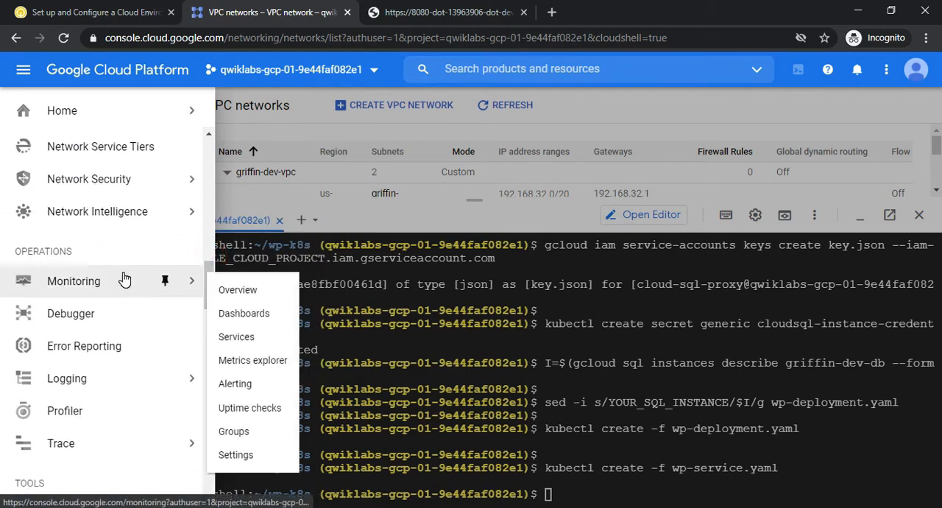
left_click_drag(209, 263, 214, 300)
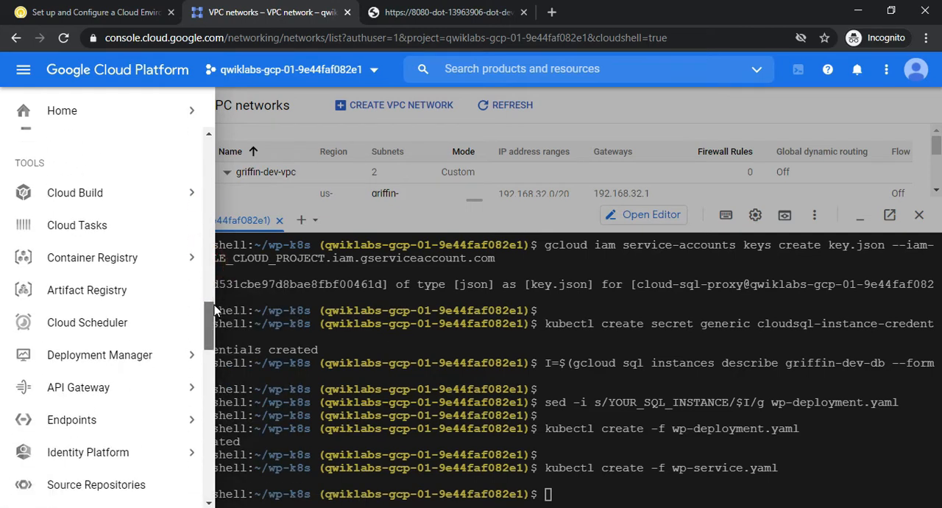
left_click_drag(214, 305, 181, 224)
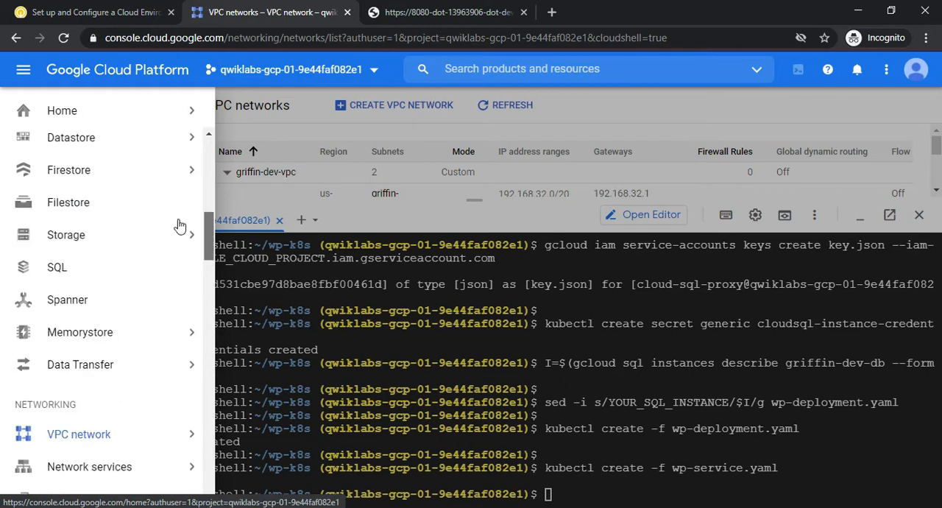
left_click(208, 217)
left_click_drag(209, 218, 208, 191)
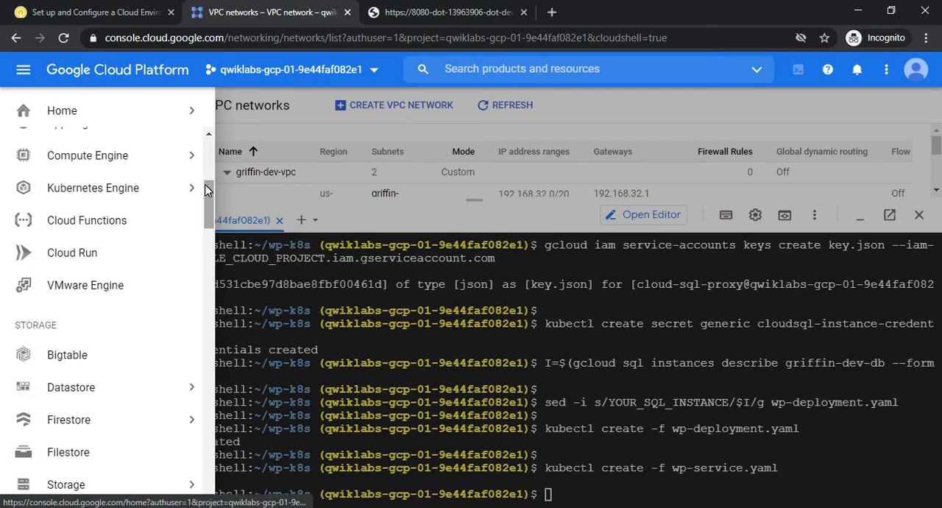
mouse_move(192, 191)
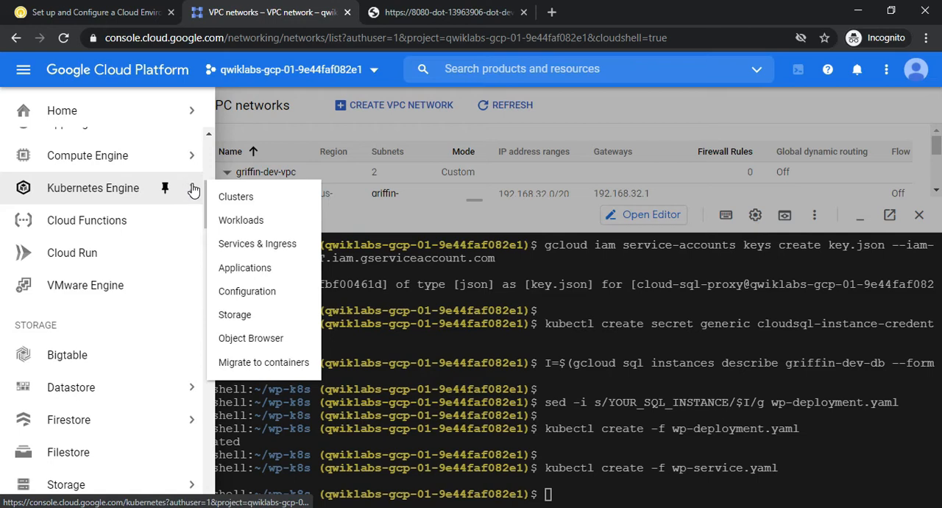
left_click(236, 220)
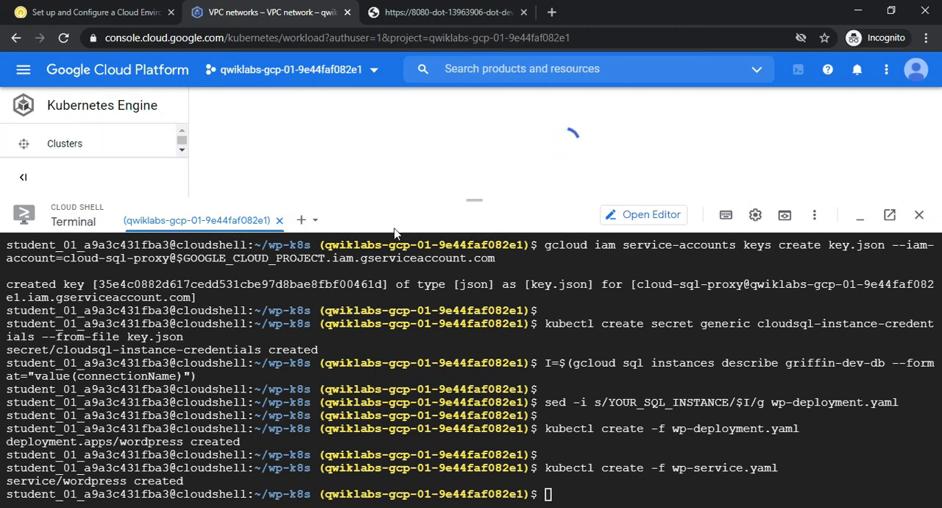
left_click_drag(465, 203, 500, 341)
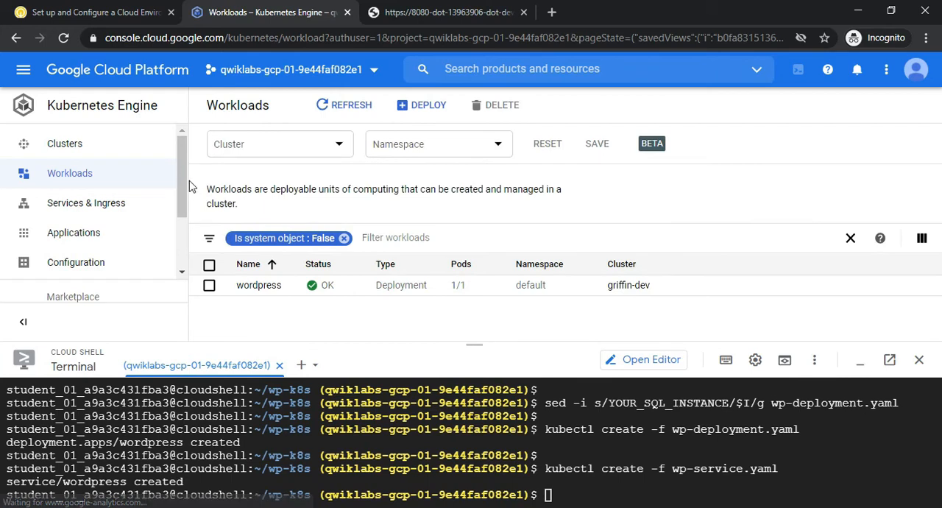
mouse_move(180, 156)
left_mouse_down()
mouse_move(184, 226)
mouse_move(181, 235)
mouse_move(176, 190)
mouse_move(174, 241)
mouse_move(176, 151)
left_mouse_up()
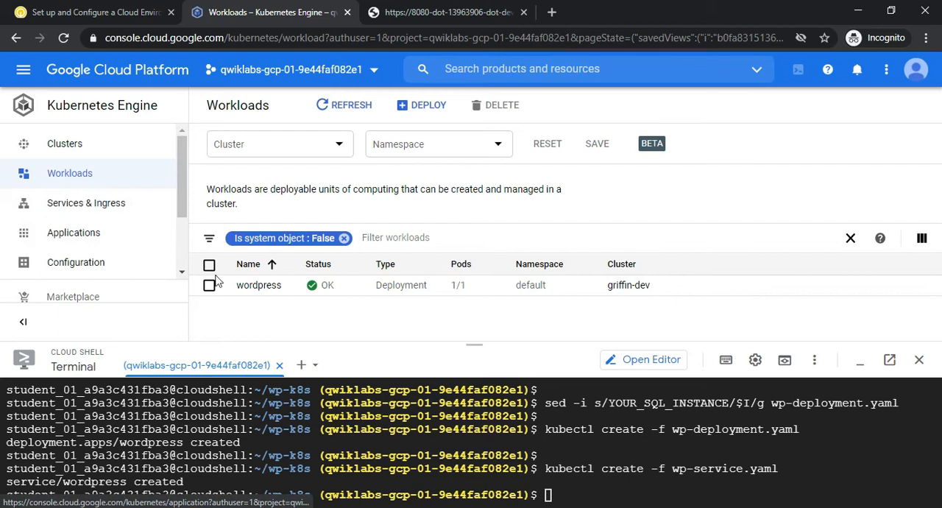
Open the wordpress deployment's details and visit its load balancer endpoint 104.196.10.87:80, following the redirect to the site
left_click(243, 288)
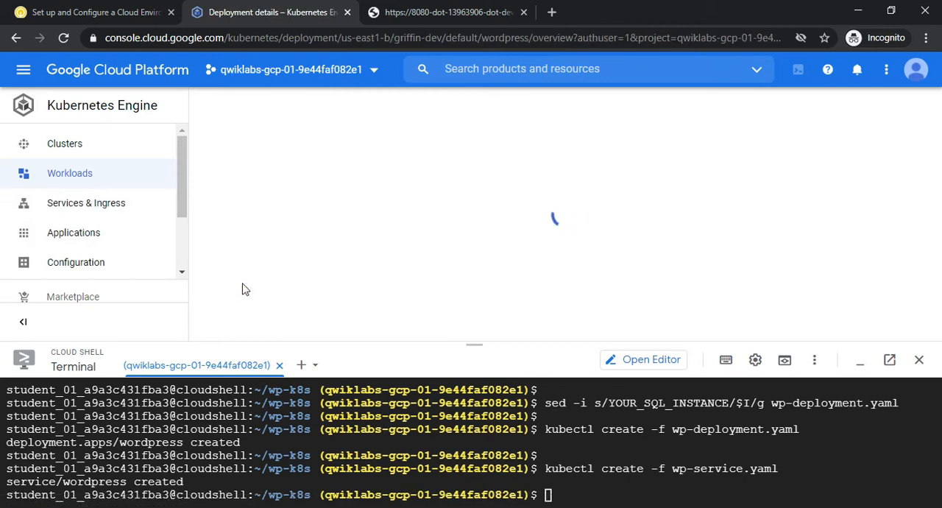
left_click_drag(939, 139, 940, 280)
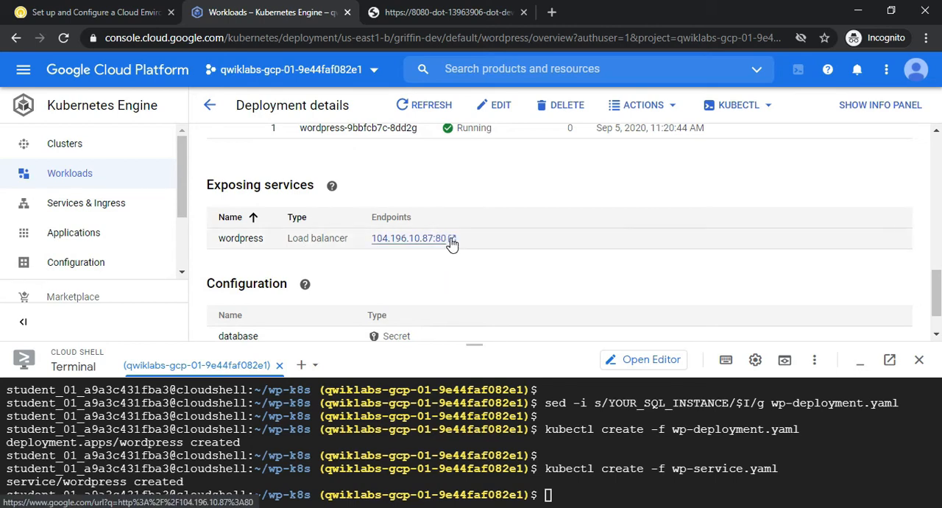
left_click(410, 238)
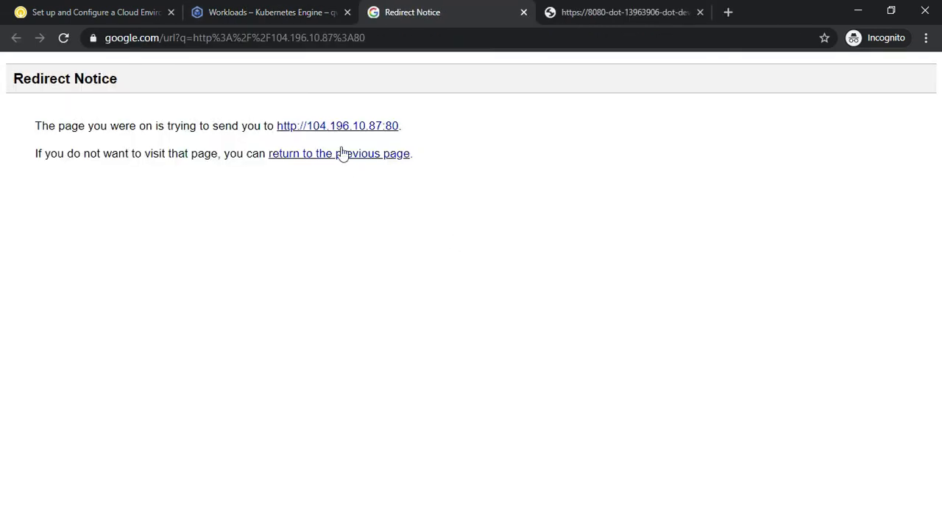
left_click(328, 130)
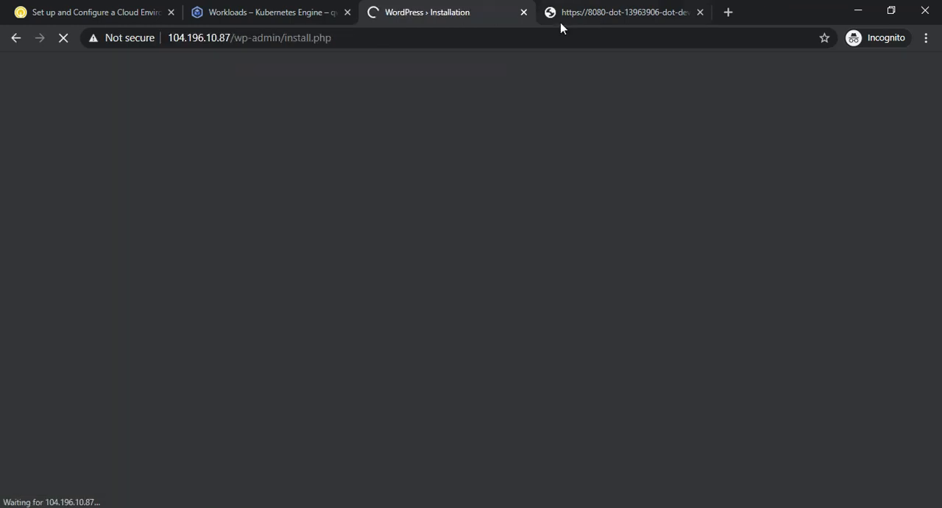
left_click(596, 11)
left_click(434, 8)
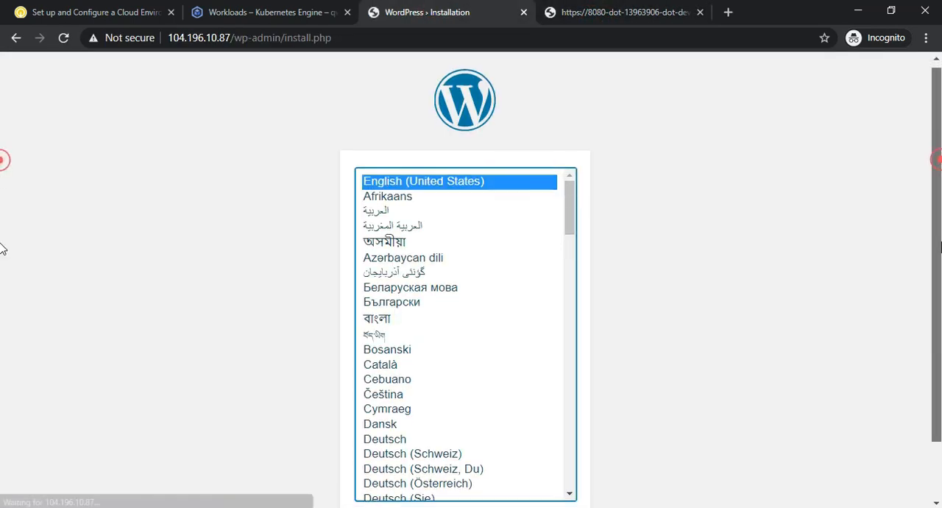
Continue the WordPress installer with English (United States) as the language and view the site information form
scroll(2, 373, "down", 1)
left_click(534, 467)
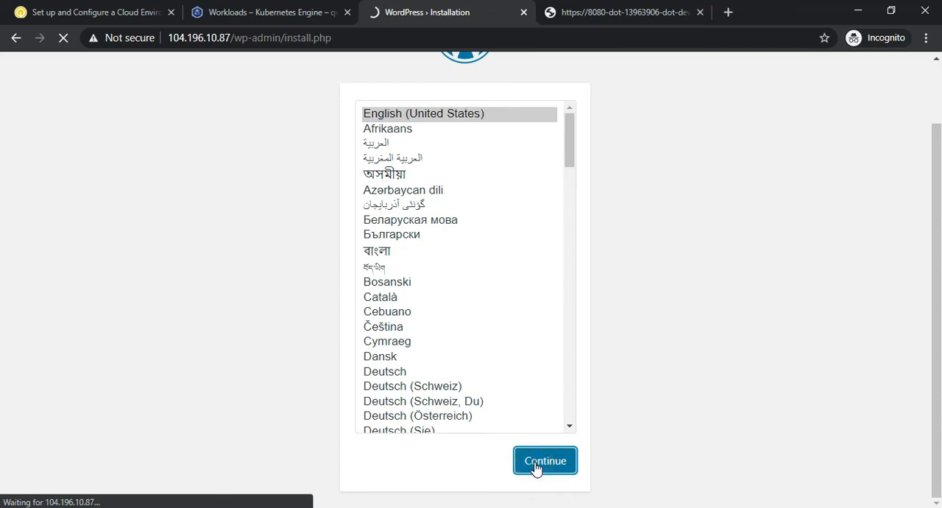
scroll(2, 319, "down", 4)
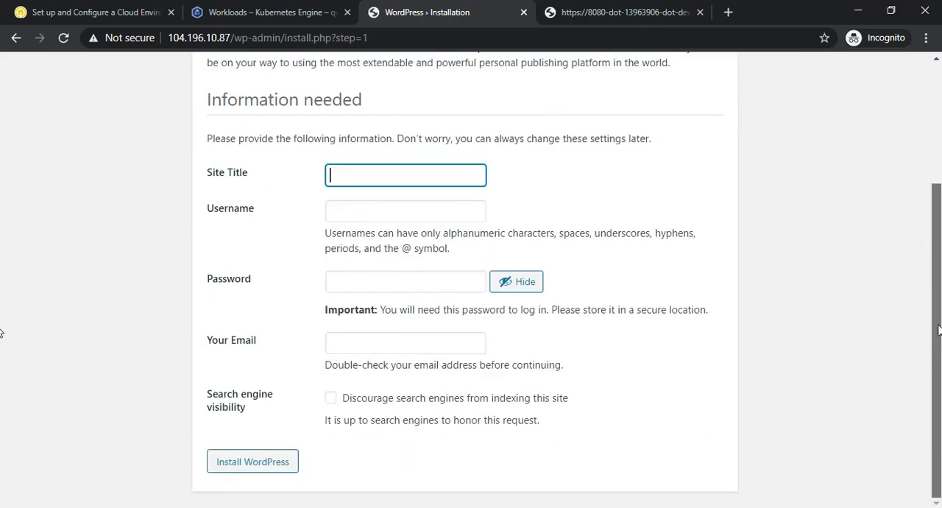
left_click(263, 9)
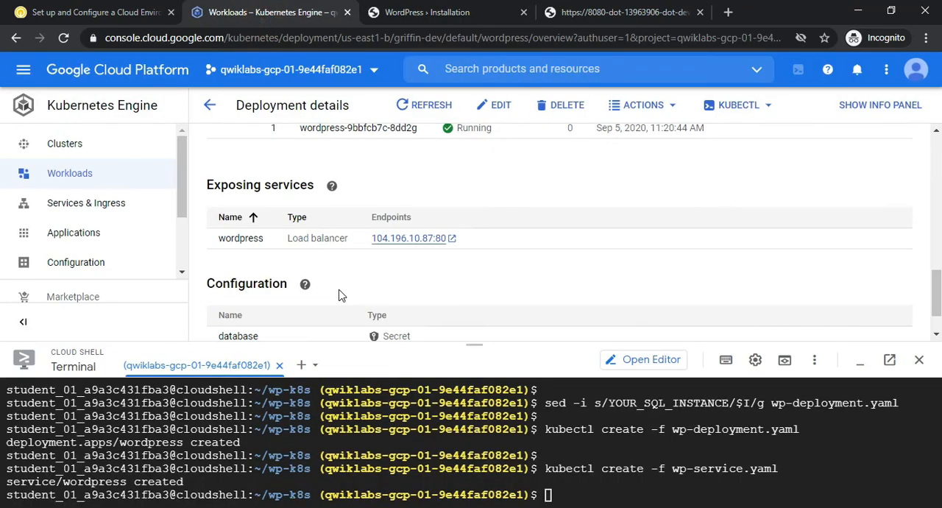
left_click(23, 72)
left_click(209, 177)
mouse_move(117, 283)
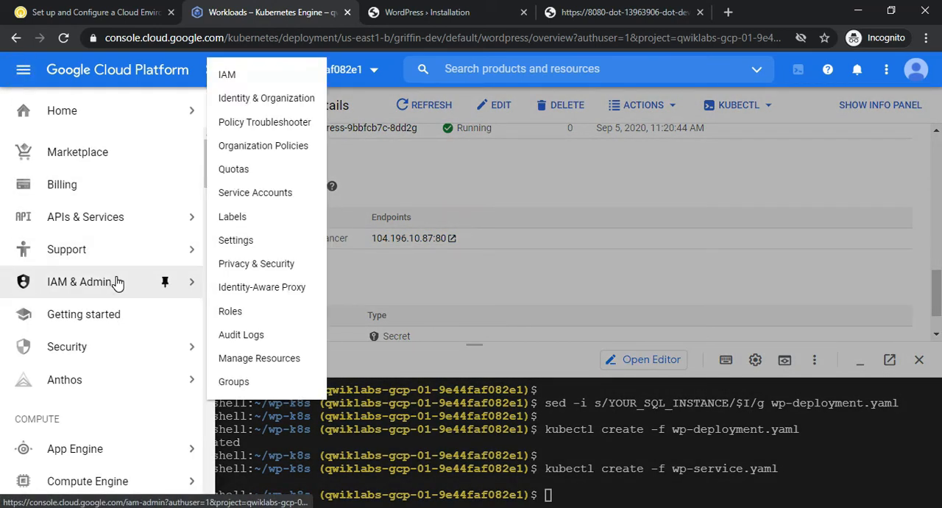
mouse_move(194, 116)
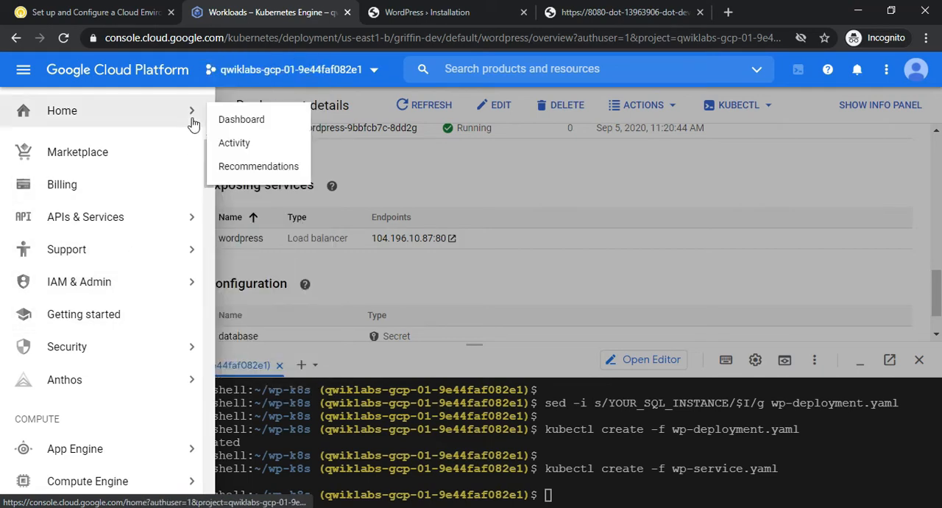
left_click(207, 208)
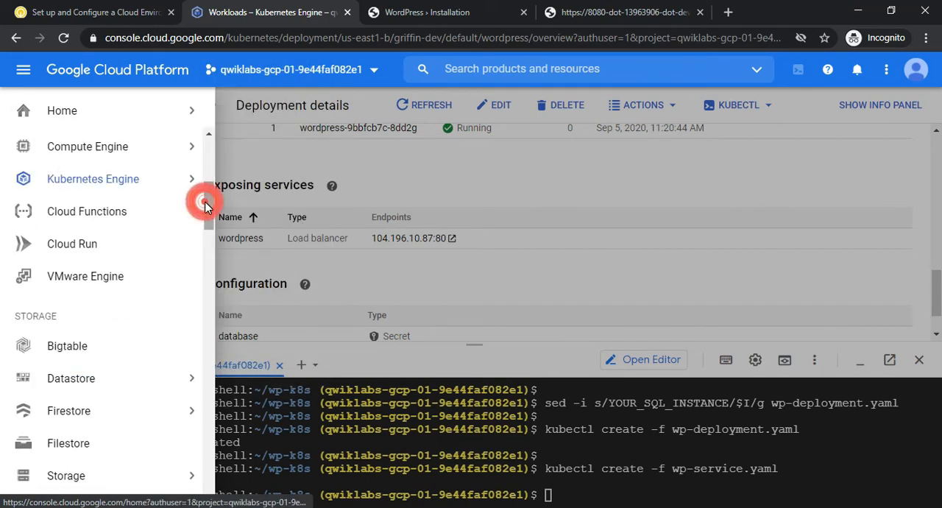
left_click_drag(204, 201, 225, 162)
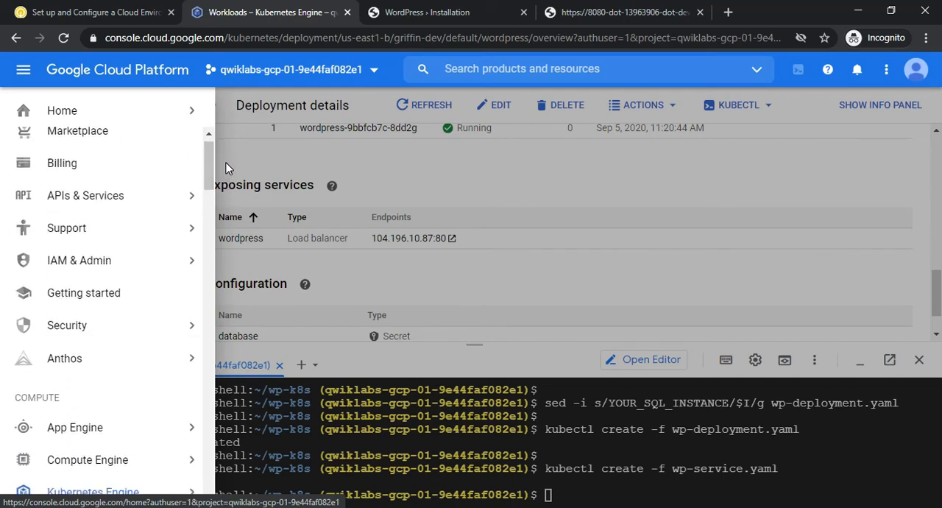
left_click(255, 14)
Return to the lab page and check the progress of the "Create a WordPress deployment" objective in Task 7
left_click(110, 12)
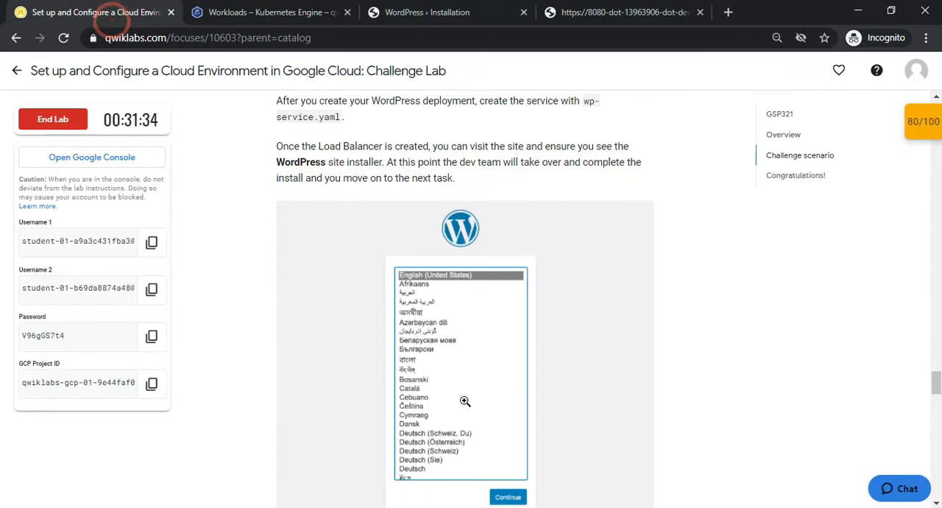
left_click_drag(940, 376, 940, 391)
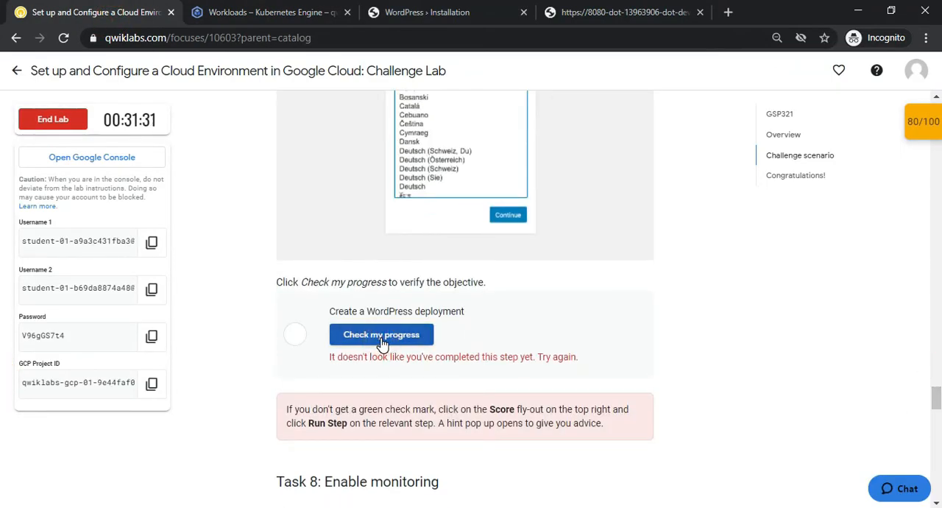
left_click(382, 335)
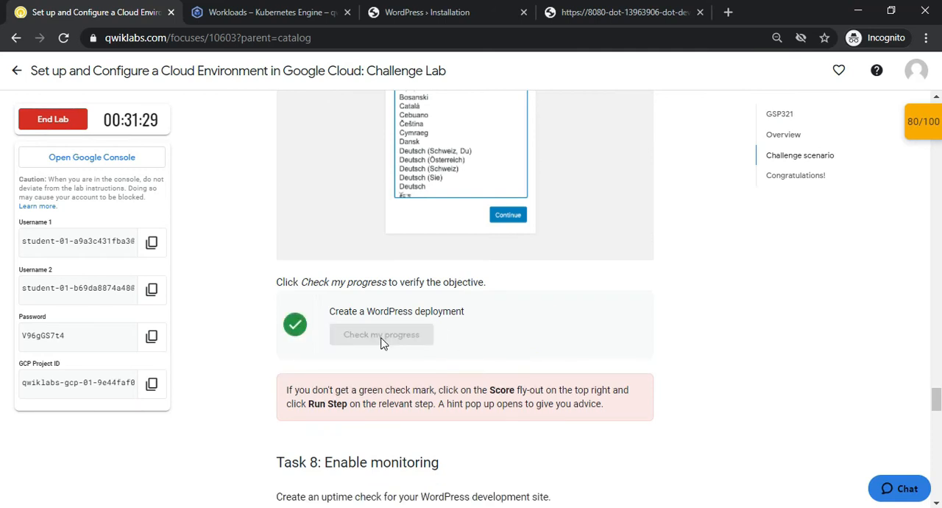
Read the Task 8 uptime check instructions, review the WordPress installer page, and return to the wordpress deployment details in the Cloud console
left_click(609, 13)
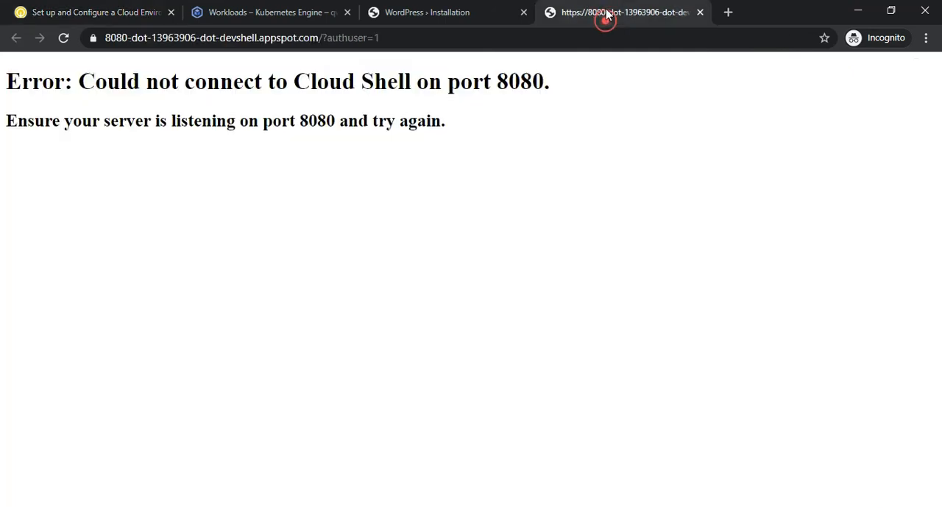
left_click(397, 12)
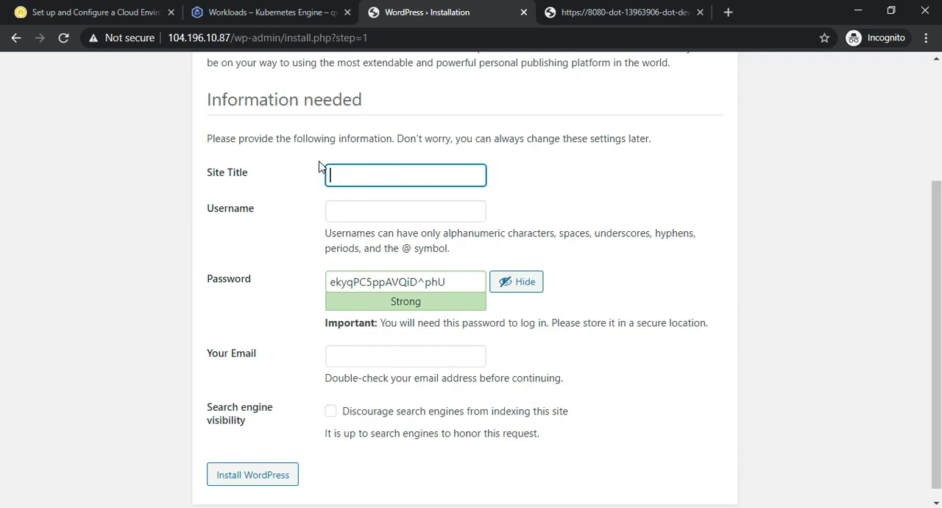
left_click(2, 6)
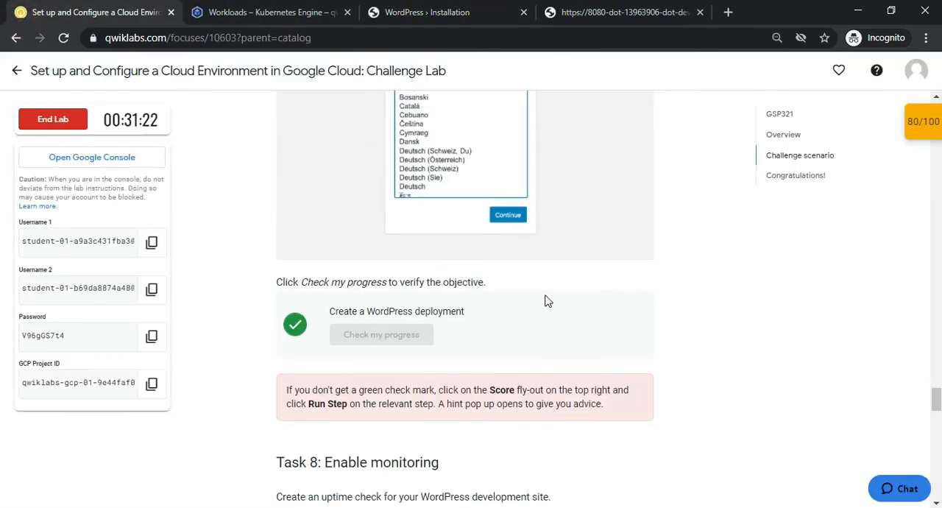
scroll(2, 400, "down", 3)
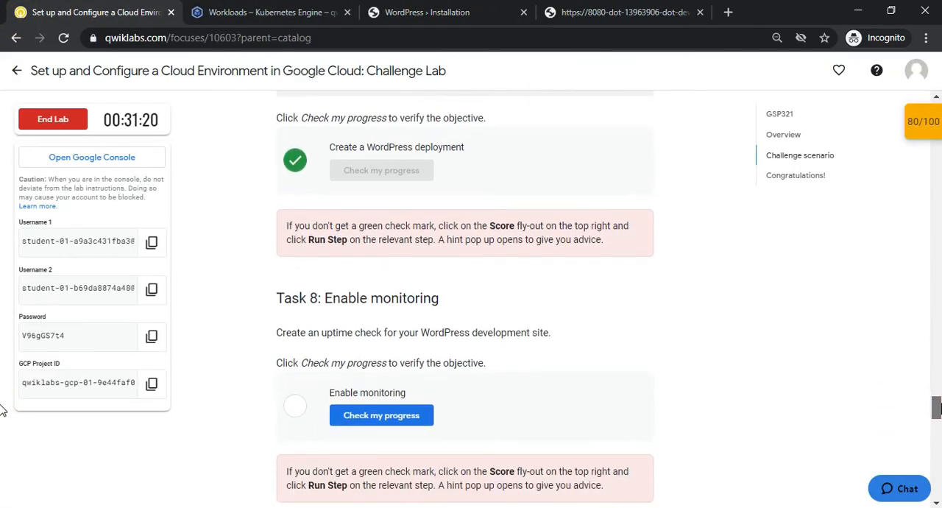
left_click(416, 13)
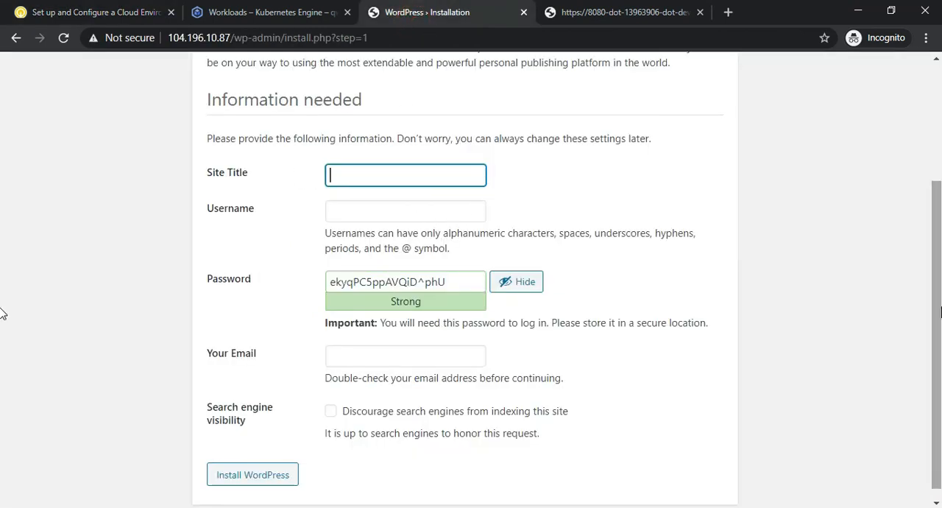
scroll(925, 233, "up", 2)
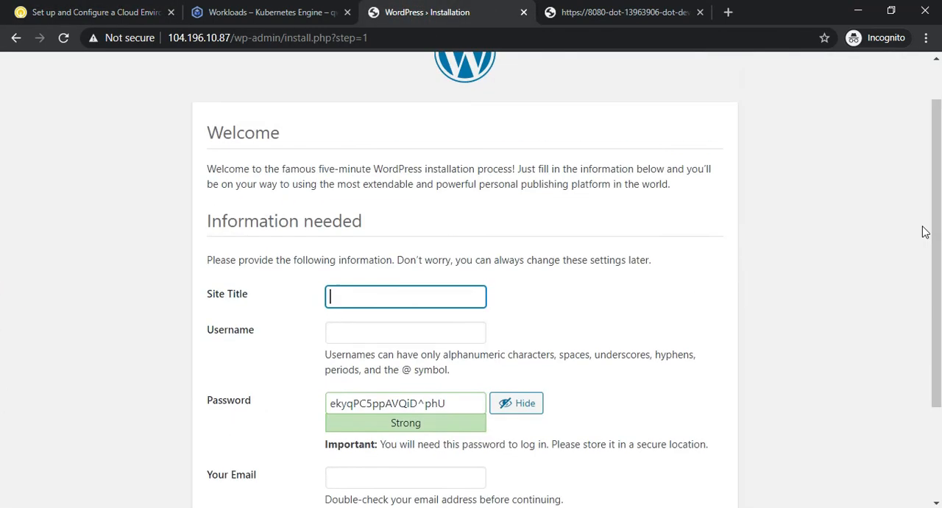
left_click(65, 5)
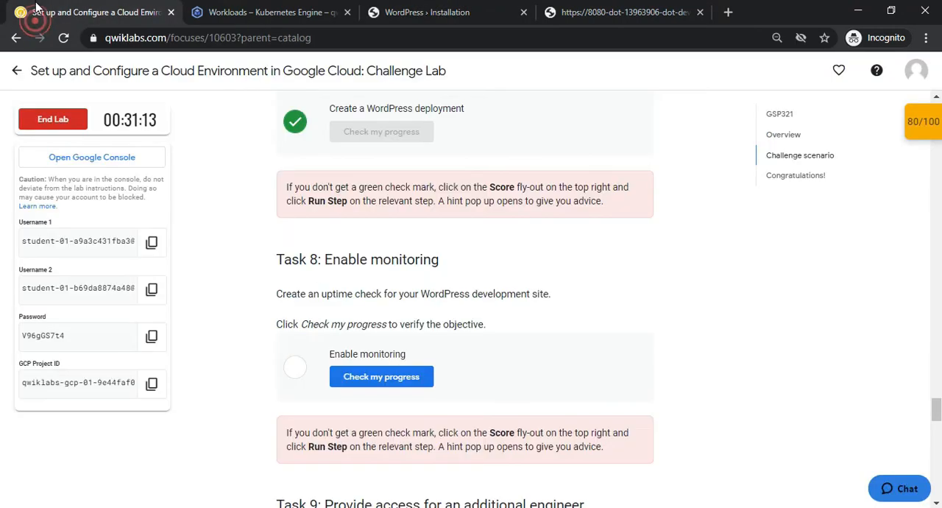
left_click(404, 12)
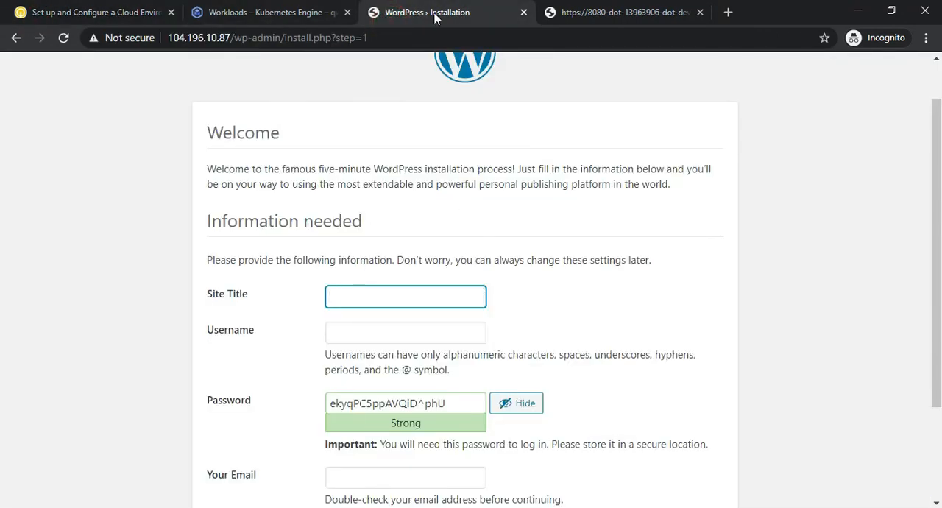
left_click(228, 11)
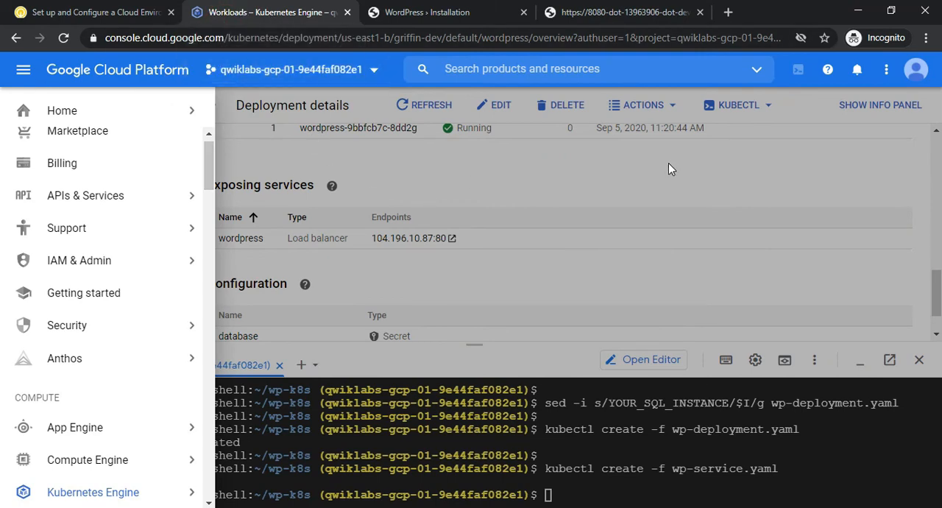
left_click(940, 284)
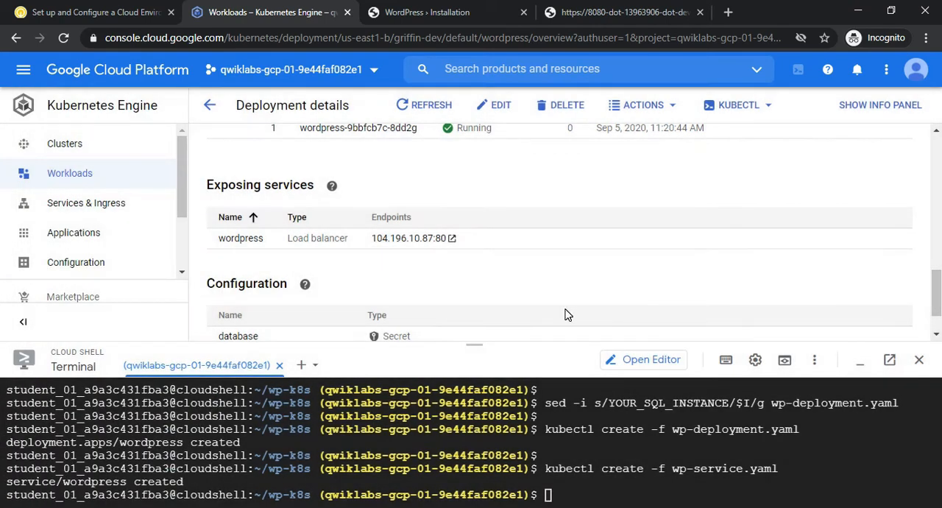
Move the WordPress installation tab ahead of the Cloud console tab and open the Monitoring section for the lab project
left_click_drag(940, 285, 940, 307)
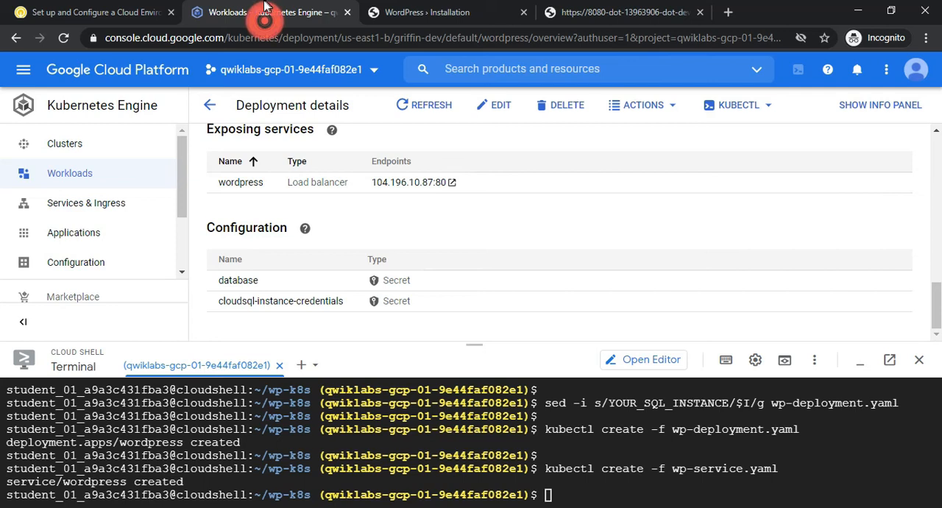
left_click(67, 12)
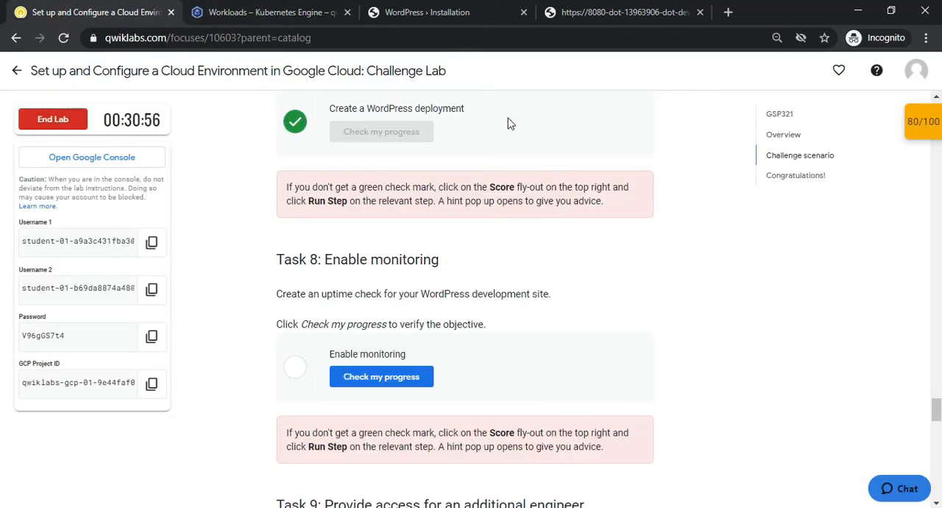
left_click_drag(441, 11, 257, 6)
left_click(448, 12)
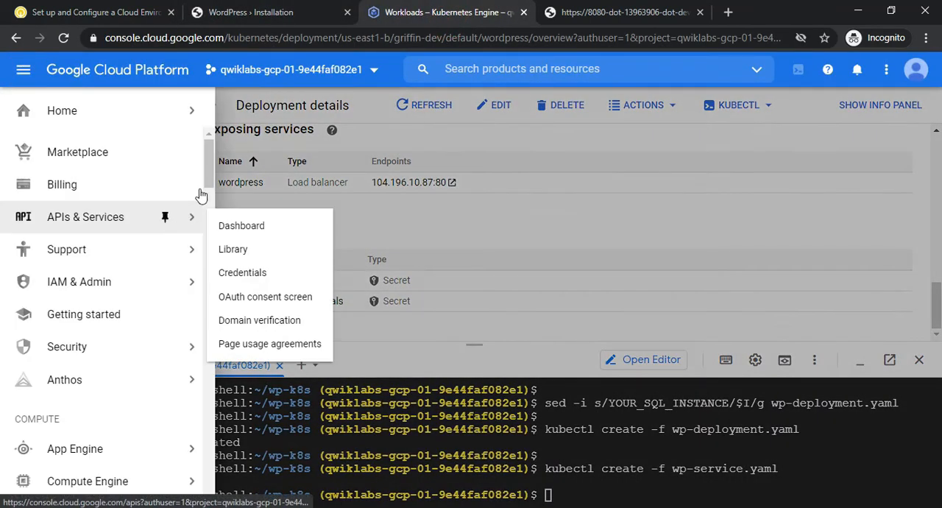
left_click_drag(210, 159, 228, 283)
scroll(228, 284, "down", 1)
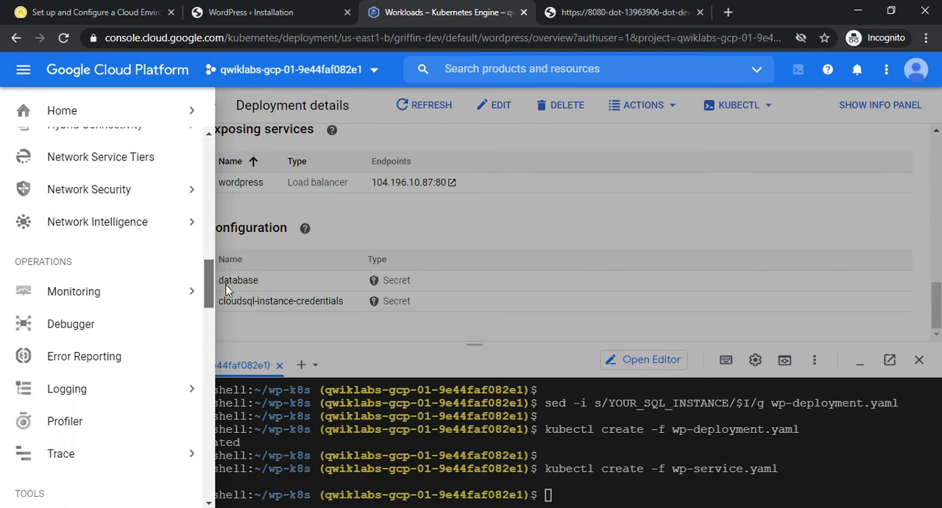
mouse_move(85, 257)
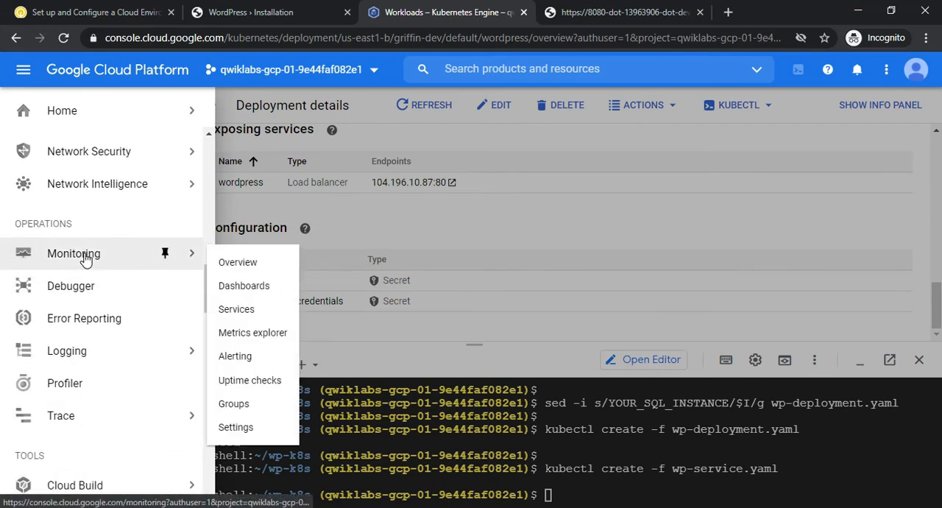
left_click(85, 257)
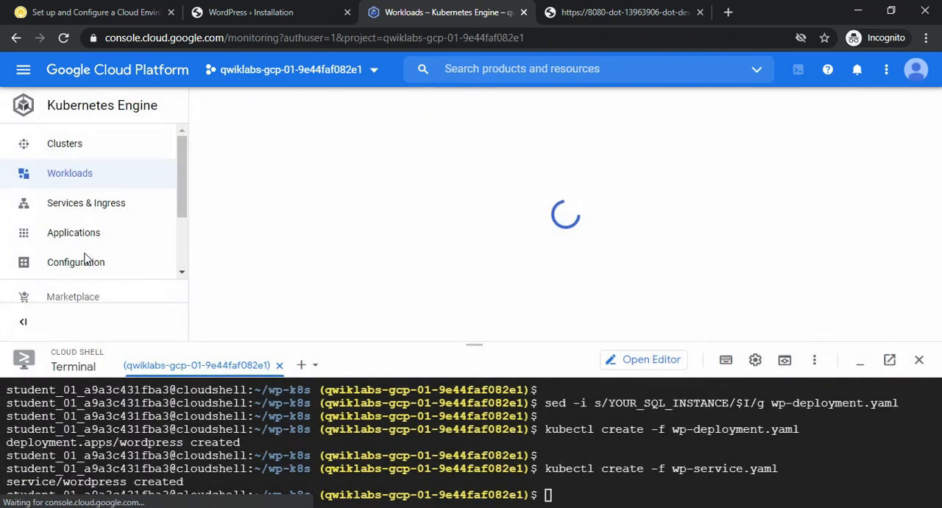
Review the Task 8 instructions, return to the Monitoring setup page and shrink the Cloud Shell terminal pane
left_click(76, 8)
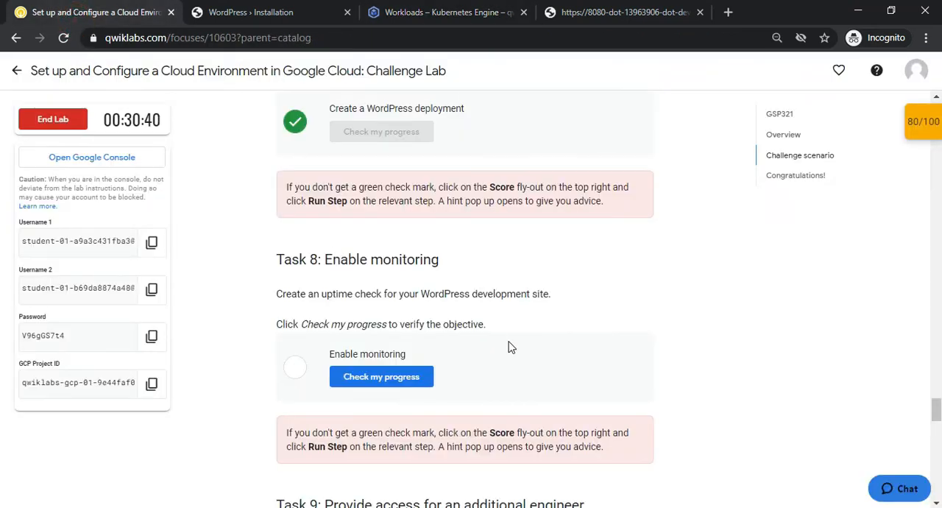
left_click(454, 9)
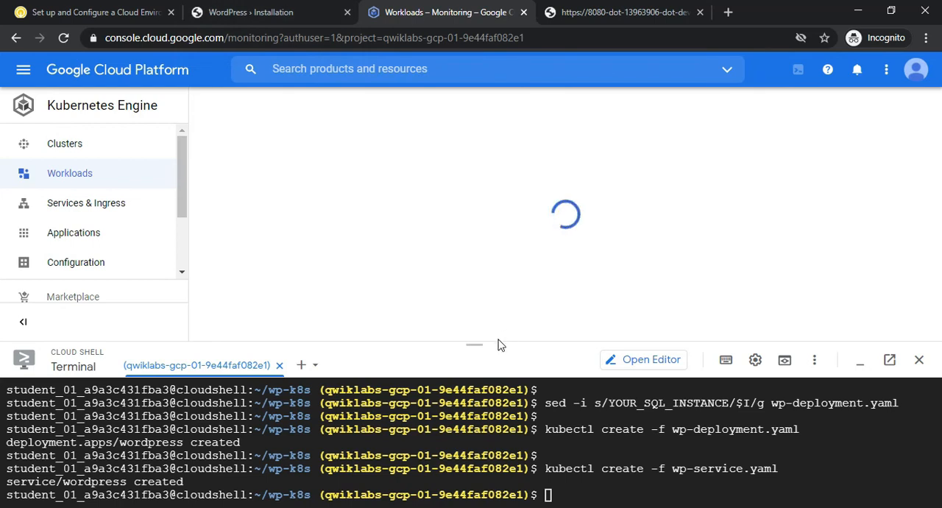
left_click_drag(498, 342, 522, 397)
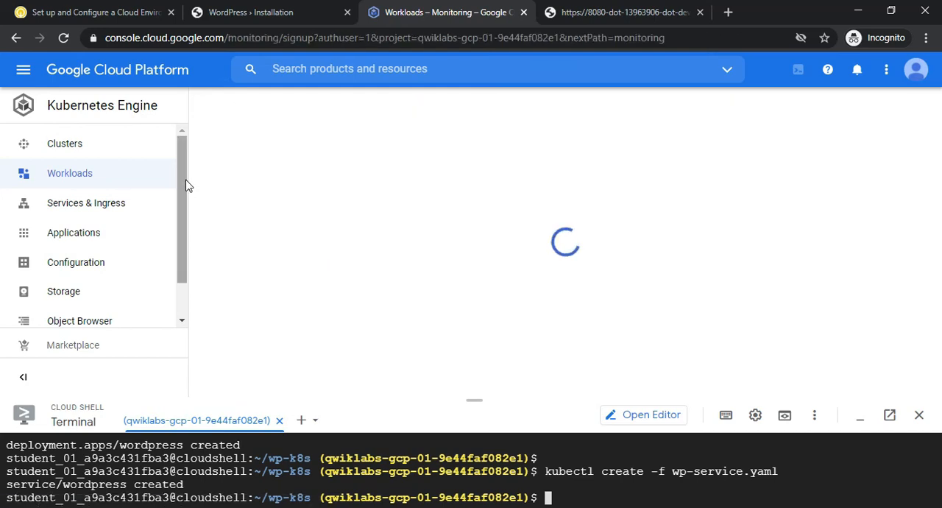
left_click(183, 178)
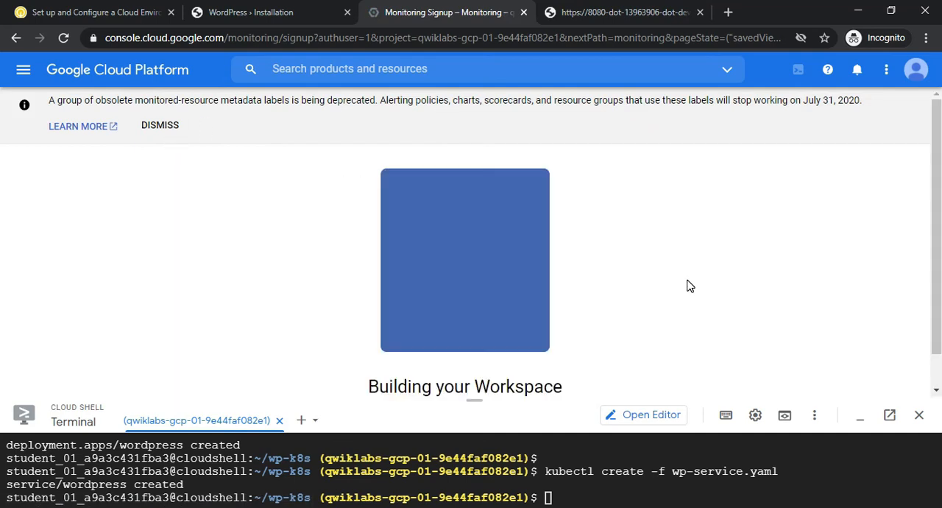
left_click_drag(940, 247, 941, 293)
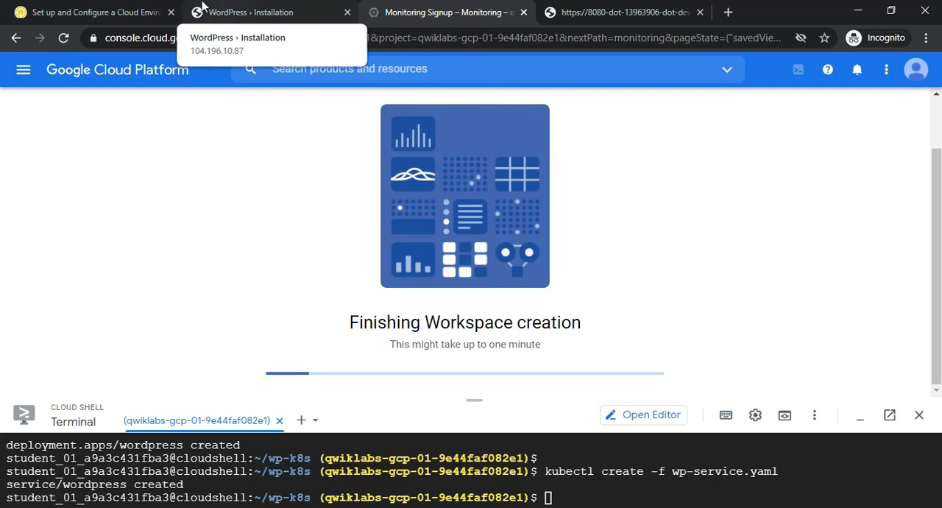
Read the Task 9 instructions about granting the additional engineer project access, and return to Task 8 on the lab page
left_click(73, 12)
scroll(2, 434, "down", 3)
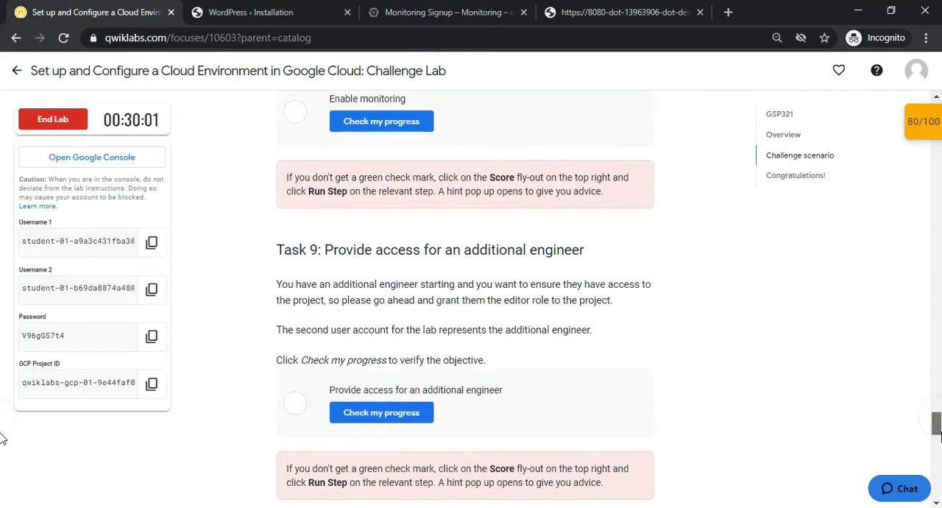
scroll(3, 439, "down", 1)
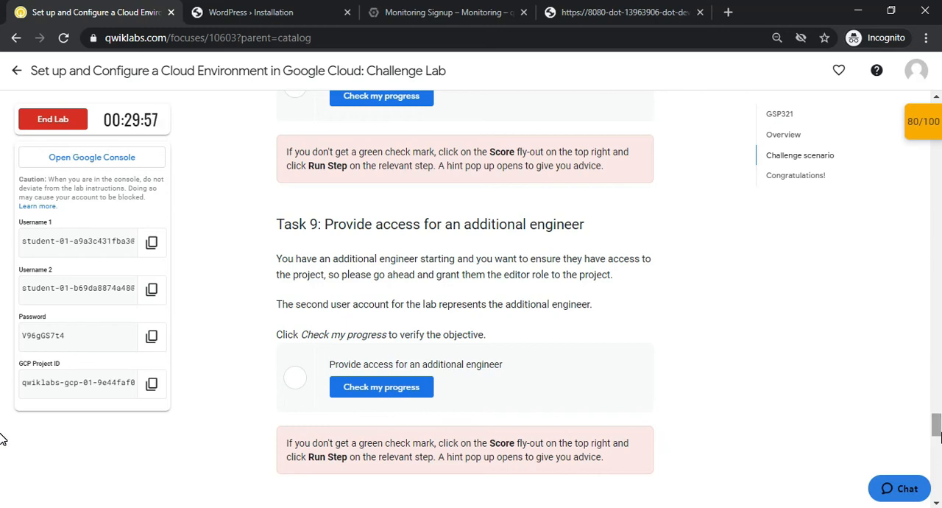
left_click_drag(468, 226, 589, 256)
left_click(490, 215)
scroll(2, 451, "up", 3)
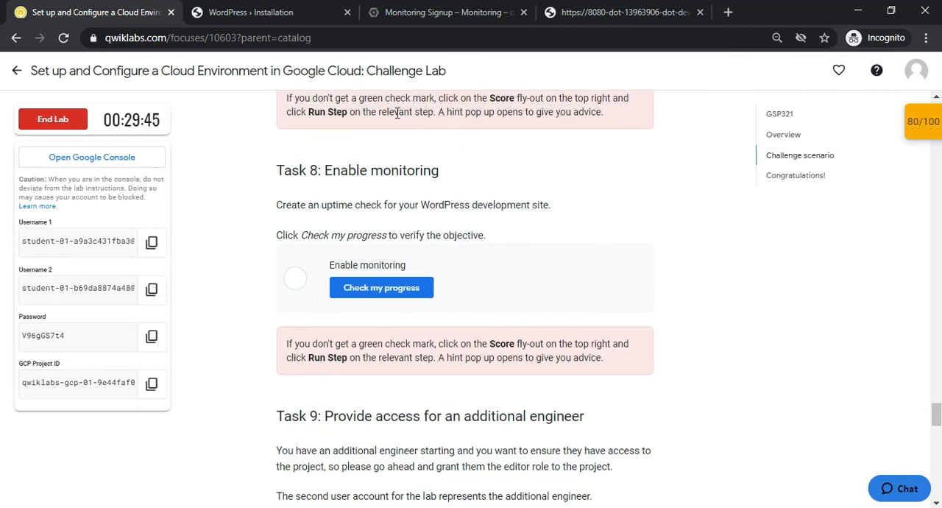
Follow the Monitoring workspace creation progress in the Cloud console, glancing back at Task 8 on the lab page
left_click(388, 12)
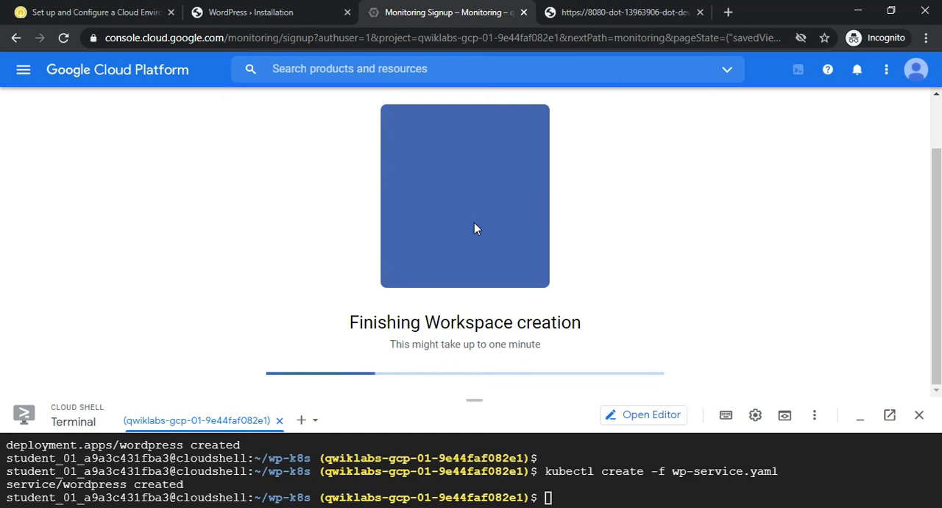
left_click(112, 6)
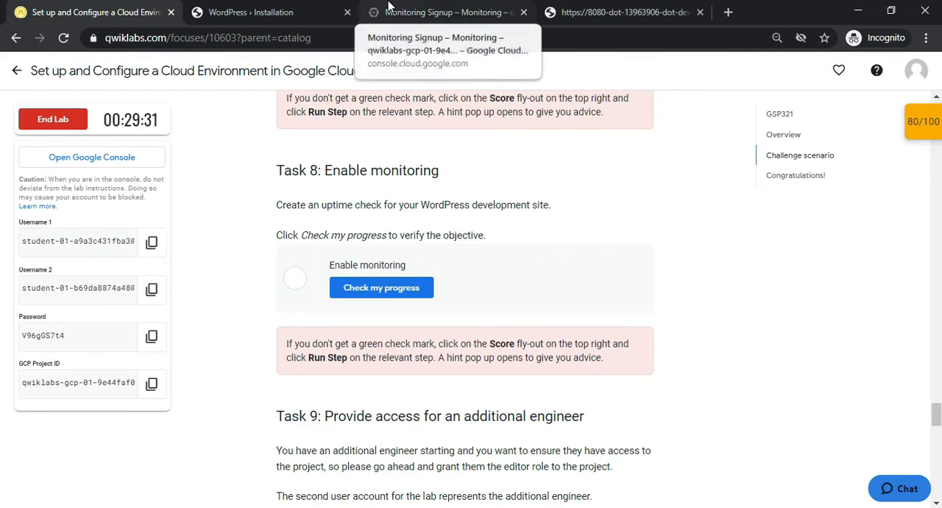
left_click(388, 9)
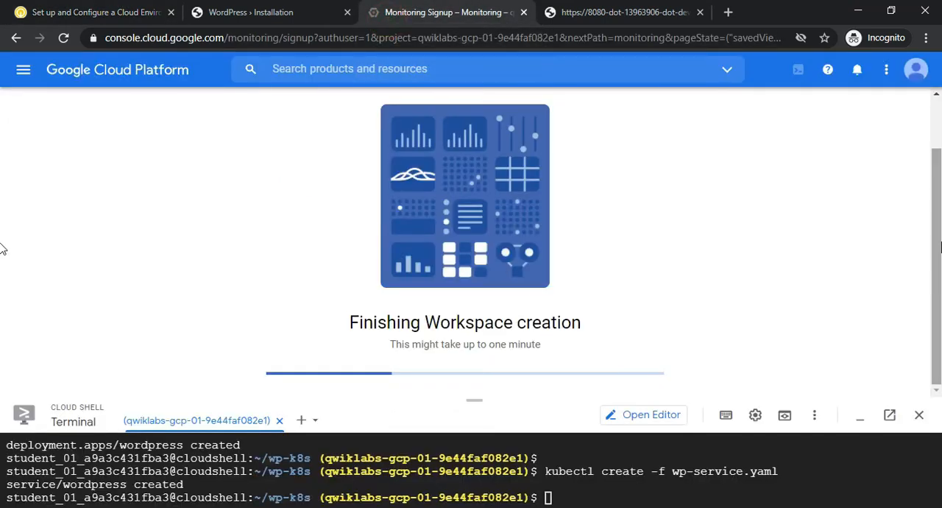
scroll(2, 245, "down", 1)
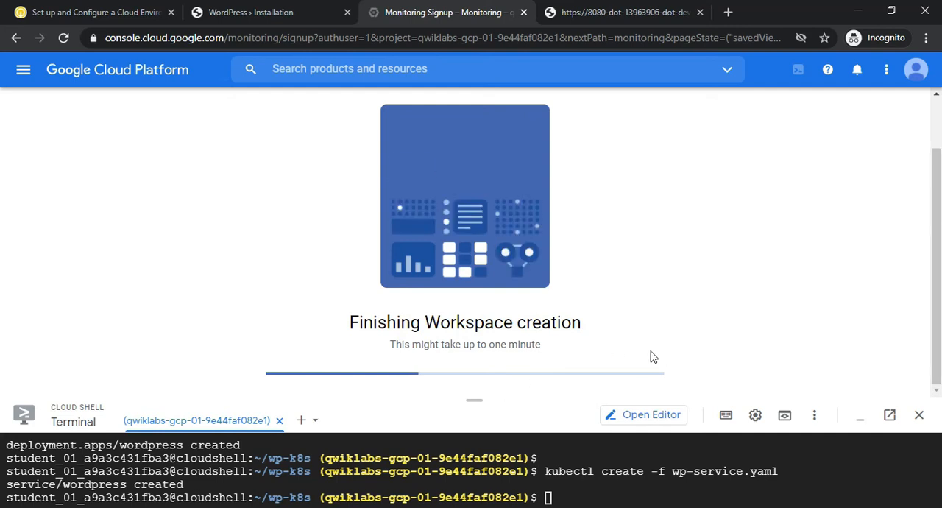
scroll(2, 329, "up", 1)
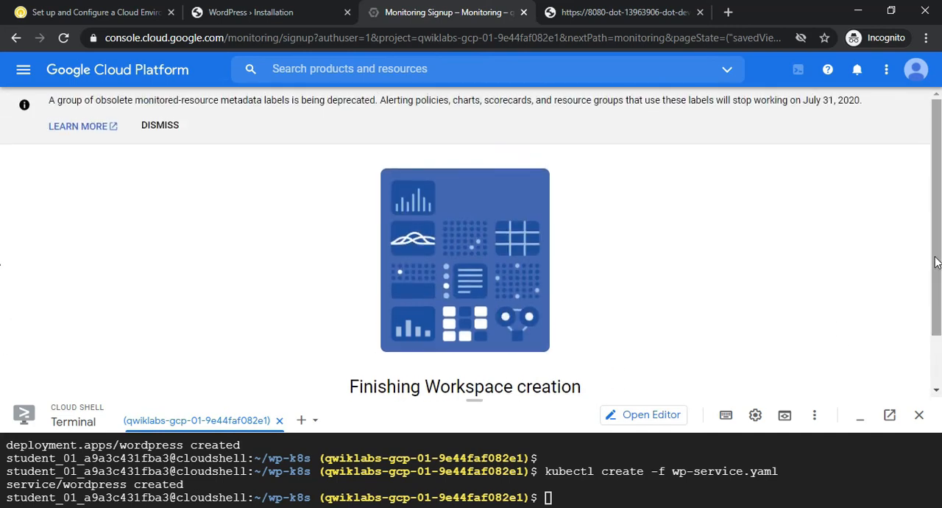
scroll(3, 331, "down", 1)
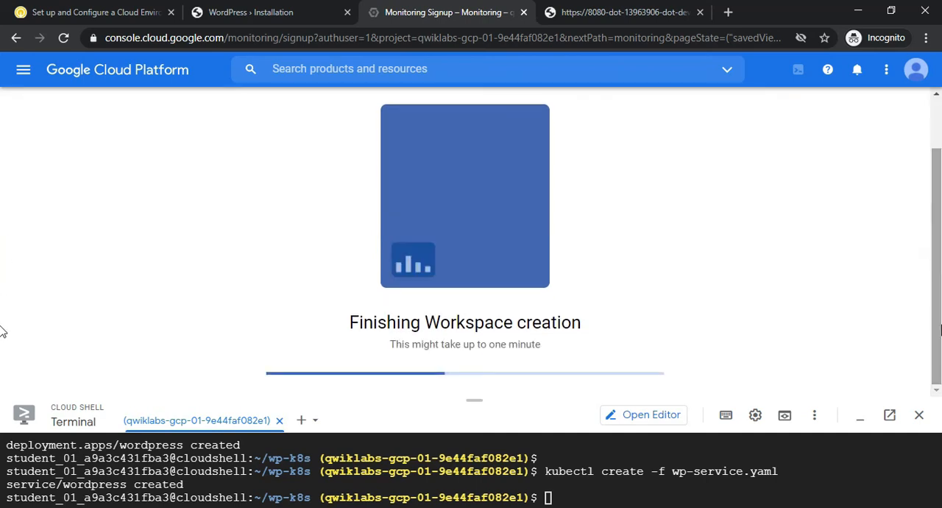
scroll(2, 331, "up", 1)
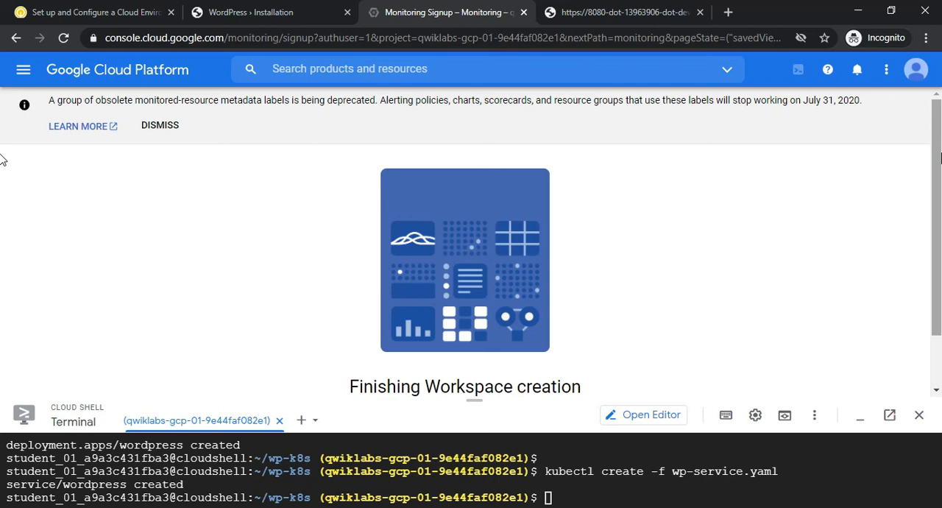
scroll(3, 177, "down", 1)
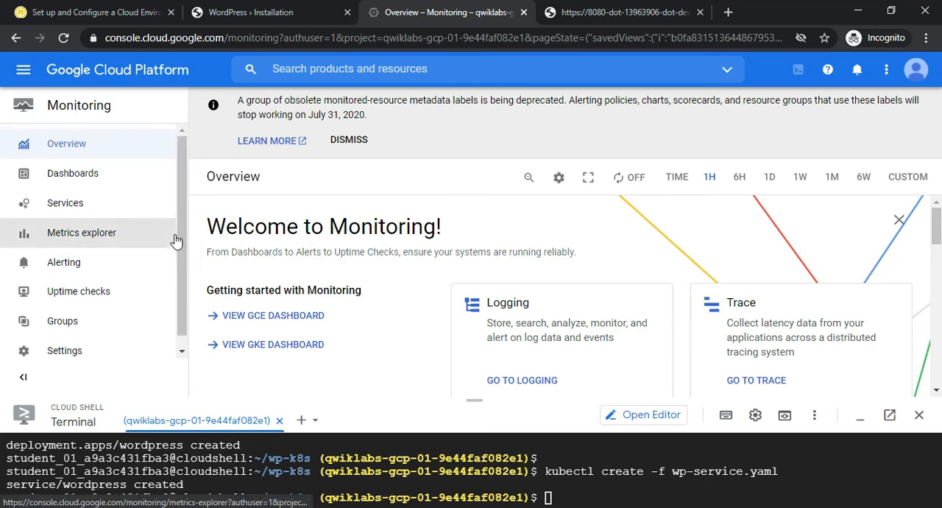
Open Monitoring's uptime checks and check the progress of the "Enable monitoring" objective in Task 8 on the lab page
left_click(87, 293)
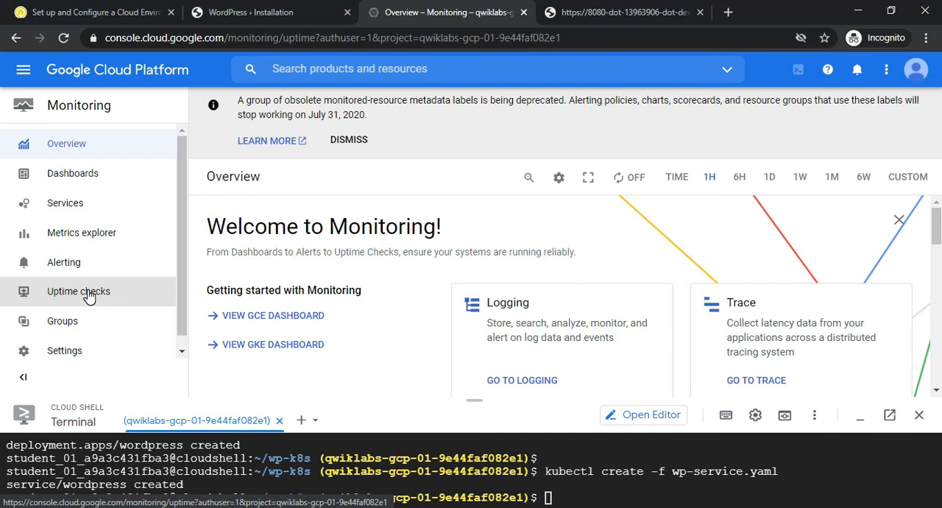
left_click(48, 18)
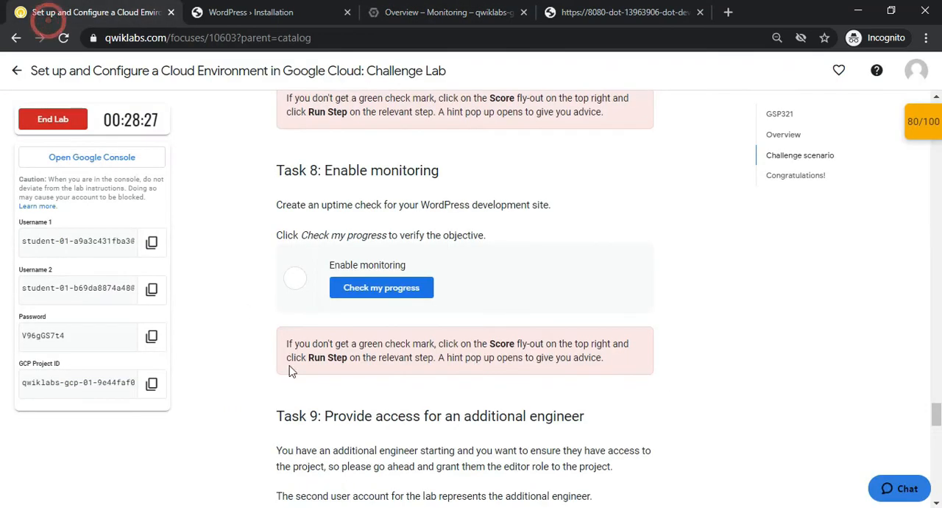
left_click(382, 296)
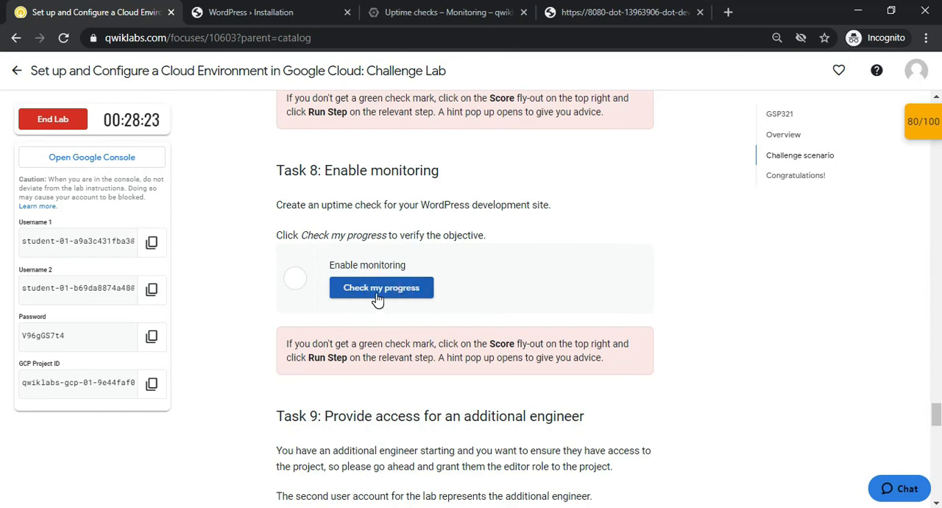
Examine the uptime checks page and reread the Task 8 requirement for an uptime check on the WordPress development site
left_click(412, 9)
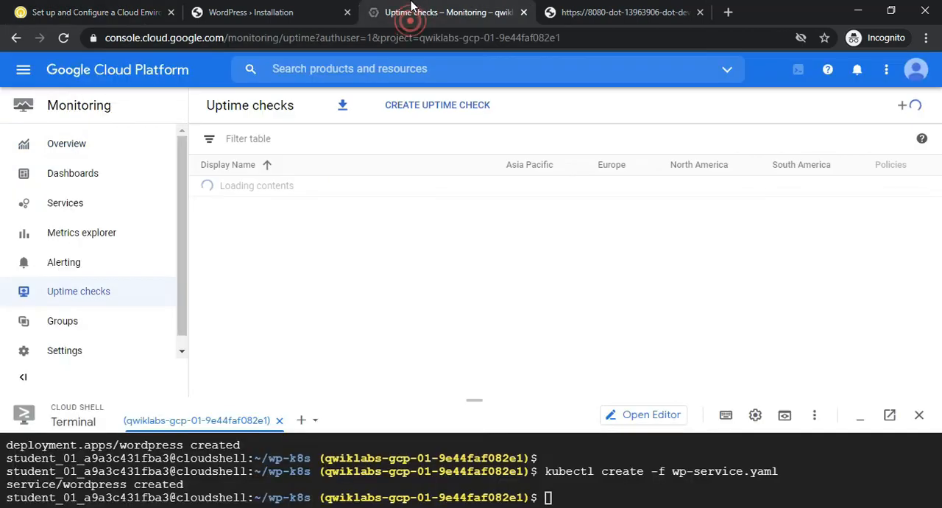
left_click(288, 11)
left_click(88, 12)
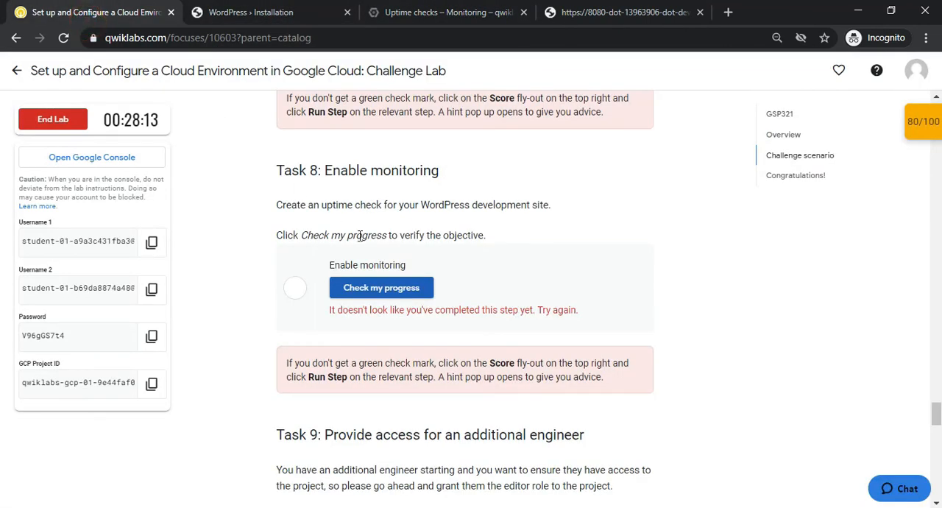
left_click_drag(300, 209, 418, 209)
left_click(413, 208)
left_click(446, 213)
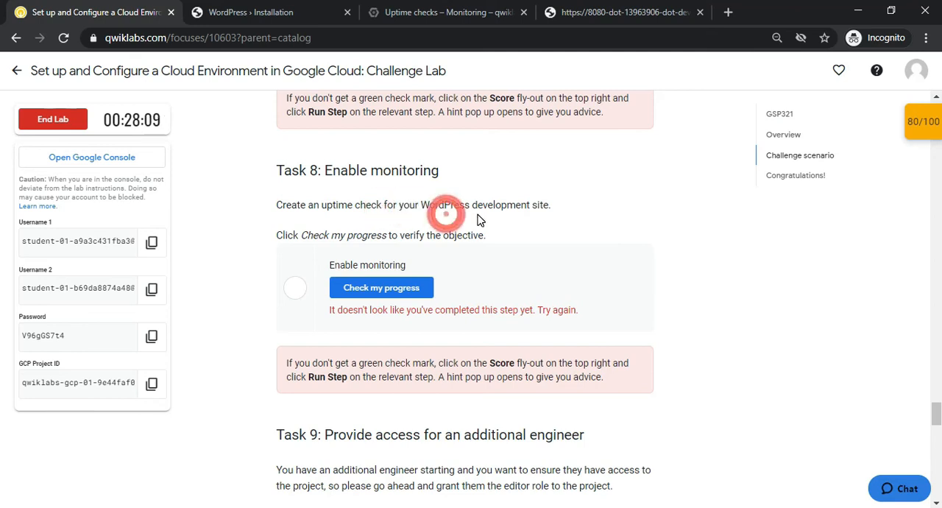
left_click_drag(477, 214, 506, 213)
left_click(383, 11)
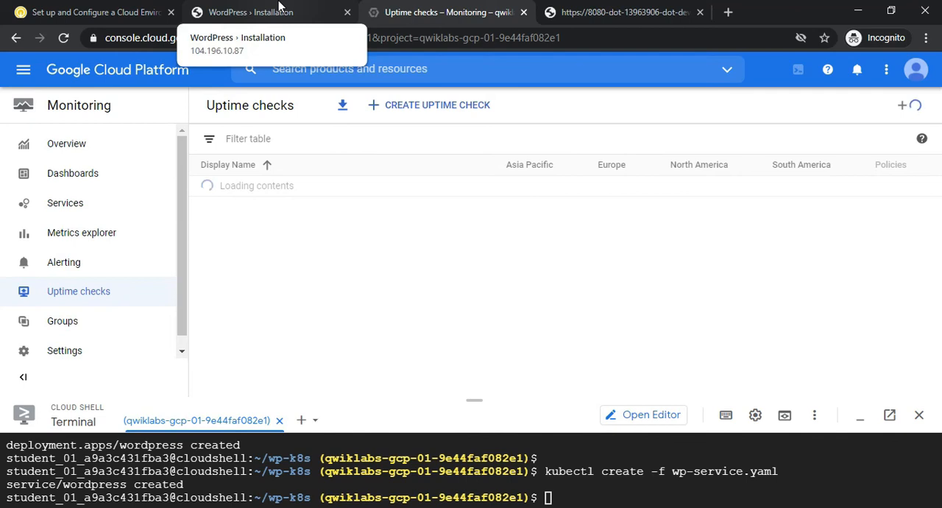
Reload the Cloud Shell web preview on port 8080 and return to the uptime checks page
left_click(622, 13)
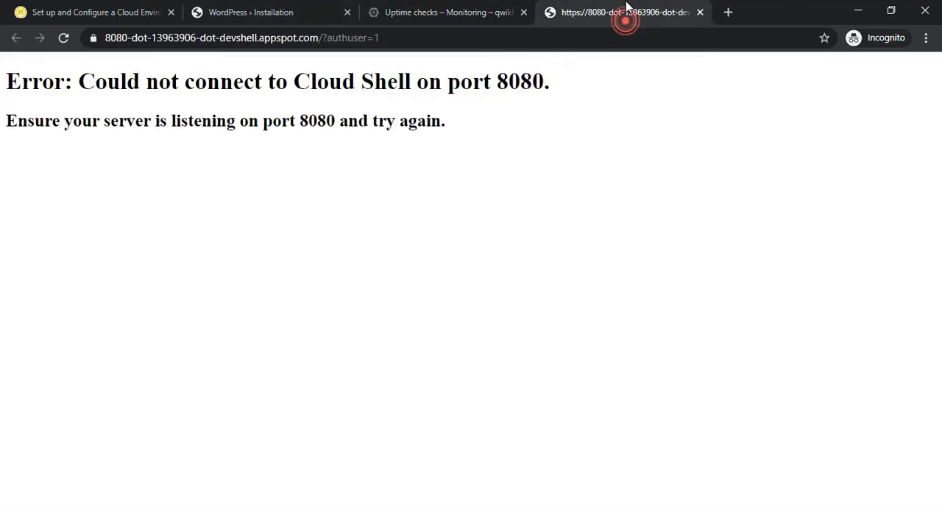
left_click(63, 39)
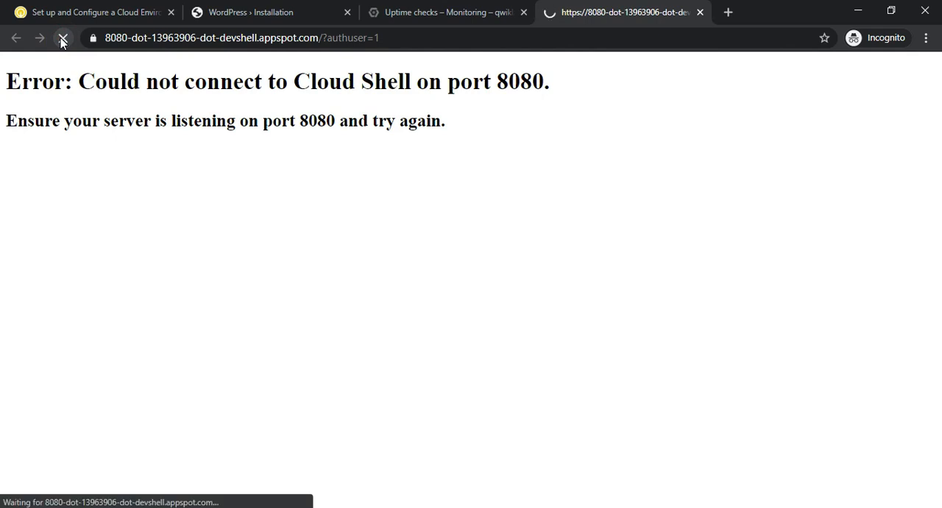
left_click(401, 7)
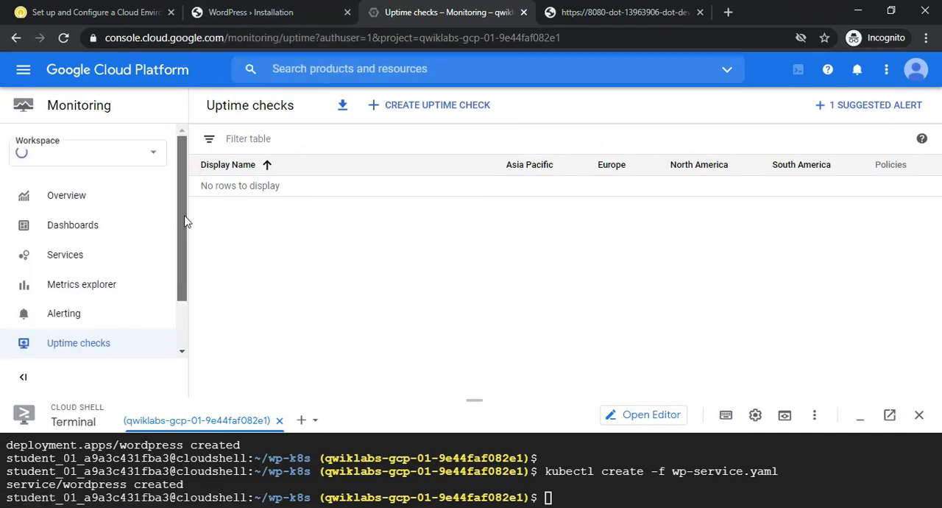
Open Metrics explorer in Monitoring to view its metric query page
left_click_drag(184, 214, 181, 244)
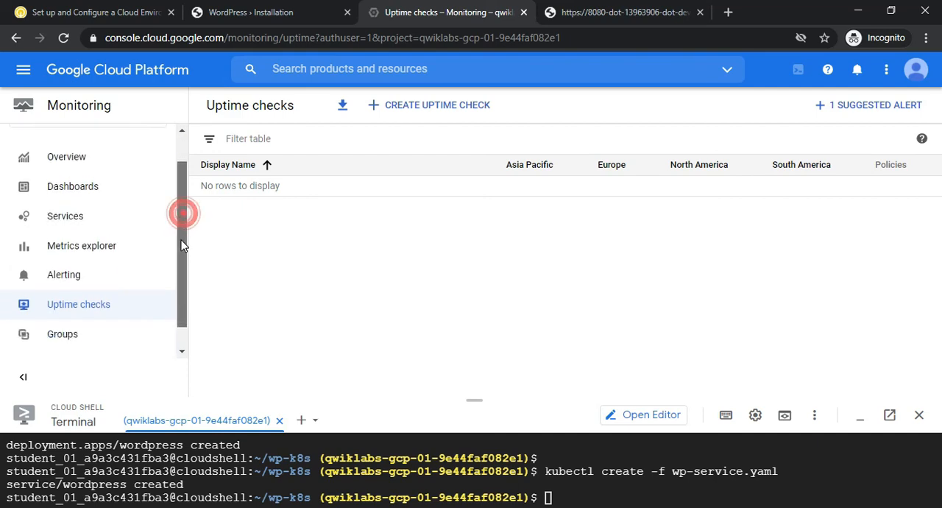
left_click(101, 259)
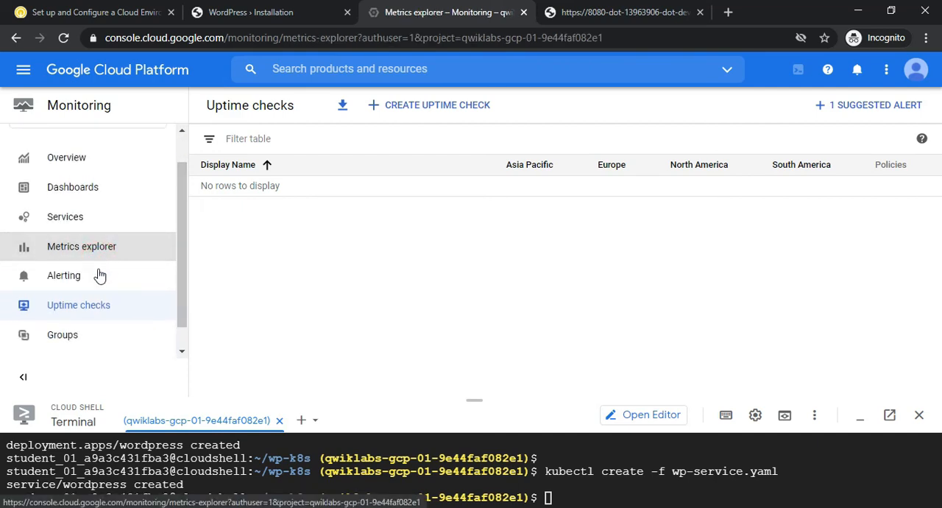
left_click(94, 279)
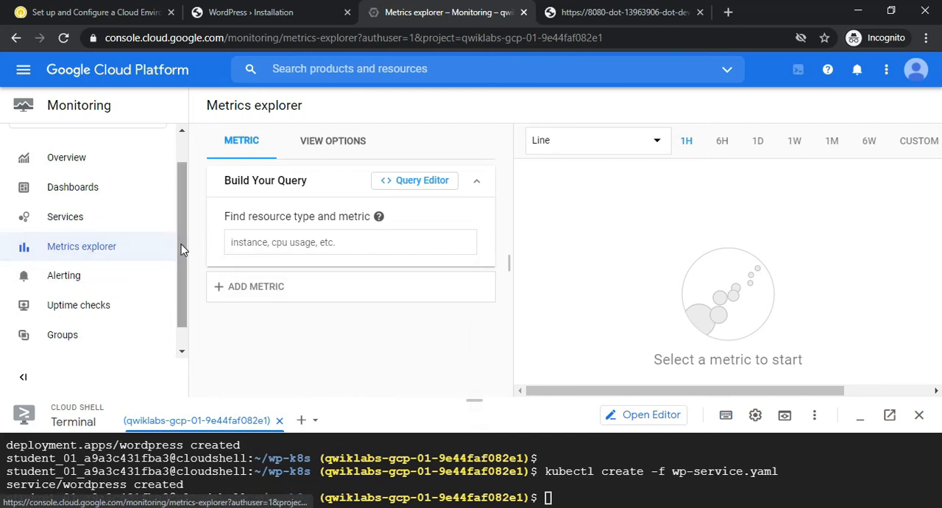
Examine Monitoring's Overview, Services, Metrics explorer and Alerting pages, dismissing the metadata label deprecation notice
left_click_drag(185, 170, 181, 150)
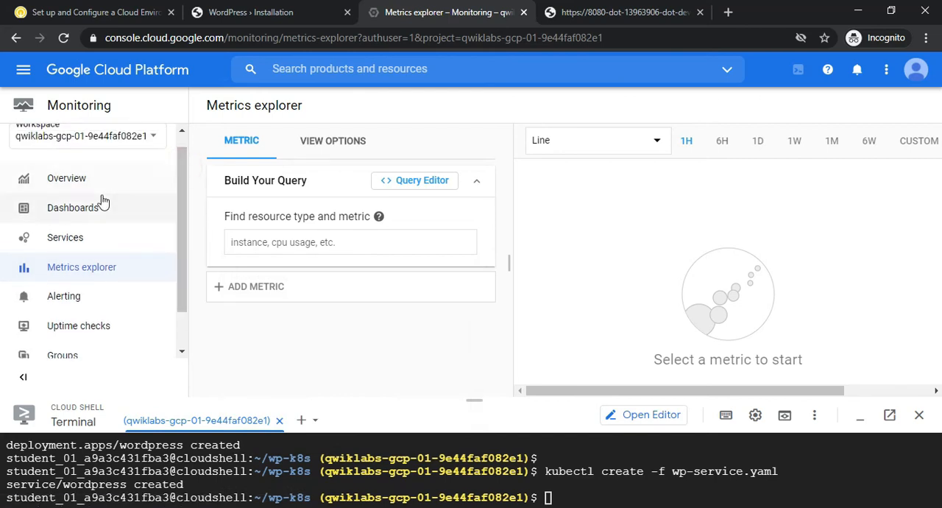
left_click(102, 185)
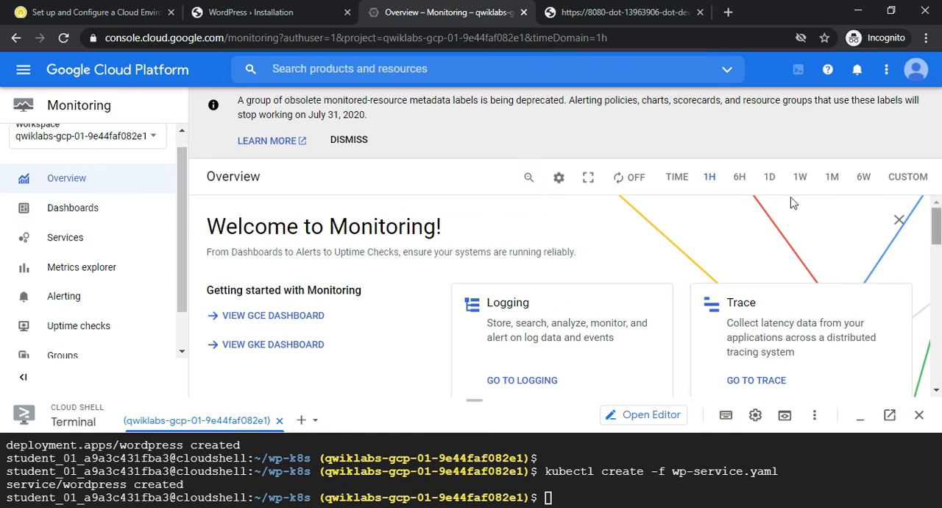
left_click(349, 140)
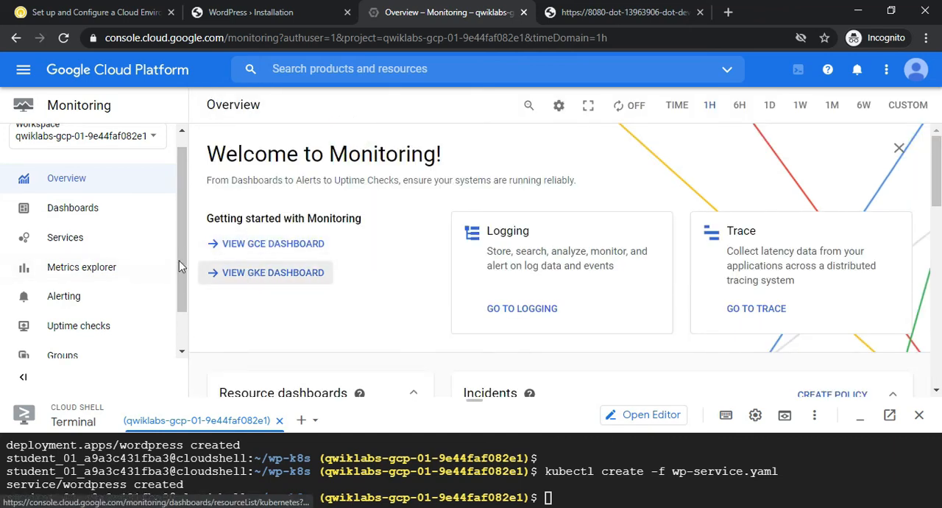
left_click_drag(940, 190, 919, 184)
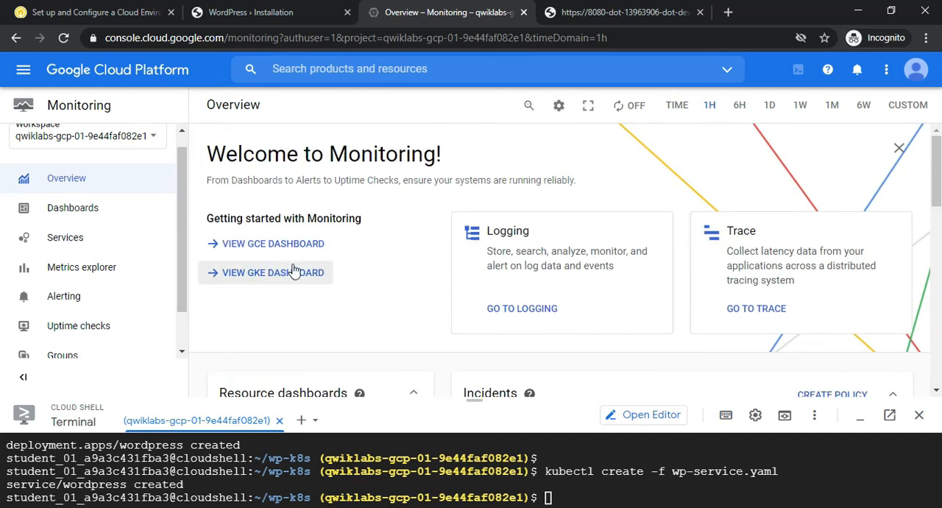
left_click(95, 238)
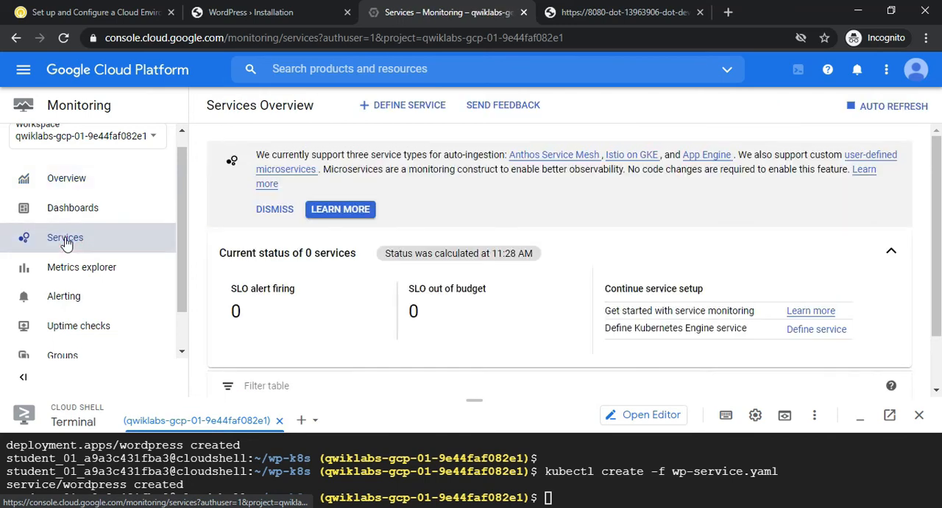
left_click(82, 267)
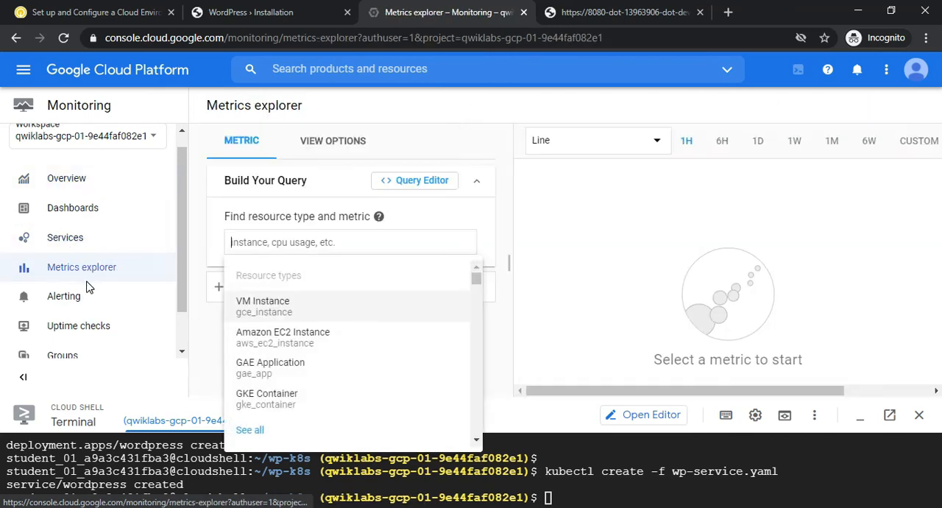
left_click(86, 298)
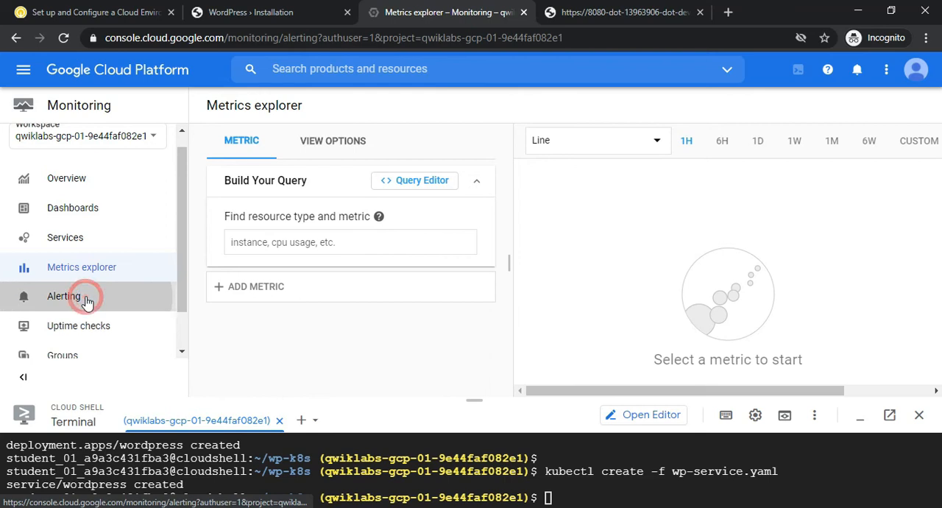
left_click_drag(180, 261, 176, 192)
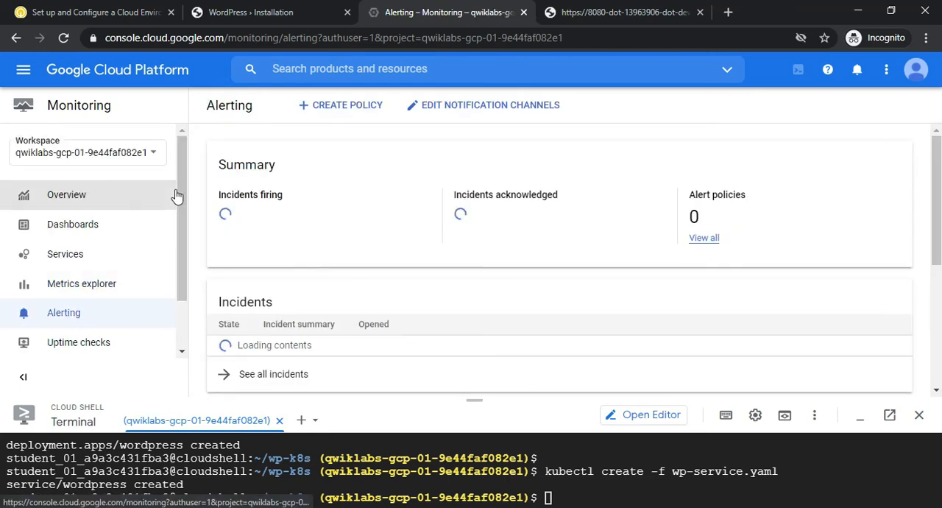
left_click(122, 205)
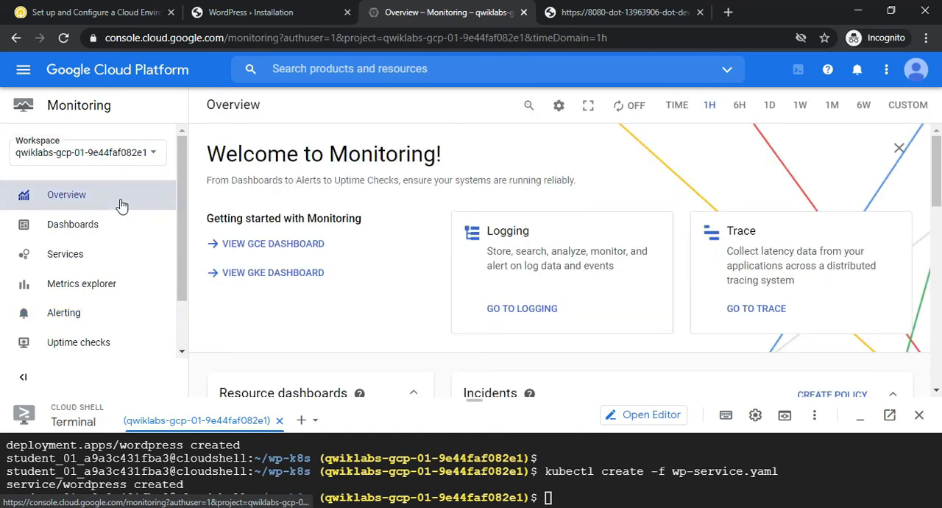
left_click(121, 205)
Reread the Task 8 uptime check requirement on the lab page and return to Monitoring
left_click(88, 9)
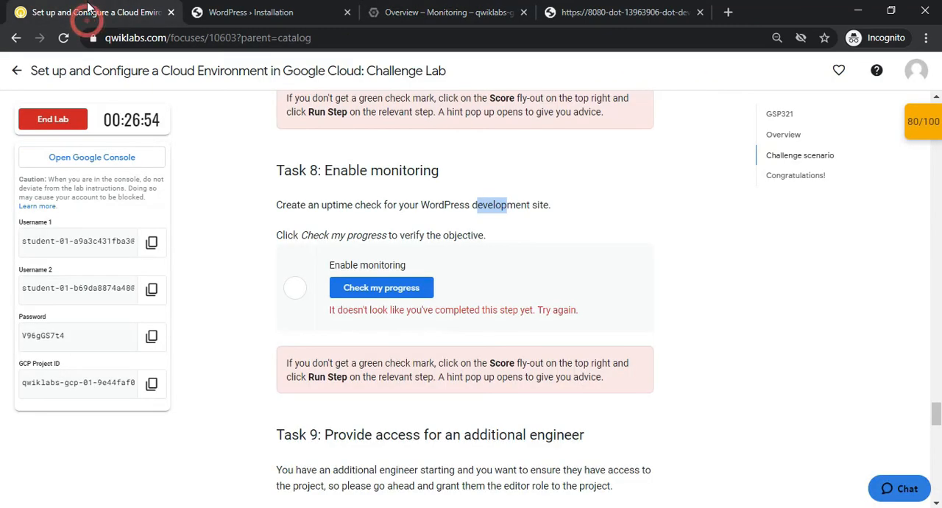
left_click(409, 229)
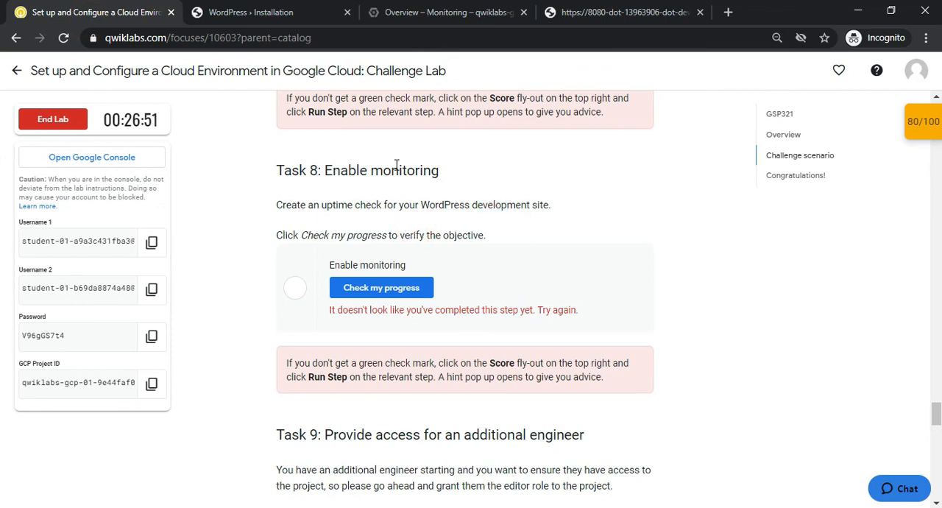
left_click_drag(320, 206, 483, 207)
left_click(439, 6)
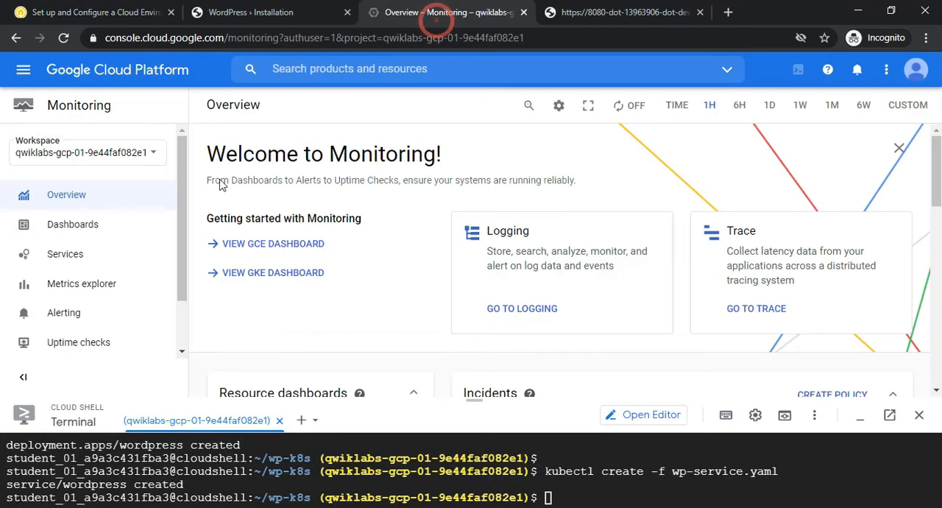
Start a new uptime check in Monitoring and enter "wp" in its title
left_click_drag(183, 203, 178, 304)
left_click(115, 293)
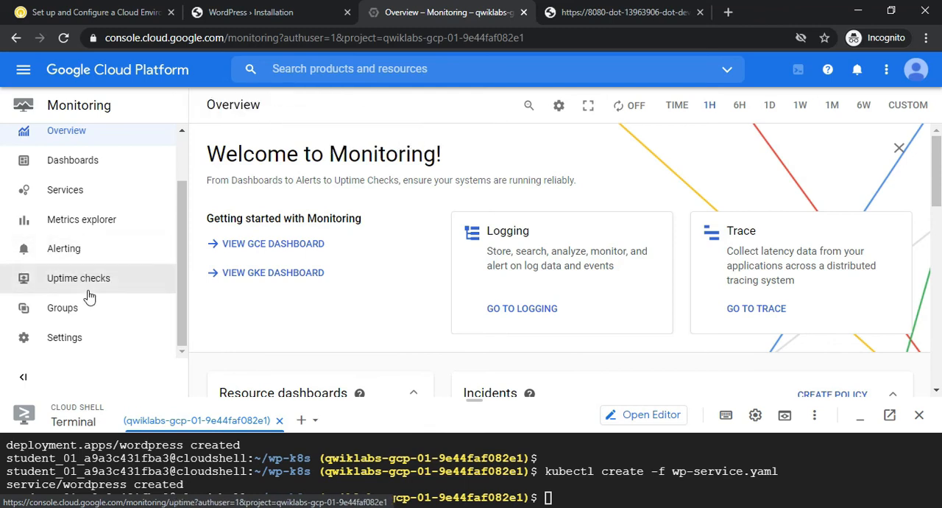
left_click(89, 277)
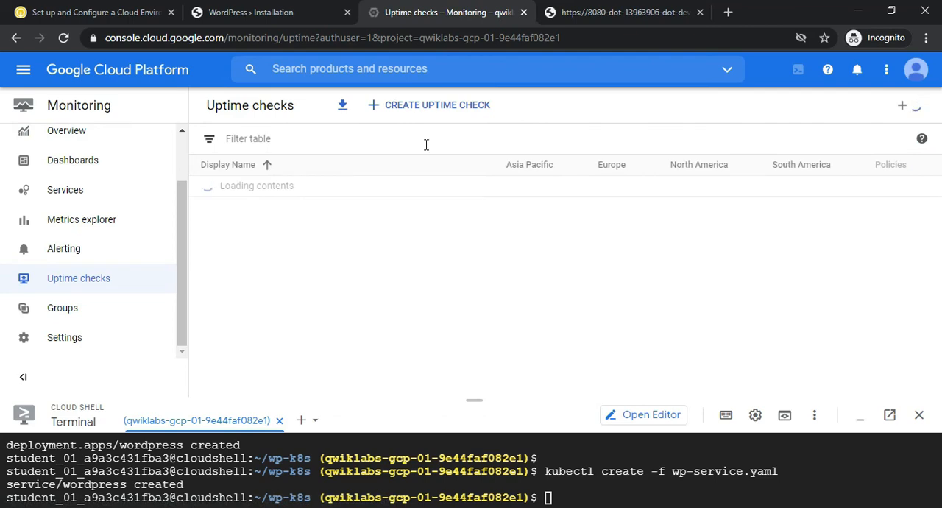
left_click(405, 110)
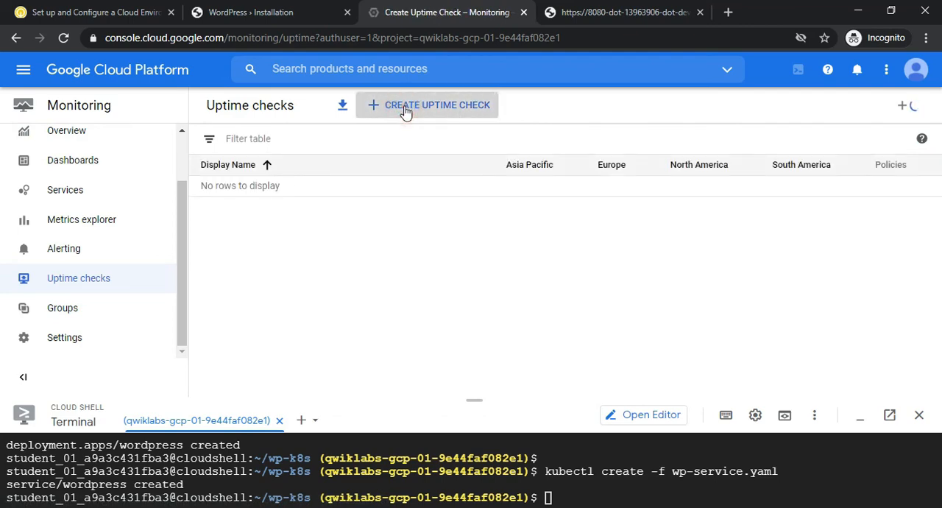
left_click(594, 177)
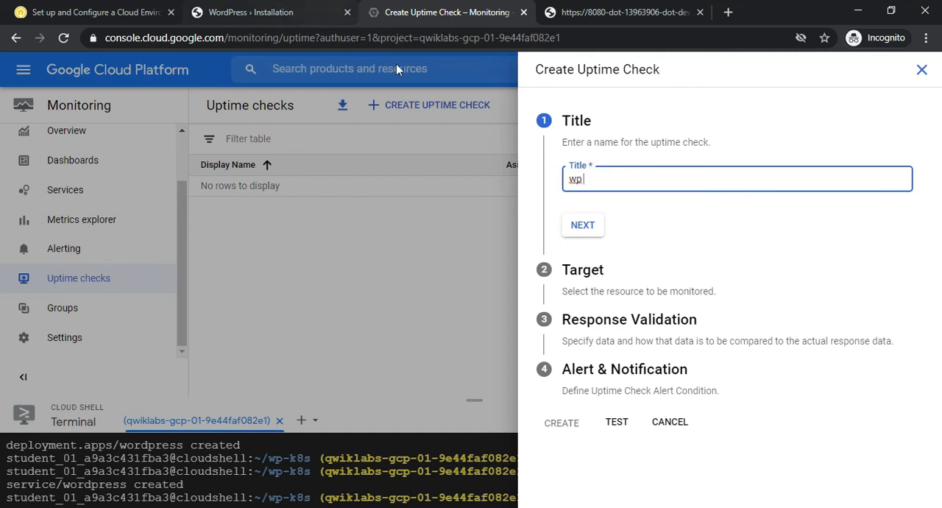
Compare the WordPress installation page with the Task 8 wording and return to the new uptime check
left_click(282, 12)
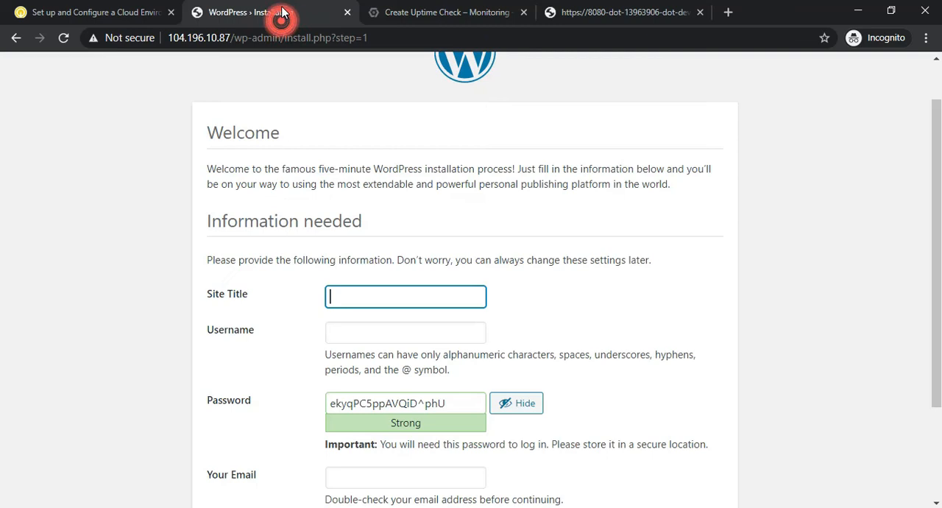
left_click(143, 7)
left_click_drag(423, 204, 468, 201)
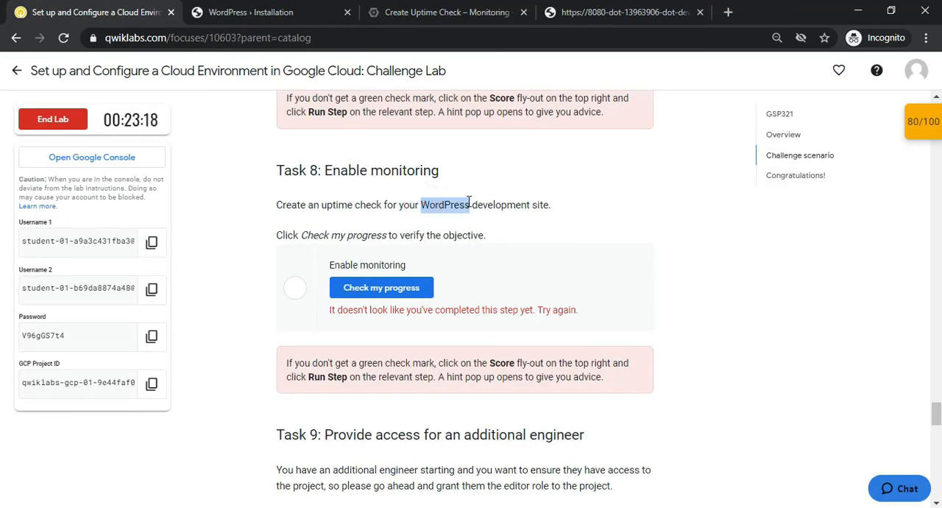
key("alt+Tab")
key("alt+Tab")
left_click(264, 15)
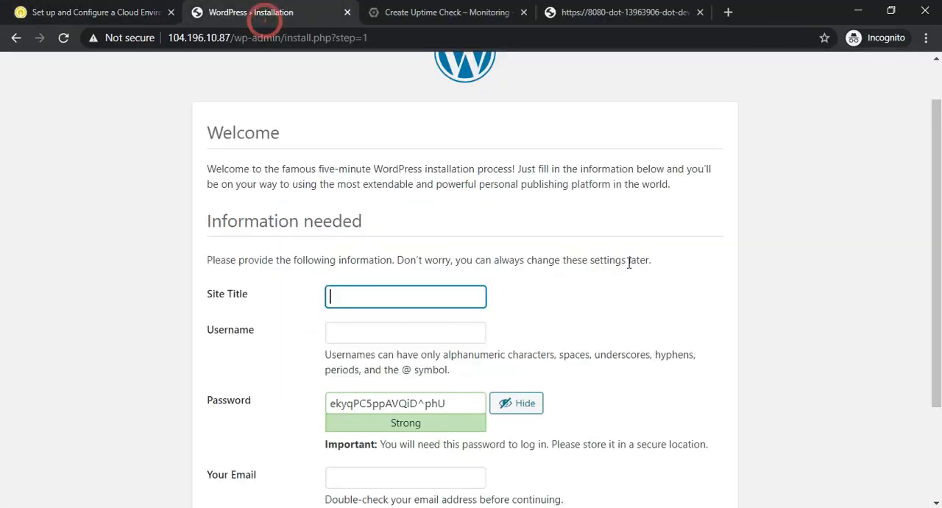
left_click(386, 281)
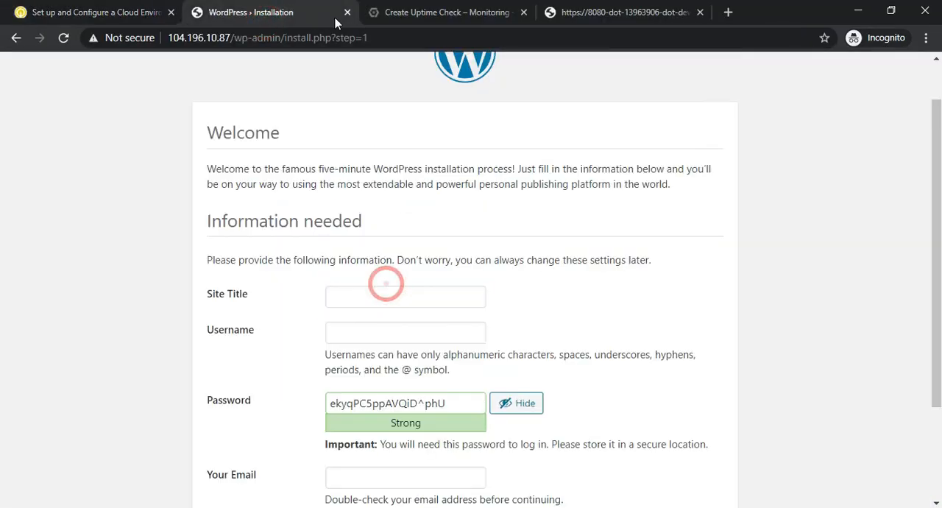
left_click(428, 11)
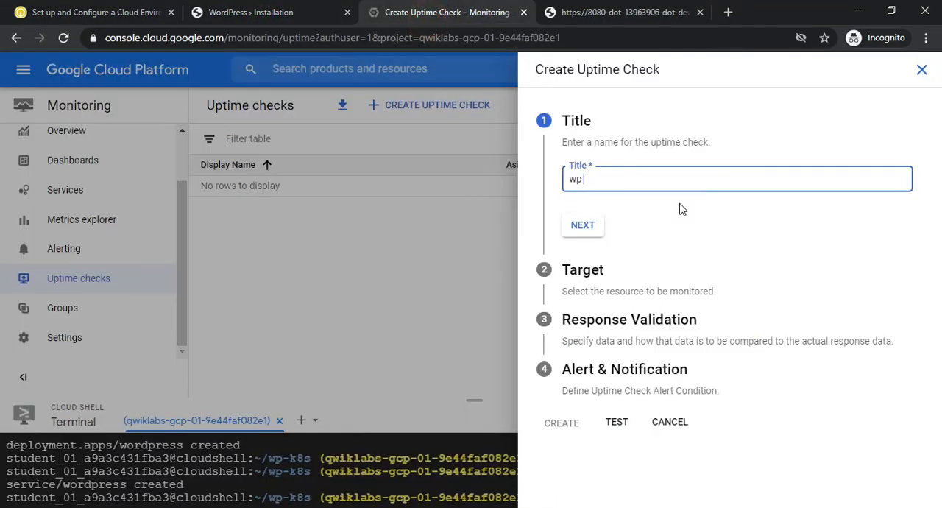
Complete the uptime check's title as "wp check" and continue to its target settings
left_click(658, 184)
key("alt+Tab")
key("alt+Tab")
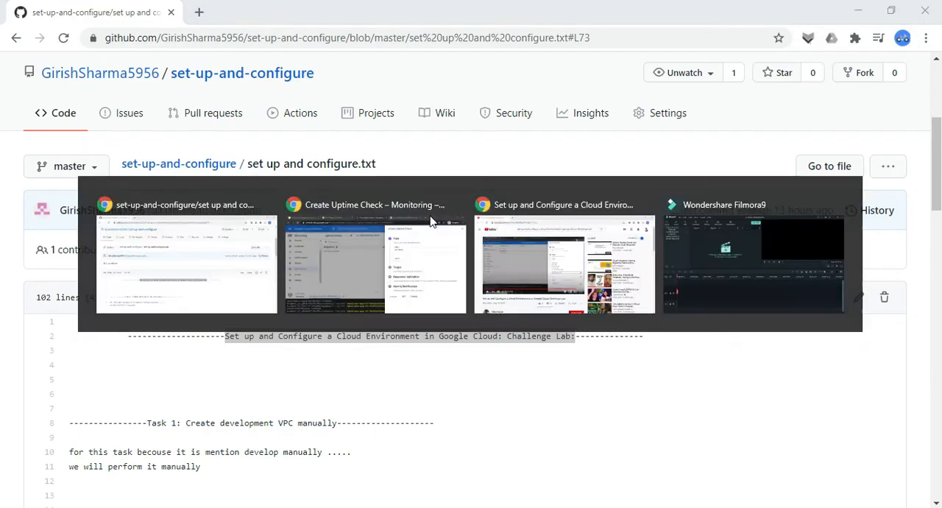
left_click(432, 221)
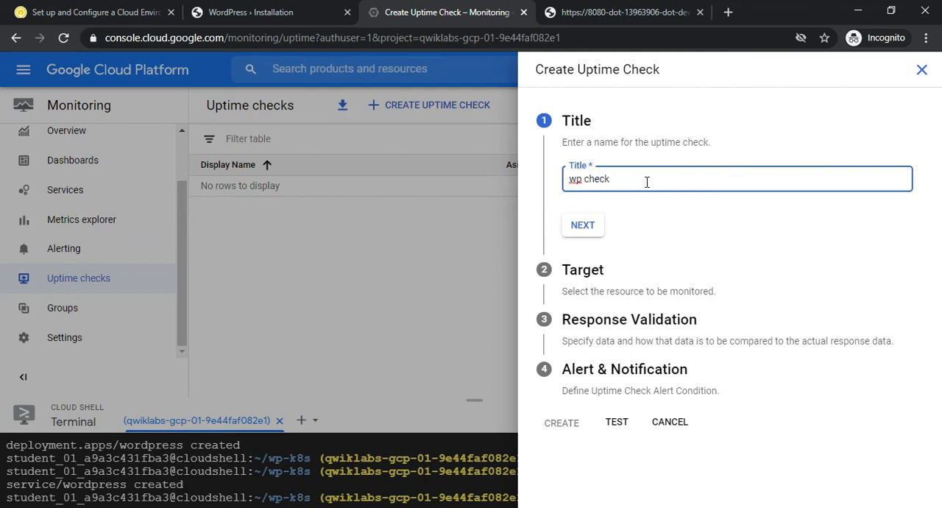
left_click(613, 237)
left_click(582, 225)
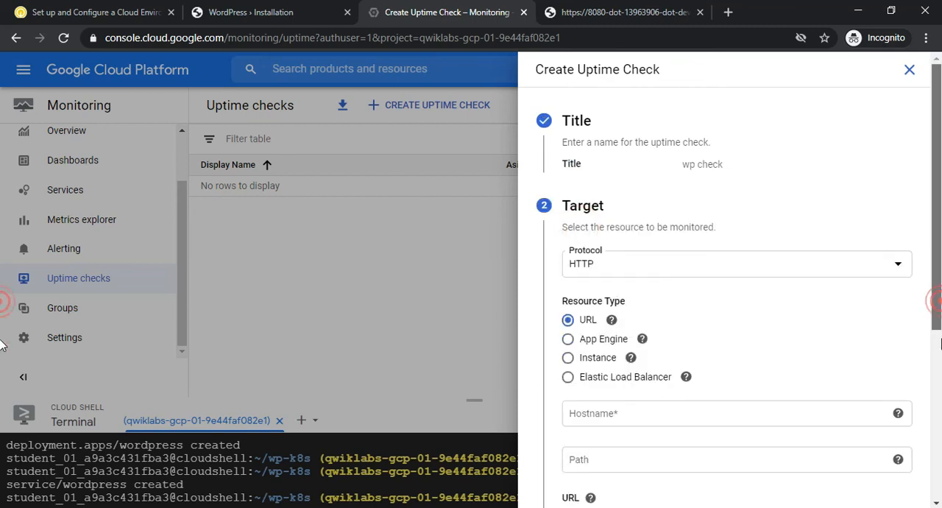
scroll(929, 301, "down", 1)
left_click(626, 334)
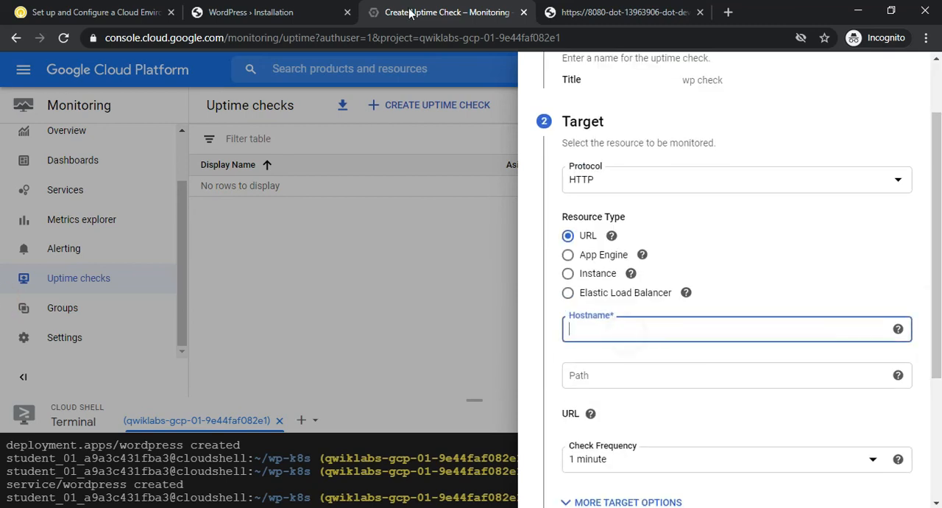
left_click(250, 10)
left_click_drag(168, 38, 219, 37)
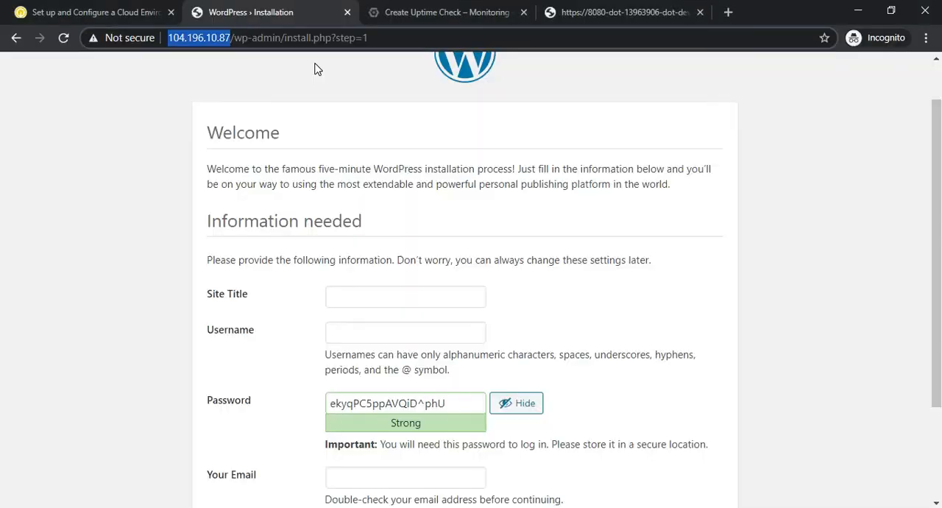
left_click(111, 9)
left_click(400, 13)
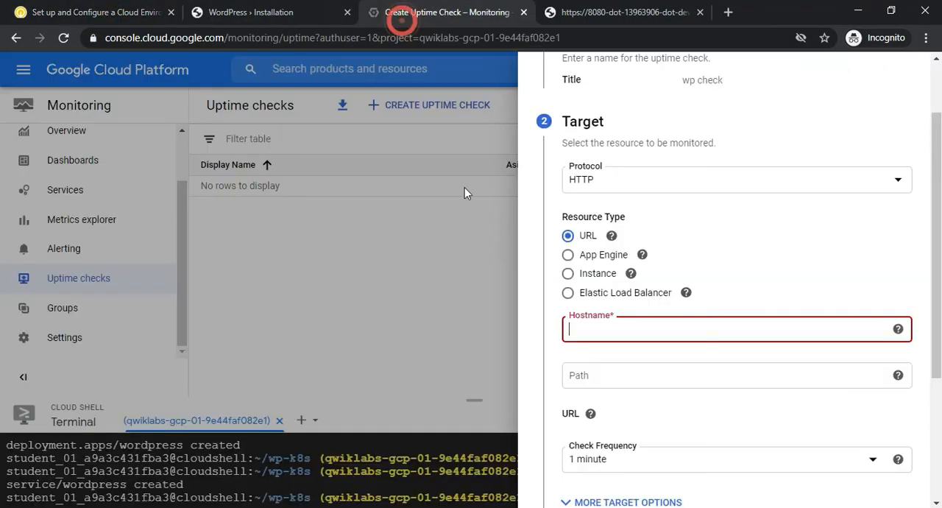
left_click(600, 336)
type("http://104.196.10.87/")
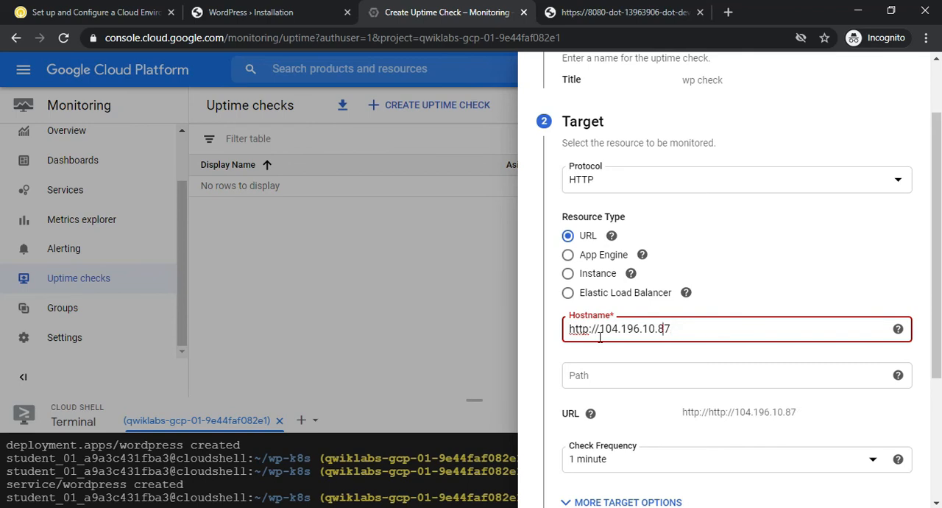
key("BackSpace")
key("BackSpace")
key("BackSpace")
key("BackSpace")
key("BackSpace")
key("BackSpace")
key("BackSpace")
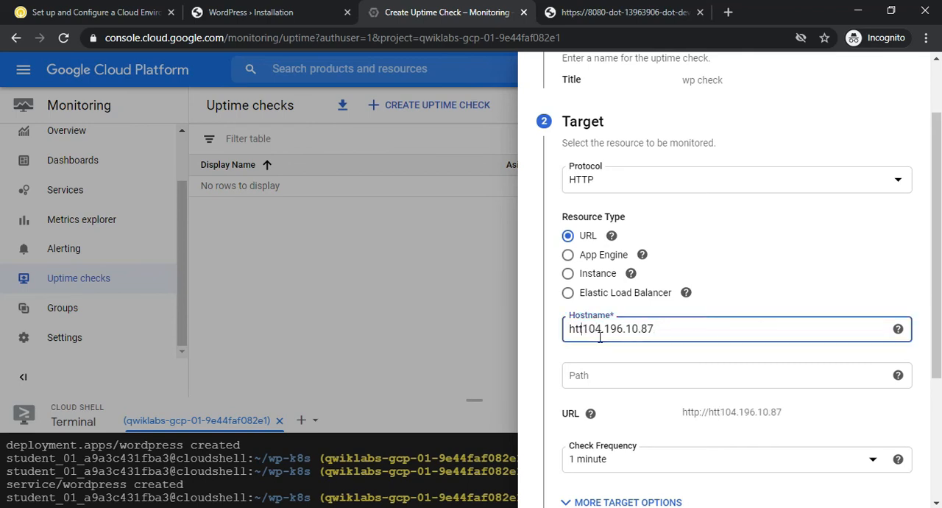
Set the target path to "/" and accept the HTTP URL target with the 1 minute check frequency
left_click(605, 380)
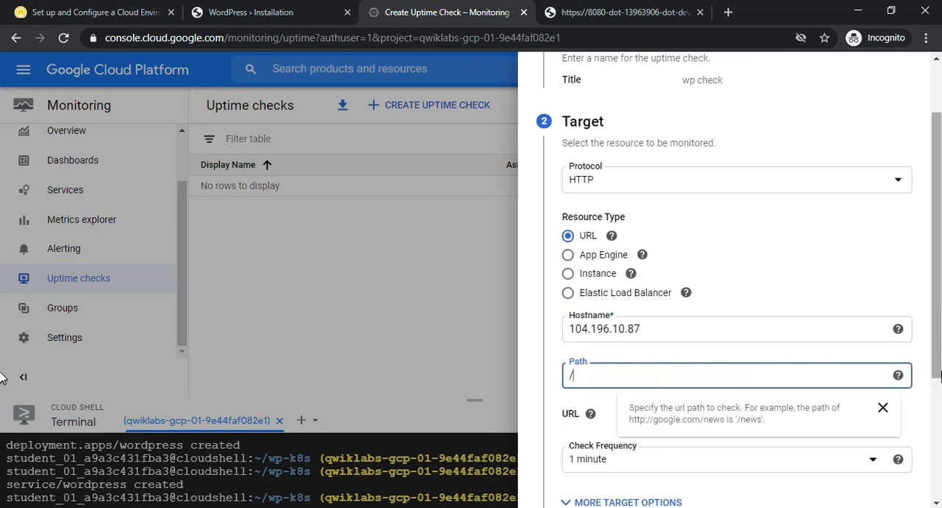
scroll(938, 390, "down", 3)
left_click(582, 335)
scroll(939, 324, "down", 3)
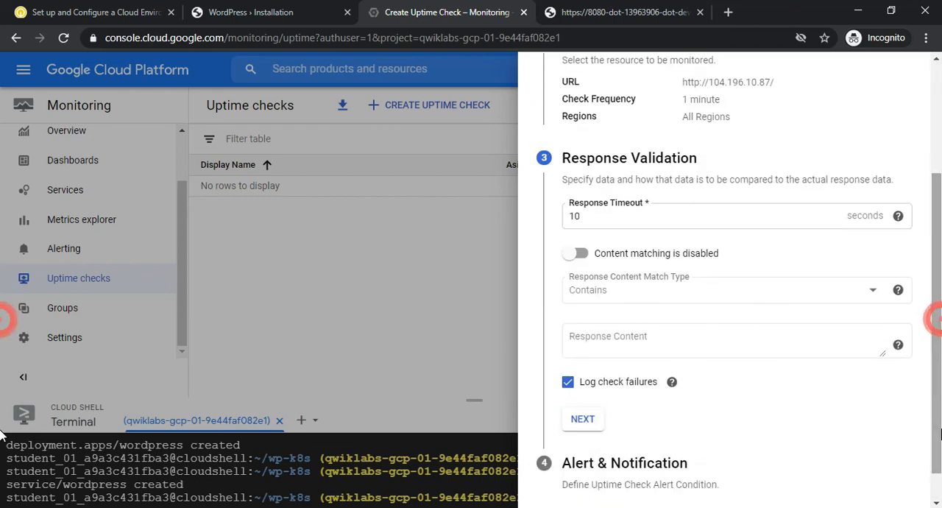
Test and create the uptime check with the default response validation and the 1 minute failure alert
left_click(572, 421)
scroll(938, 325, "down", 2)
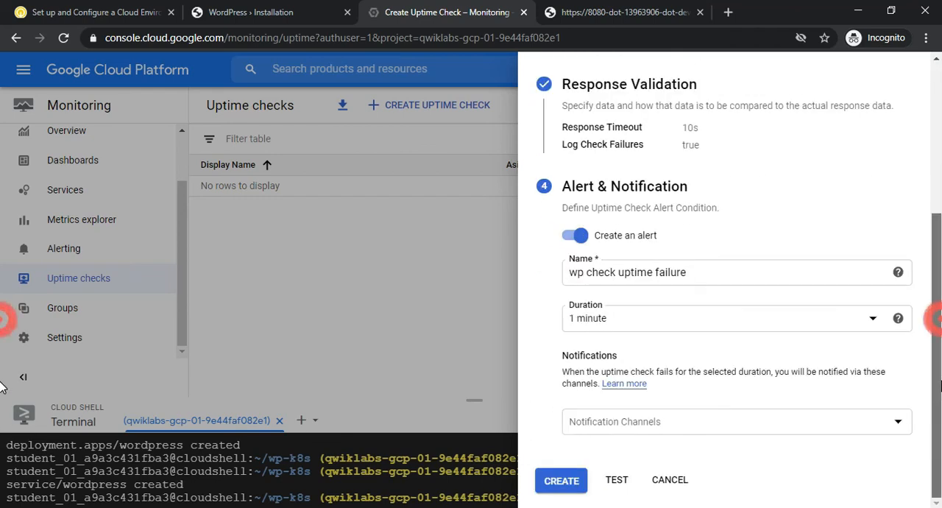
left_click(613, 481)
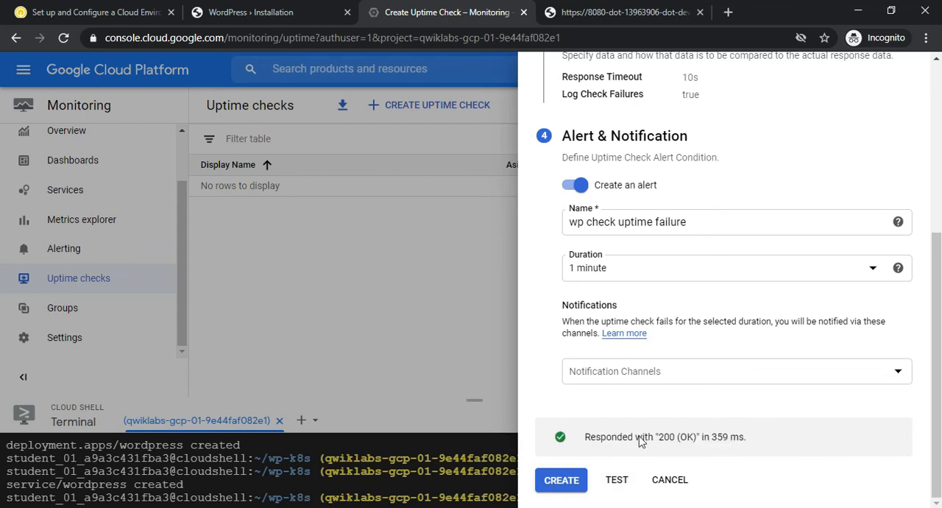
left_click(568, 481)
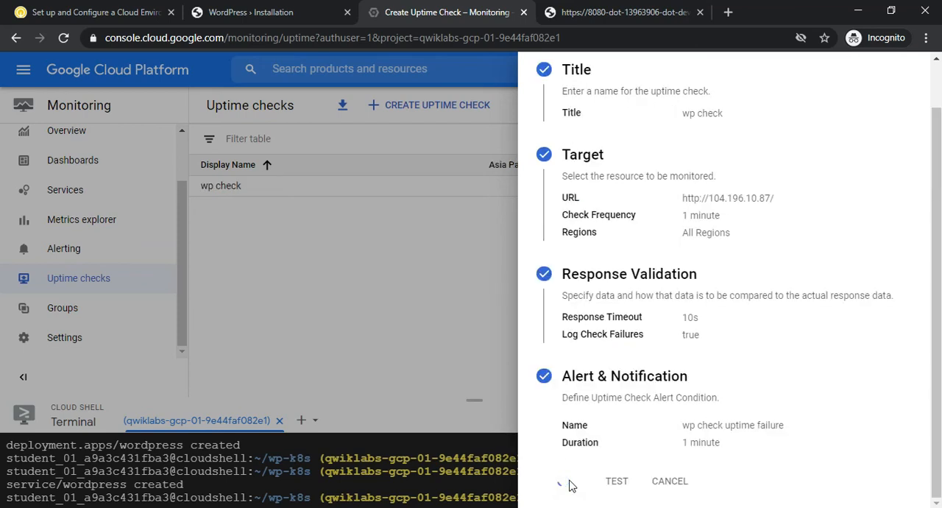
Check the progress of the "Enable monitoring" objective on the lab page
left_click(64, 11)
left_click(382, 287)
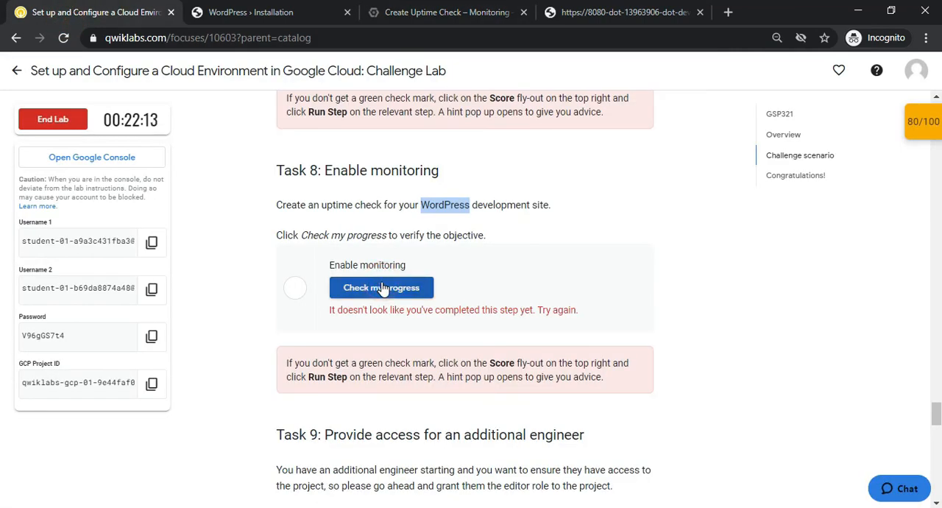
Recheck the progress of the "Enable monitoring" objective and read the heading of Task 9 about the additional engineer
left_click(527, 229)
left_click(380, 298)
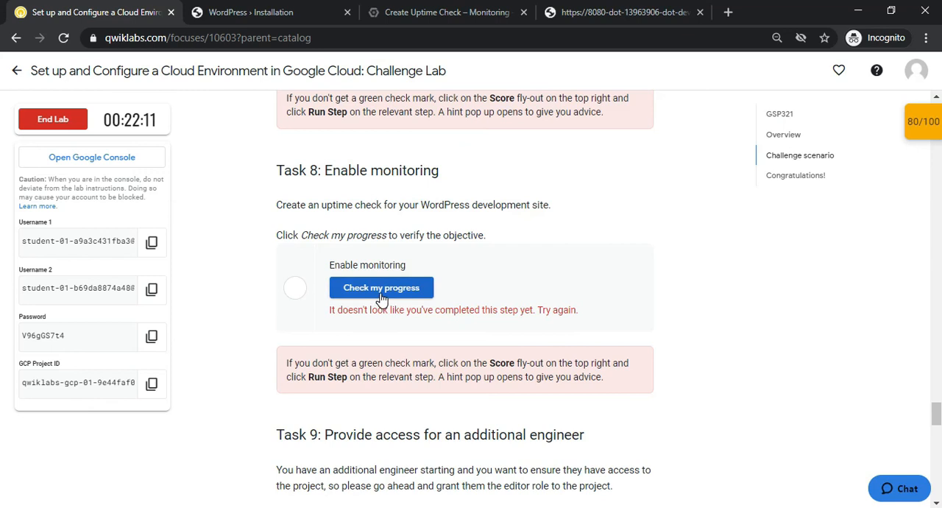
left_click_drag(940, 417, 941, 426)
left_click_drag(308, 249, 567, 273)
left_click(483, 259)
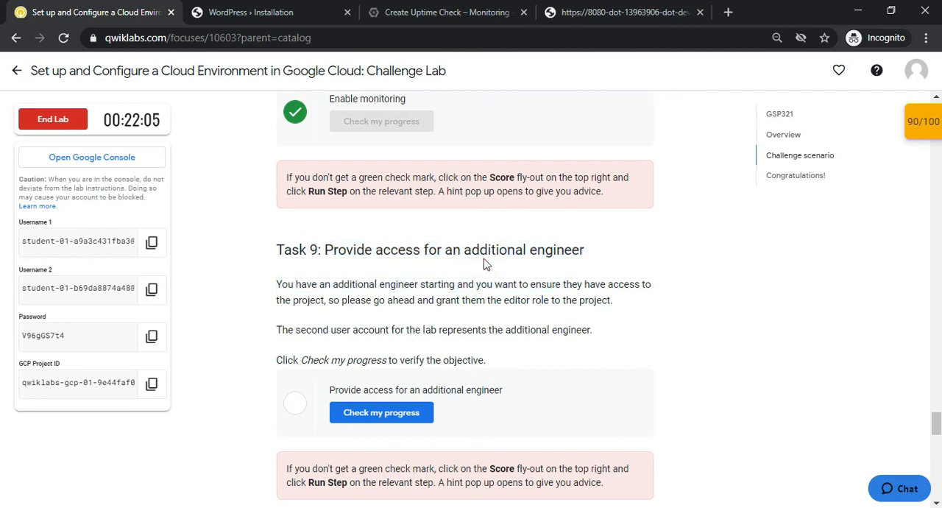
Open the project's IAM permissions page in the Google Cloud console
left_click(454, 7)
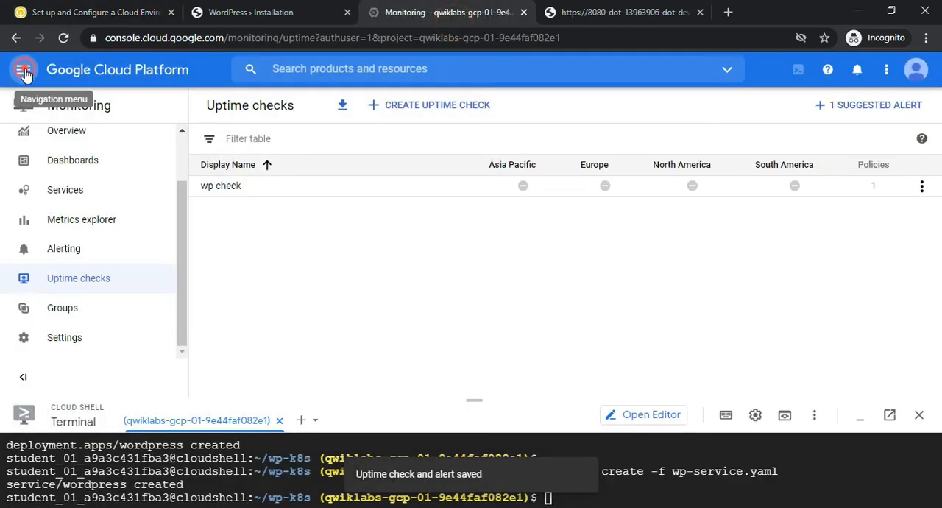
left_click(25, 71)
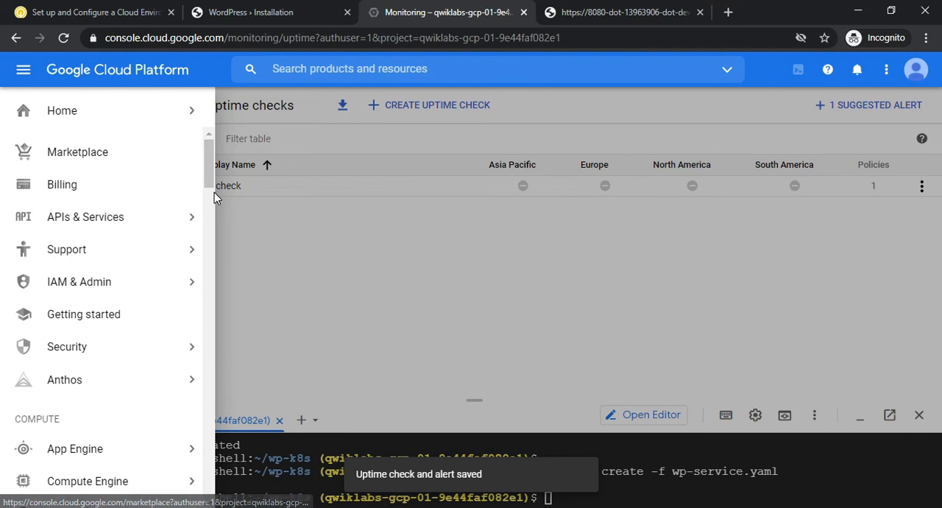
left_click(207, 175)
left_click_drag(207, 175, 216, 214)
mouse_move(151, 204)
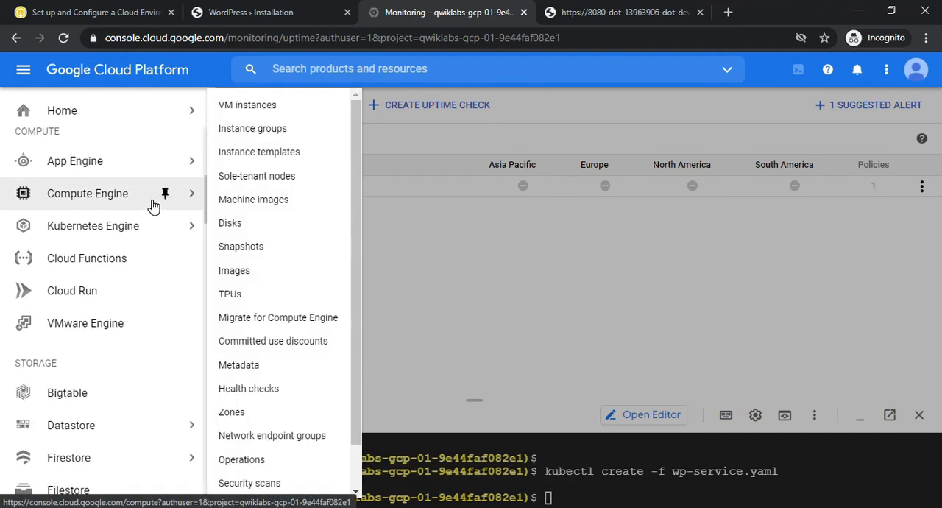
mouse_move(144, 222)
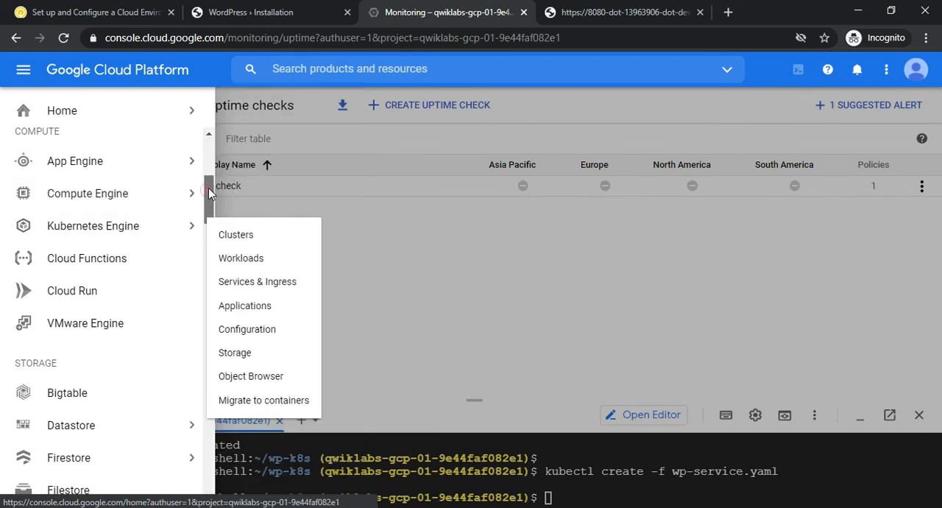
left_click_drag(209, 188, 210, 148)
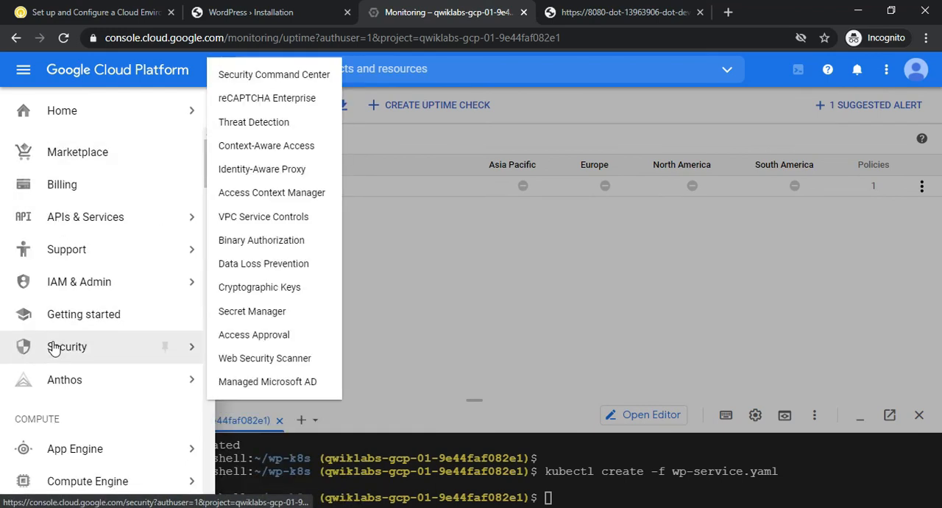
mouse_move(118, 292)
left_click(244, 74)
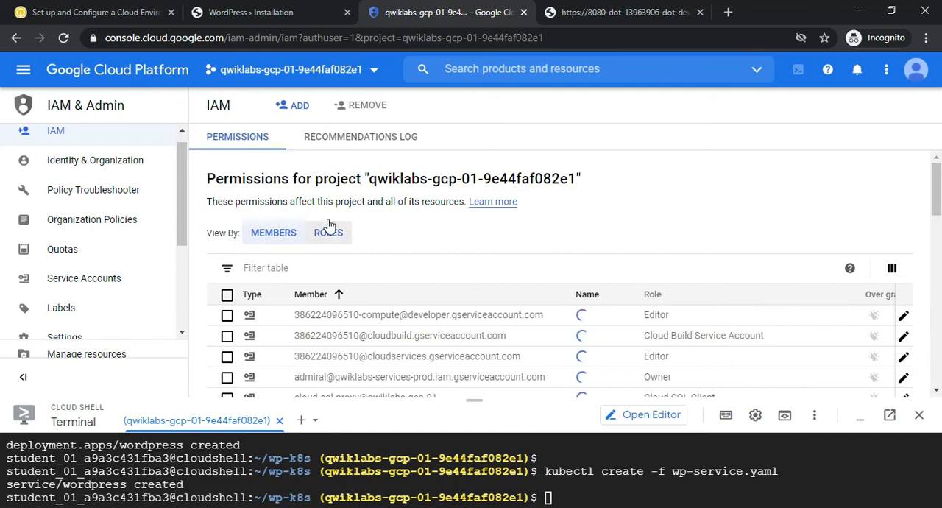
Start adding a project member and enter the lab's Username 2 account, copied from the lab page, as the new member
mouse_move(940, 179)
left_mouse_down()
mouse_move(940, 283)
mouse_move(929, 167)
left_mouse_up()
left_click(301, 108)
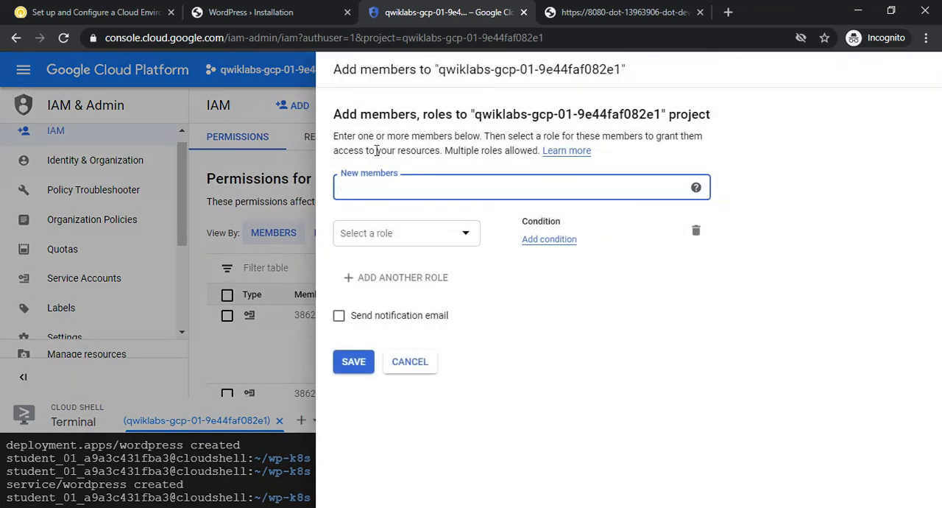
left_click(398, 189)
left_click(6, 8)
left_click(147, 294)
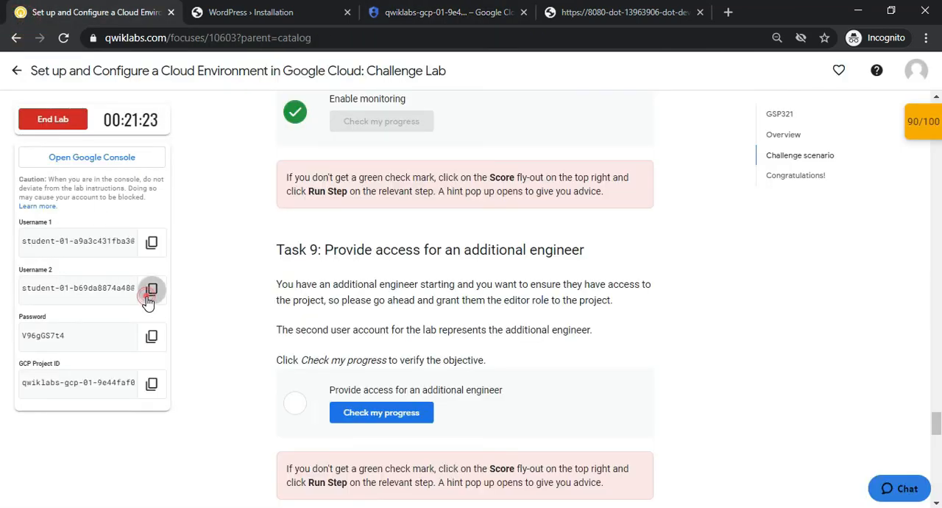
left_click(399, 12)
left_click(410, 186)
key("ctrl+v")
left_click(444, 259)
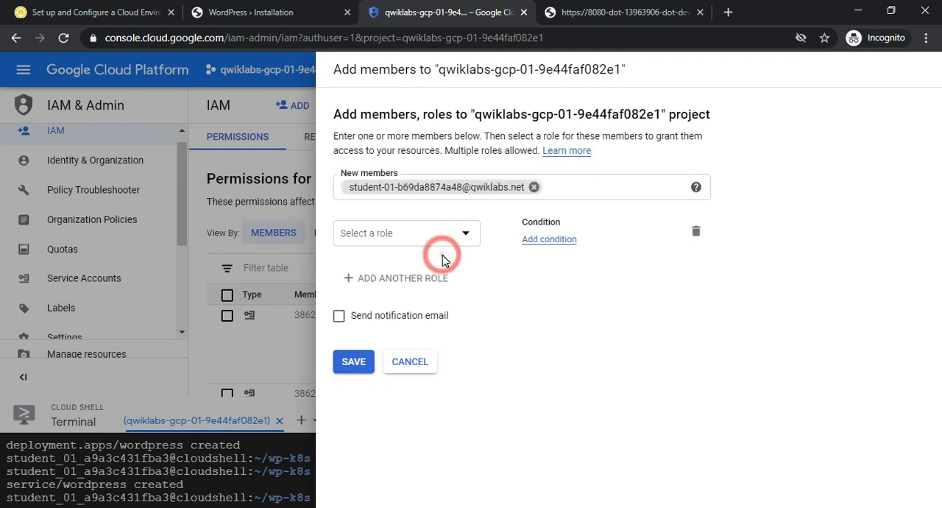
Grant the new member the Editor role, save the policy, and review the member's entry in the permissions list
left_click(466, 231)
left_click(479, 309)
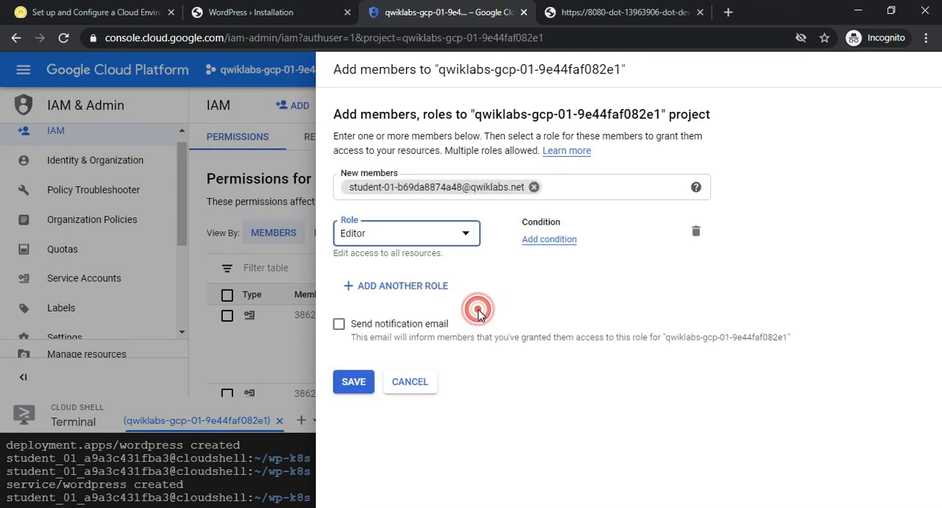
left_click(359, 387)
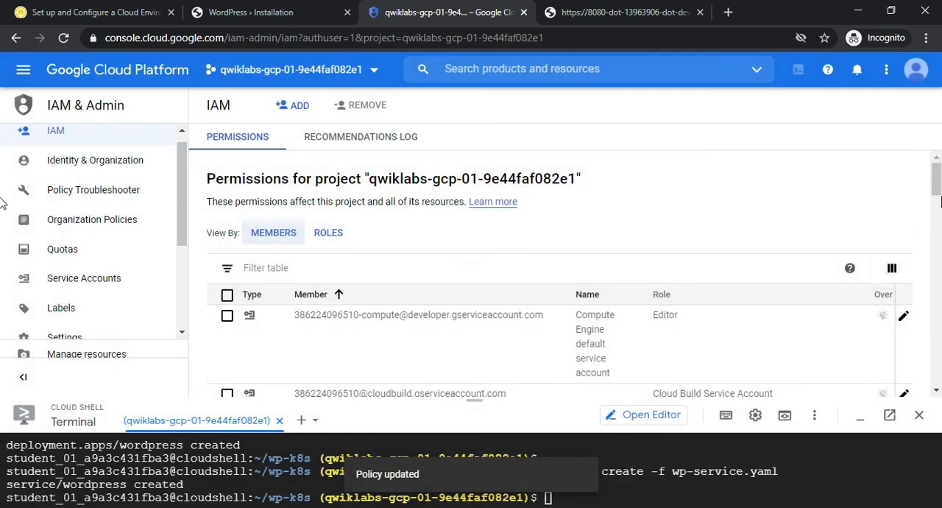
left_click_drag(937, 196, 941, 388)
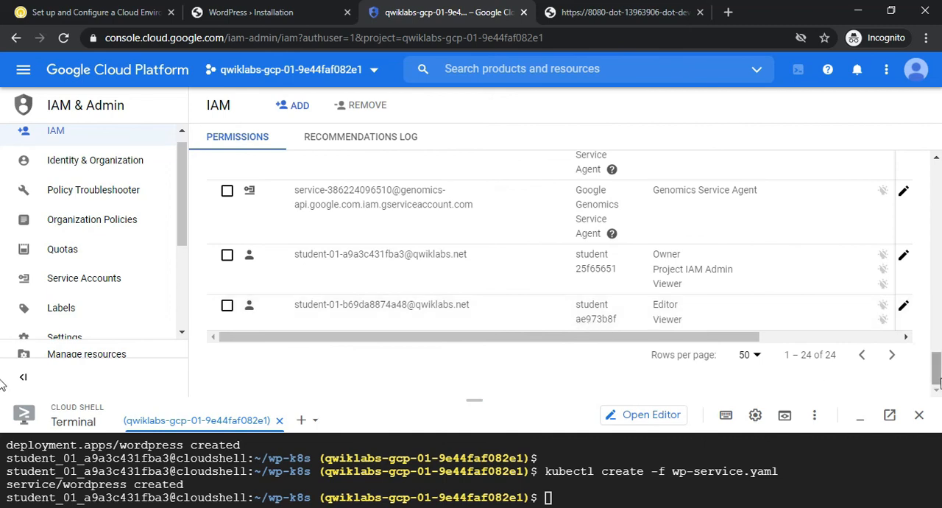
left_click_drag(940, 372, 938, 161)
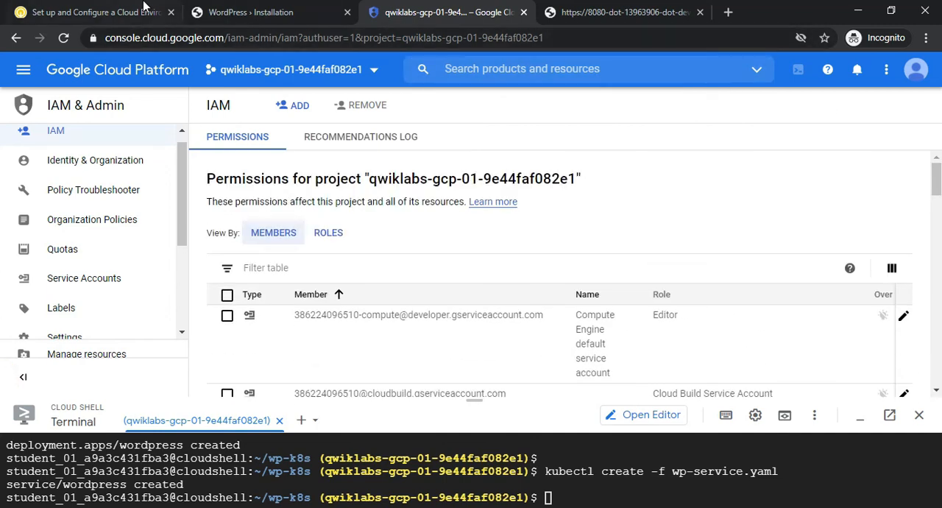
Check the progress of the "Provide access for an additional engineer" objective and review the lab's checkpoint scores
left_click(95, 11)
left_click(366, 413)
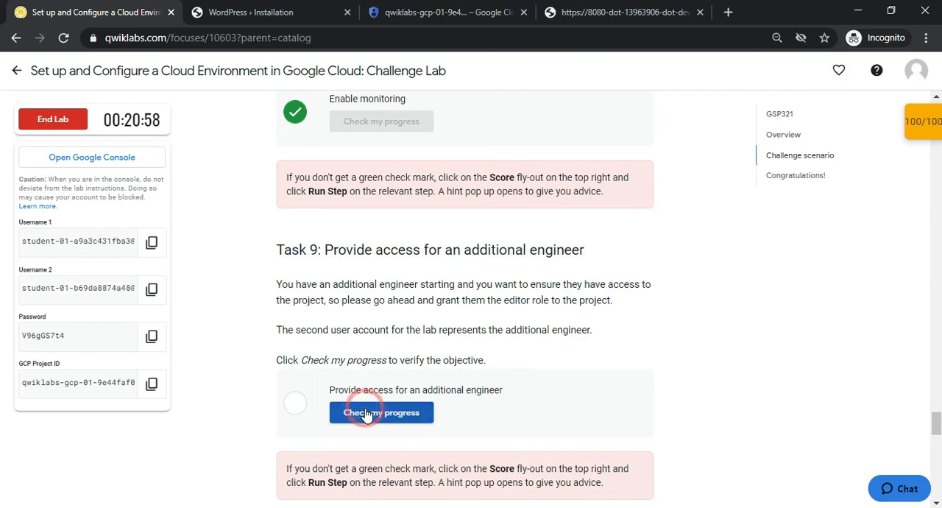
left_click(921, 123)
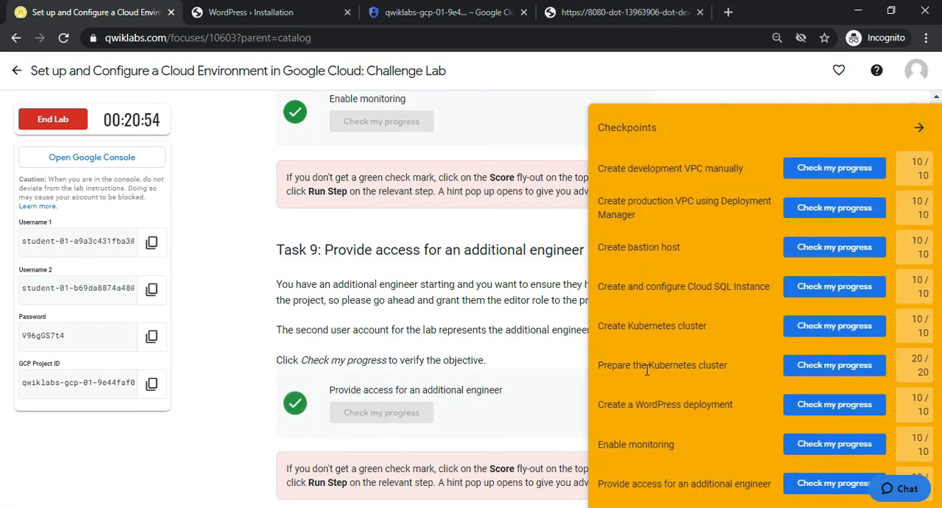
left_click(918, 126)
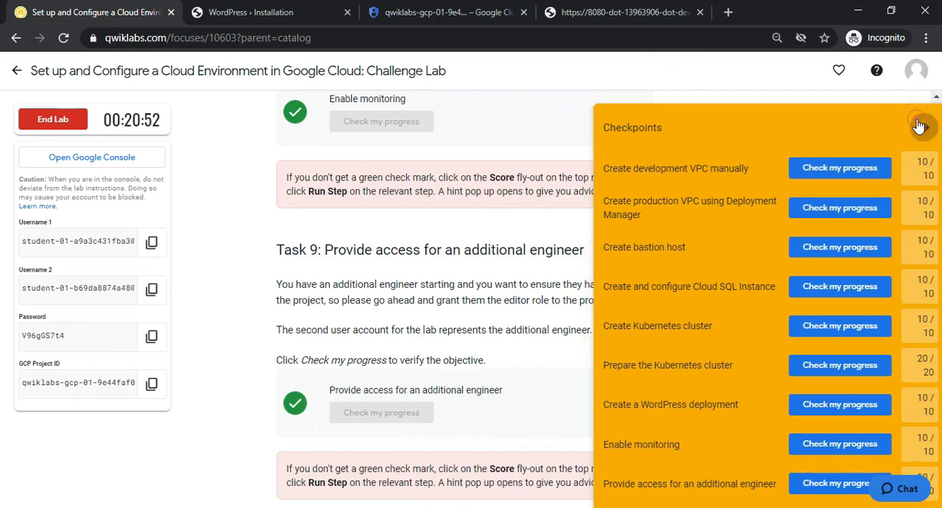
left_click_drag(123, 120, 178, 118)
left_click(178, 117)
triple_click(129, 119)
left_click(162, 120)
left_click(173, 120)
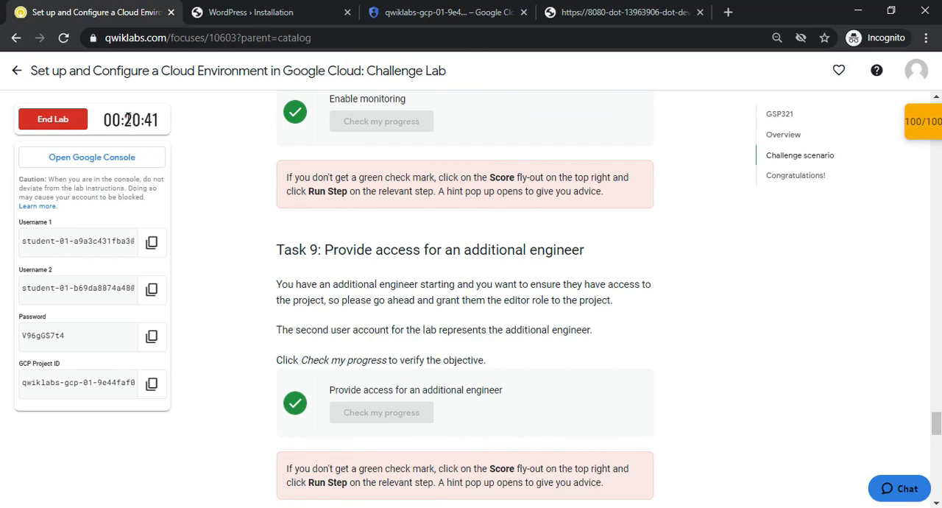
left_click(166, 119)
left_click(183, 121)
left_click(416, 12)
left_click(257, 12)
left_click(480, 9)
left_click(574, 11)
left_click(457, 14)
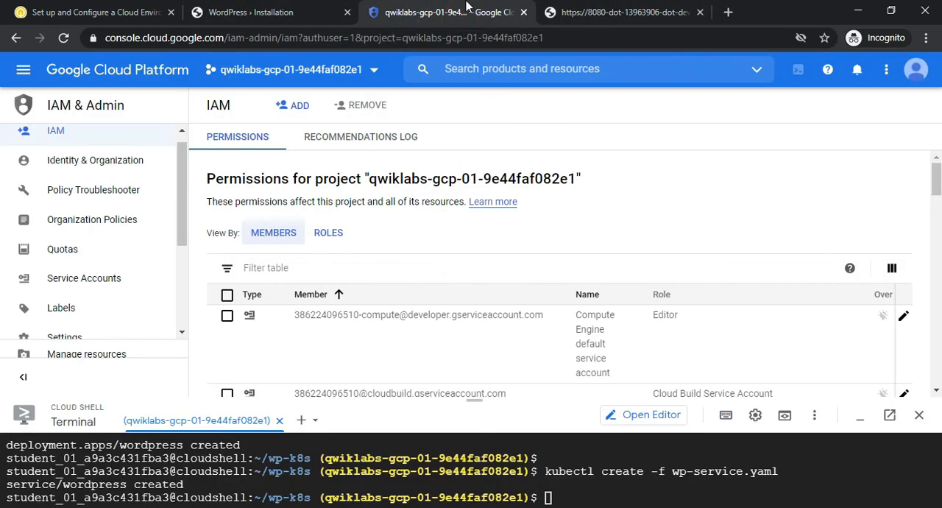
Examine the WordPress installation page, including its setup form and the site's IP address
left_click(294, 12)
left_click_drag(940, 252, 932, 311)
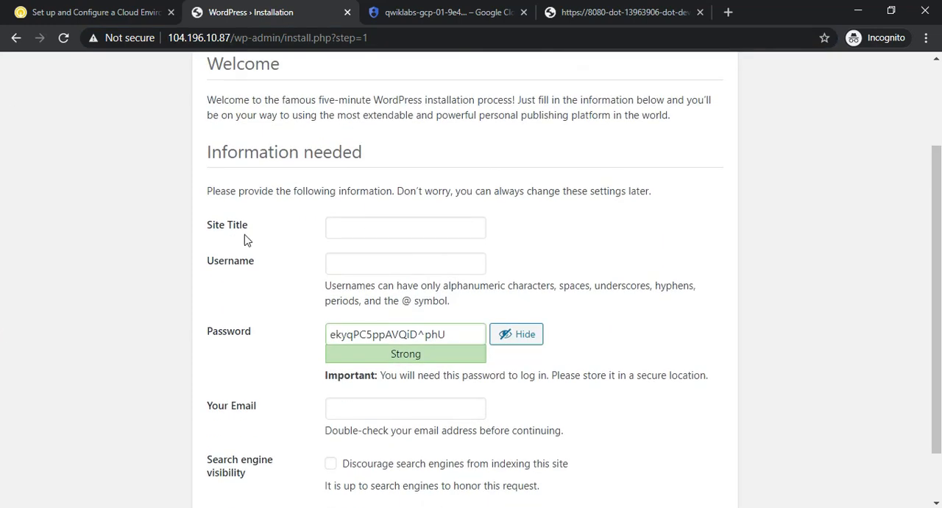
left_click(92, 12)
left_click(423, 12)
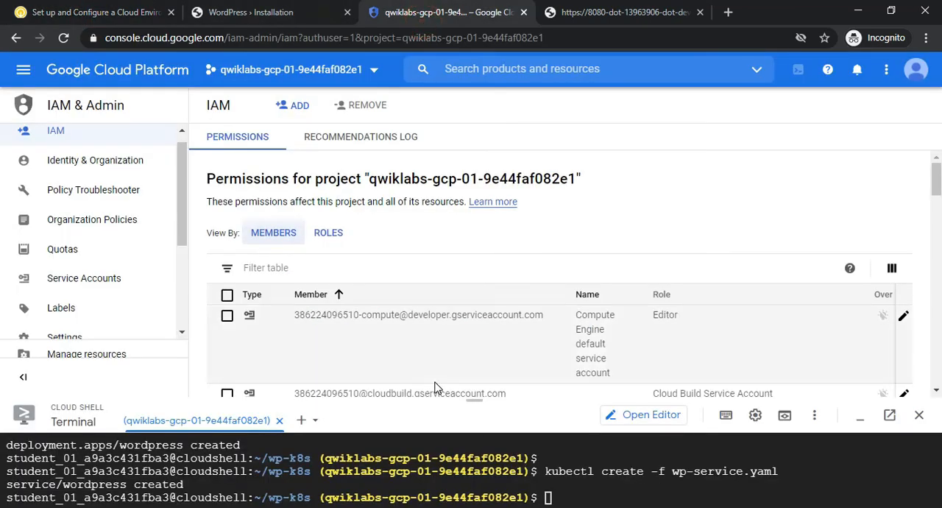
left_click(254, 12)
scroll(2, 288, "down", 2)
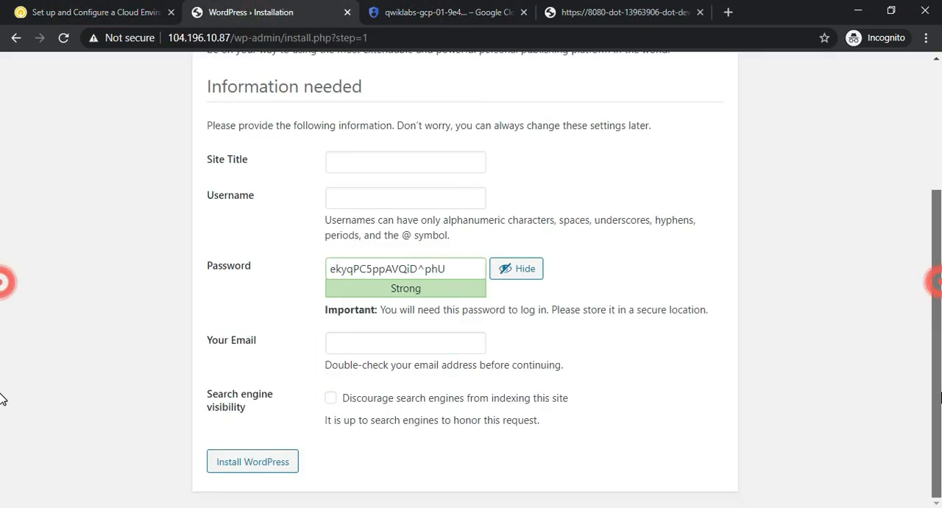
scroll(2, 309, "up", 3)
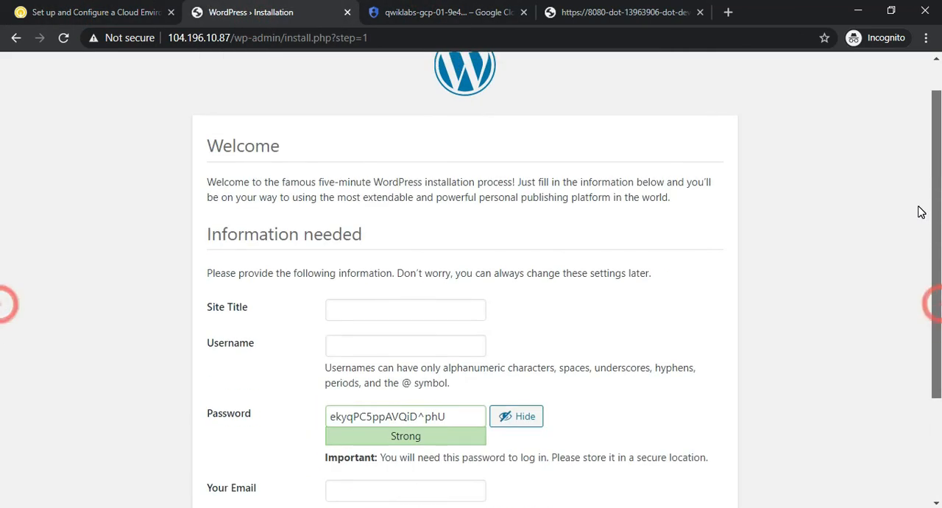
left_click(168, 38)
left_click_drag(167, 38, 230, 38)
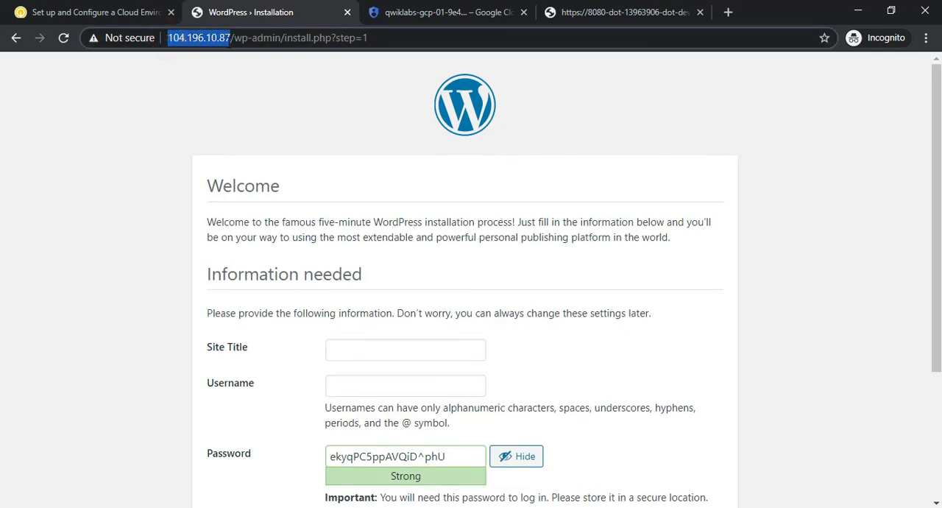
left_click(160, 83)
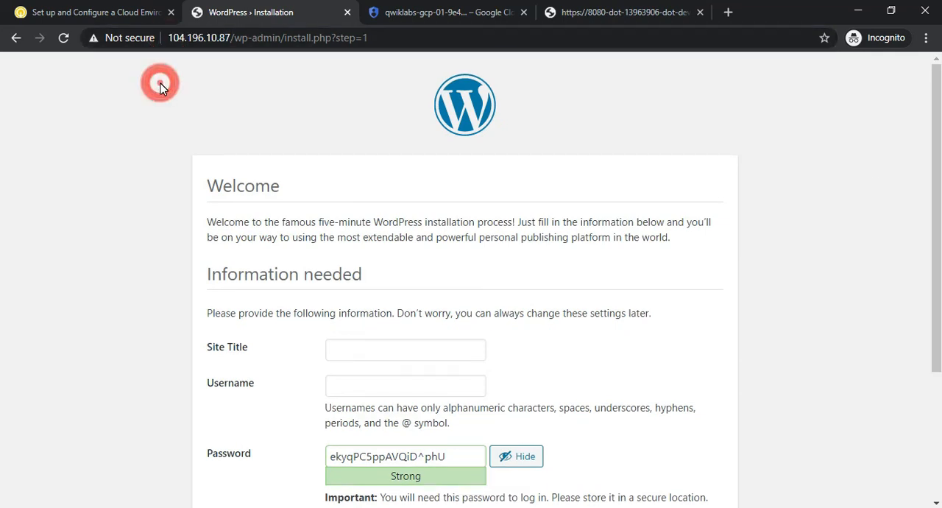
left_click(403, 11)
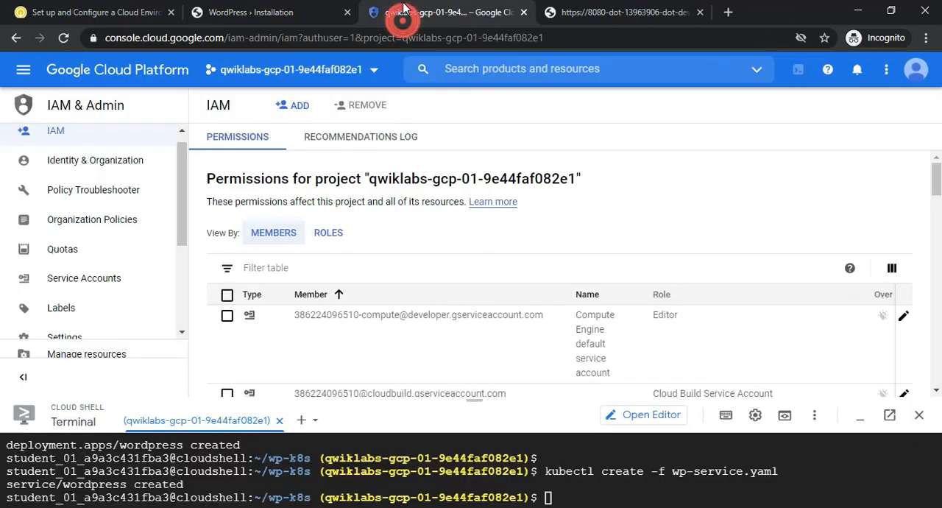
left_click(332, 13)
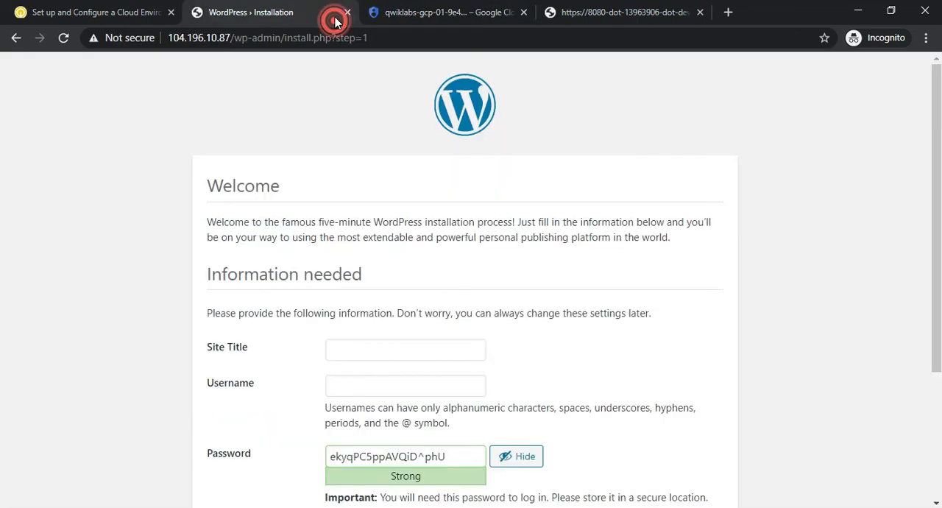
left_click(623, 12)
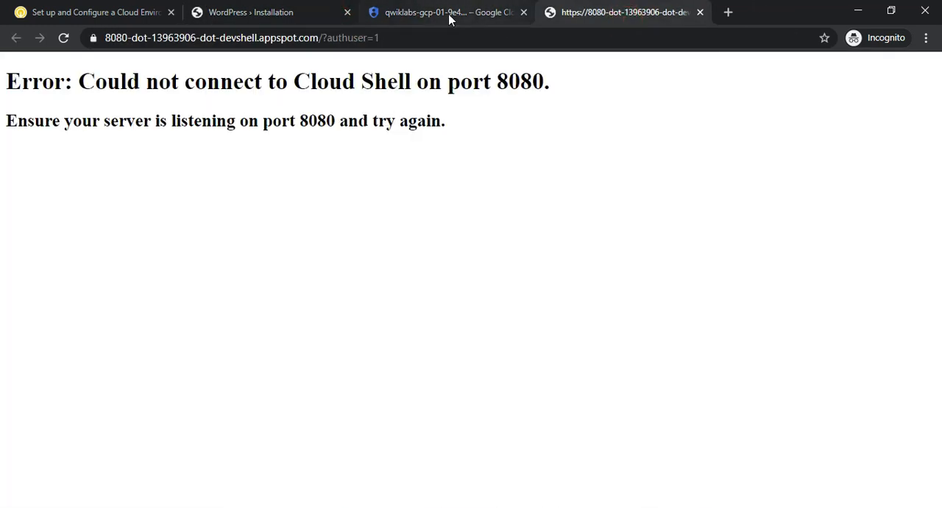
left_click(282, 9)
left_click(55, 9)
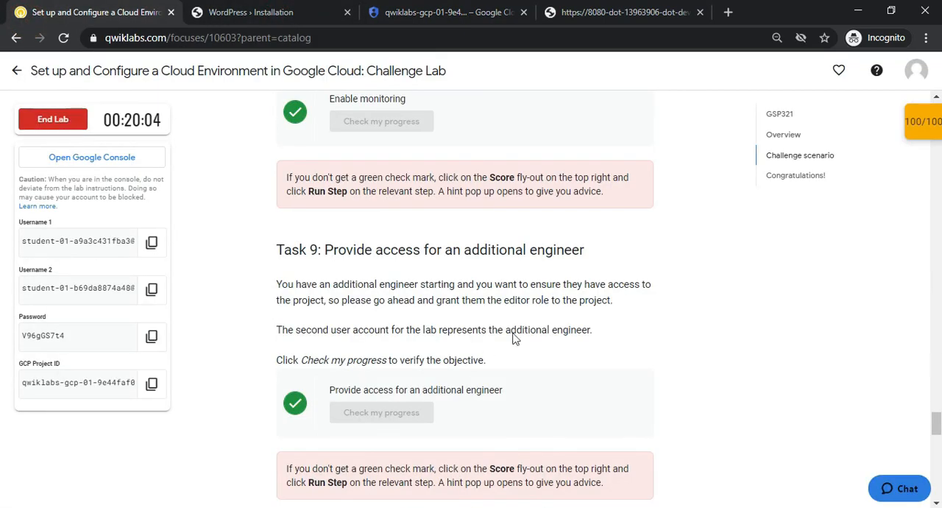
Look through the rest of the lab page and review the scores of all checkpoints once more
scroll(2, 434, "down", 5)
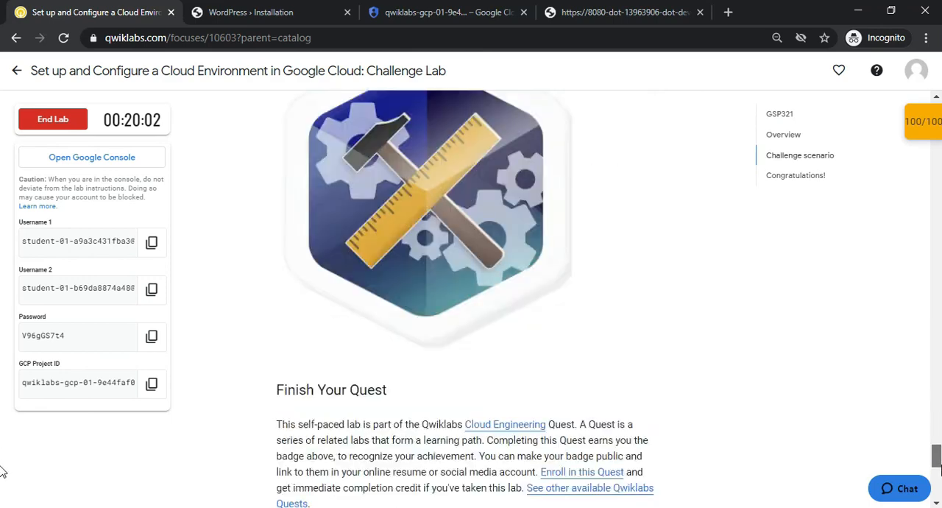
scroll(2, 450, "up", 15)
scroll(2, 124, "up", 4)
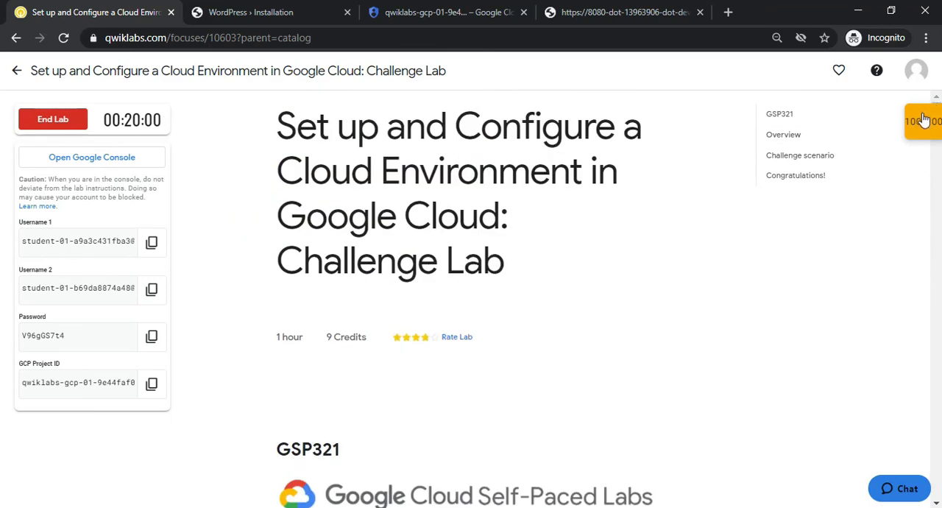
left_click(922, 122)
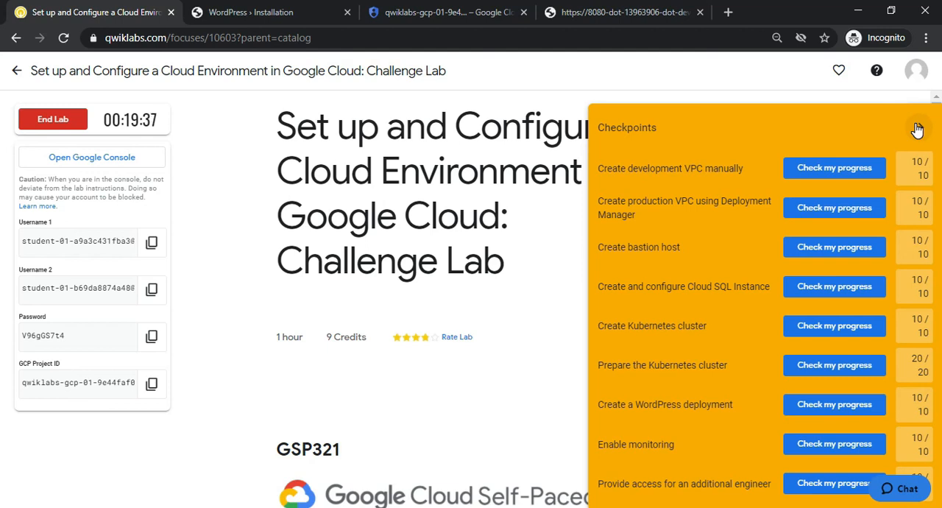
left_click(631, 12)
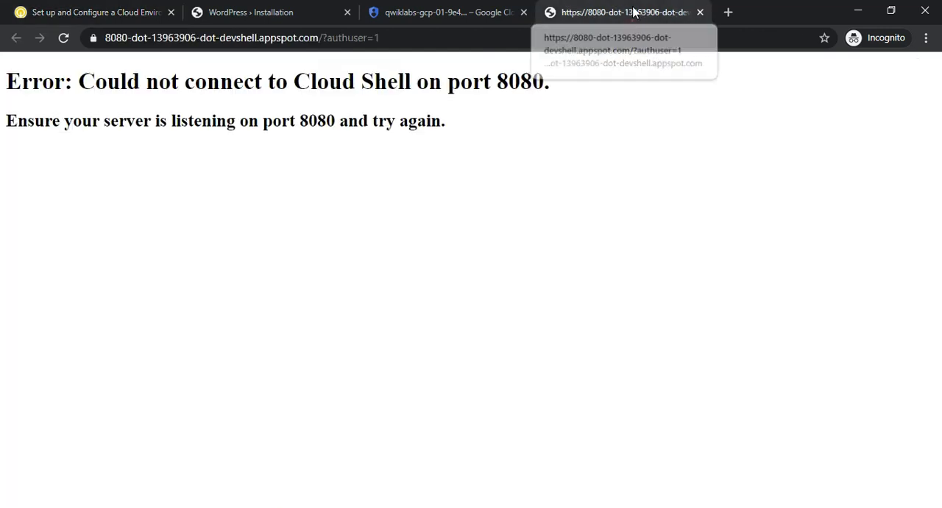
left_click(423, 8)
left_click(254, 11)
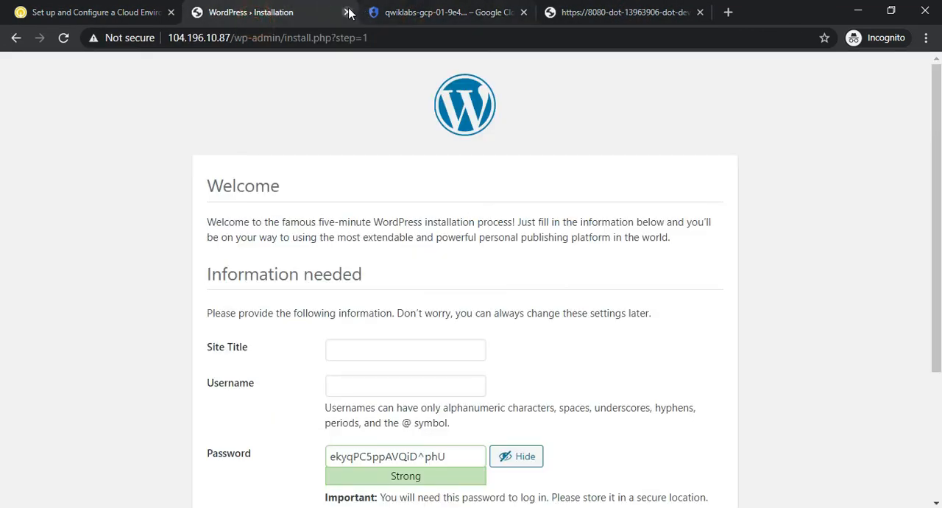
Close the WordPress installation, Google Cloud console and port 8080 preview pages, leaving only the lab page open
left_click(347, 11)
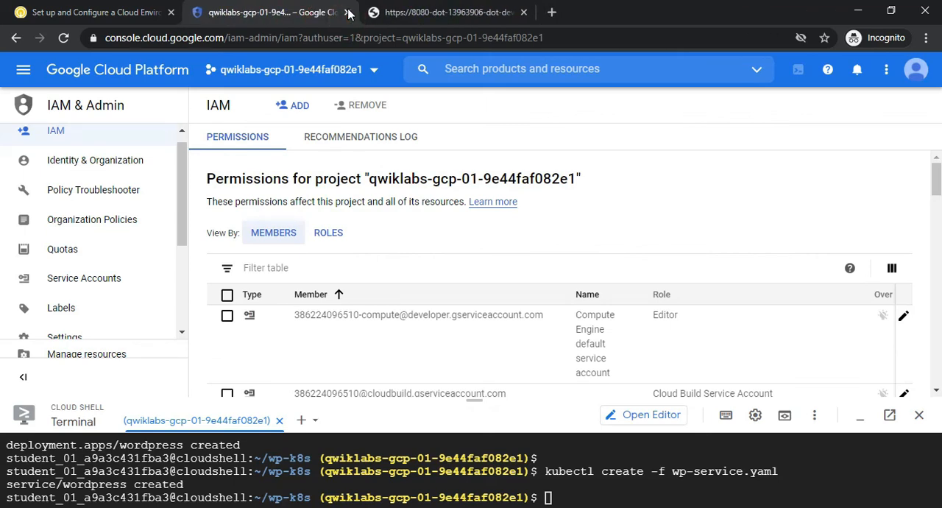
left_click(348, 12)
left_click(525, 122)
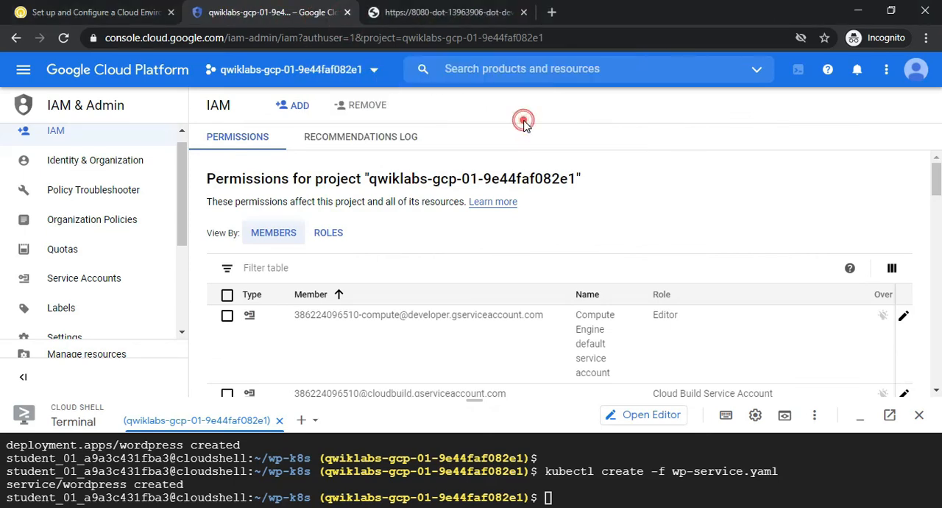
left_click(347, 12)
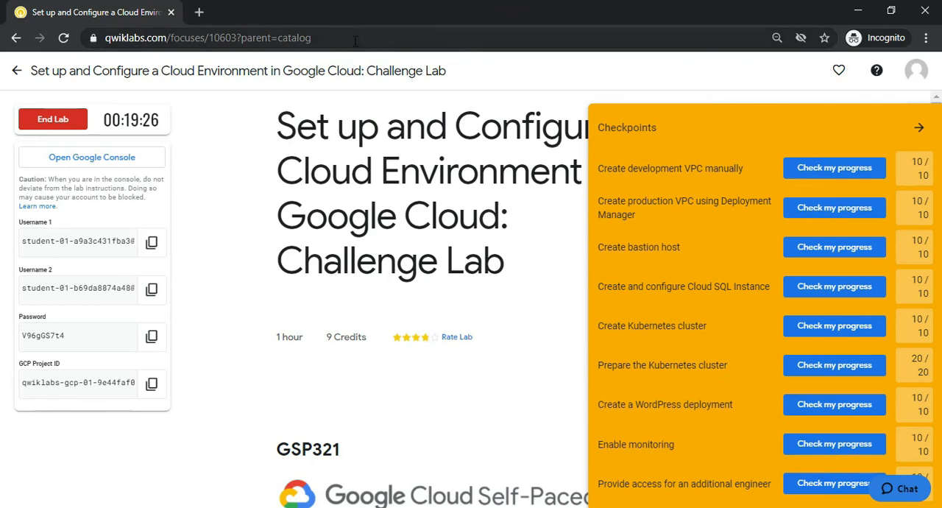
End the lab, confirming the loss of all work, and submit a five-star review with the comment "awesome"
left_click(83, 122)
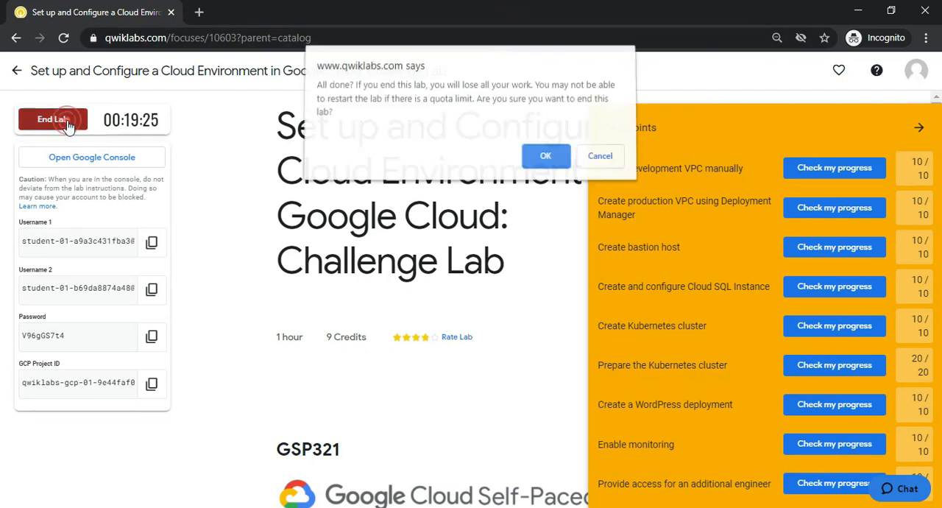
left_click(542, 157)
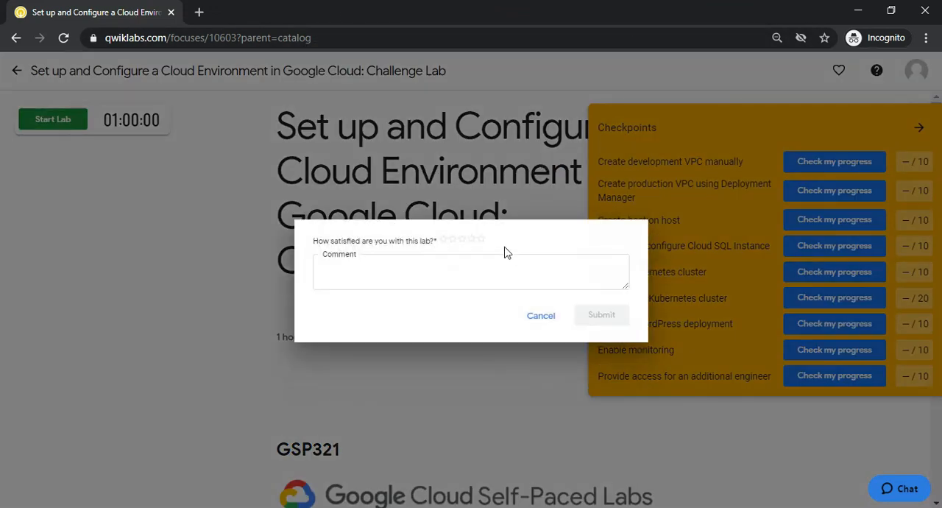
left_click(474, 240)
left_click(481, 240)
left_click(472, 263)
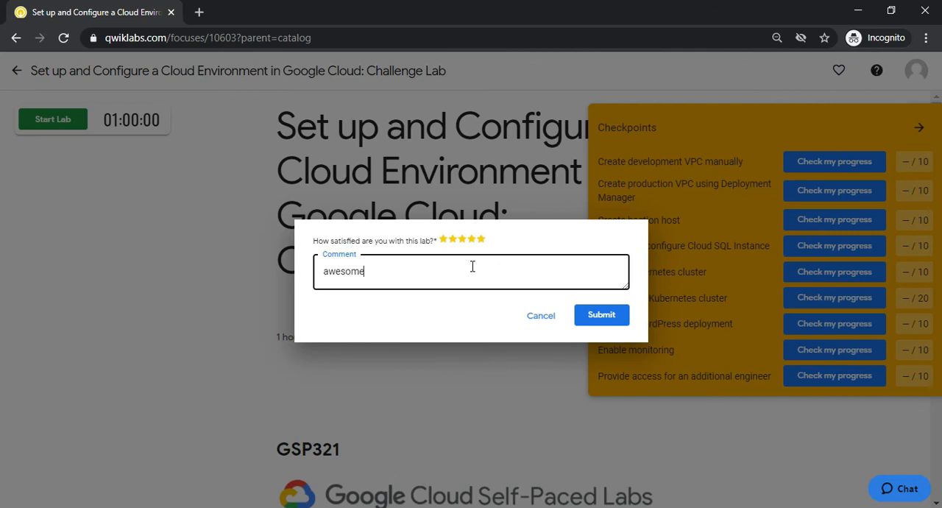
left_click(602, 316)
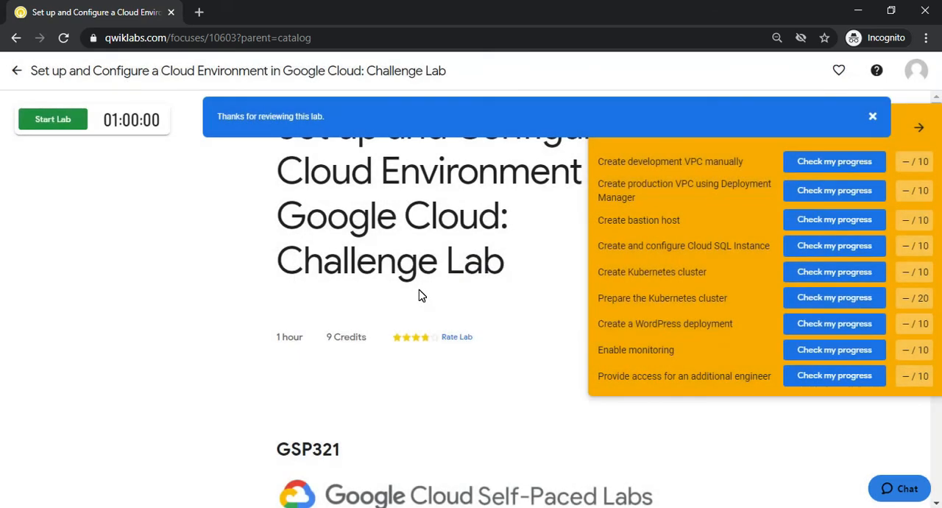